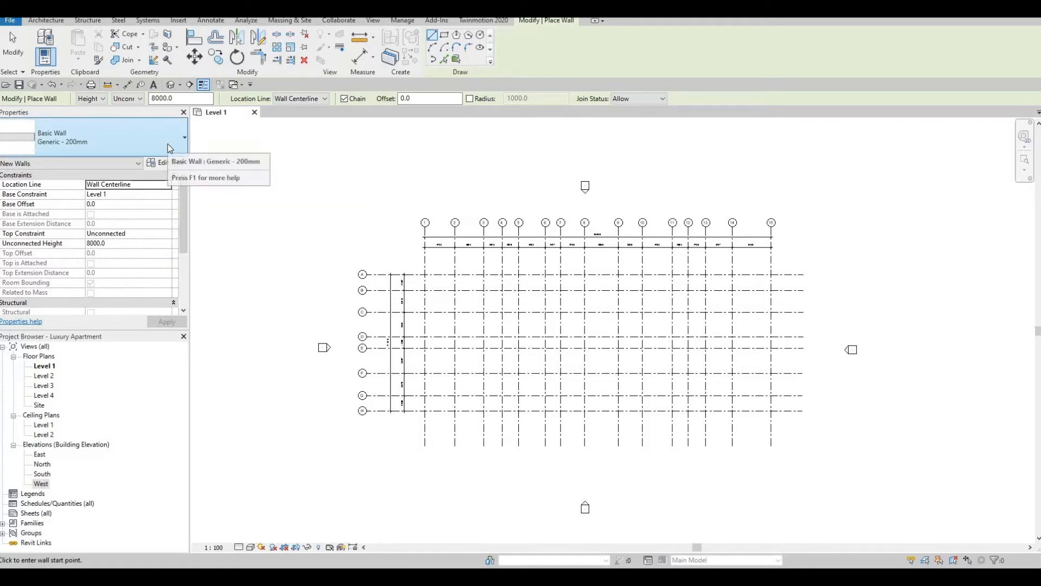
Choose Exterior - Brick on Mtl. Stud as the basic wall type for the new walls
{"action": "key", "text": "F1"}
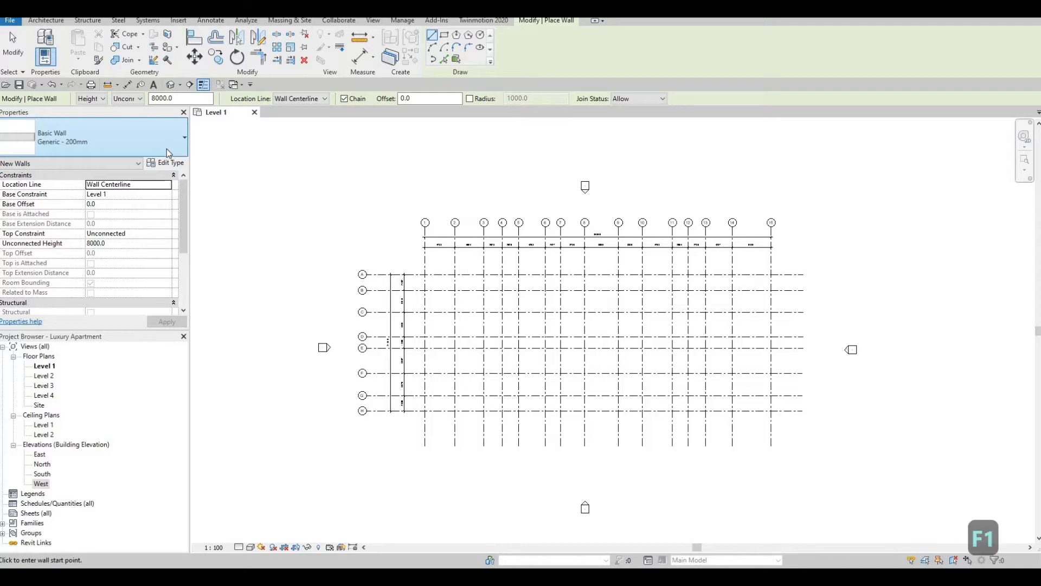
{"action": "left_click", "coordinate": [178, 146]}
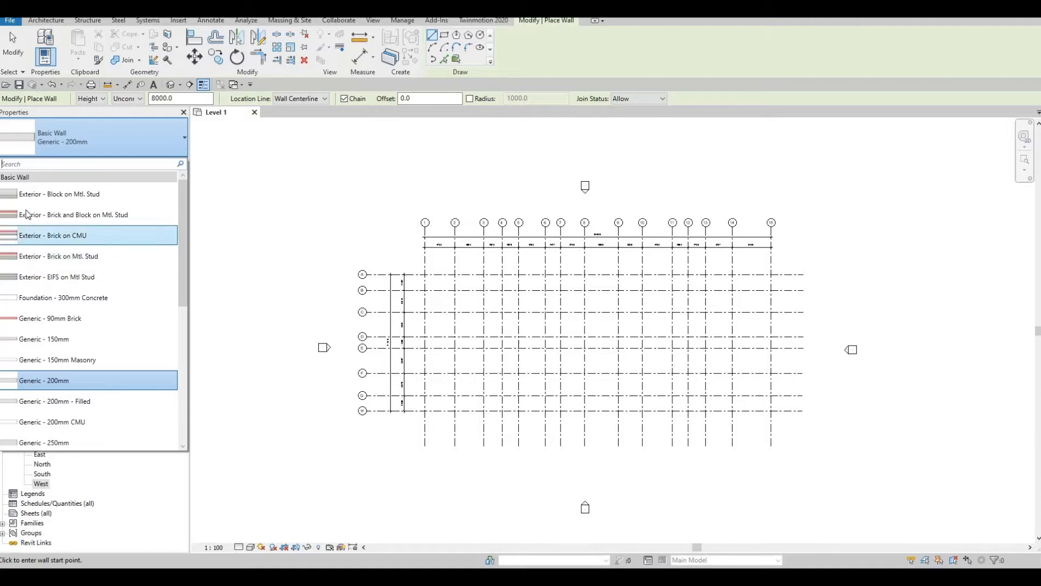
{"action": "left_click", "coordinate": [29, 257]}
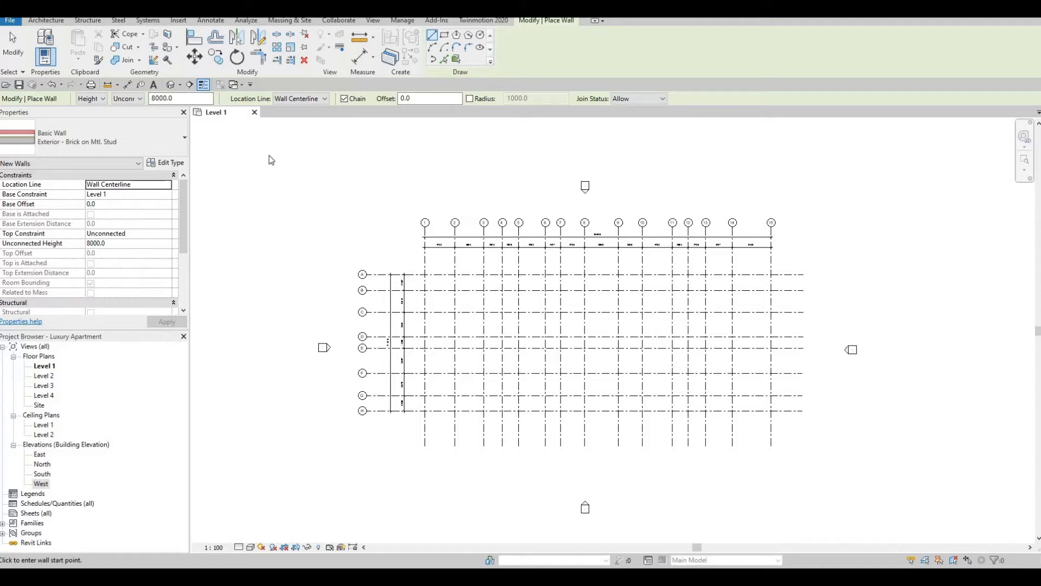
Duplicate the current wall type and name the copy EXTERIOR WALL 1
{"action": "left_click", "coordinate": [166, 163]}
{"action": "left_click", "coordinate": [463, 97]}
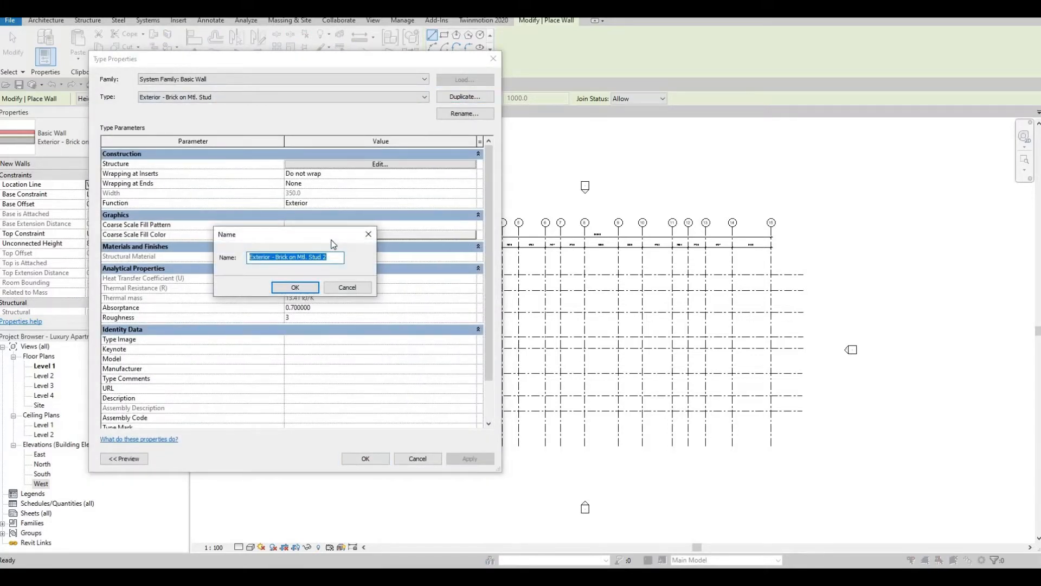
{"action": "type", "text": "exte"}
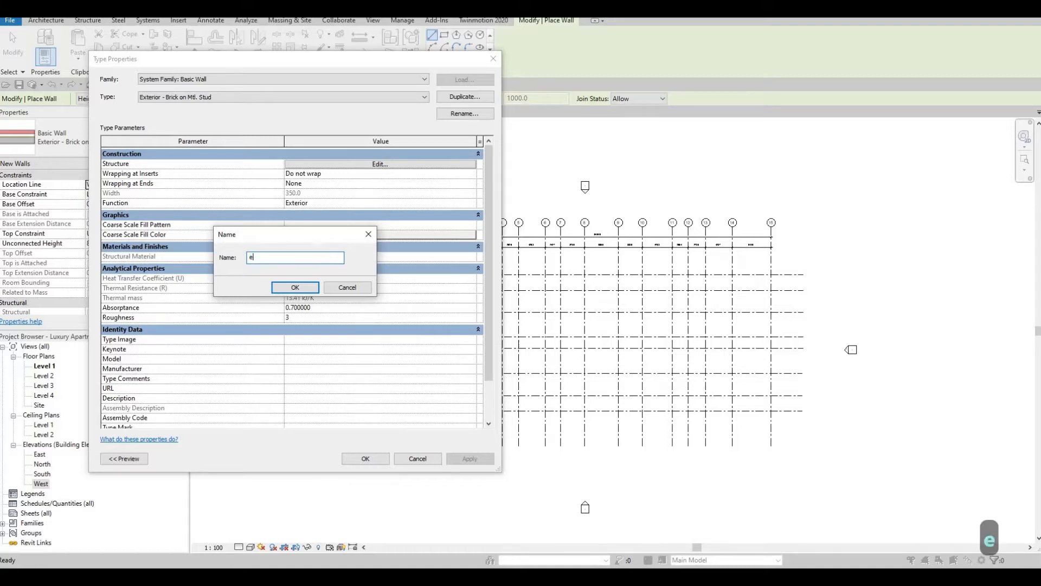
{"action": "key", "text": "BackSpace"}
{"action": "key", "text": "BackSpace"}
{"action": "key", "text": "BackSpace"}
{"action": "key", "text": "BackSpace"}
{"action": "key", "text": "BackSpace"}
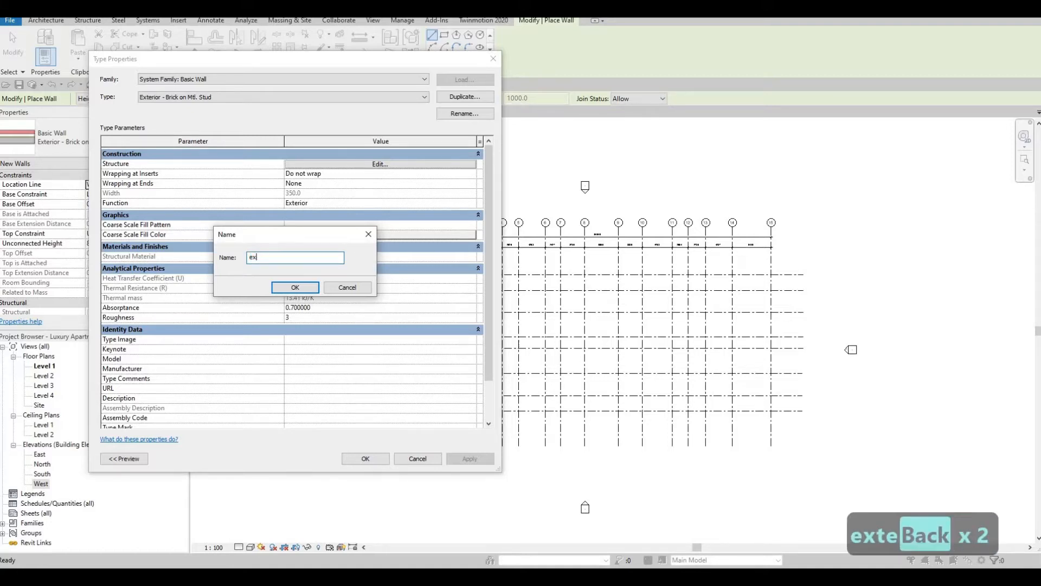
{"action": "key", "text": "Caps_Lock"}
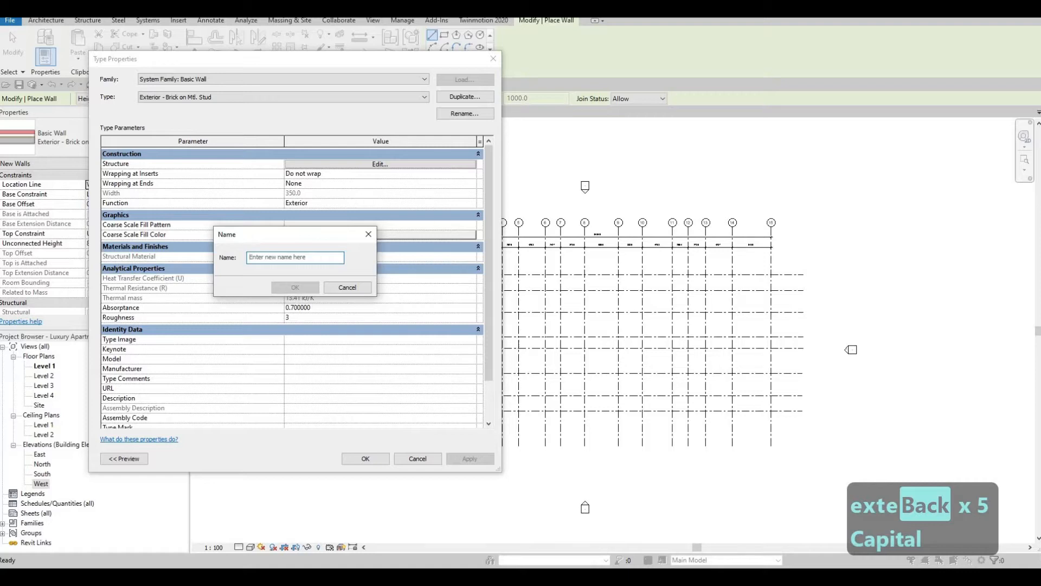
{"action": "type", "text": "EXTERI"}
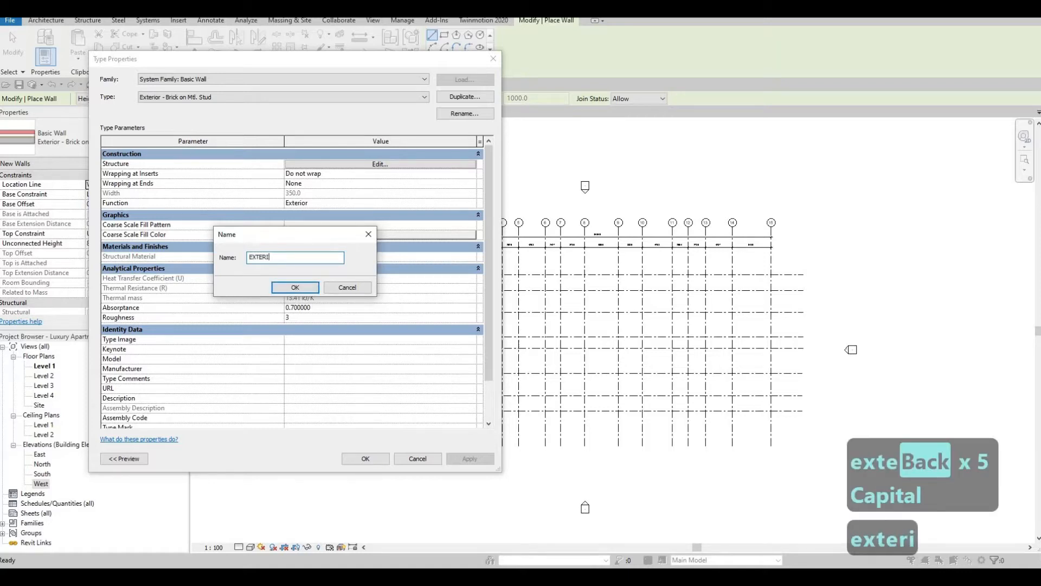
{"action": "type", "text": "OR WALL 1"}
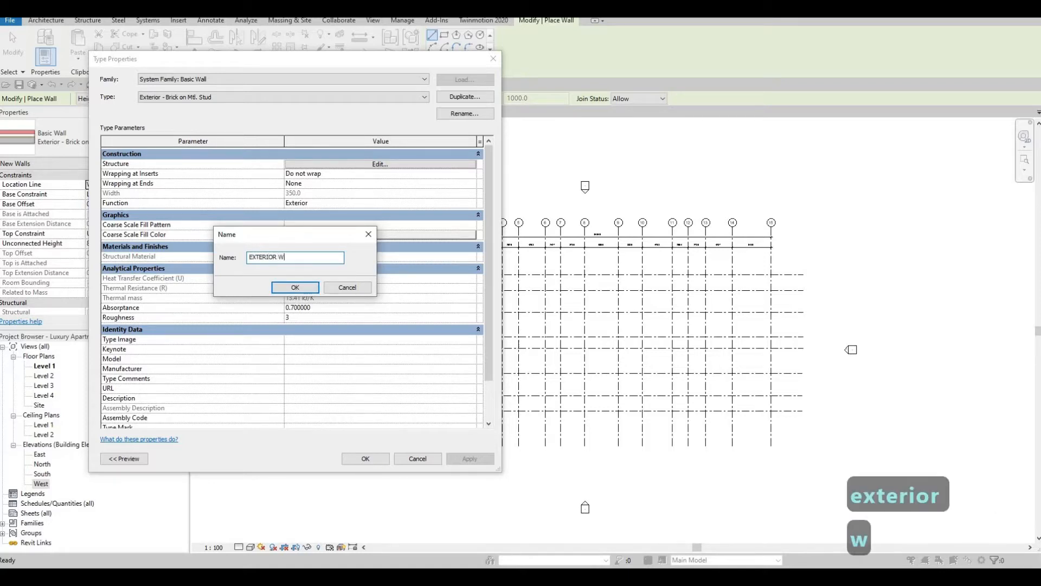
{"action": "left_click", "coordinate": [295, 287]}
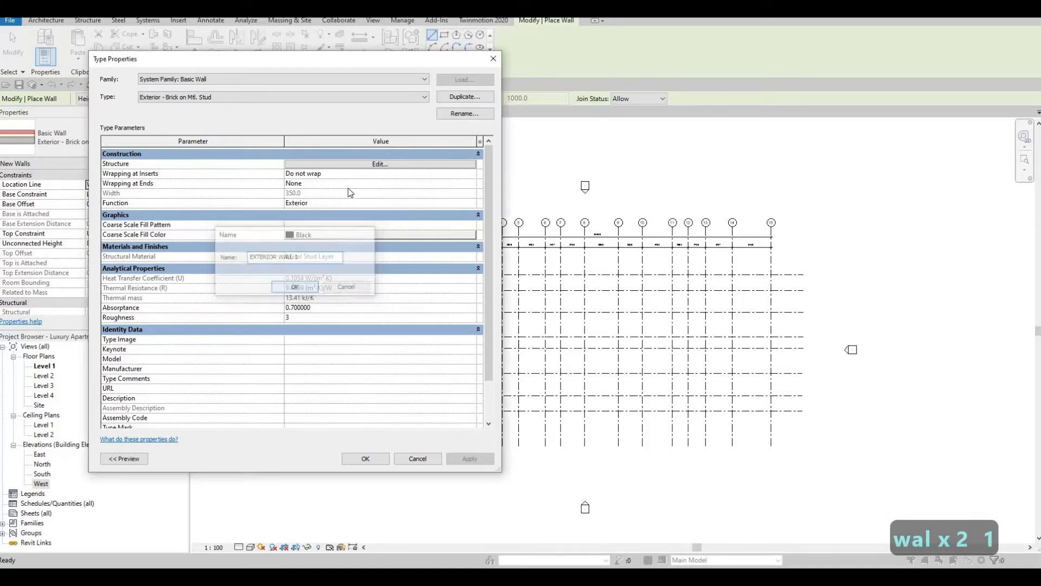
Delete every layer outside the core boundaries of EXTERIOR WALL 1, on both the exterior and interior sides
{"action": "left_click", "coordinate": [368, 166]}
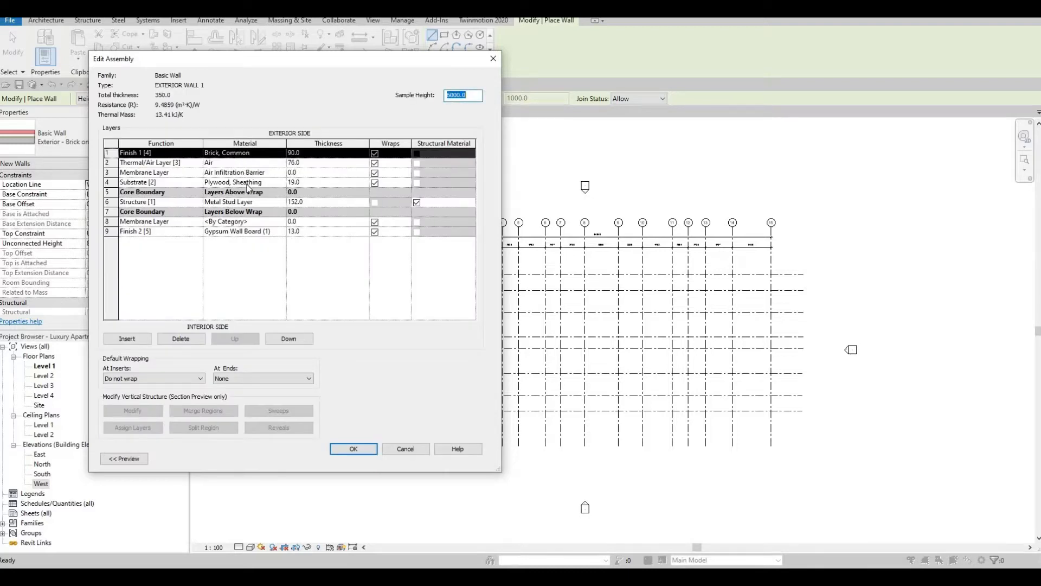
{"action": "left_click", "coordinate": [193, 341]}
{"action": "left_click", "coordinate": [193, 340]}
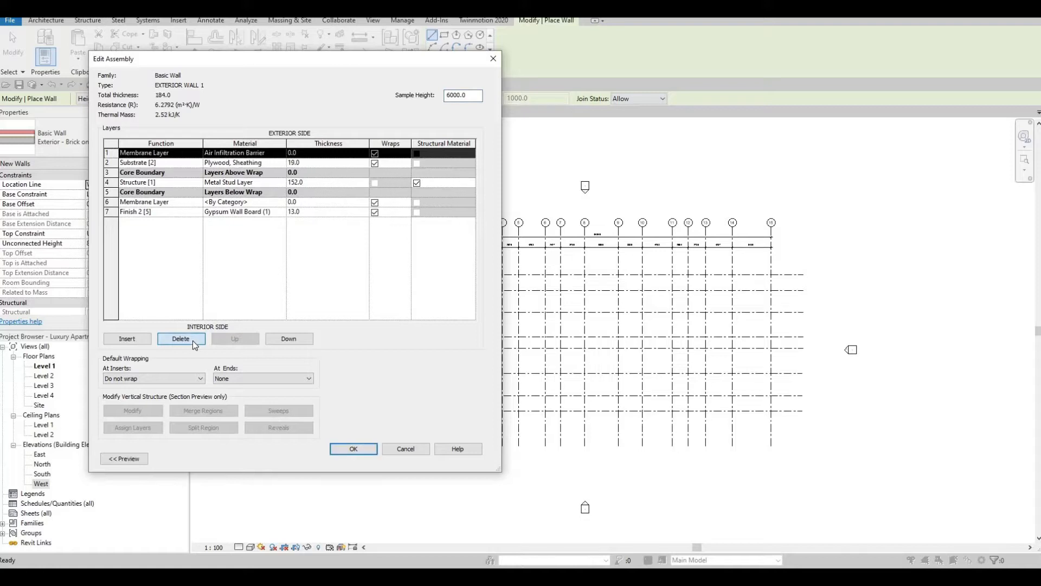
{"action": "left_click", "coordinate": [193, 341]}
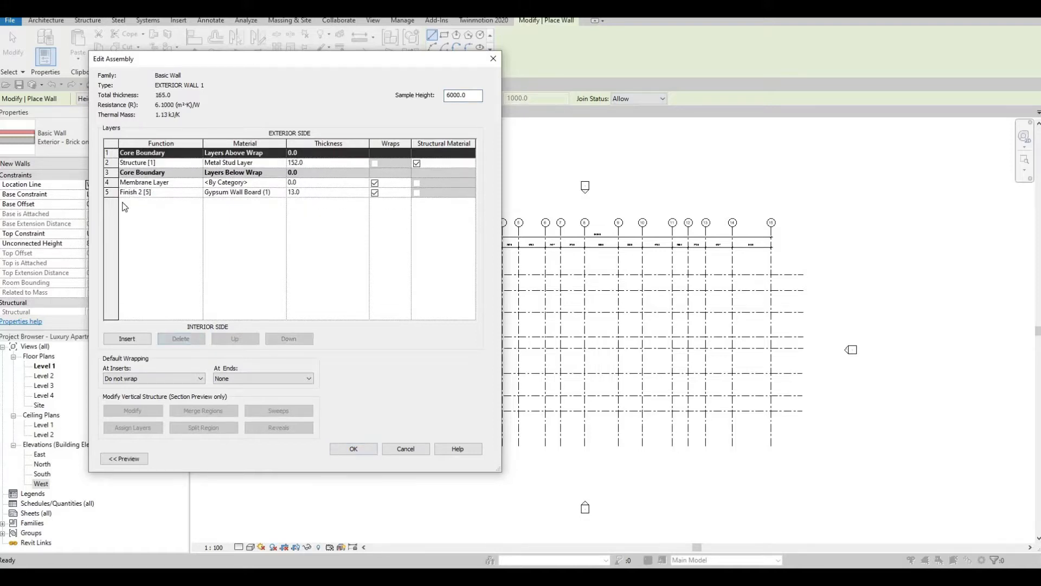
{"action": "left_click", "coordinate": [201, 315]}
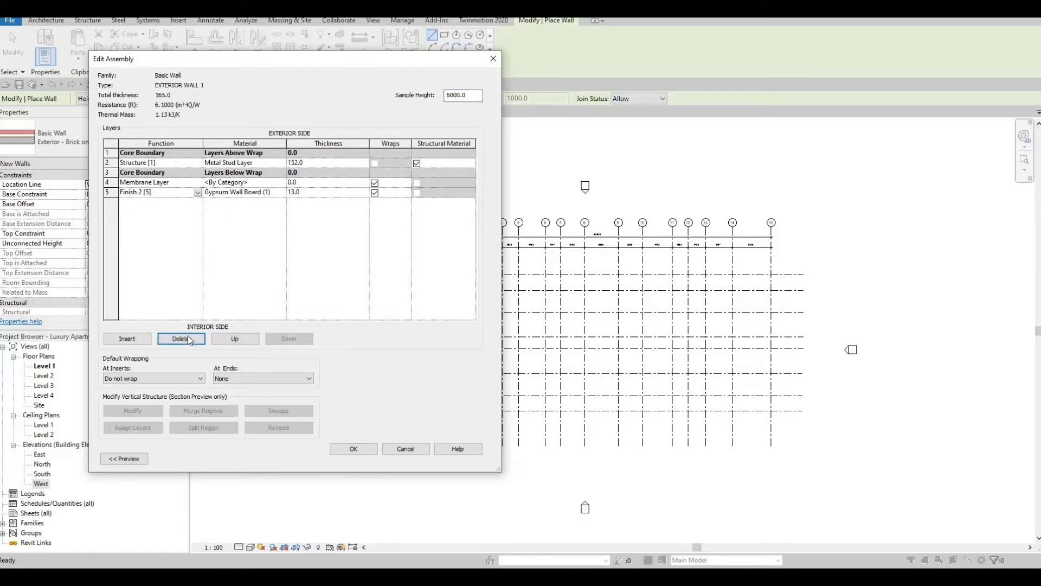
{"action": "left_click", "coordinate": [188, 338]}
{"action": "left_click", "coordinate": [188, 338]}
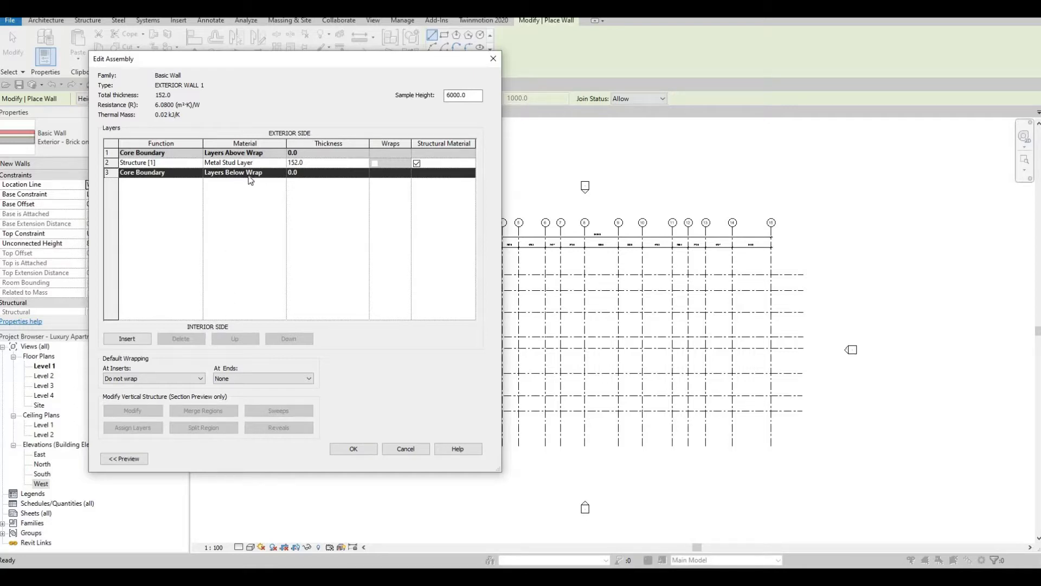
Set the thickness of the wall's Structure [1] layer to 200
{"action": "left_click", "coordinate": [313, 163]}
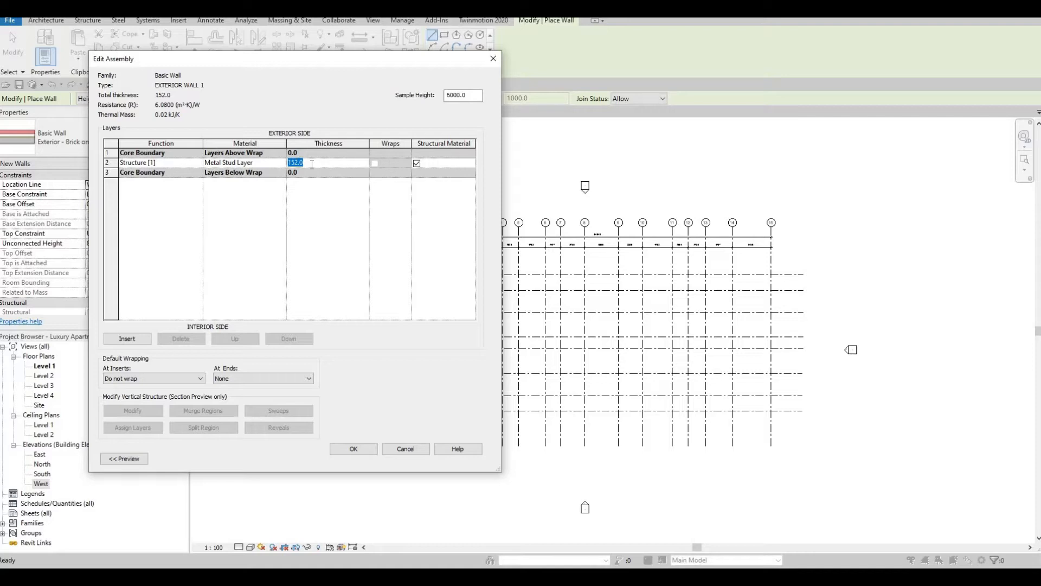
{"action": "type", "text": "200"}
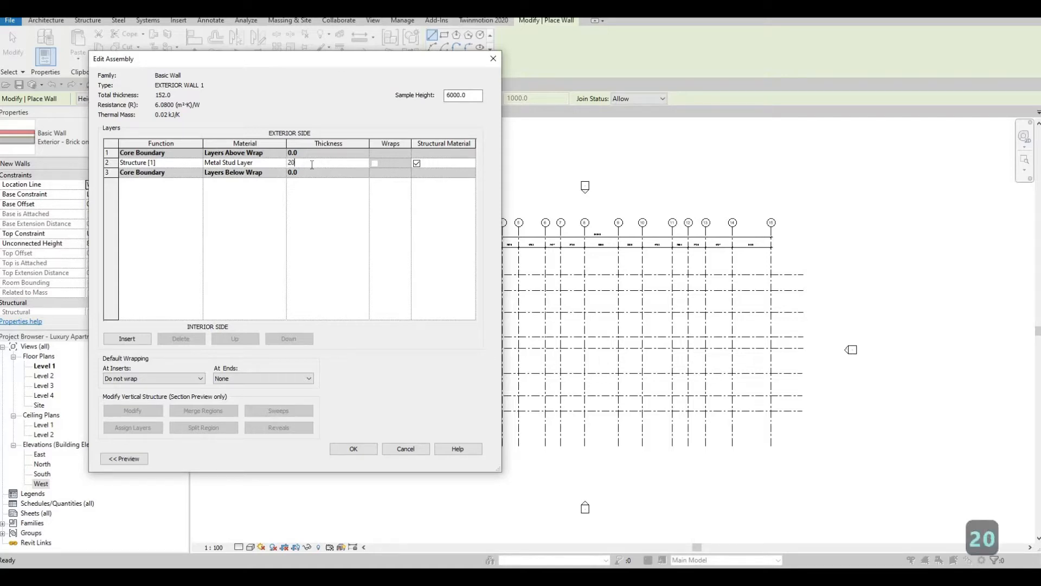
{"action": "left_click", "coordinate": [279, 164]}
Assign the Gypsum Wall Board material to the Structure [1] layer and accept the wall type changes
{"action": "left_click", "coordinate": [282, 163]}
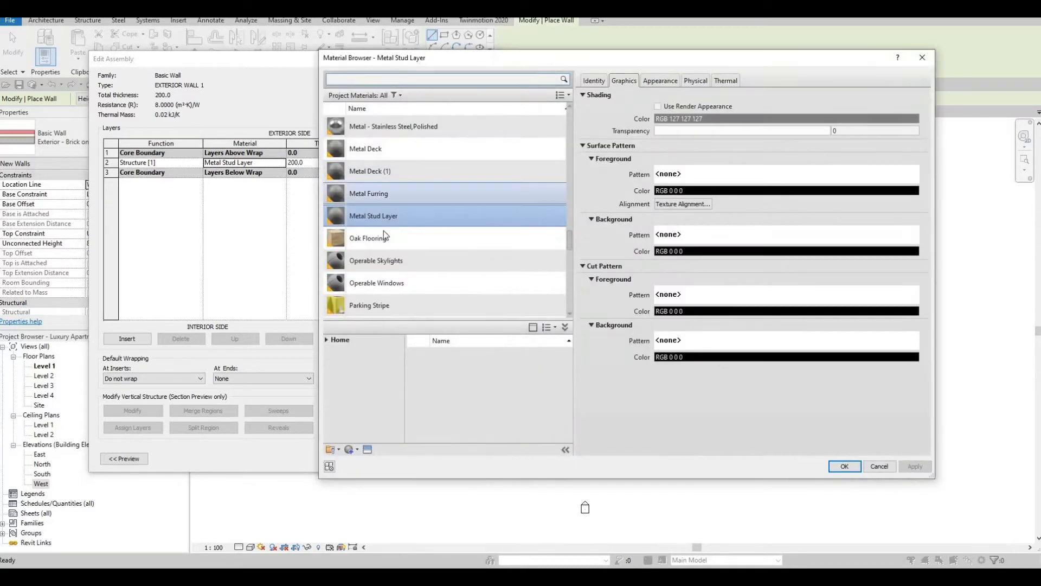
{"action": "scroll", "coordinate": [389, 246], "scroll_direction": "down", "scroll_amount": 4}
{"action": "scroll", "coordinate": [382, 93], "scroll_direction": "up", "scroll_amount": 1}
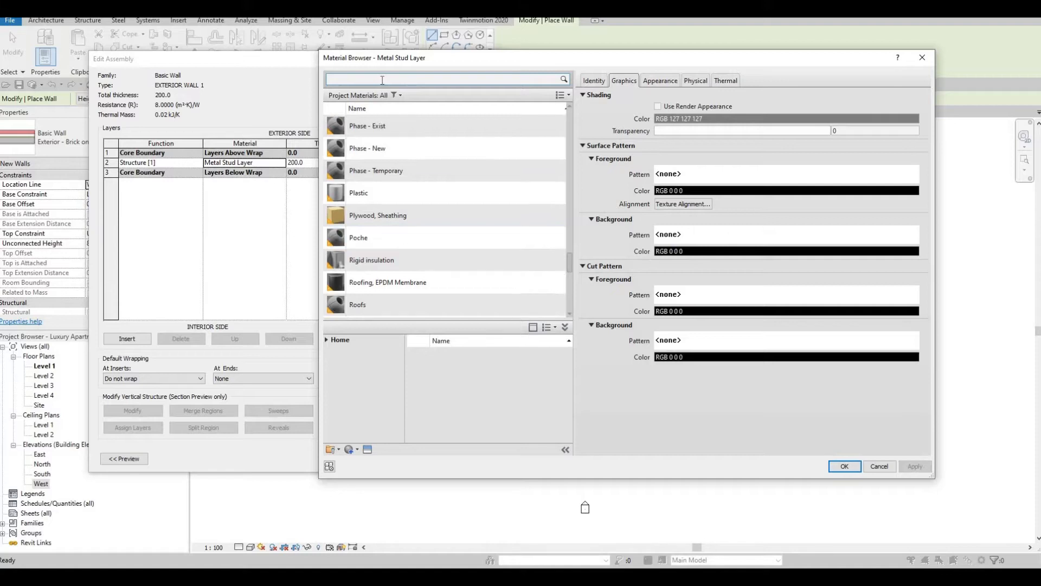
{"action": "left_click", "coordinate": [383, 79]}
{"action": "type", "text": "GYP"}
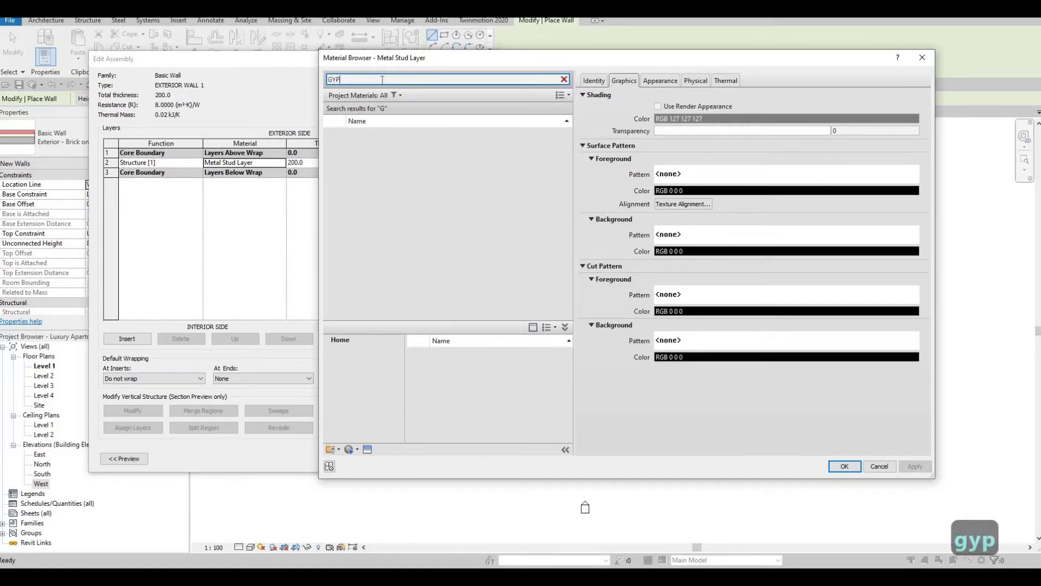
{"action": "key", "text": "BackSpace"}
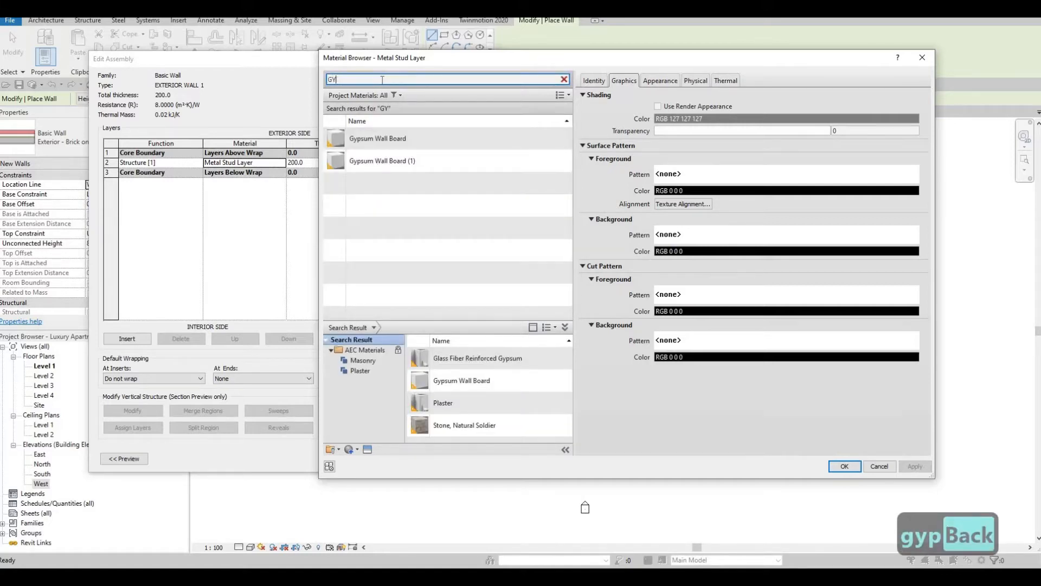
{"action": "left_click", "coordinate": [392, 139]}
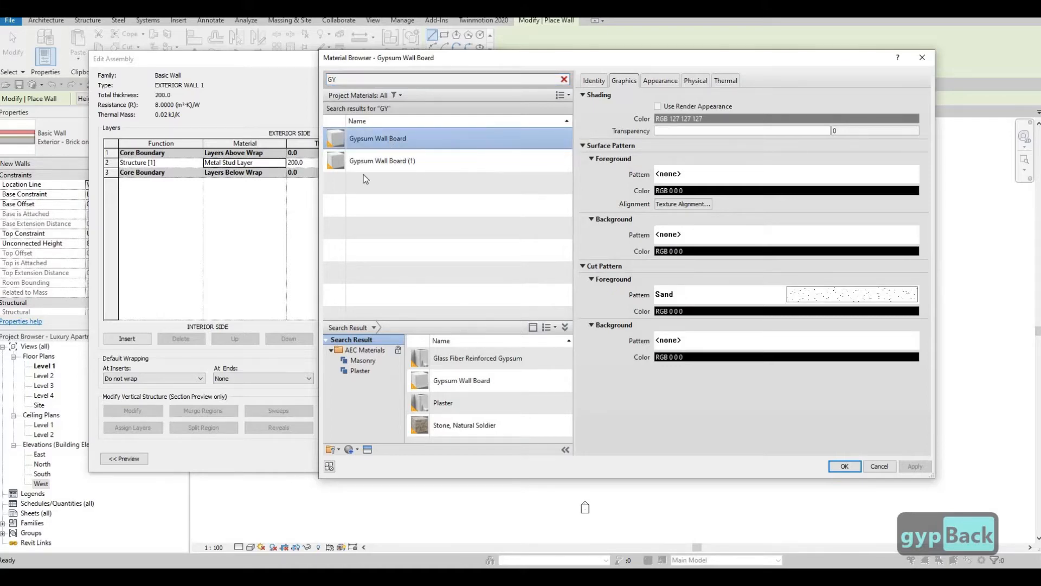
{"action": "key", "text": "Return"}
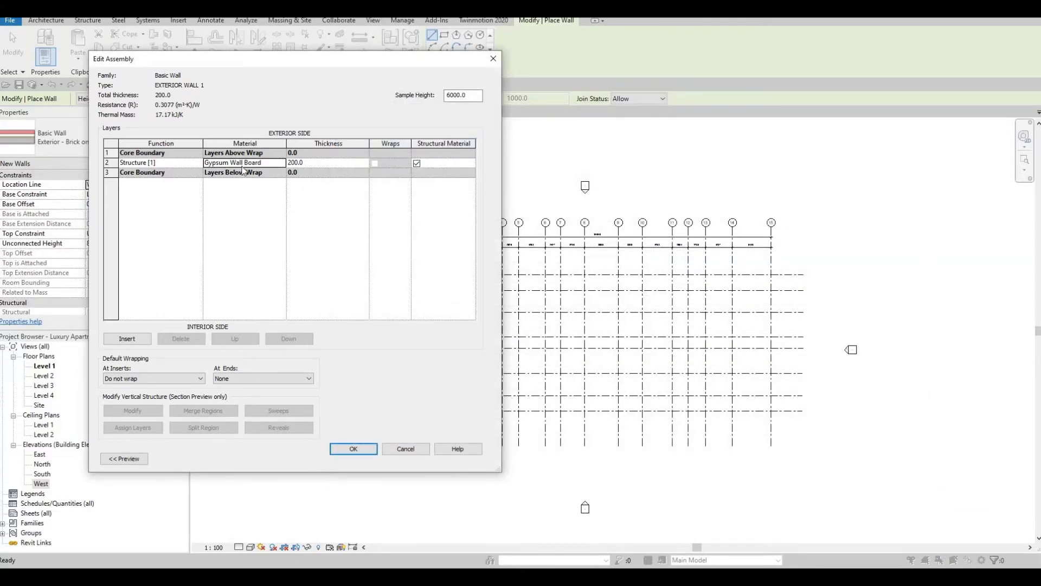
{"action": "left_click", "coordinate": [353, 451]}
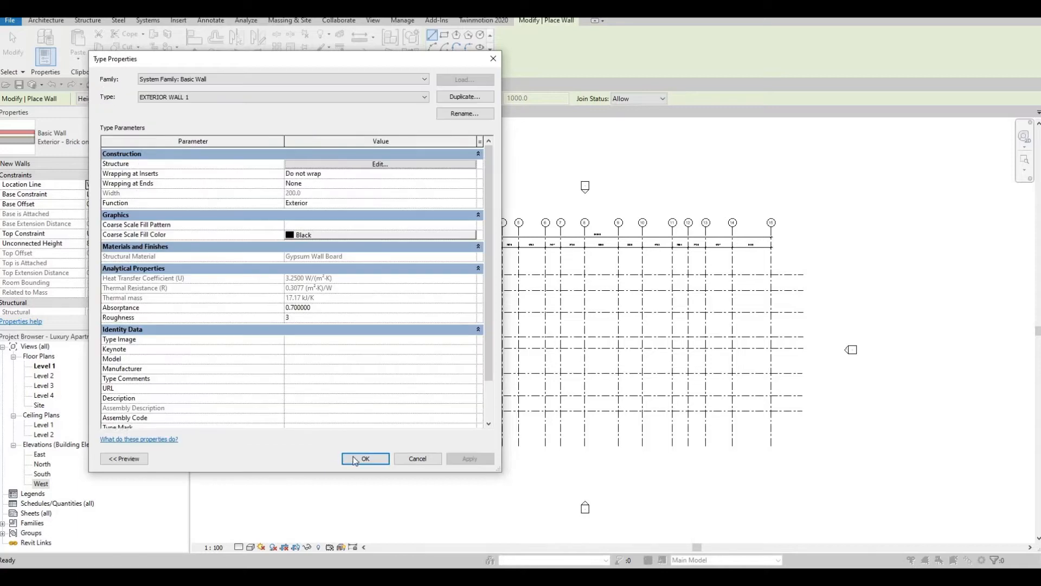
{"action": "left_click", "coordinate": [354, 460]}
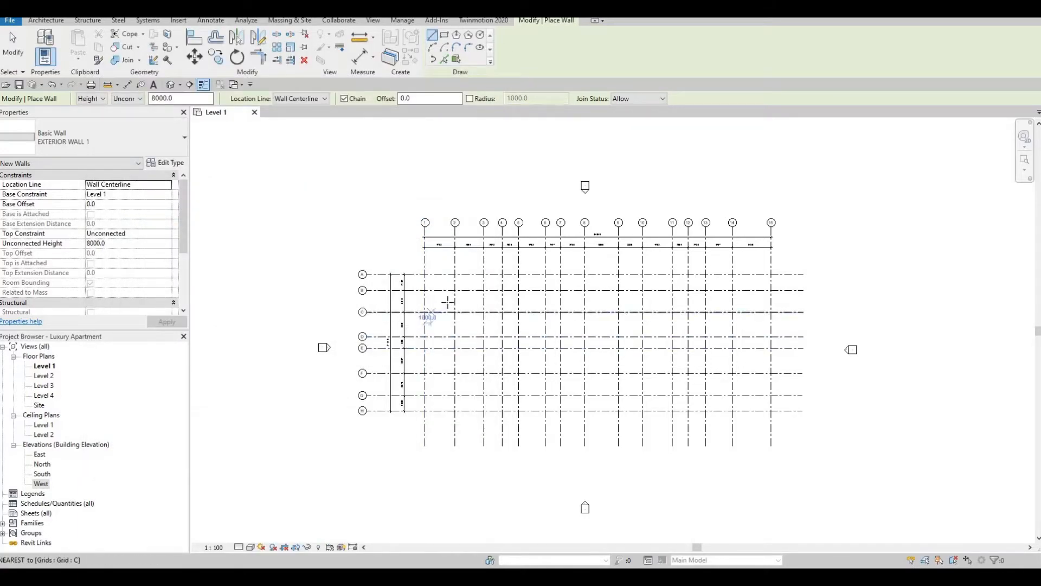
Set the top constraint of the new walls to Up to level: Level 2
{"action": "scroll", "coordinate": [449, 291], "scroll_direction": "up", "scroll_amount": 3}
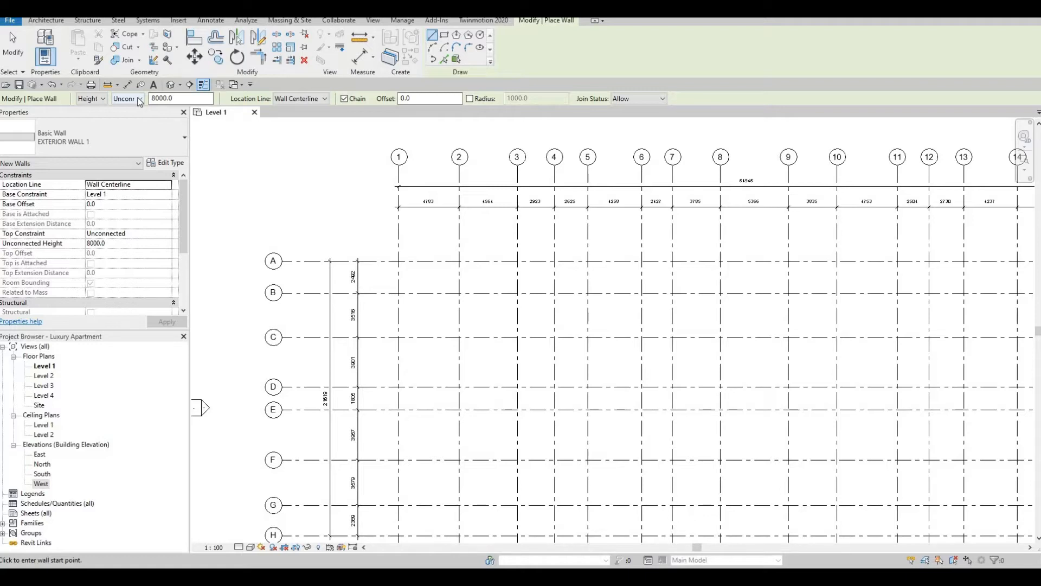
{"action": "left_click", "coordinate": [132, 232]}
{"action": "left_click", "coordinate": [165, 234]}
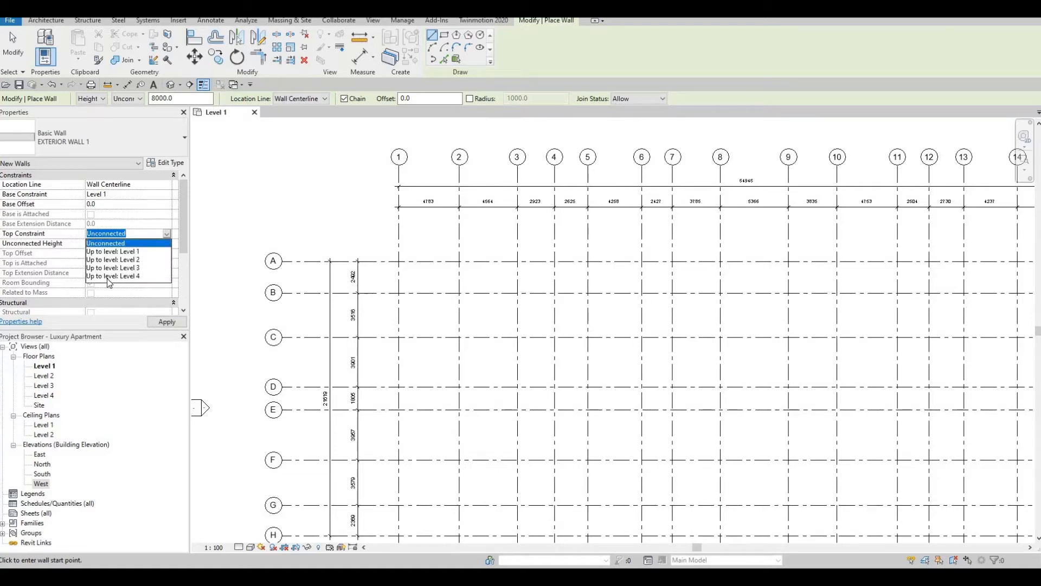
{"action": "left_click", "coordinate": [116, 259]}
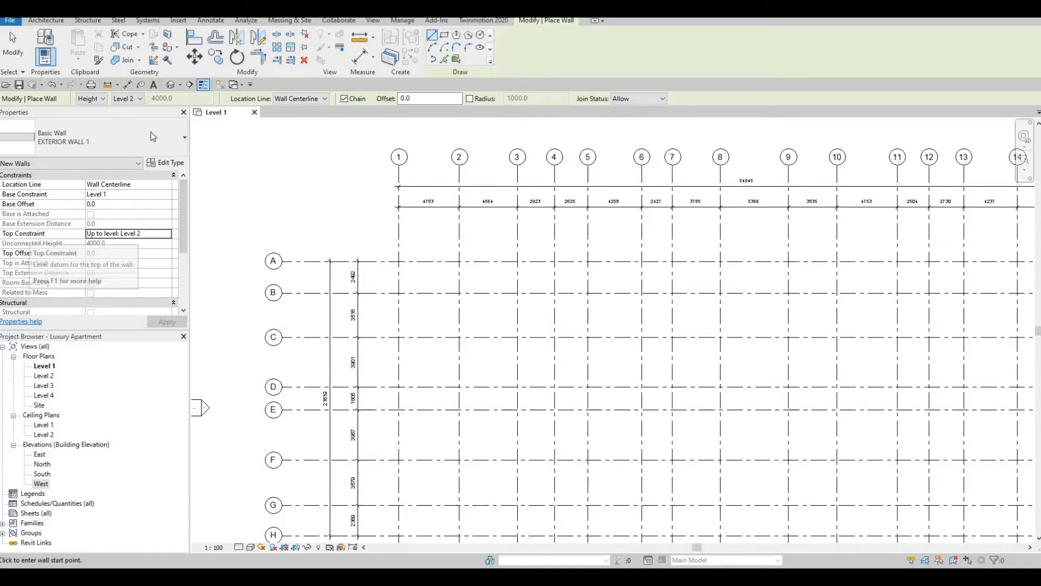
Switch the new walls' height to Unconnected and return it to Level 2
{"action": "left_click", "coordinate": [141, 99]}
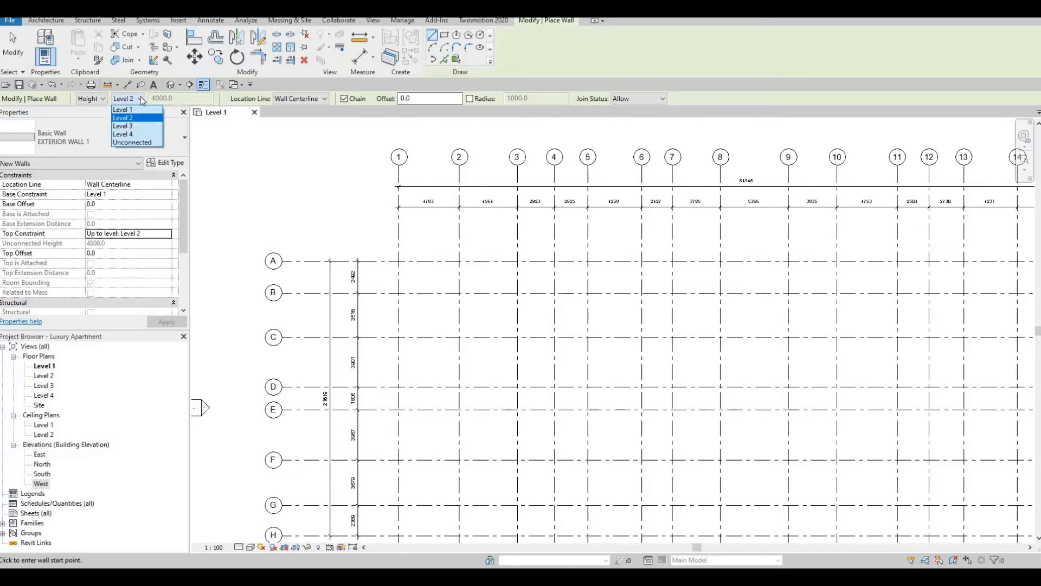
{"action": "left_click", "coordinate": [133, 143]}
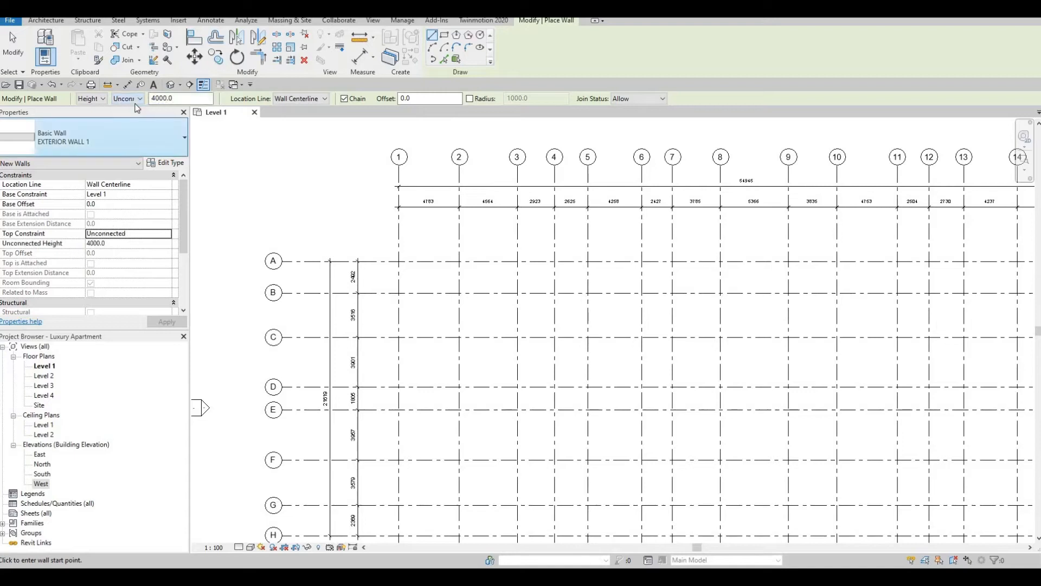
{"action": "left_click", "coordinate": [140, 99]}
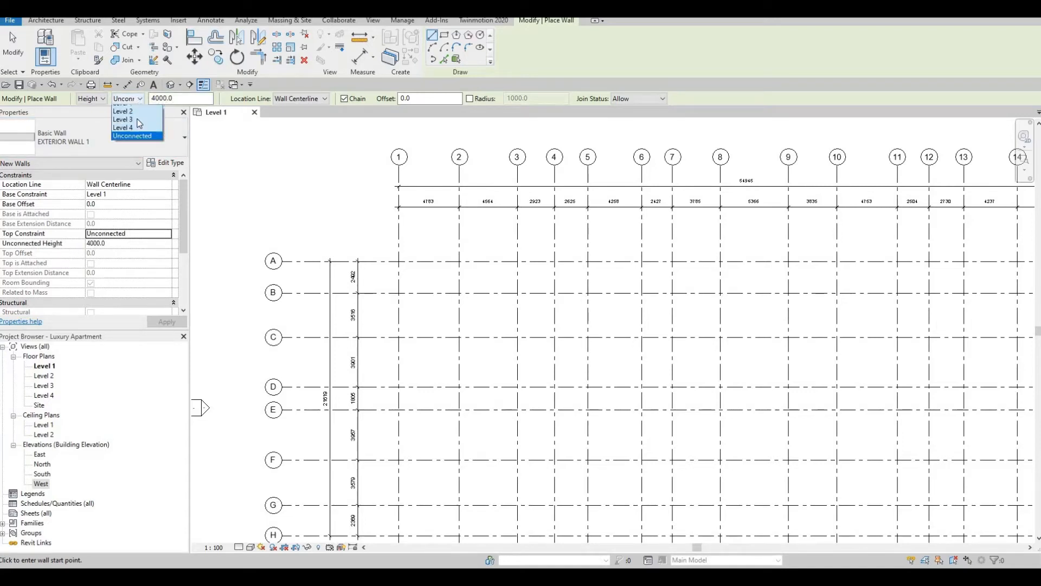
{"action": "left_click", "coordinate": [133, 118]}
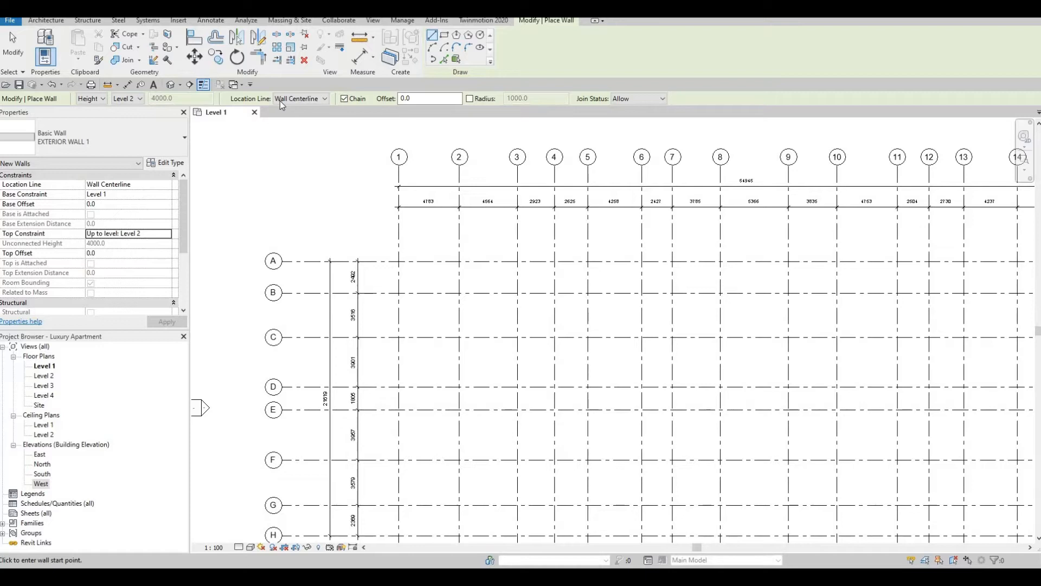
{"action": "left_click", "coordinate": [308, 100]}
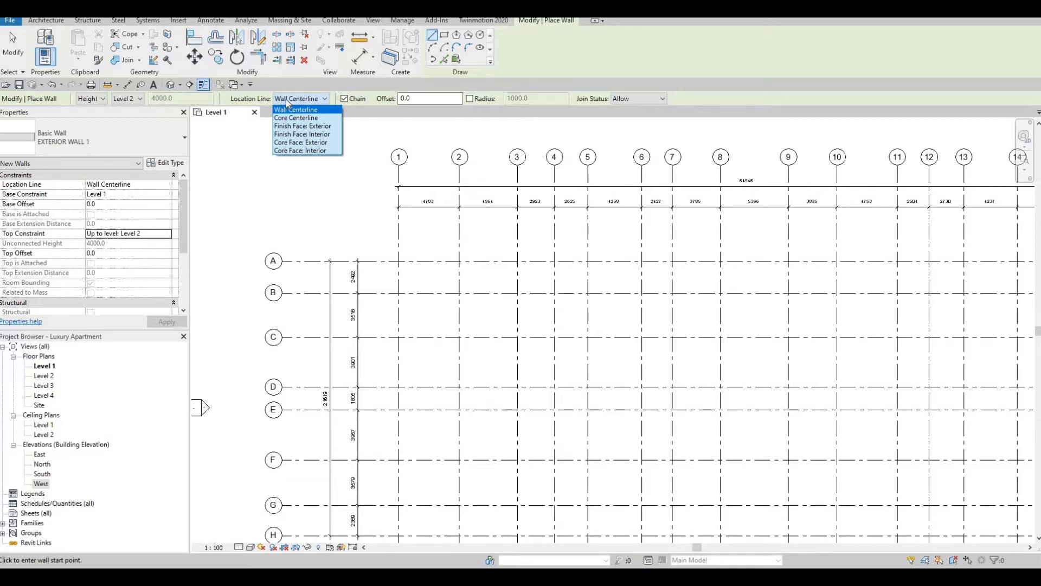
{"action": "key", "text": "Down"}
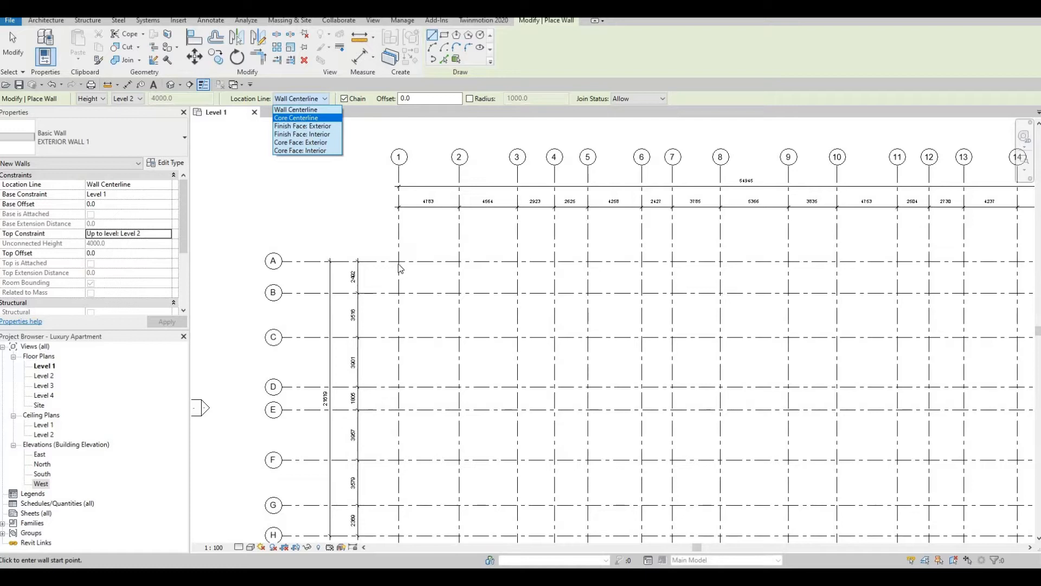
{"action": "left_click", "coordinate": [342, 104]}
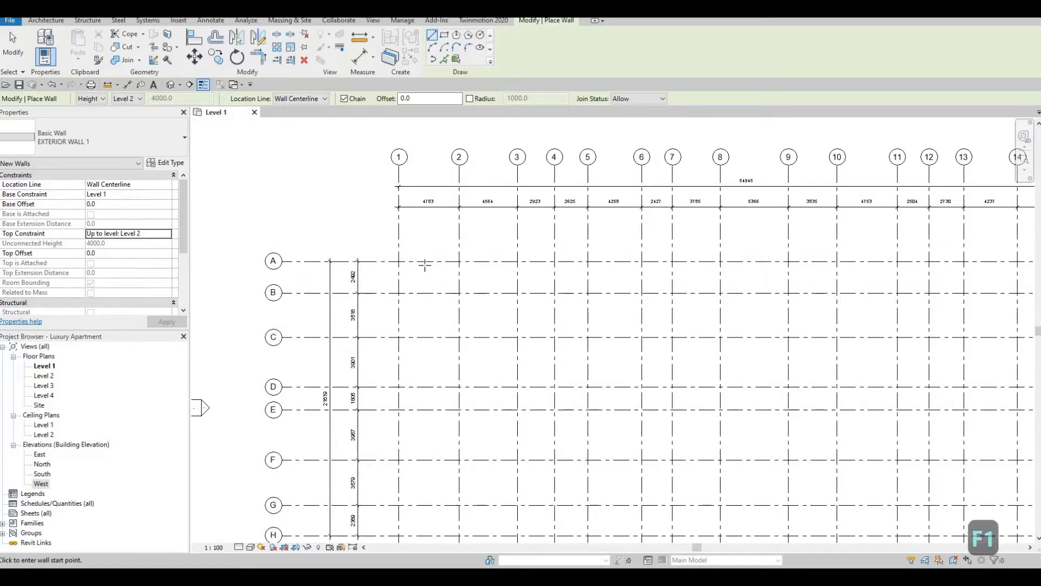
Draw chained EXTERIOR WALL 1 walls through the grid intersections B-2, B-15, G-15 and G-2
{"action": "left_click", "coordinate": [459, 293]}
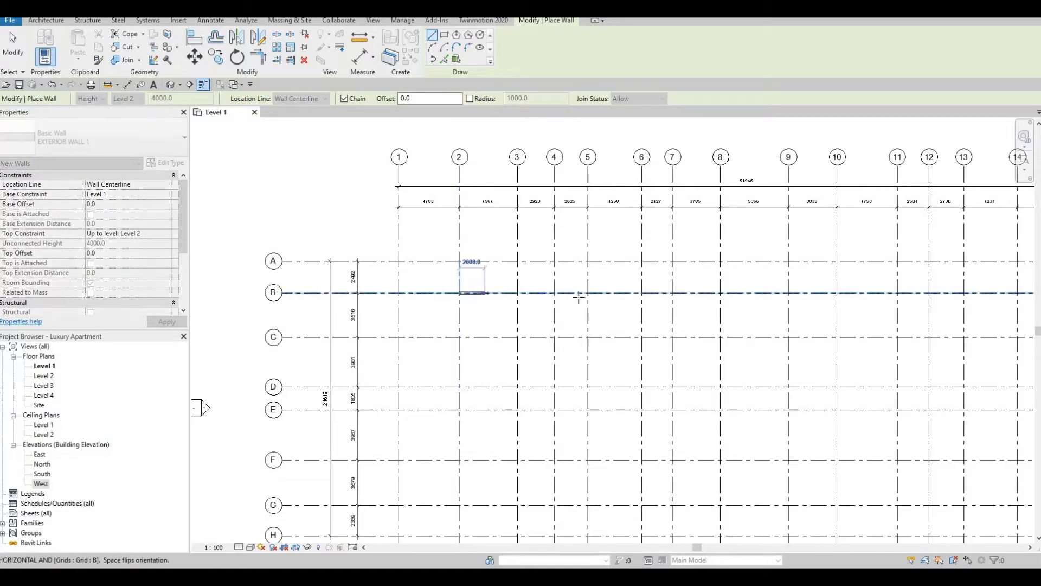
{"action": "middle_click_drag", "start_coordinate": [618, 314], "coordinate": [517, 323]}
{"action": "scroll", "coordinate": [525, 311], "scroll_direction": "down", "scroll_amount": 1}
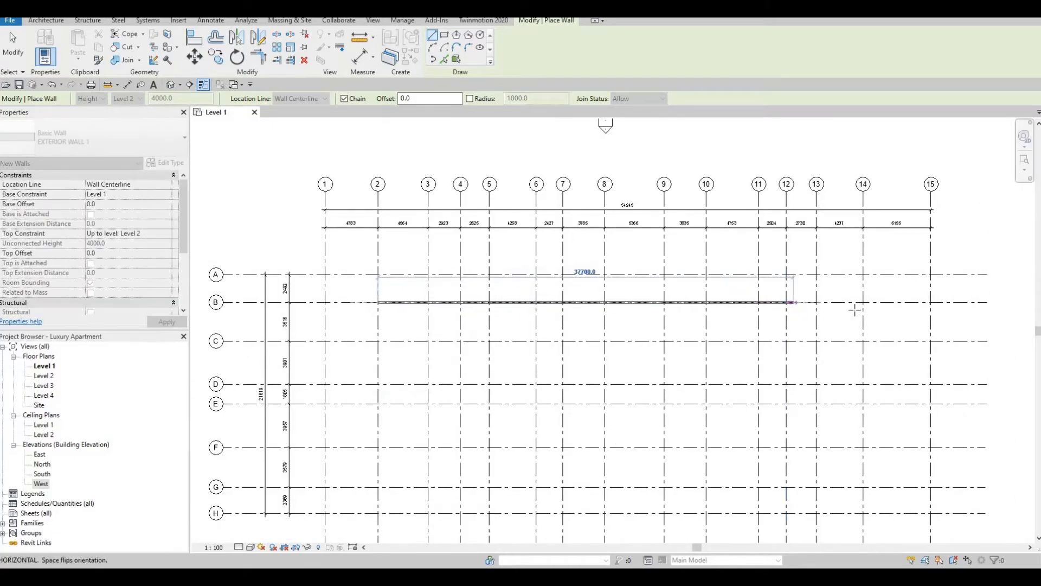
{"action": "left_click", "coordinate": [932, 302]}
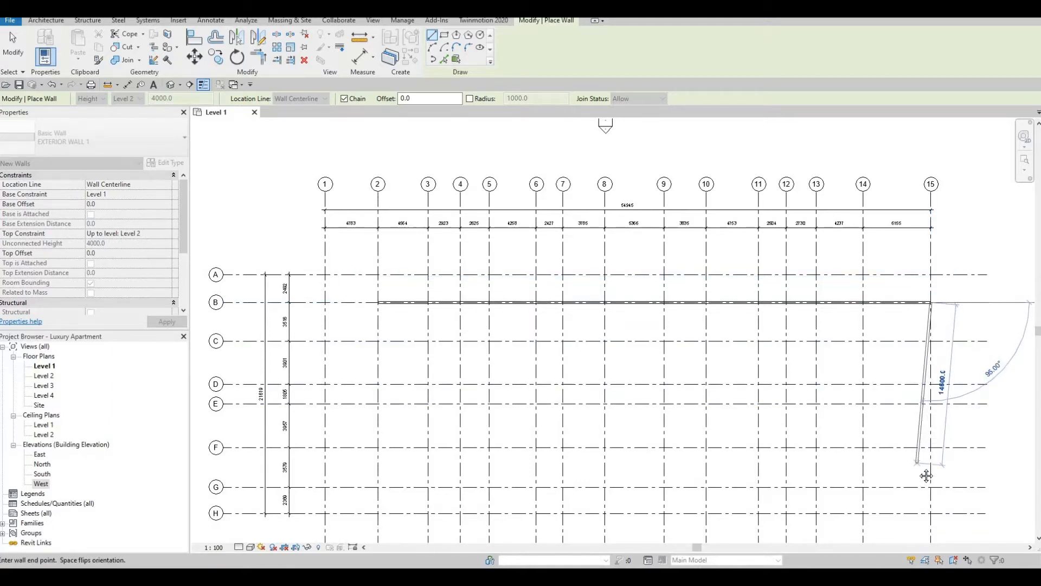
{"action": "middle_click_drag", "start_coordinate": [927, 475], "coordinate": [910, 419]}
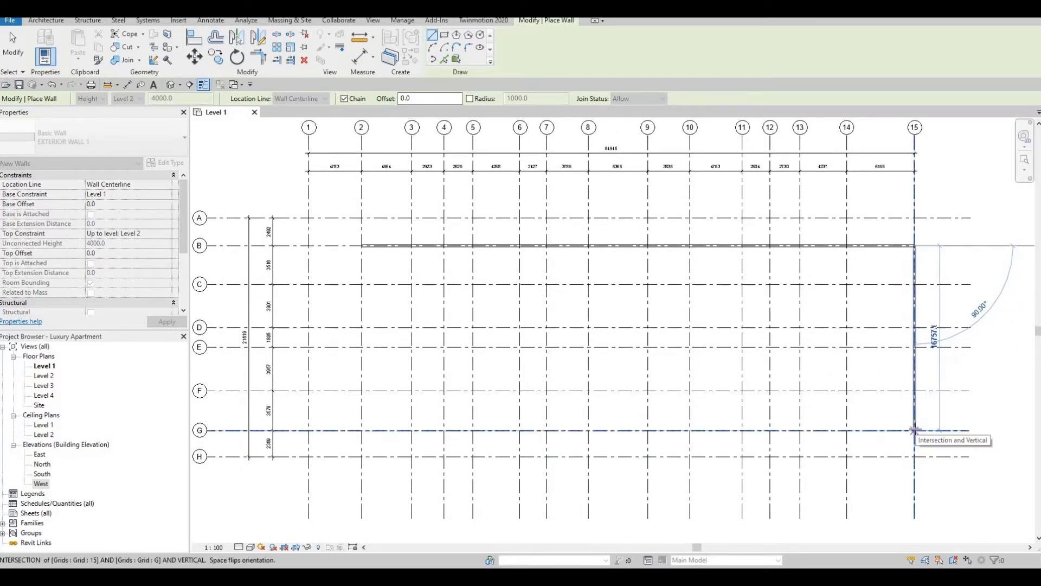
{"action": "left_click", "coordinate": [914, 430]}
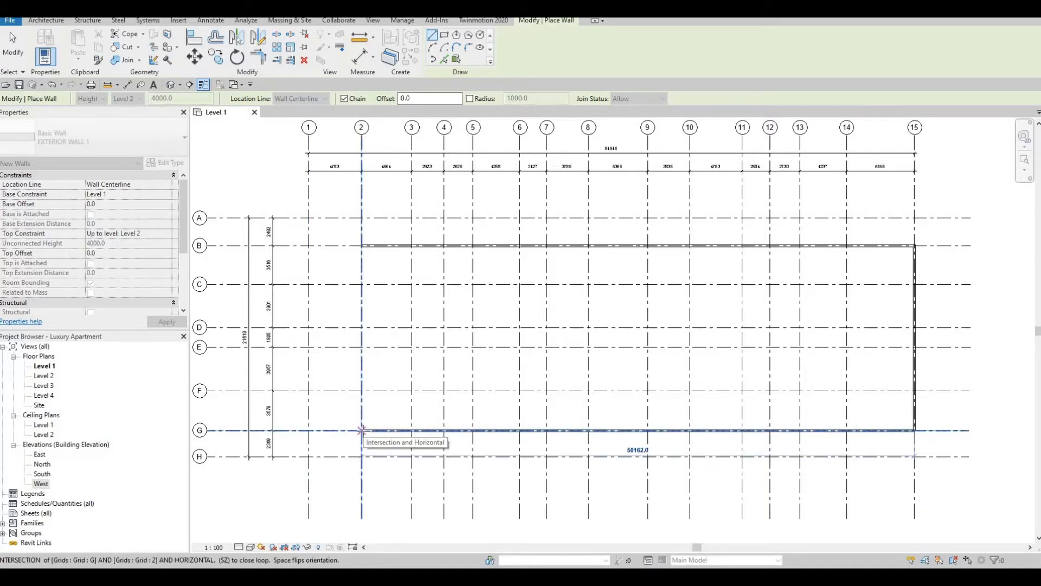
{"action": "left_click", "coordinate": [362, 431]}
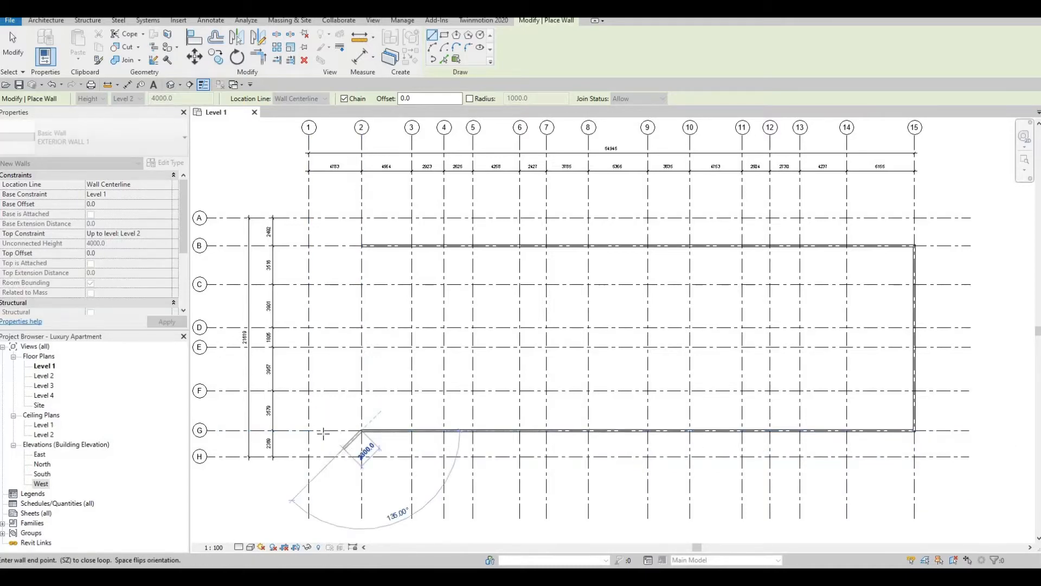
Continue the wall chain along grid G with a 3150 mm segment running west from grid 2
{"action": "key", "text": "F1"}
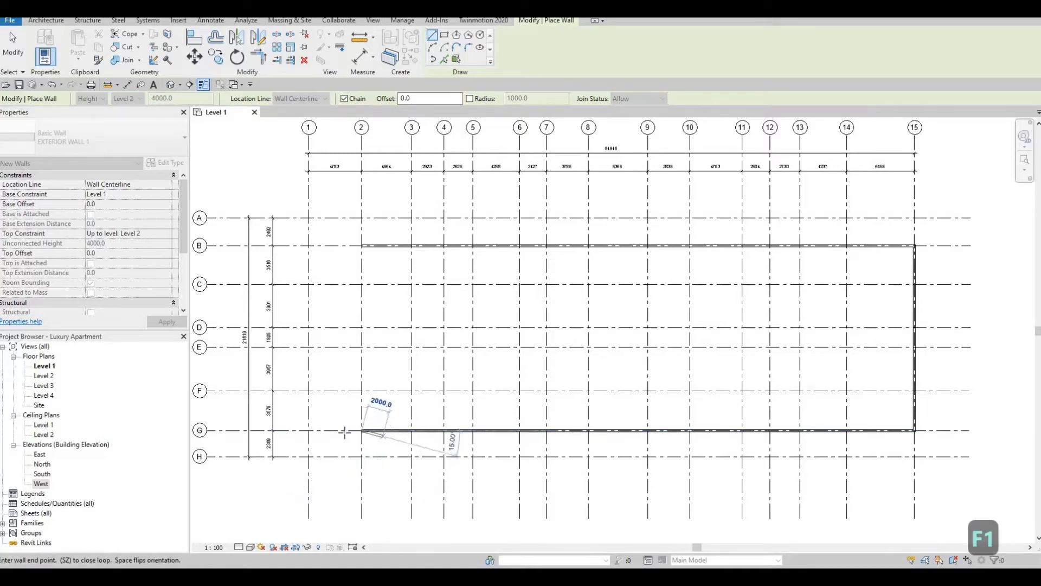
{"action": "scroll", "coordinate": [340, 431], "scroll_direction": "up", "scroll_amount": 2}
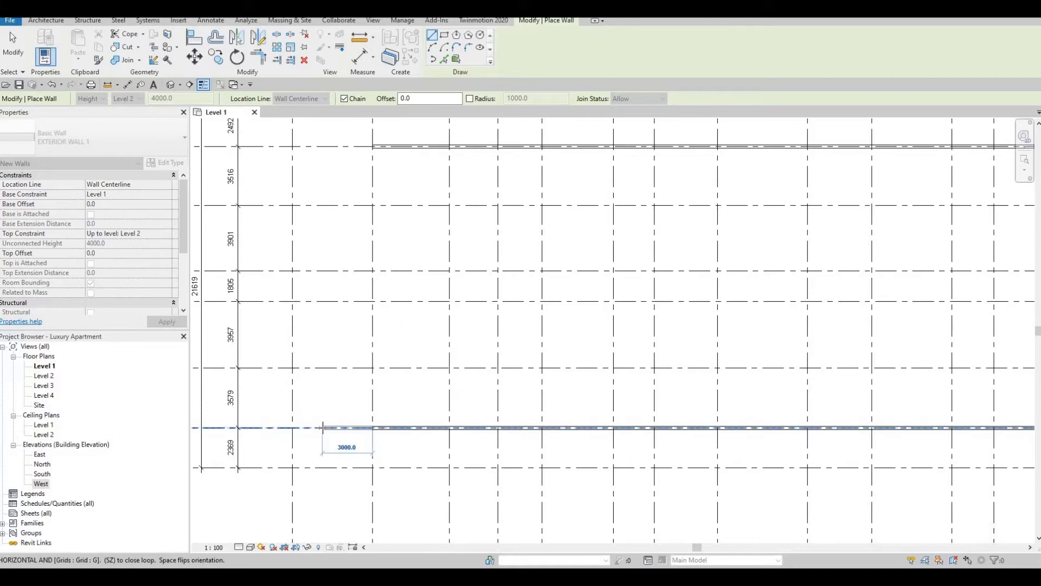
{"action": "type", "text": "3"}
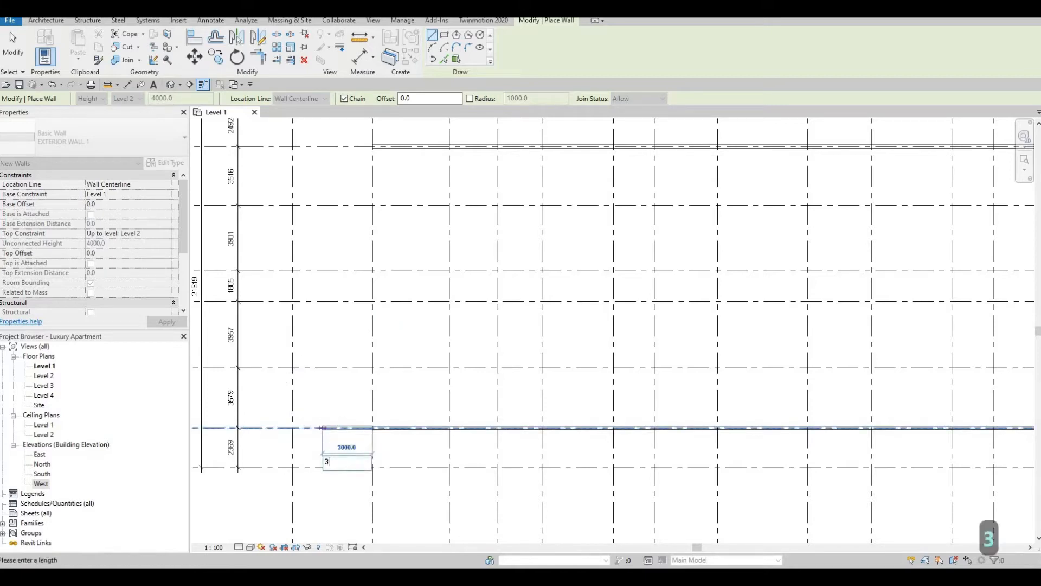
{"action": "type", "text": "150"}
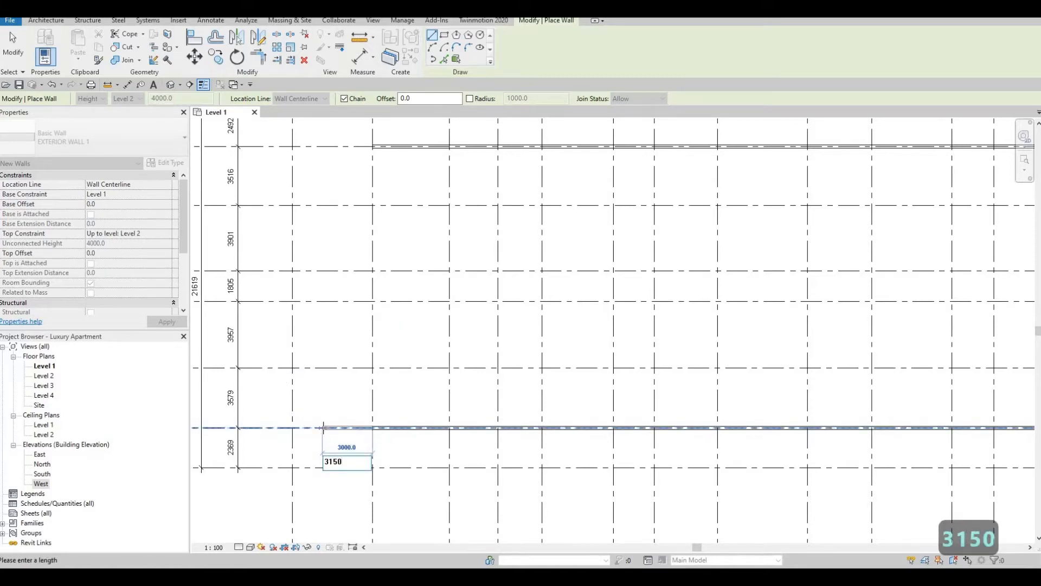
{"action": "key", "text": "Return"}
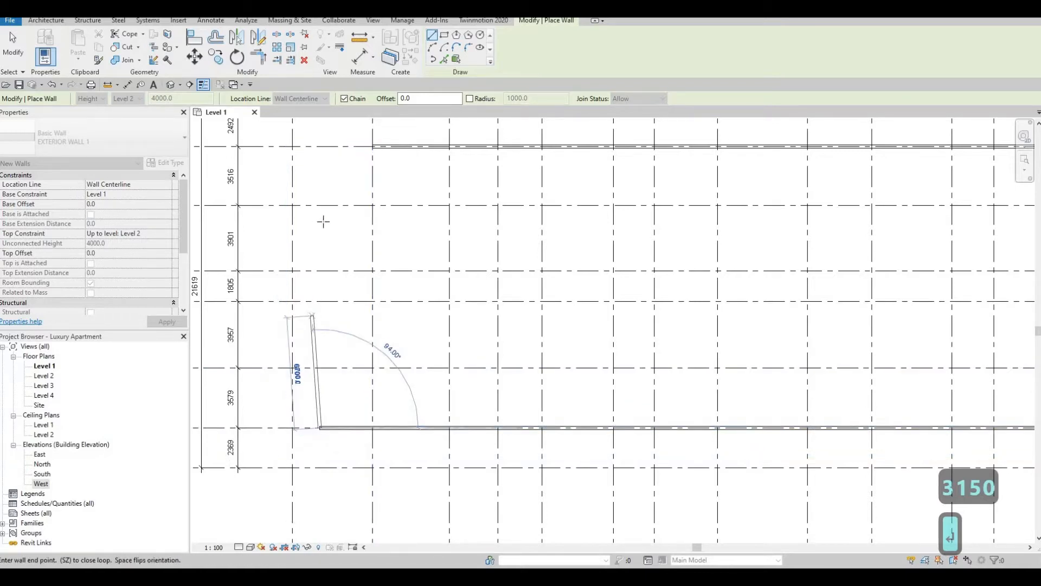
Draw the west wall vertically from the end of the grid G wall up to grid B and finish wall placement
{"action": "middle_click_drag", "start_coordinate": [331, 202], "coordinate": [396, 347]}
{"action": "scroll", "coordinate": [396, 348], "scroll_direction": "down", "scroll_amount": 1}
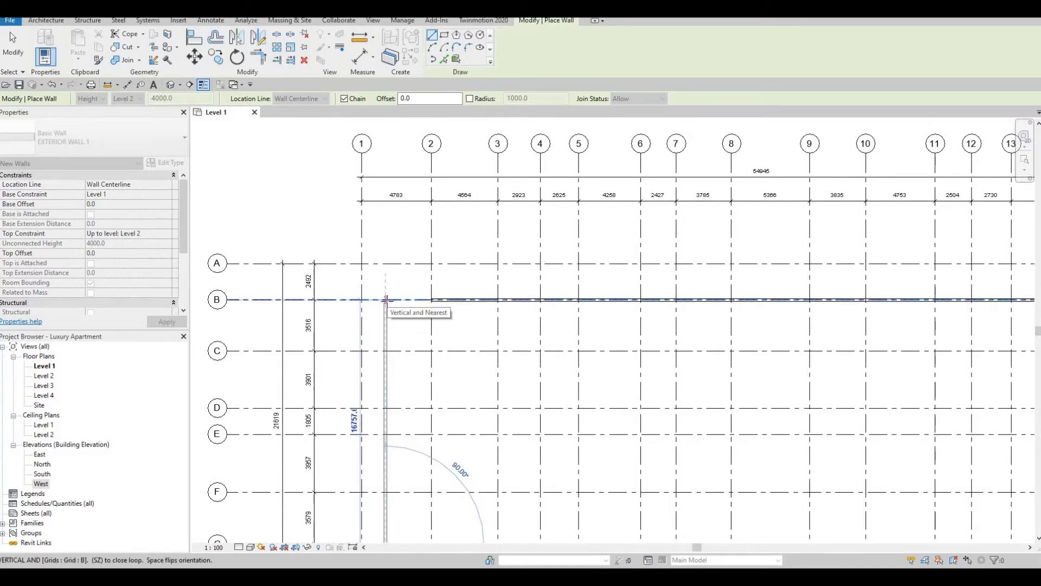
{"action": "left_click", "coordinate": [386, 316]}
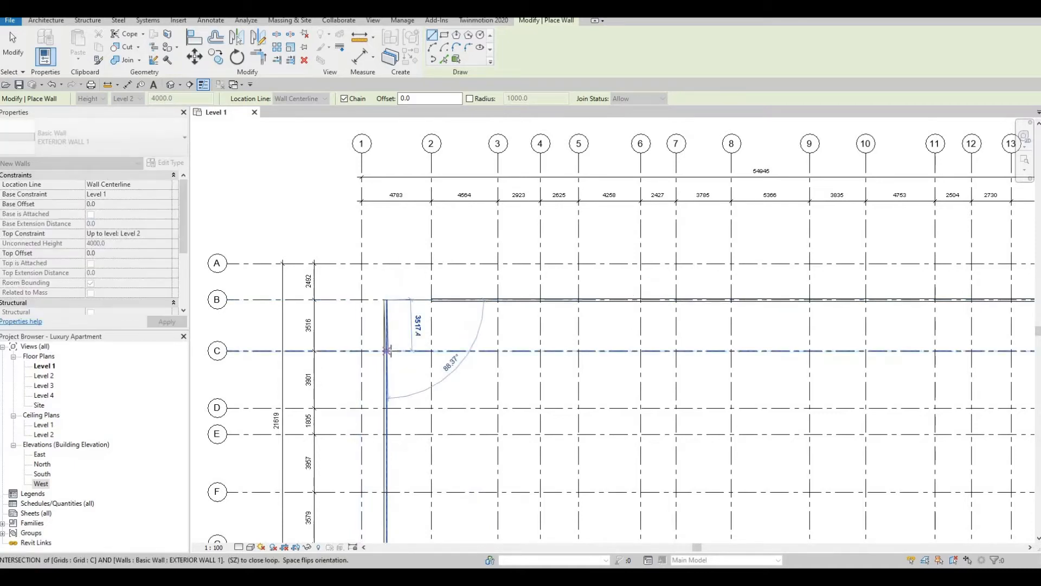
{"action": "key", "text": "Escape"}
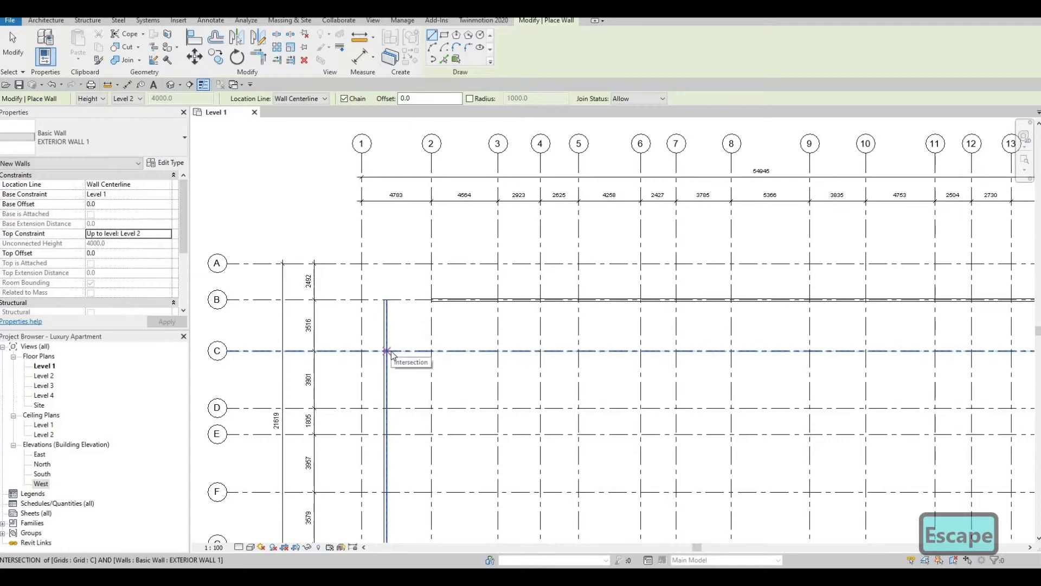
{"action": "key", "text": "Escape"}
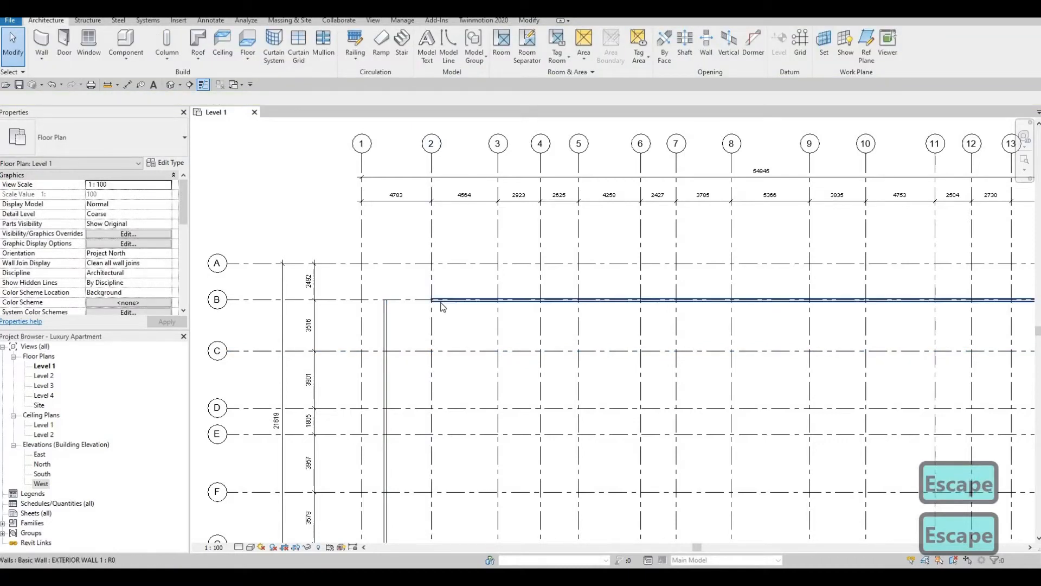
Try stretching the west end of the grid B wall to meet the west wall, and undo it
{"action": "left_click", "coordinate": [432, 302]}
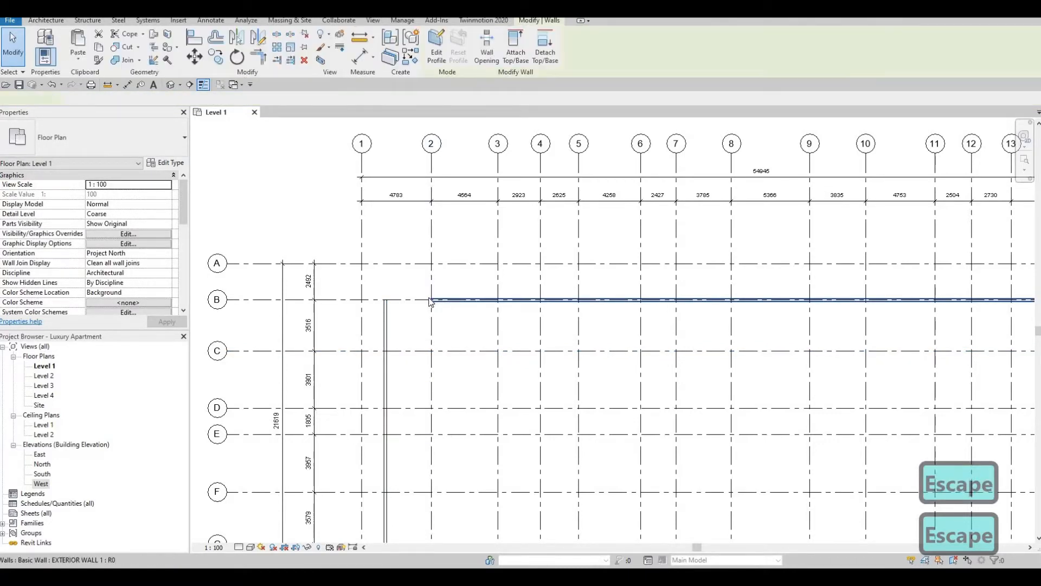
{"action": "left_click_drag", "start_coordinate": [432, 300], "coordinate": [385, 300]}
{"action": "key", "text": "ctrl+z"}
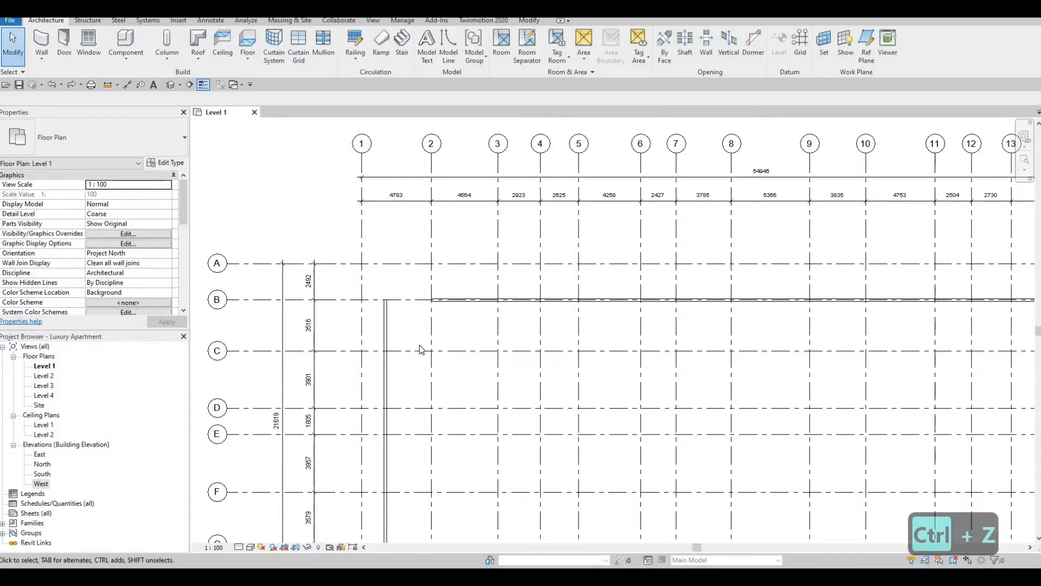
Join the west wall and the grid B wall into a corner with Trim/Extend to Corner
{"action": "key", "text": "t"}
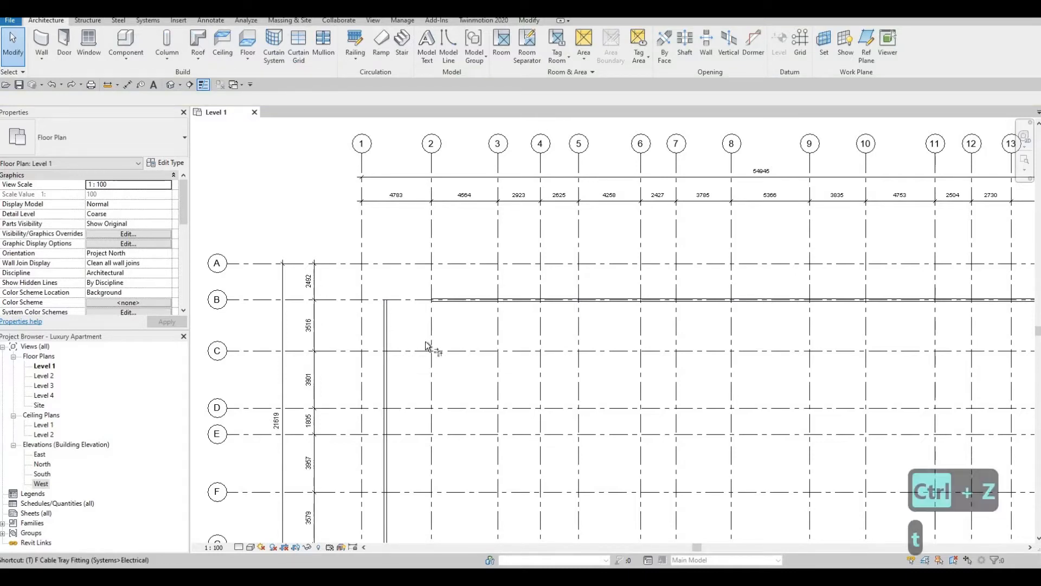
{"action": "key", "text": "r"}
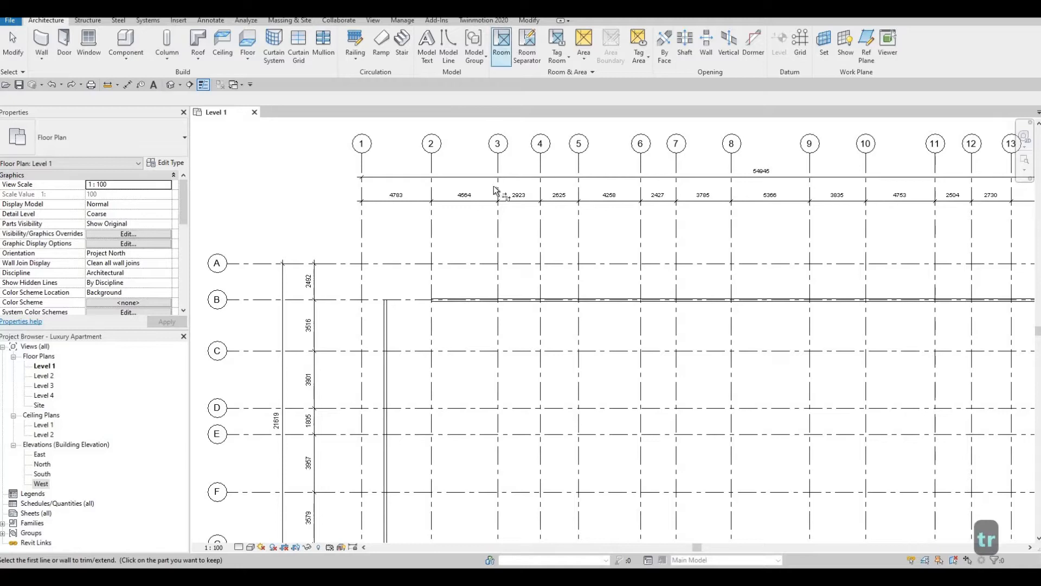
{"action": "left_click", "coordinate": [528, 22]}
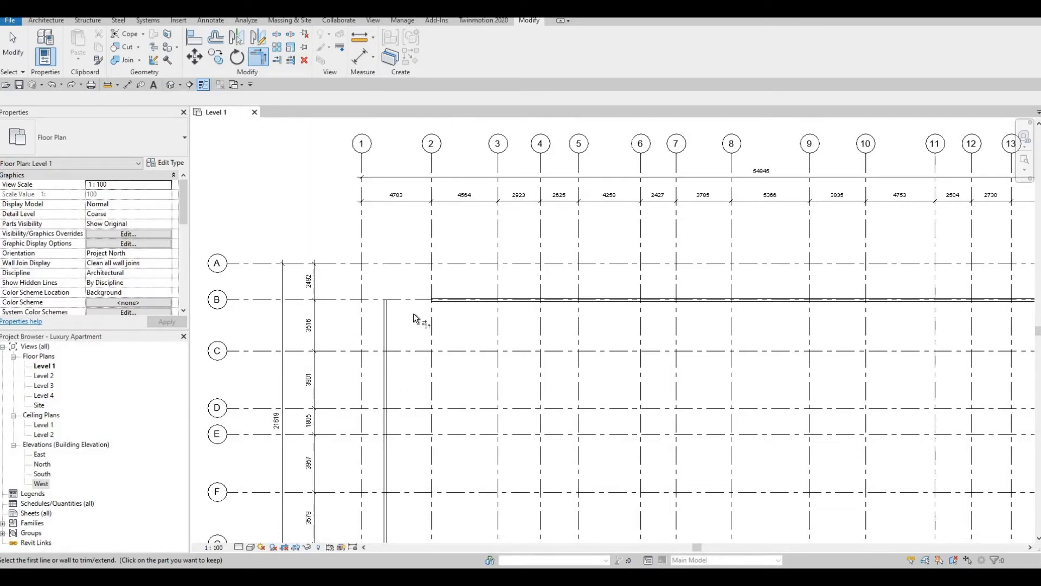
{"action": "left_click", "coordinate": [385, 325]}
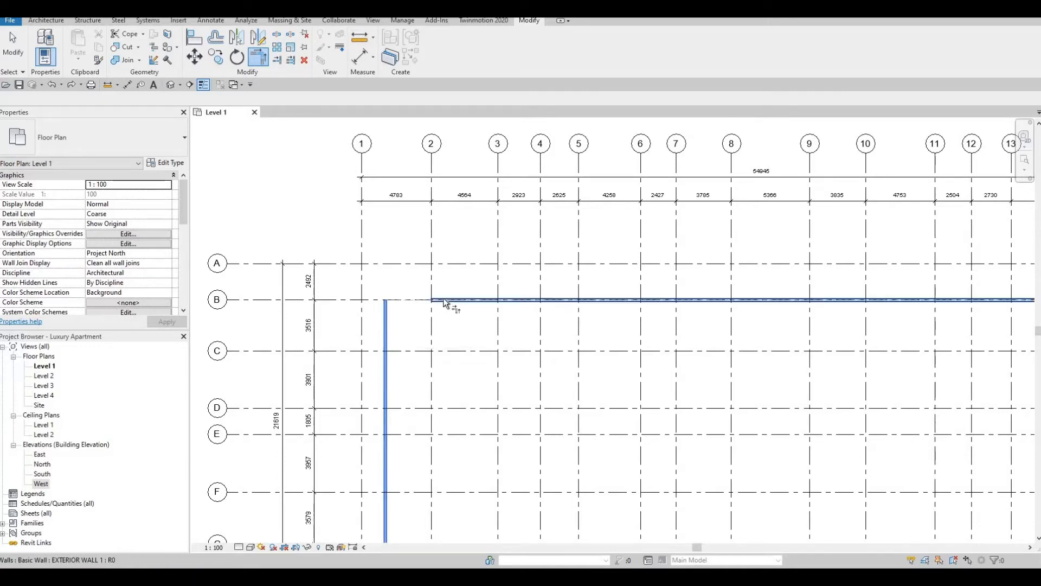
{"action": "left_click", "coordinate": [444, 300]}
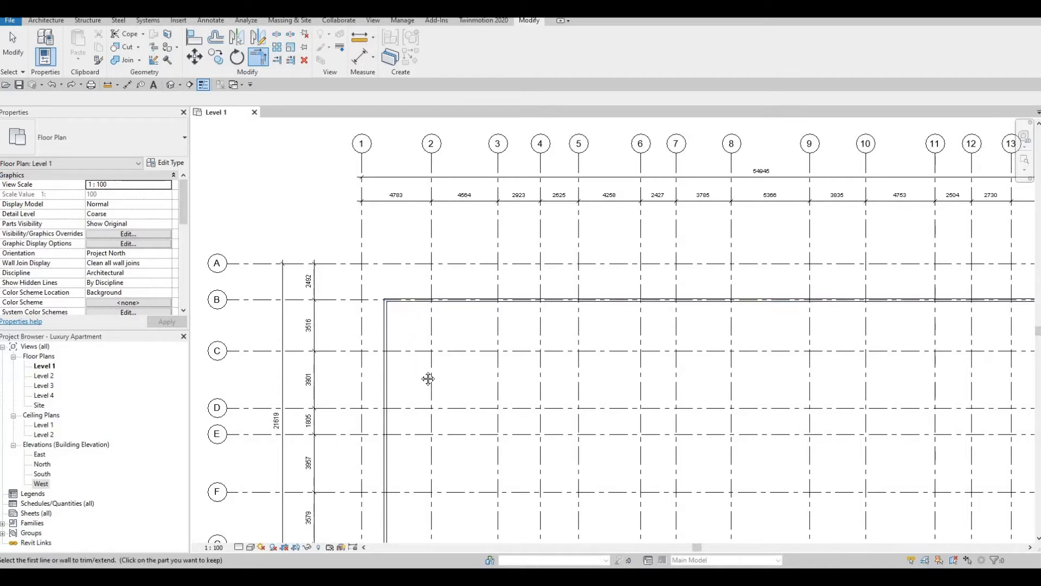
{"action": "scroll", "coordinate": [438, 374], "scroll_direction": "down", "scroll_amount": 4}
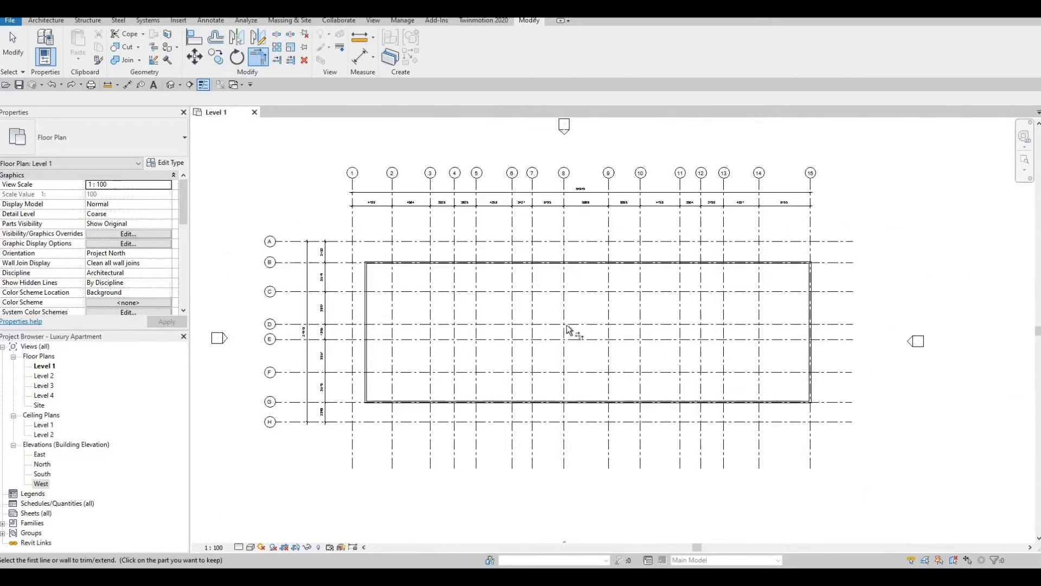
{"action": "key", "text": "Escape"}
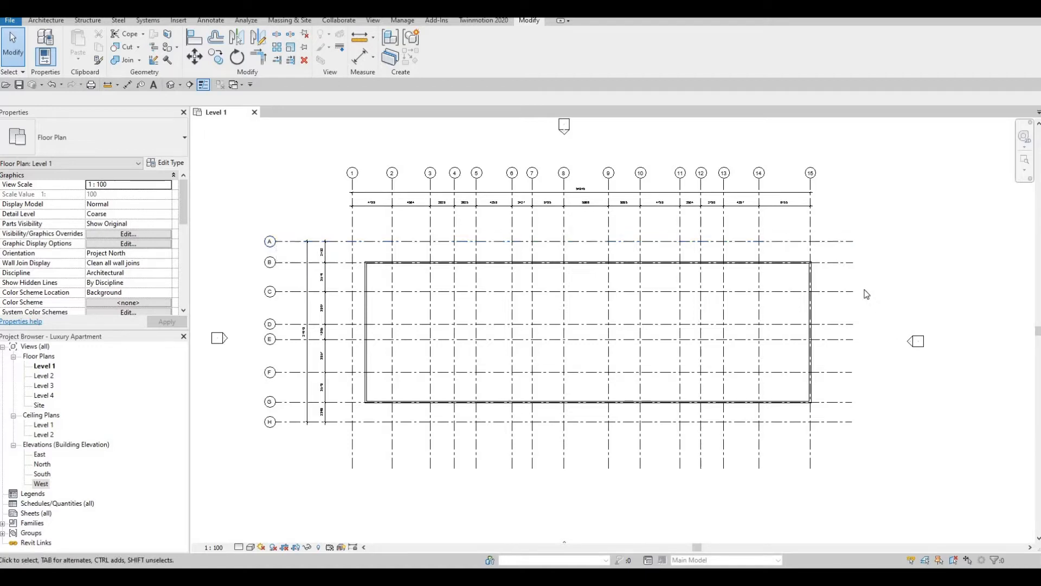
Show the bubble at the east end of grid line A
{"action": "left_click", "coordinate": [848, 248]}
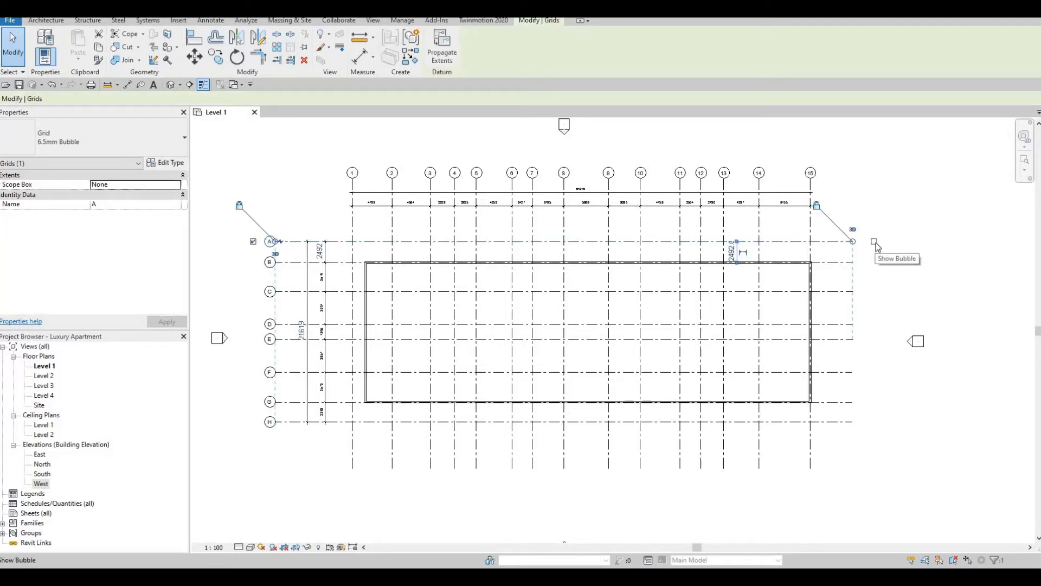
{"action": "scroll", "coordinate": [877, 245], "scroll_direction": "up", "scroll_amount": 5}
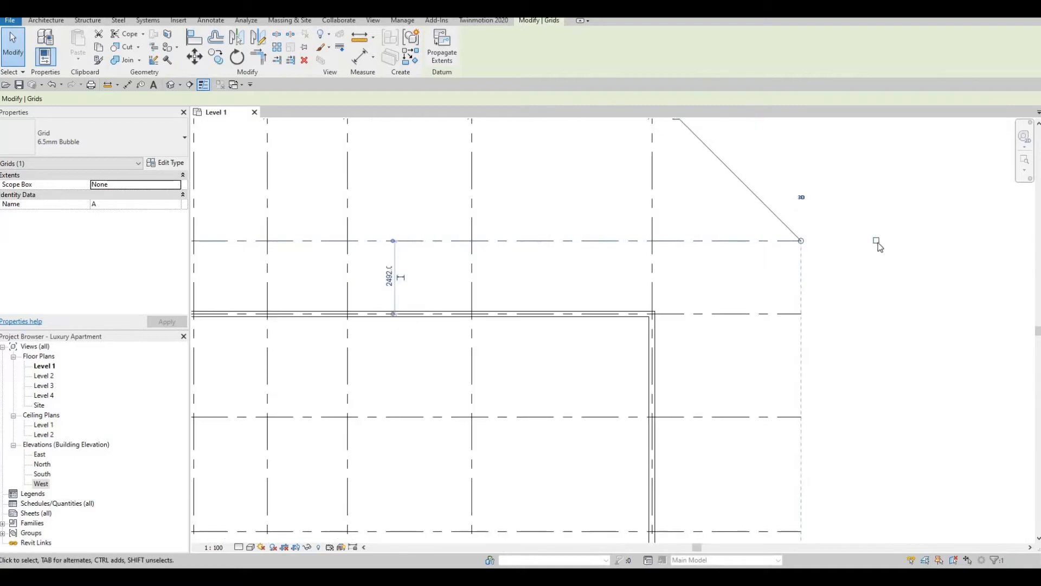
{"action": "left_click", "coordinate": [877, 240]}
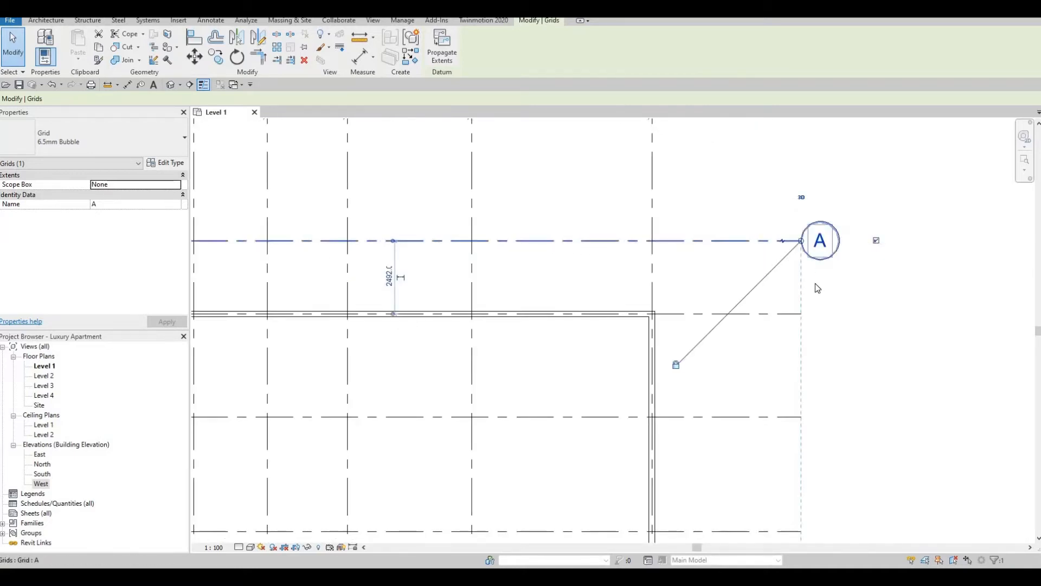
{"action": "scroll", "coordinate": [815, 285], "scroll_direction": "down", "scroll_amount": 5}
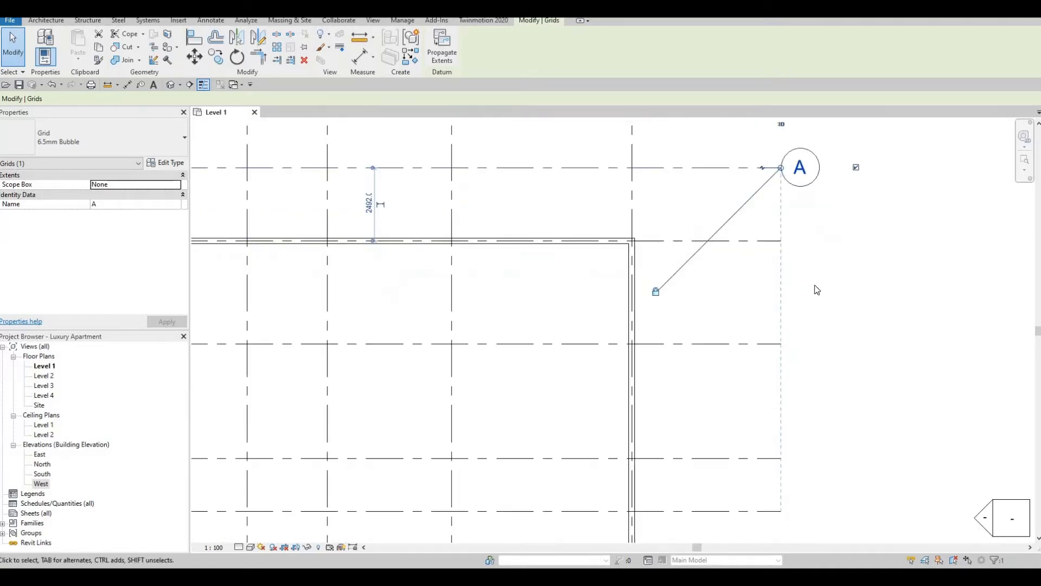
{"action": "key", "text": "Escape"}
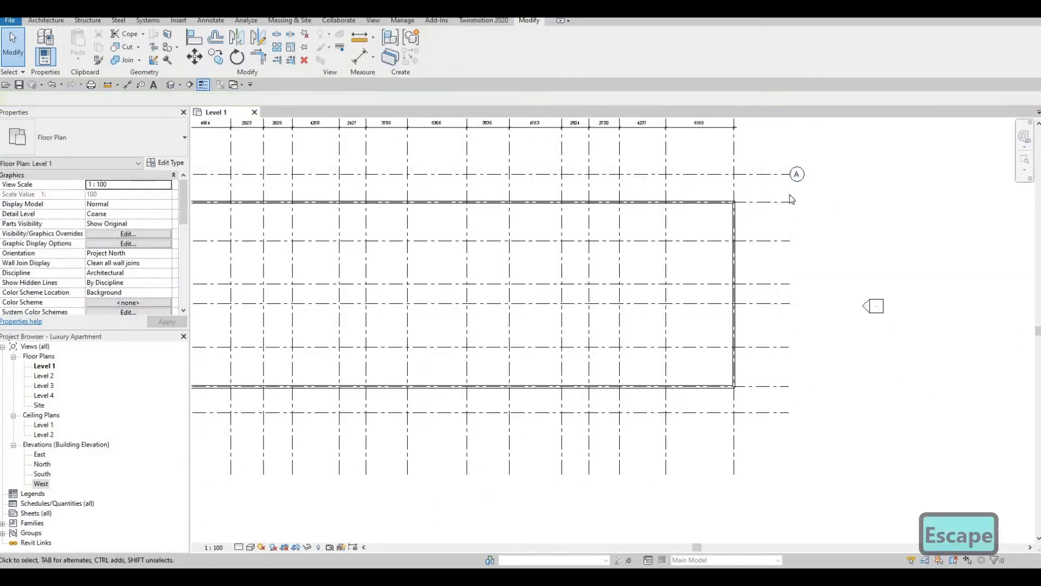
Show the bubbles at the east ends of grid lines B, C and D
{"action": "left_click_drag", "start_coordinate": [781, 201], "coordinate": [788, 199]}
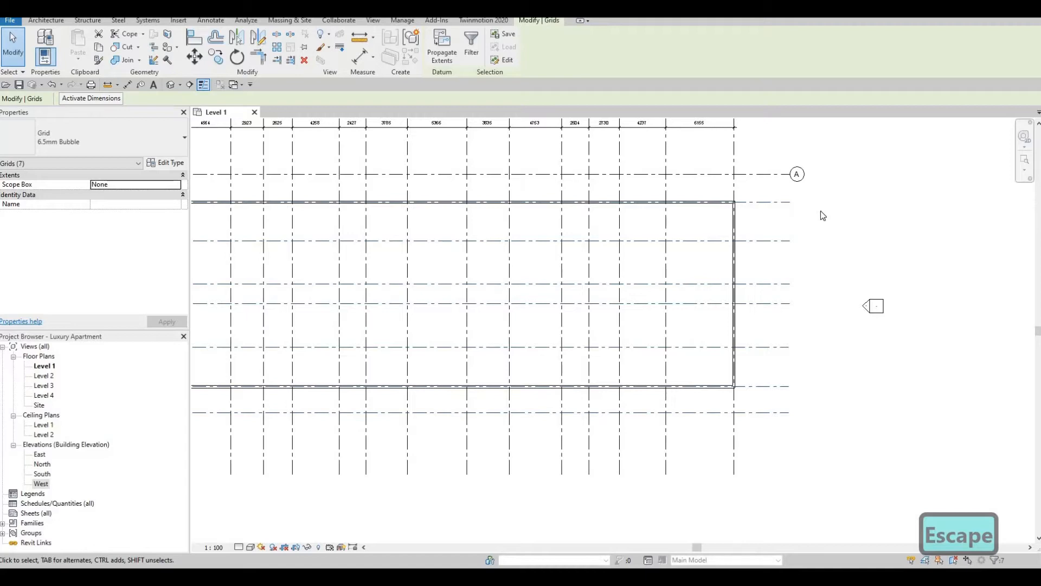
{"action": "key", "text": "Escape"}
{"action": "left_click", "coordinate": [788, 202]}
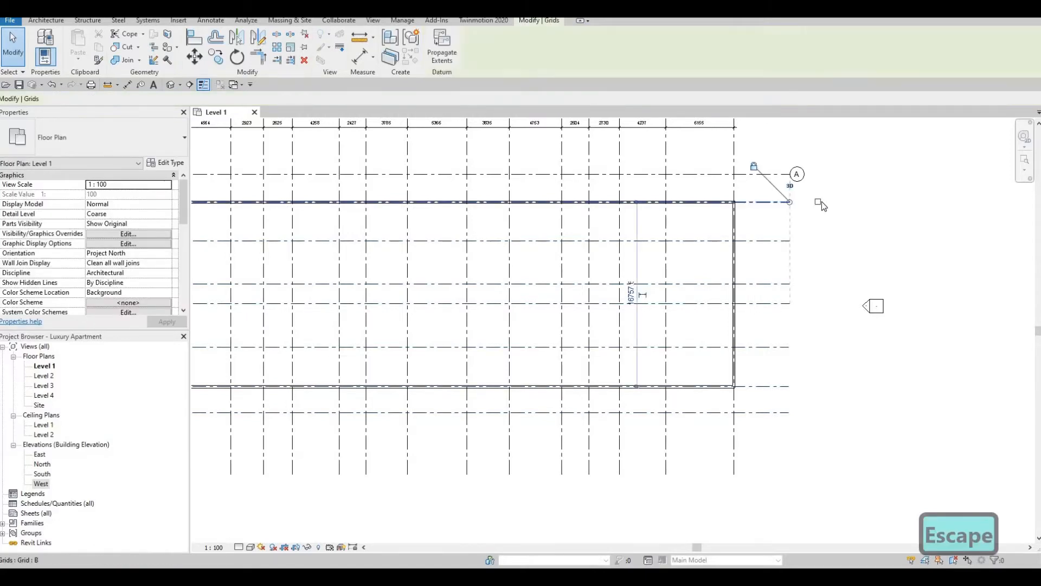
{"action": "left_click", "coordinate": [818, 201]}
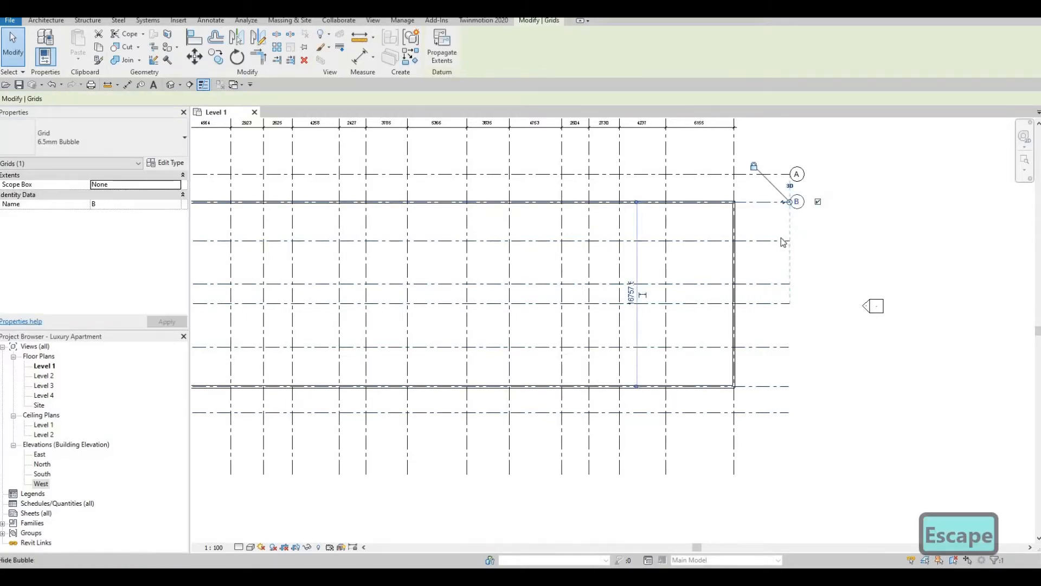
{"action": "left_click", "coordinate": [802, 241]}
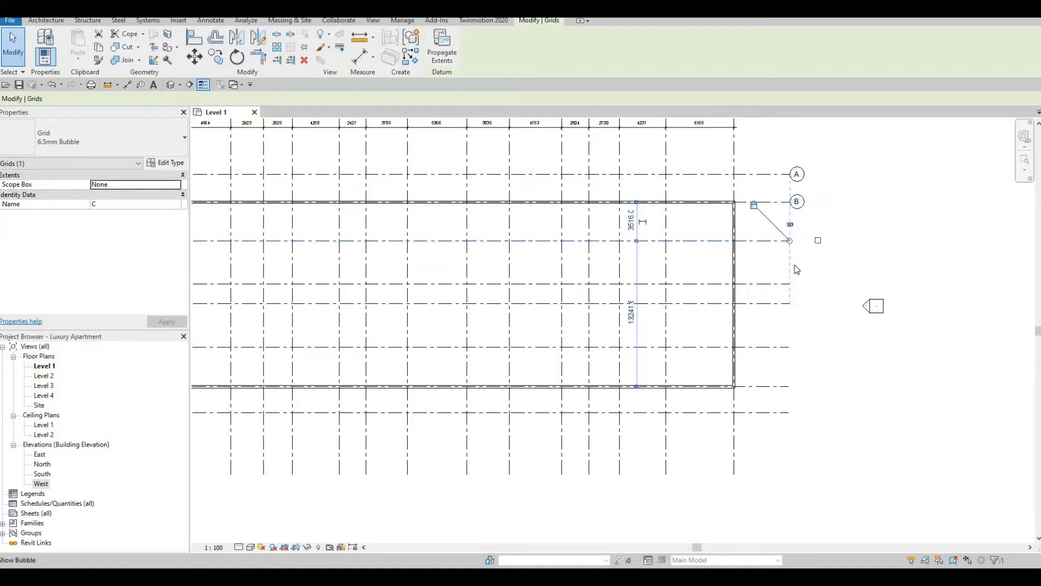
{"action": "left_click", "coordinate": [818, 240]}
{"action": "left_click", "coordinate": [799, 284]}
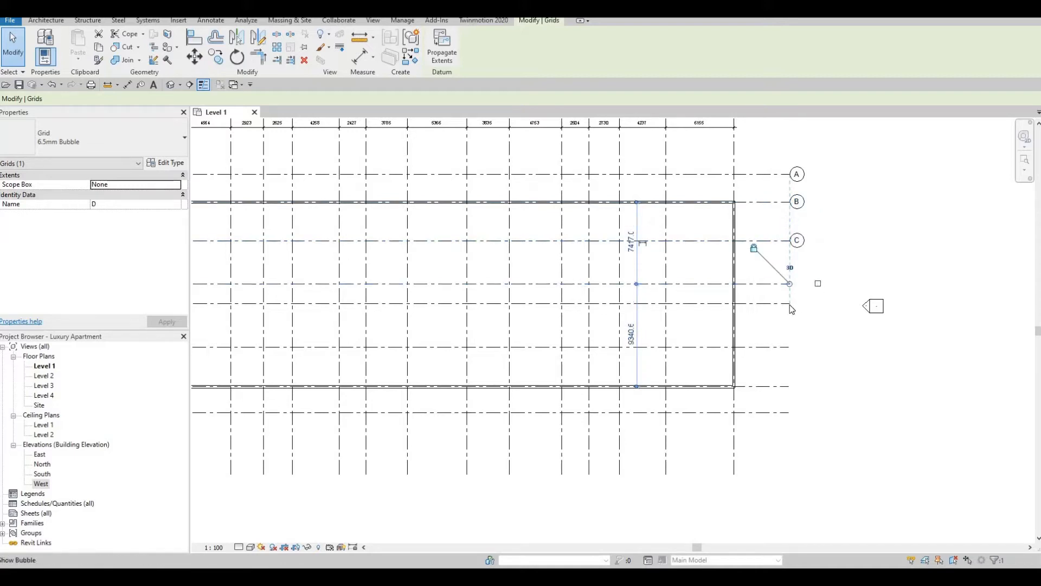
{"action": "left_click", "coordinate": [819, 283]}
Show the bubbles at the east ends of grid lines E, F, G and H
{"action": "left_click", "coordinate": [786, 303]}
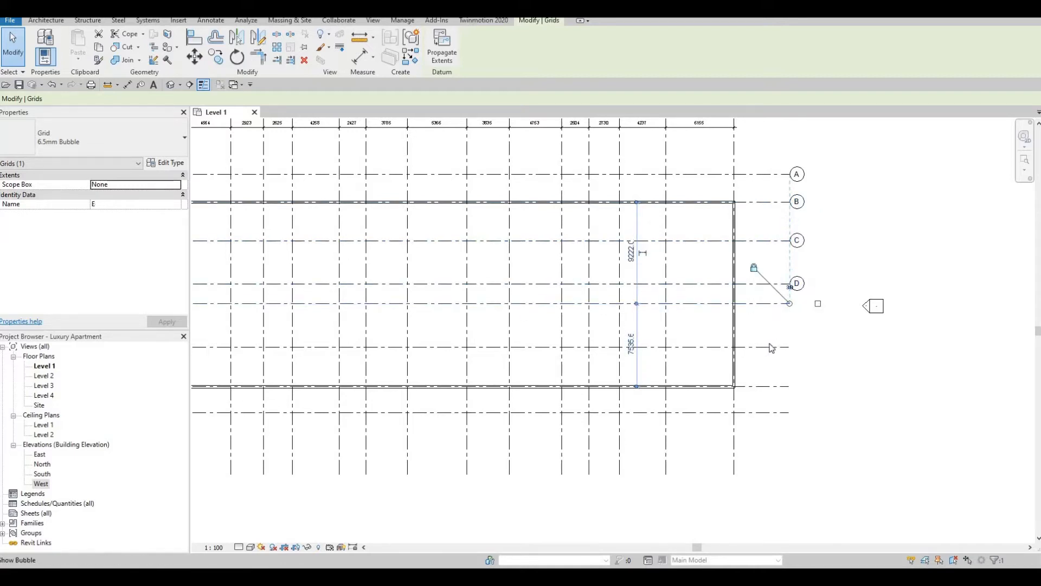
{"action": "left_click", "coordinate": [819, 304]}
{"action": "left_click", "coordinate": [786, 347]}
{"action": "left_click", "coordinate": [817, 347]}
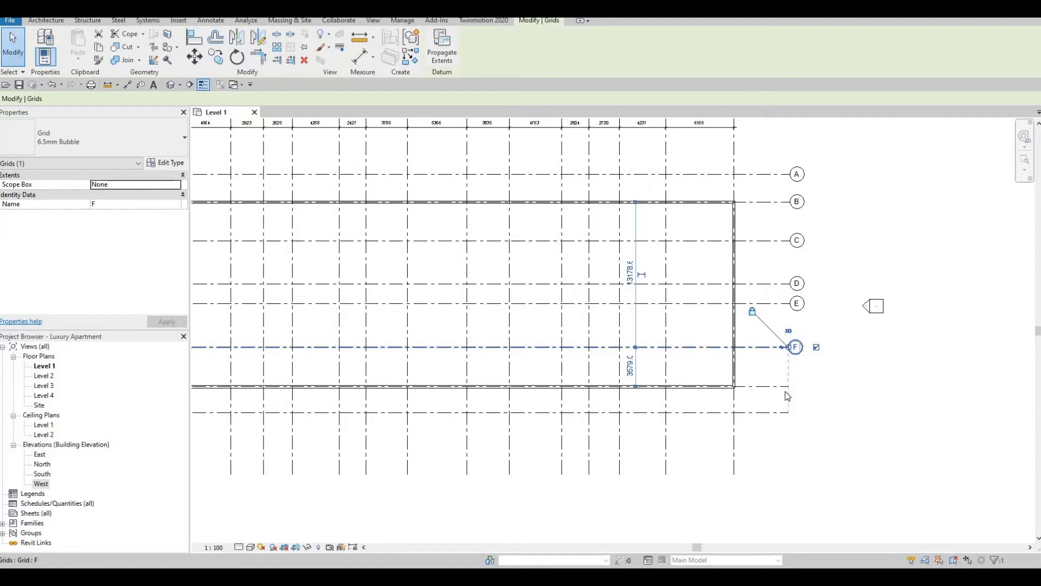
{"action": "left_click", "coordinate": [808, 387]}
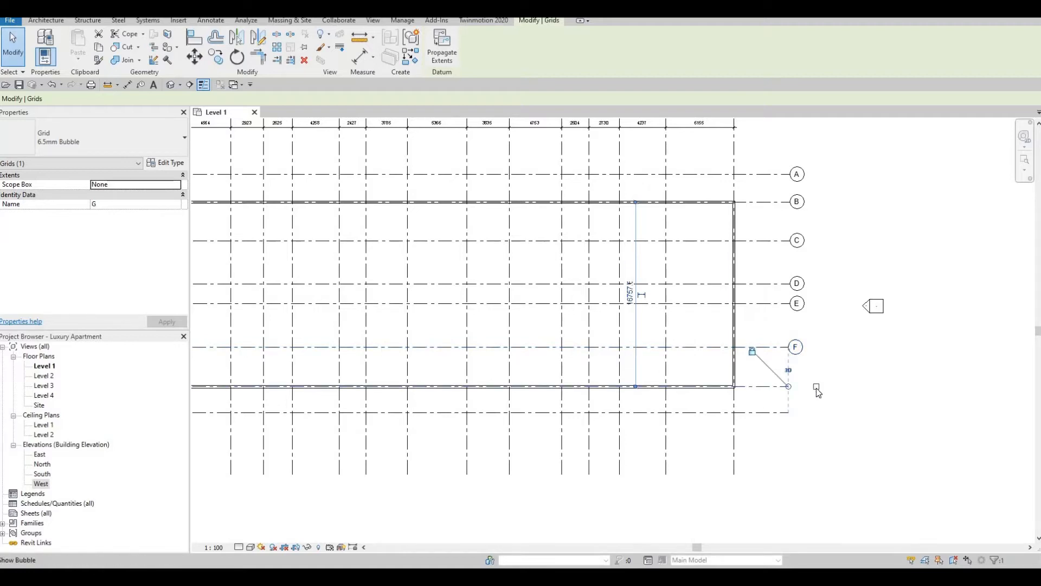
{"action": "left_click", "coordinate": [817, 386]}
{"action": "left_click", "coordinate": [819, 417]}
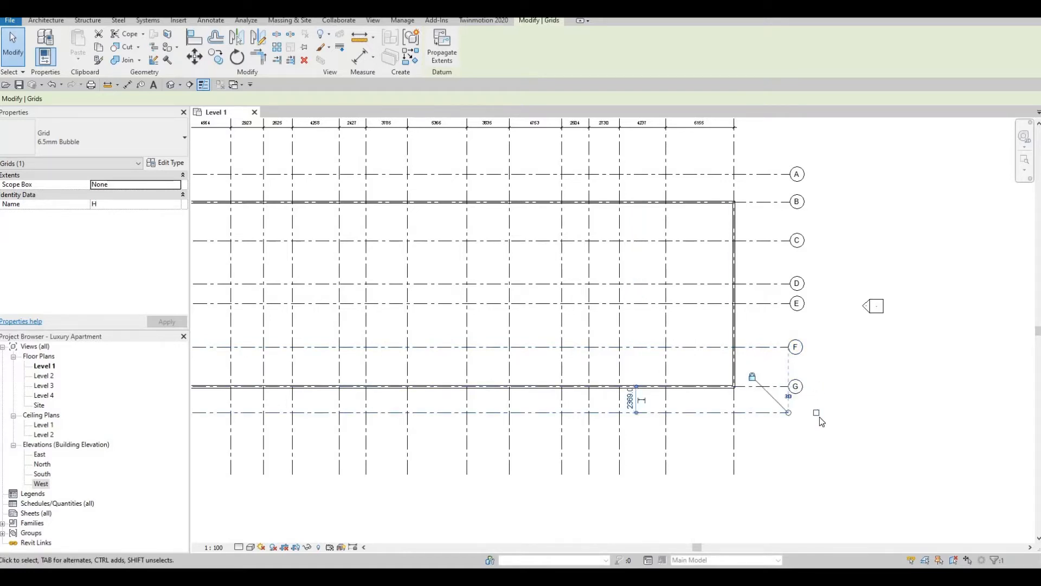
{"action": "left_click", "coordinate": [816, 414]}
Show the bubbles at the south ends of grid lines 1 through 7
{"action": "key", "text": "z"}
{"action": "key", "text": "f"}
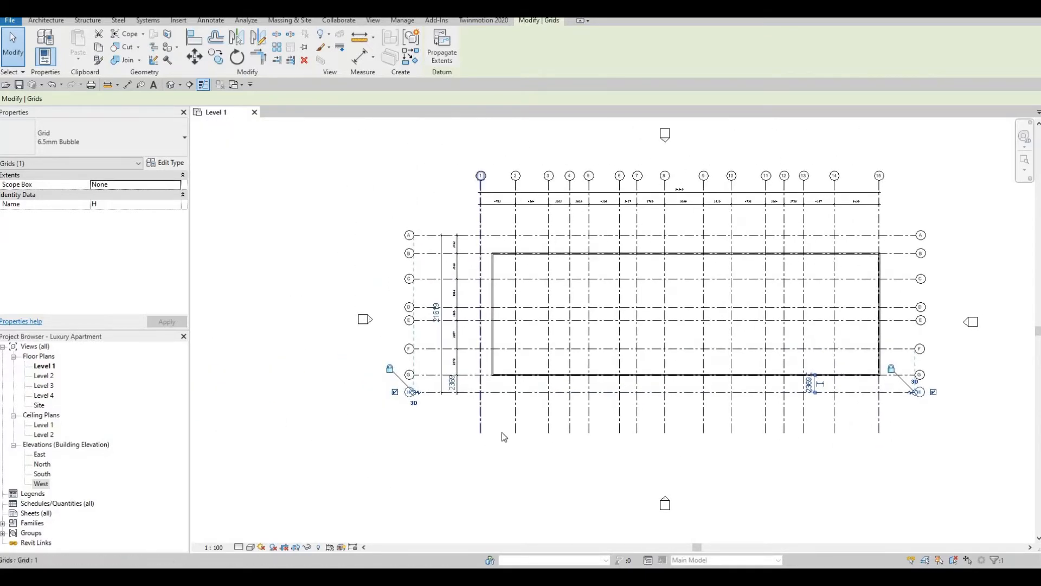
{"action": "left_click", "coordinate": [480, 438]}
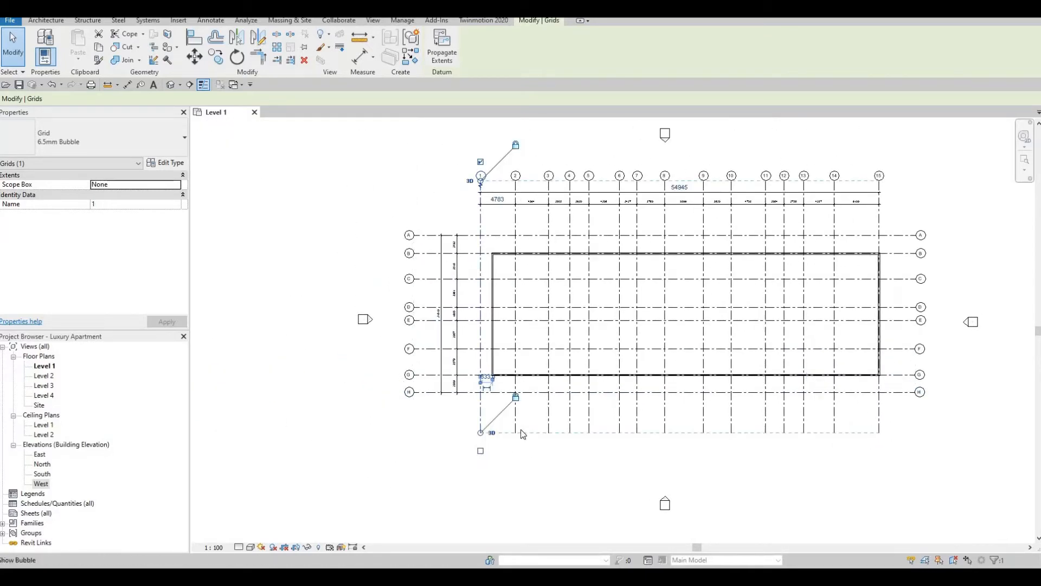
{"action": "left_click", "coordinate": [518, 454]}
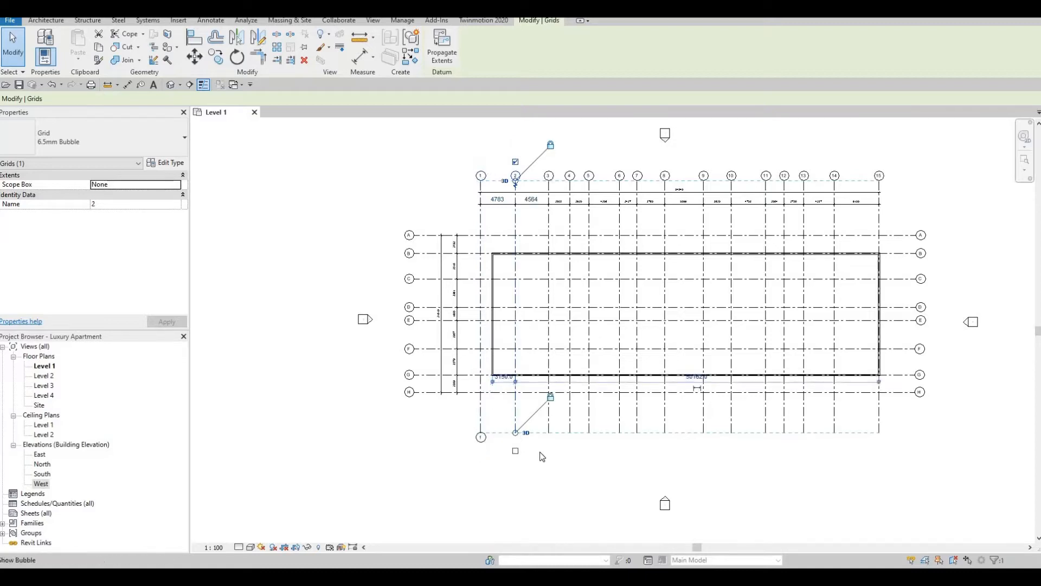
{"action": "scroll", "coordinate": [562, 448], "scroll_direction": "up", "scroll_amount": 3}
{"action": "left_click", "coordinate": [549, 429]}
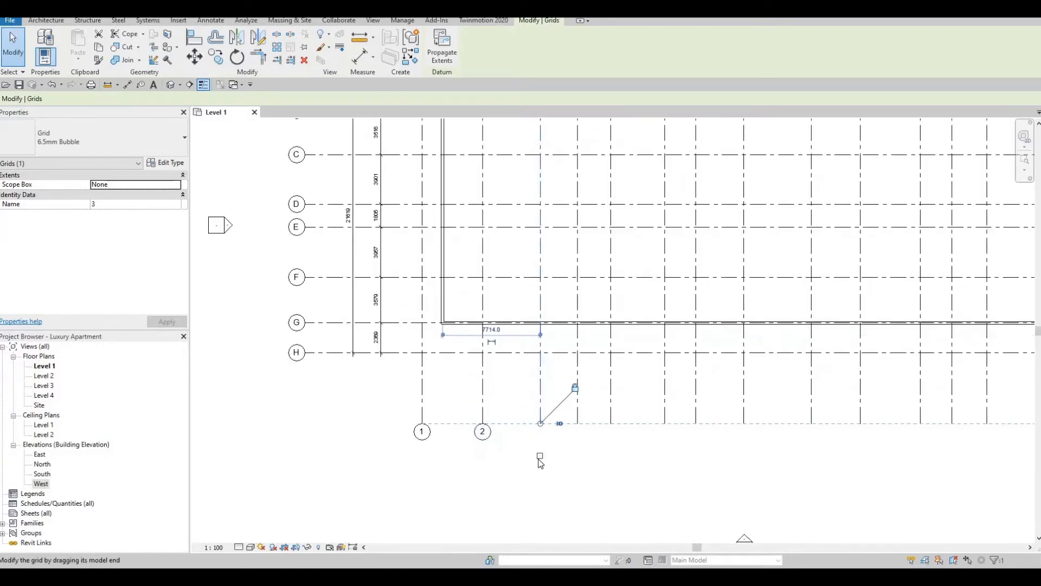
{"action": "left_click", "coordinate": [578, 440]}
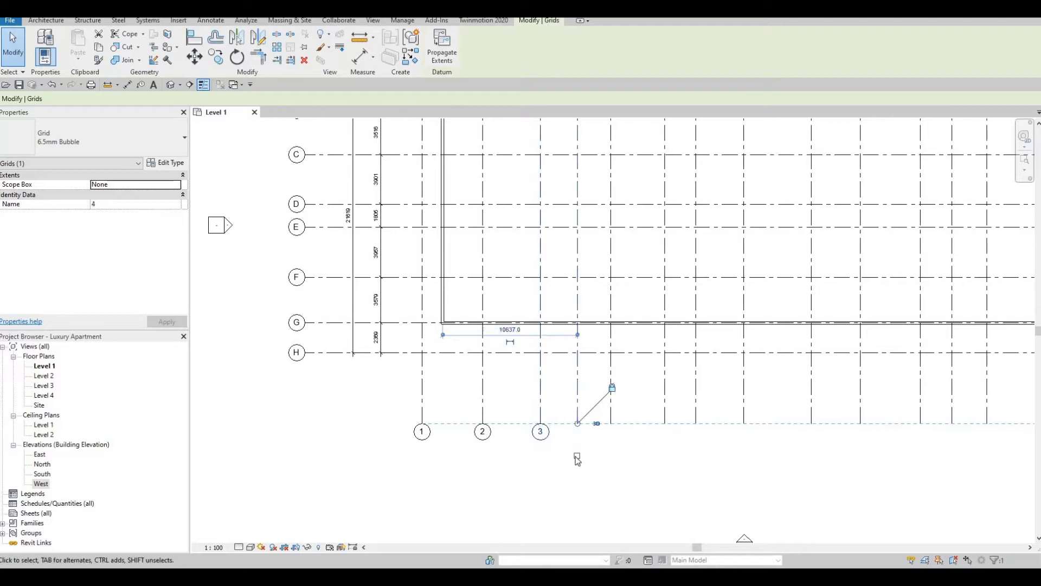
{"action": "left_click", "coordinate": [611, 455]}
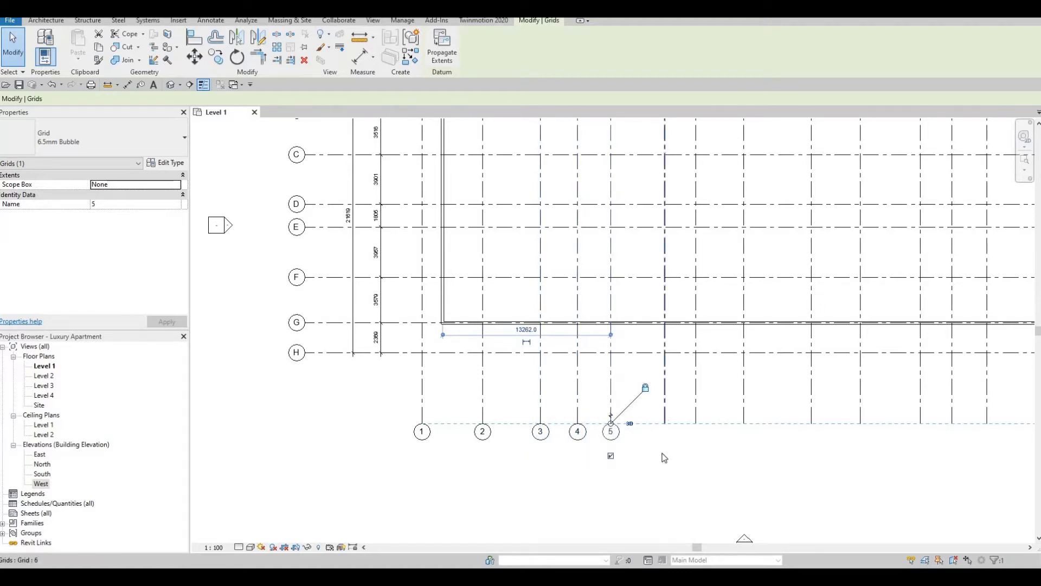
{"action": "left_click", "coordinate": [665, 415]}
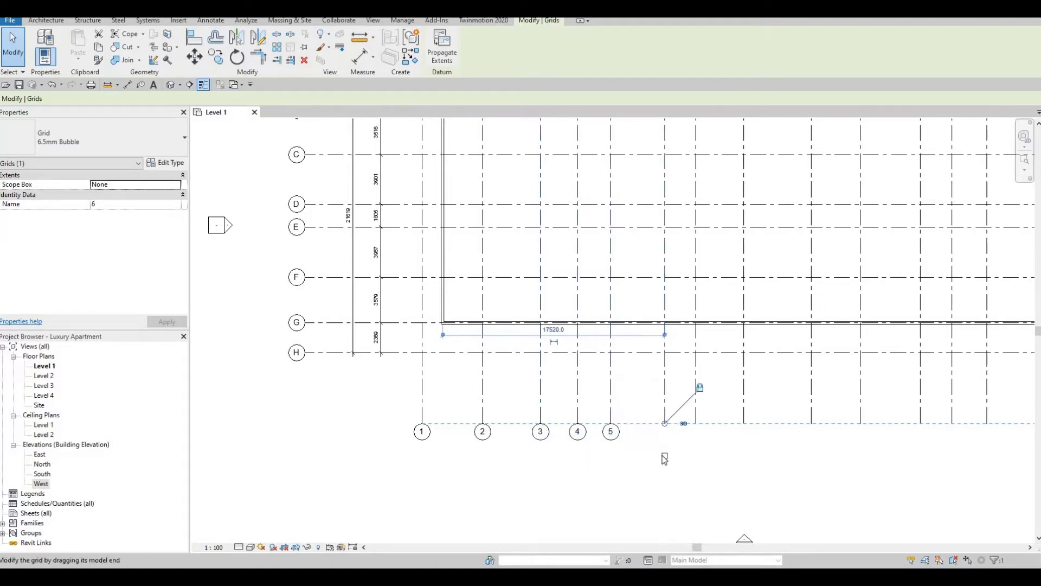
{"action": "left_click", "coordinate": [696, 460]}
Show the bubbles at the south ends of the remaining vertical grid lines, 8 through 15
{"action": "middle_click_drag", "start_coordinate": [631, 455], "coordinate": [453, 447]}
{"action": "left_click", "coordinate": [572, 450]}
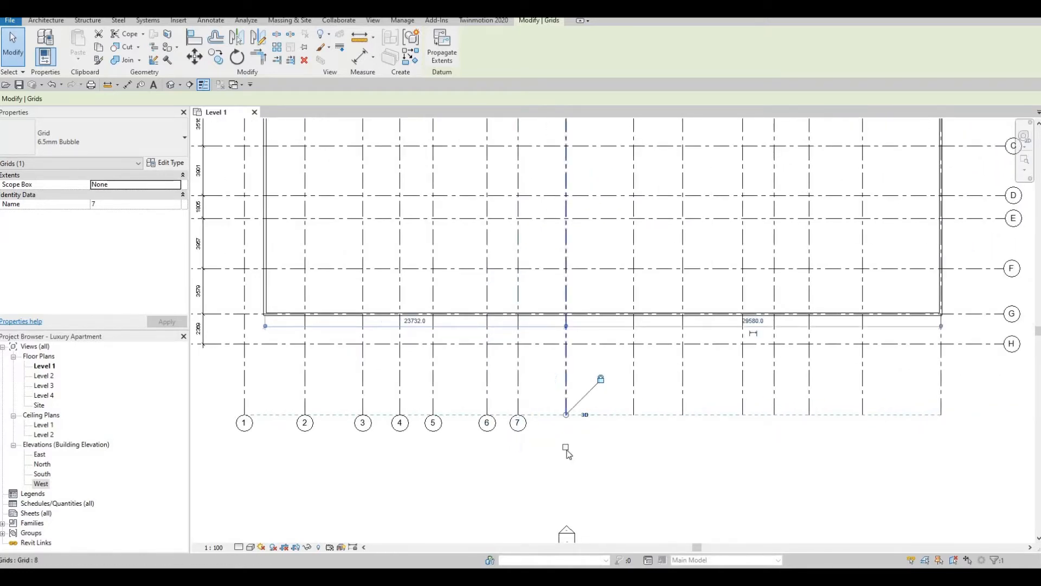
{"action": "left_click", "coordinate": [633, 444]}
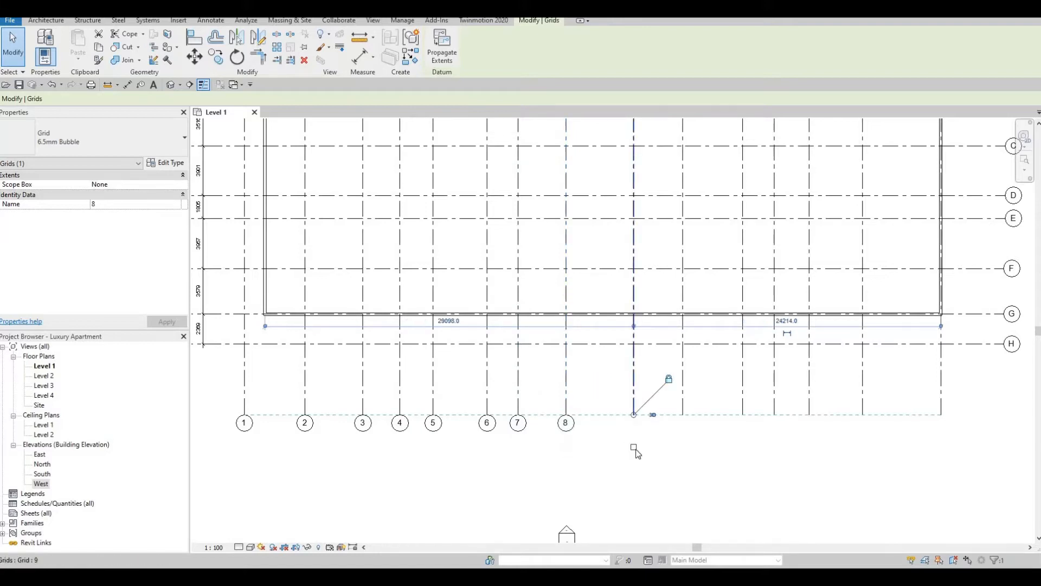
{"action": "left_click", "coordinate": [681, 443]}
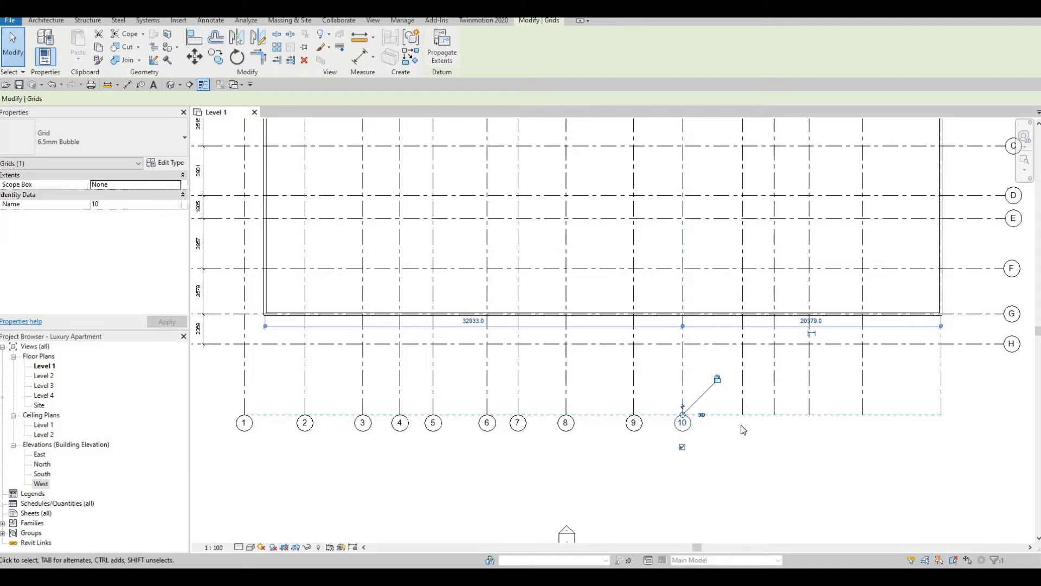
{"action": "left_click", "coordinate": [742, 448]}
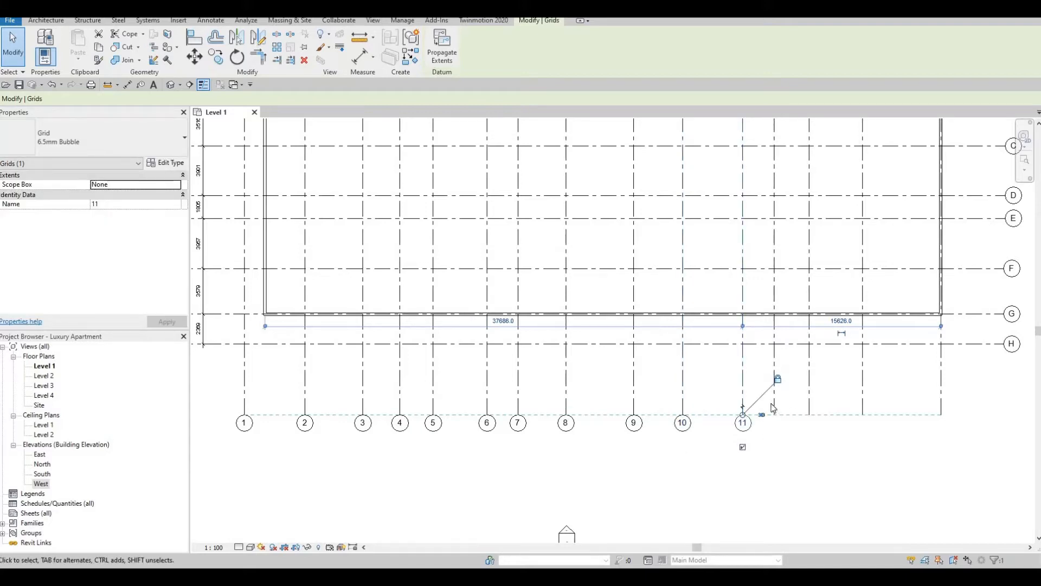
{"action": "left_click", "coordinate": [775, 444]}
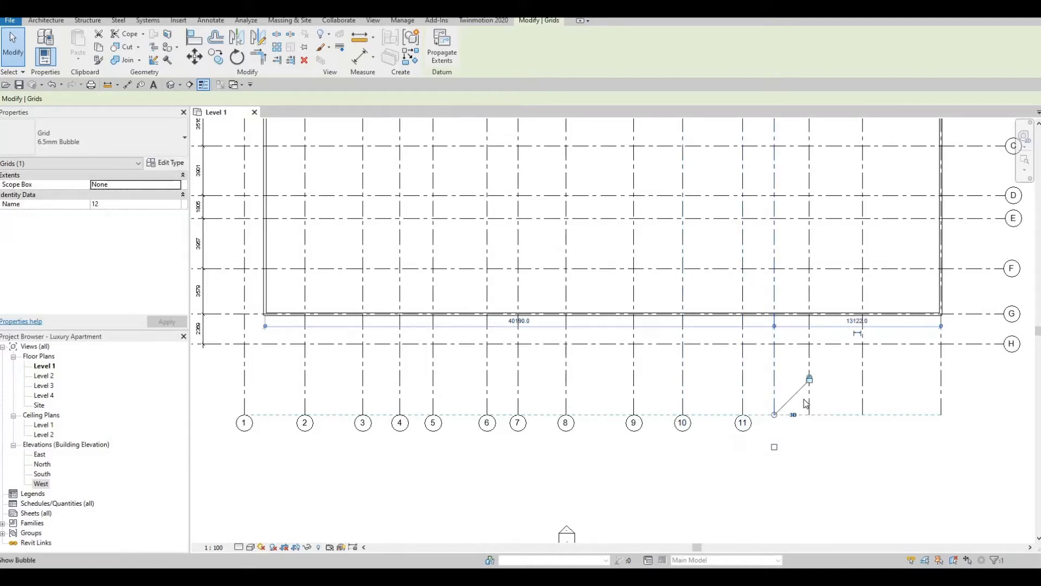
{"action": "left_click", "coordinate": [808, 447]}
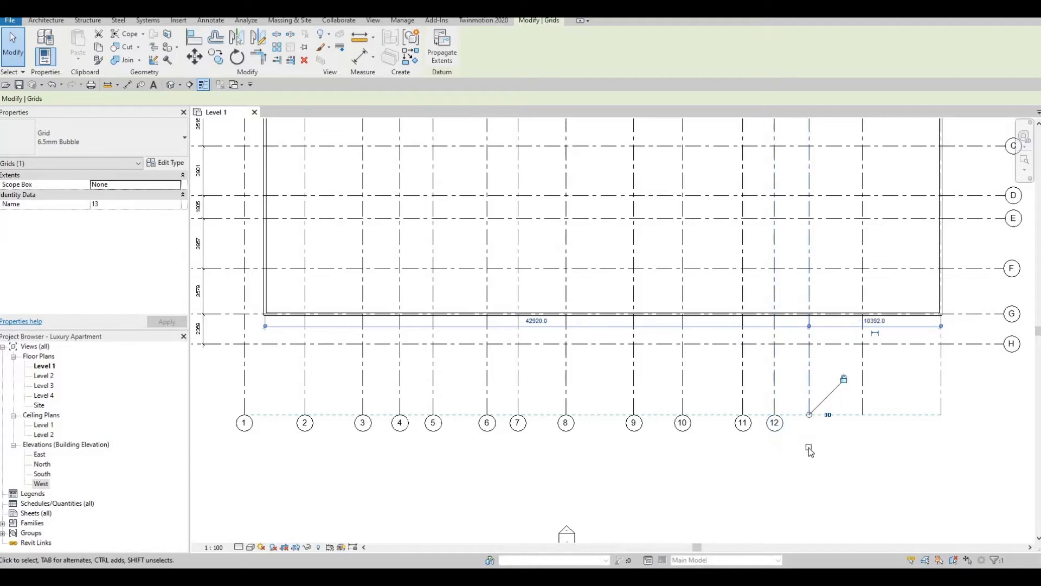
{"action": "left_click", "coordinate": [862, 447]}
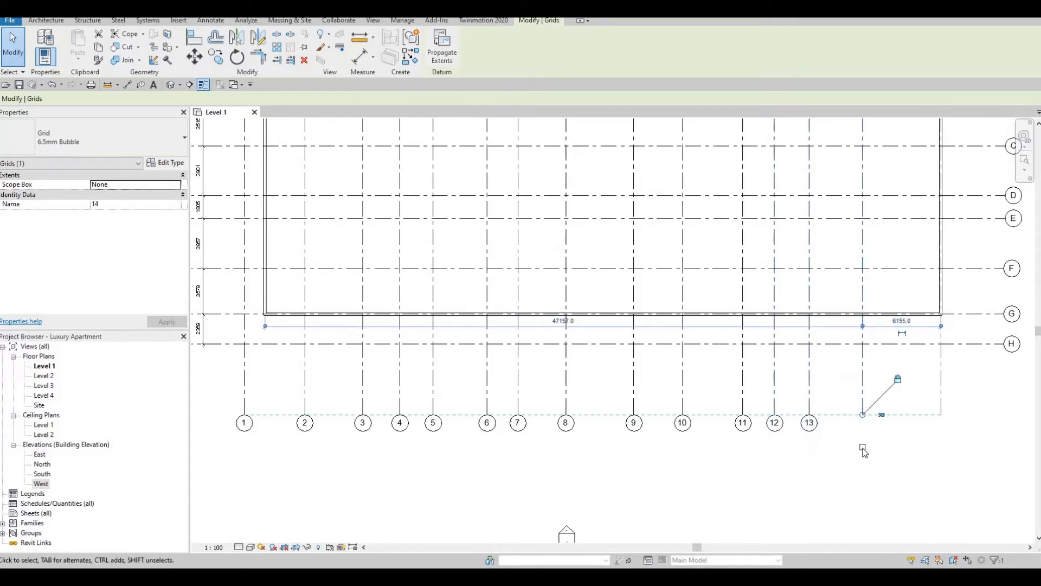
{"action": "left_click", "coordinate": [941, 449]}
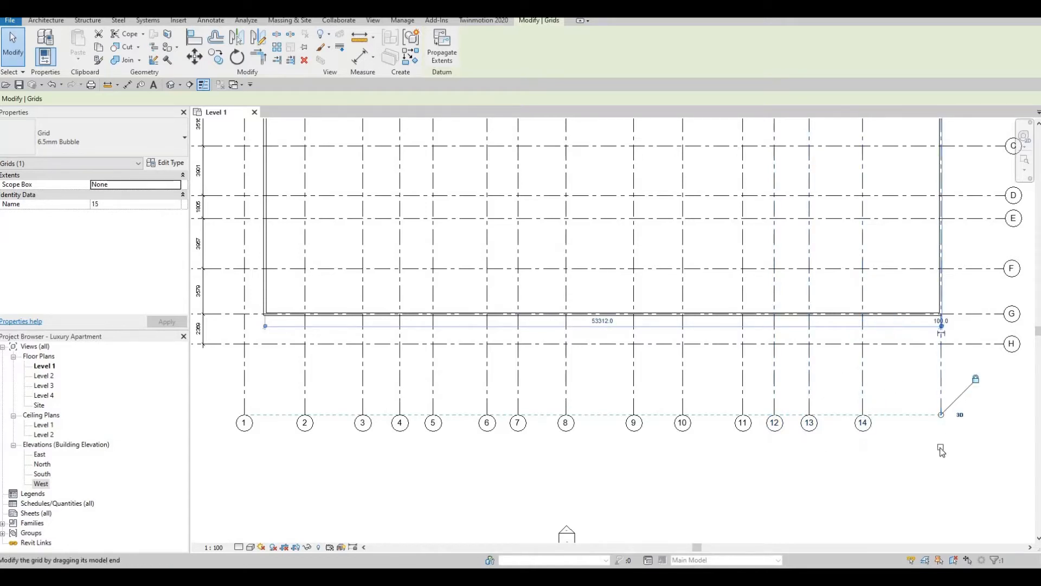
{"action": "left_click", "coordinate": [941, 450]}
Start placing a wall and duplicate the EXTERIOR WALL 1 type under the name INTERIOR WALL 1
{"action": "scroll", "coordinate": [533, 298], "scroll_direction": "down", "scroll_amount": 2}
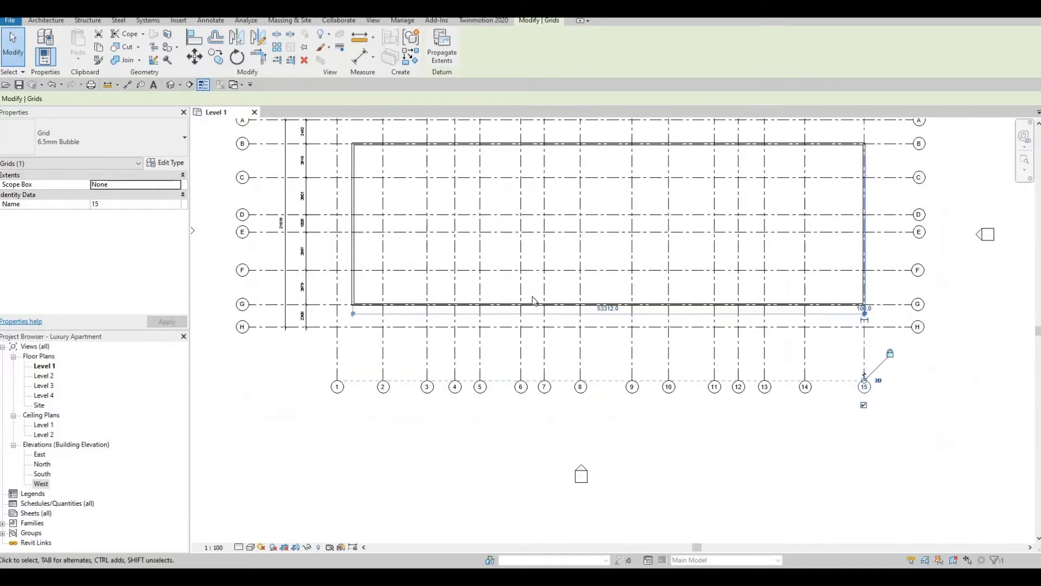
{"action": "middle_click_drag", "start_coordinate": [448, 233], "coordinate": [495, 324]}
{"action": "scroll", "coordinate": [526, 315], "scroll_direction": "down", "scroll_amount": 1}
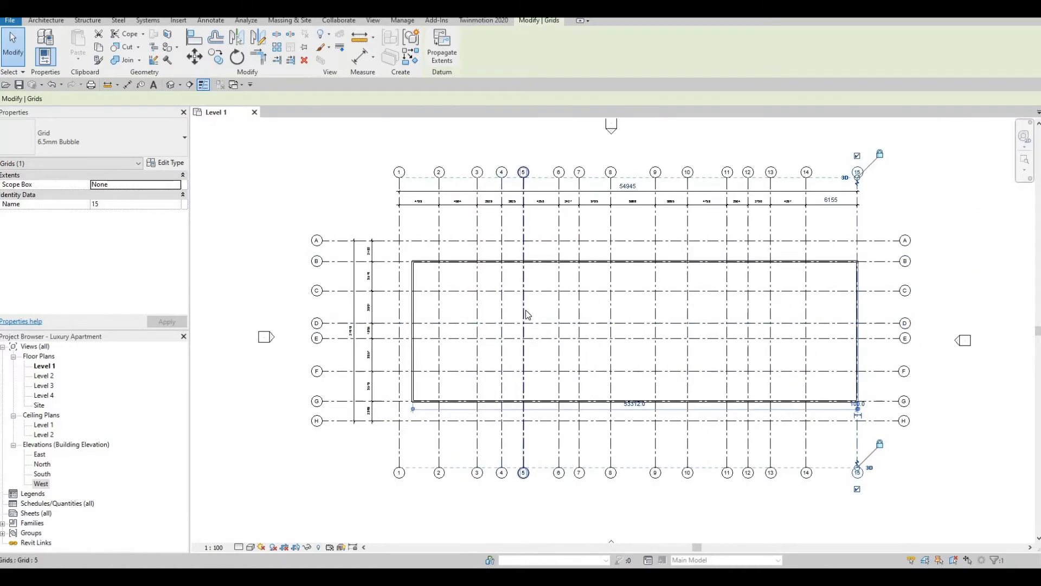
{"action": "left_click", "coordinate": [56, 22]}
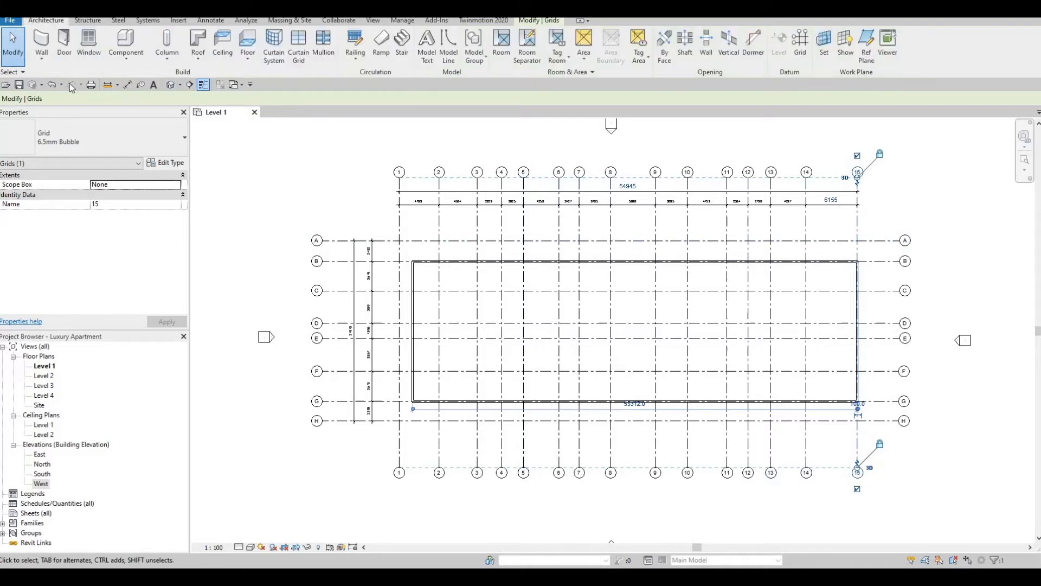
{"action": "left_click", "coordinate": [42, 43]}
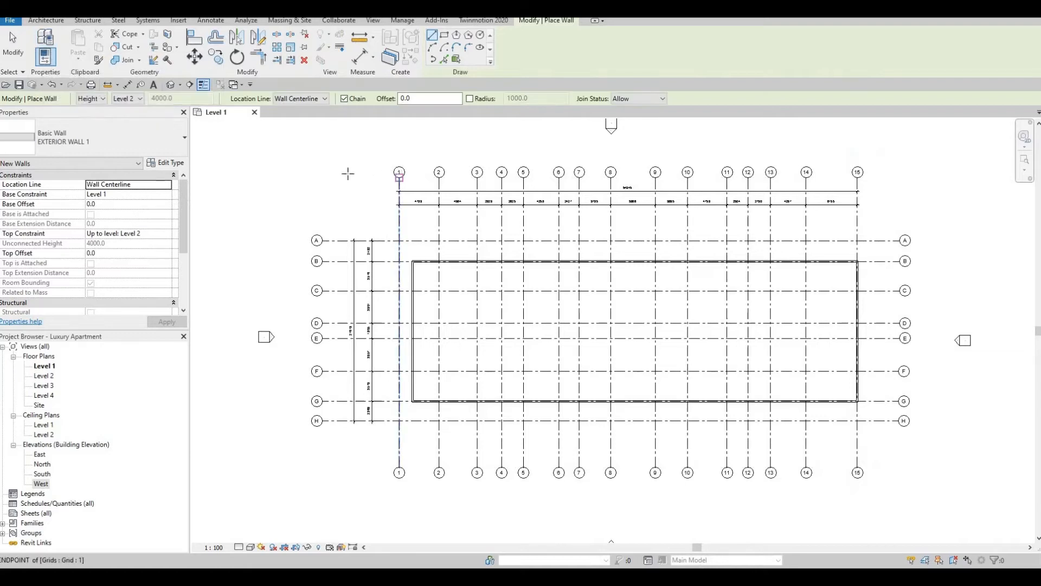
{"action": "left_click", "coordinate": [170, 163]}
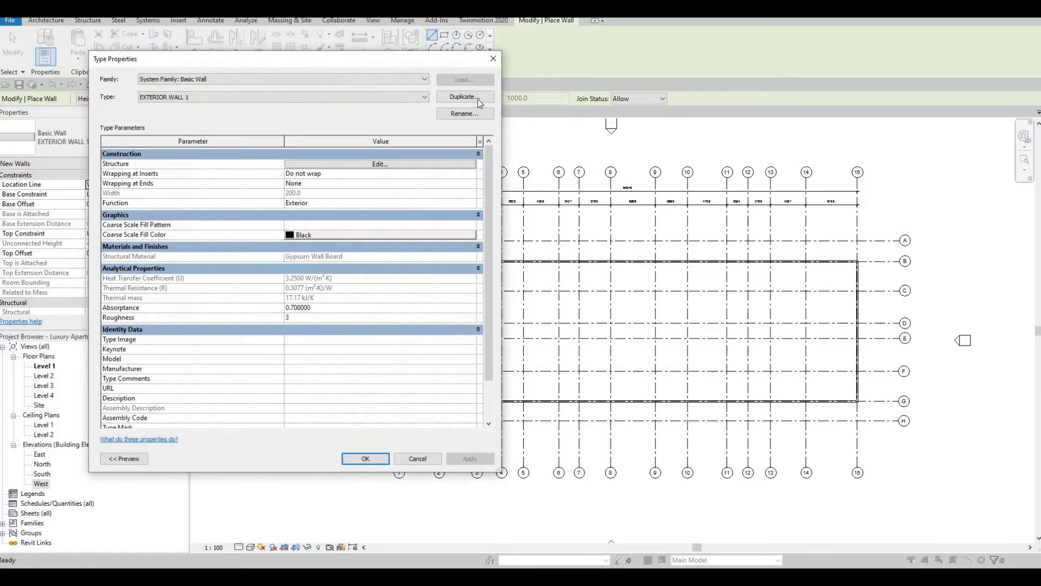
{"action": "left_click", "coordinate": [482, 100]}
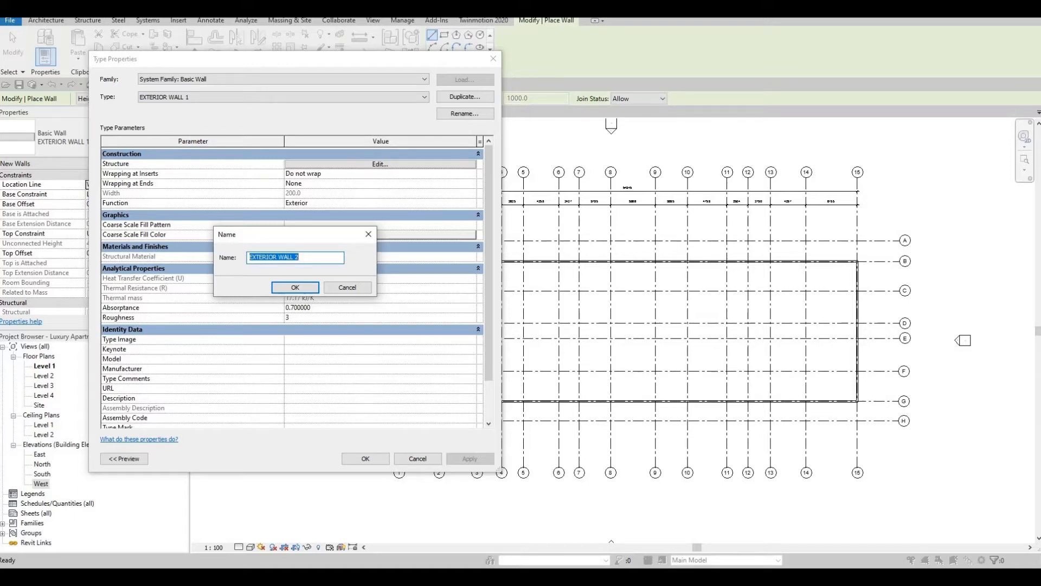
{"action": "type", "text": "INTER"}
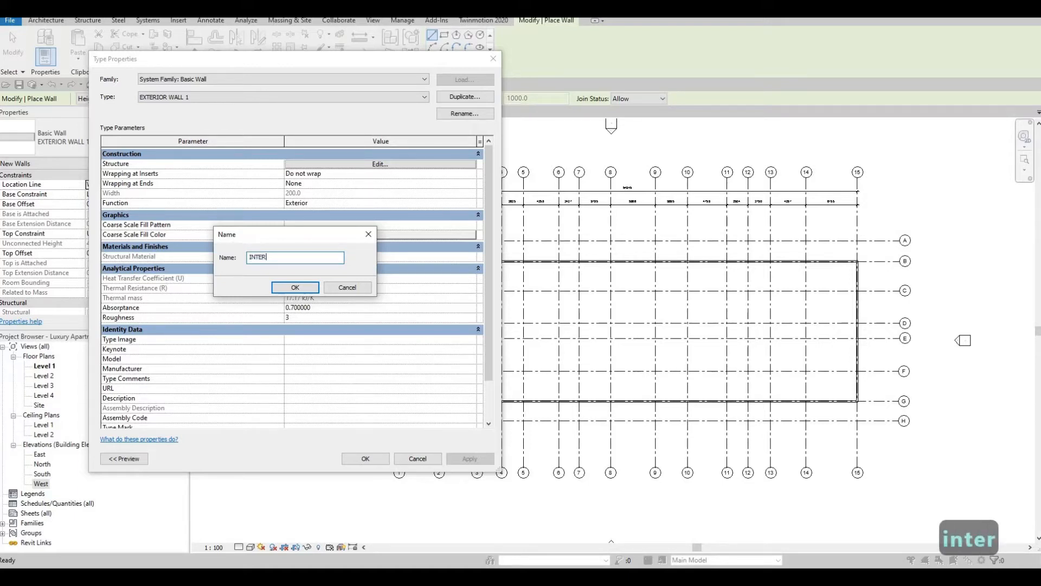
{"action": "type", "text": "IOR WALL "}
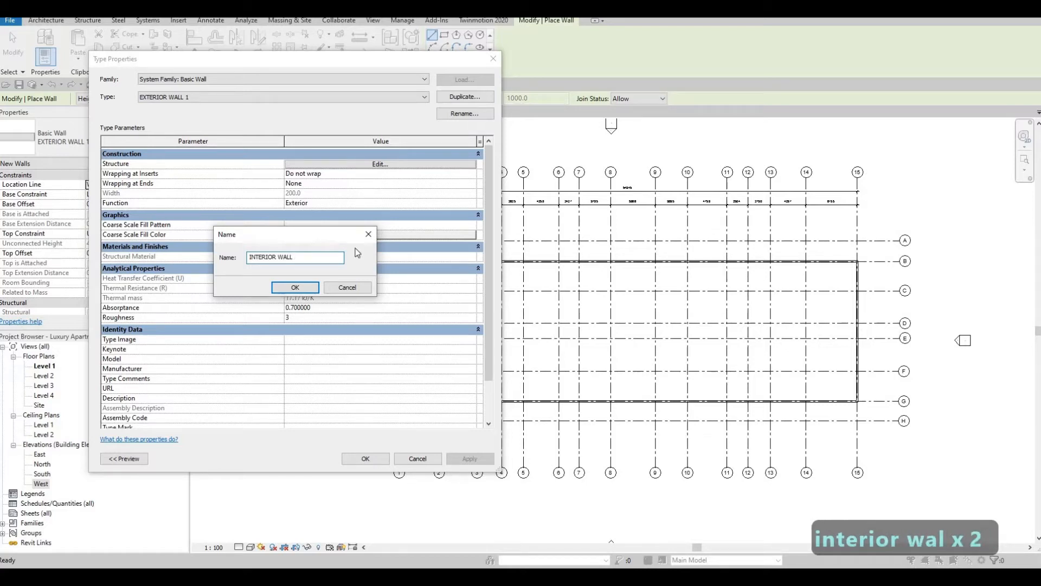
{"action": "type", "text": "1"}
{"action": "left_click", "coordinate": [296, 288]}
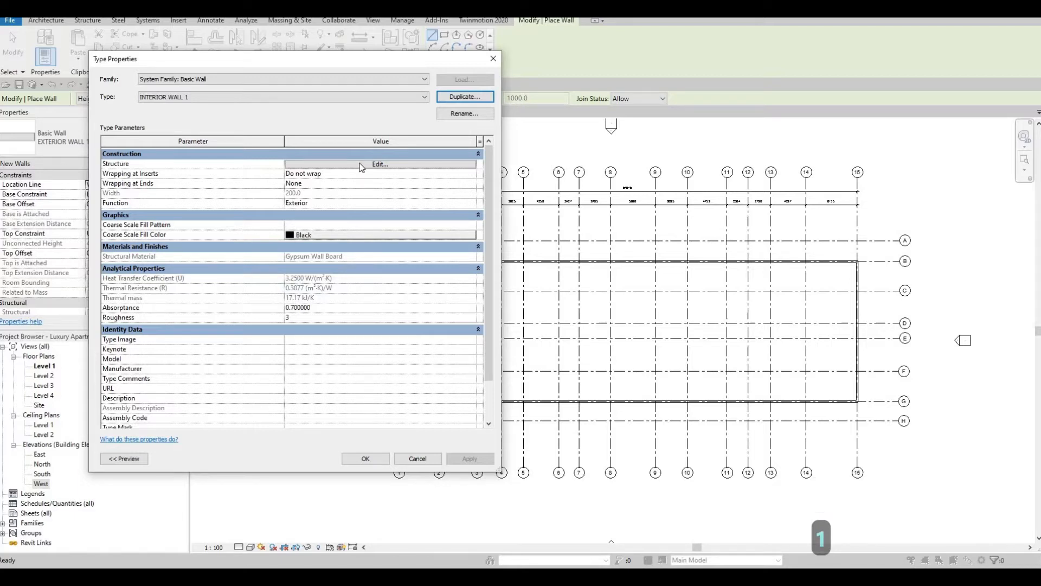
Set the structure layer material of INTERIOR WALL 1 to Plastic and accept the type changes
{"action": "left_click", "coordinate": [362, 165]}
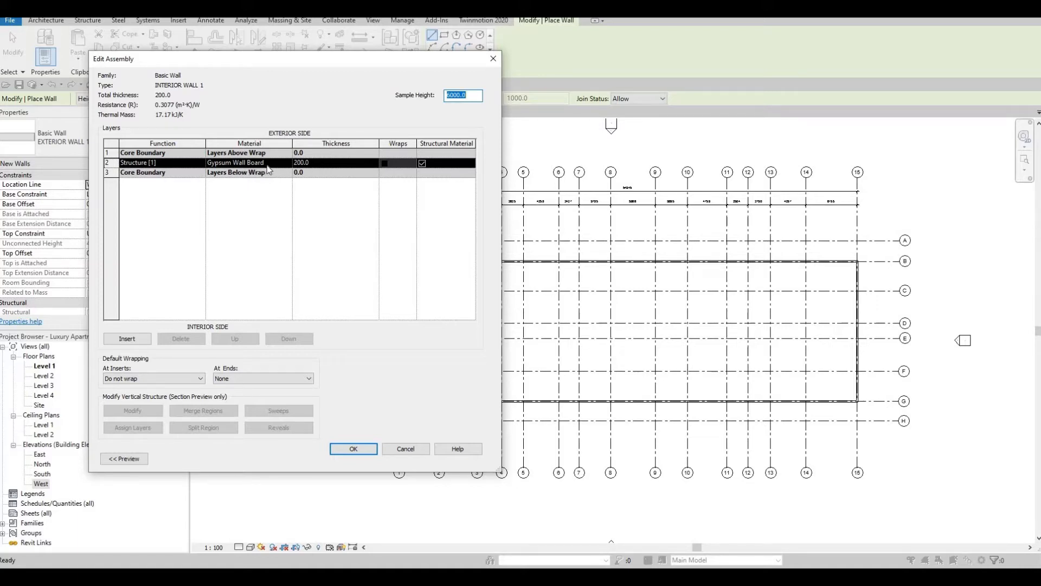
{"action": "left_click", "coordinate": [289, 163]}
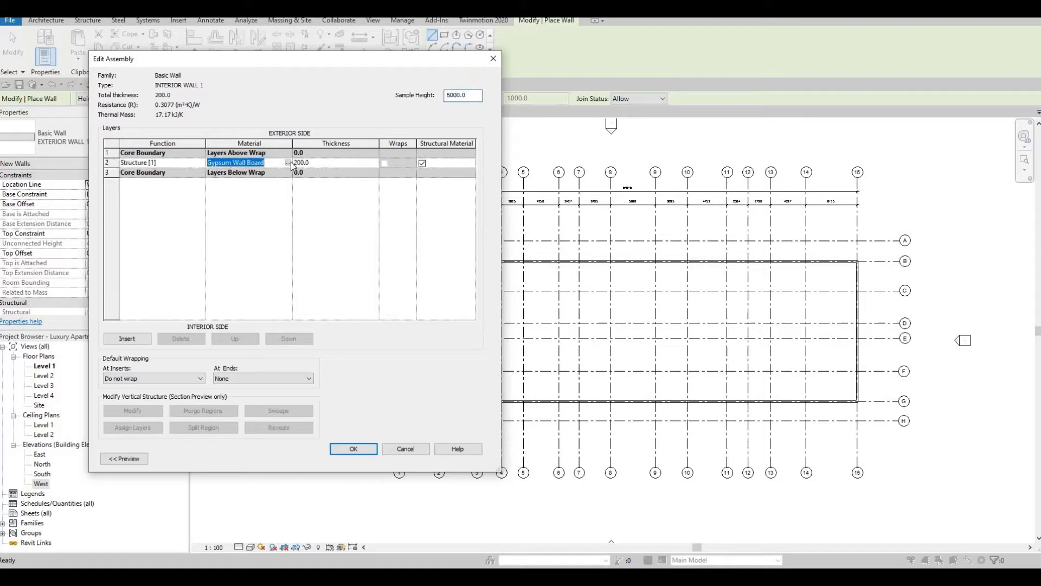
{"action": "left_click", "coordinate": [289, 162]}
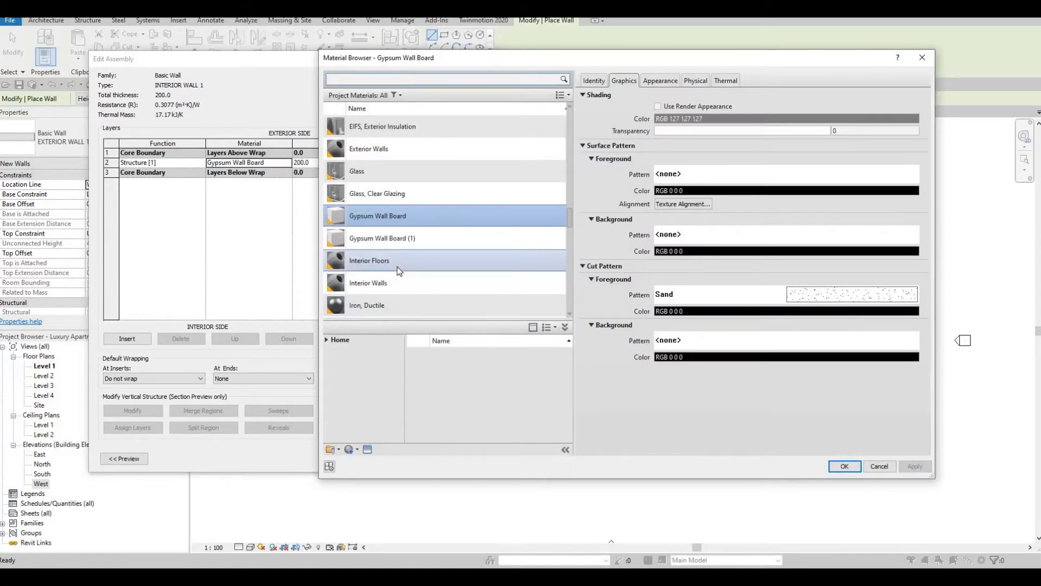
{"action": "scroll", "coordinate": [397, 266], "scroll_direction": "down", "scroll_amount": 6}
{"action": "scroll", "coordinate": [390, 268], "scroll_direction": "down", "scroll_amount": 2}
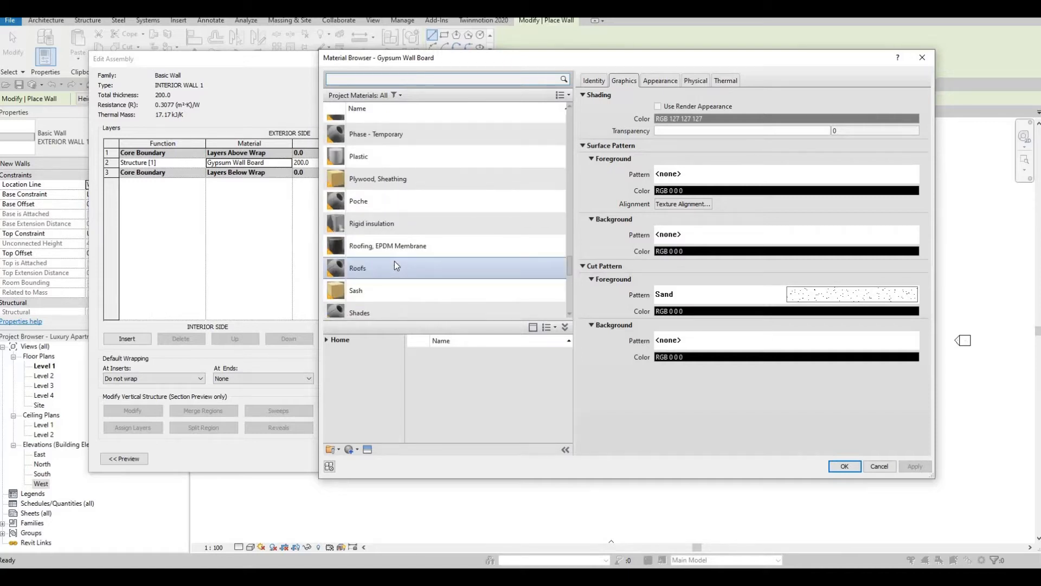
{"action": "left_click", "coordinate": [362, 161]}
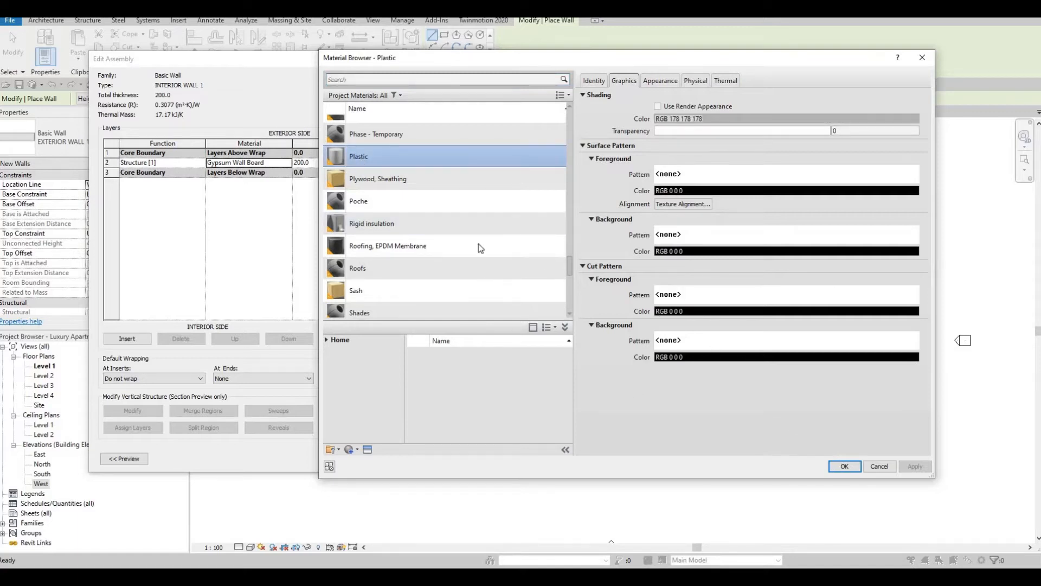
{"action": "scroll", "coordinate": [438, 310], "scroll_direction": "down", "scroll_amount": 1}
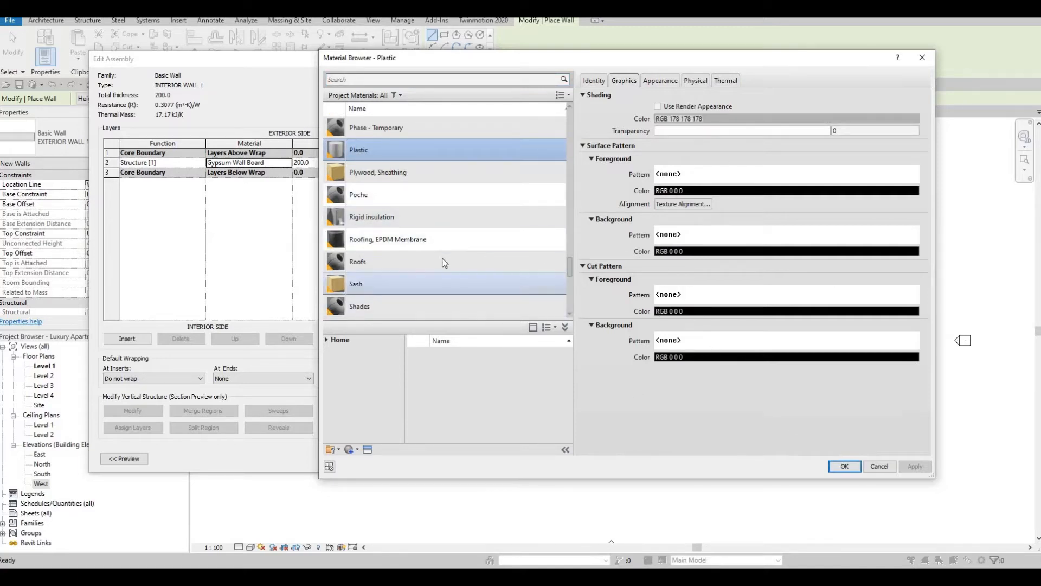
{"action": "left_click", "coordinate": [844, 467]}
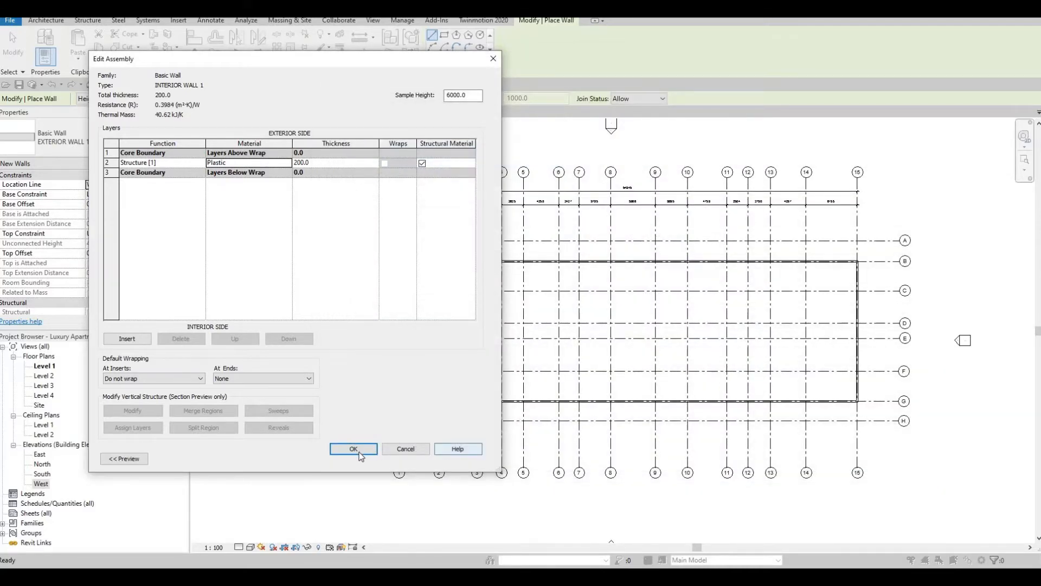
{"action": "left_click", "coordinate": [359, 450]}
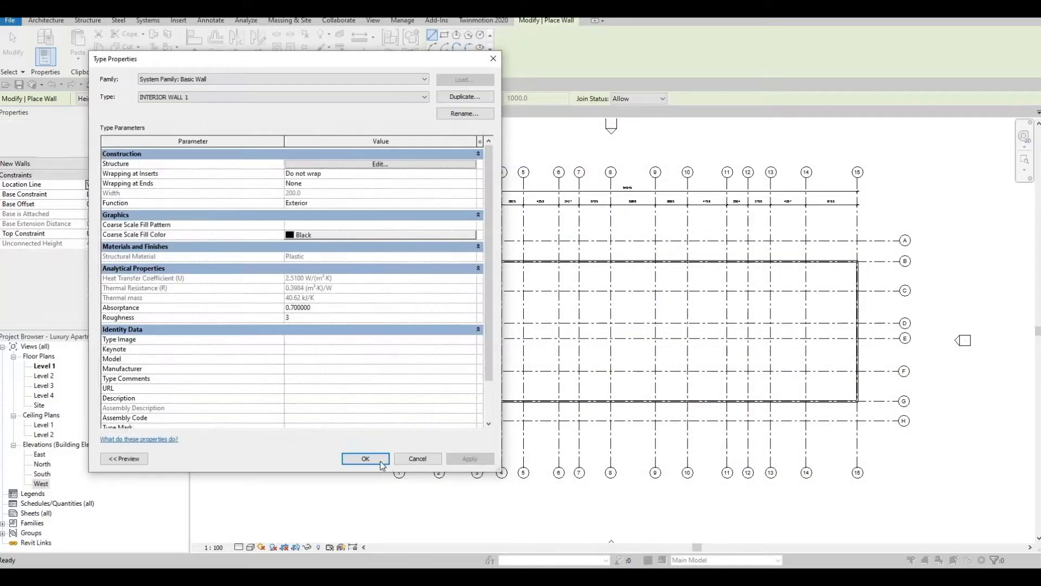
{"action": "left_click", "coordinate": [377, 458]}
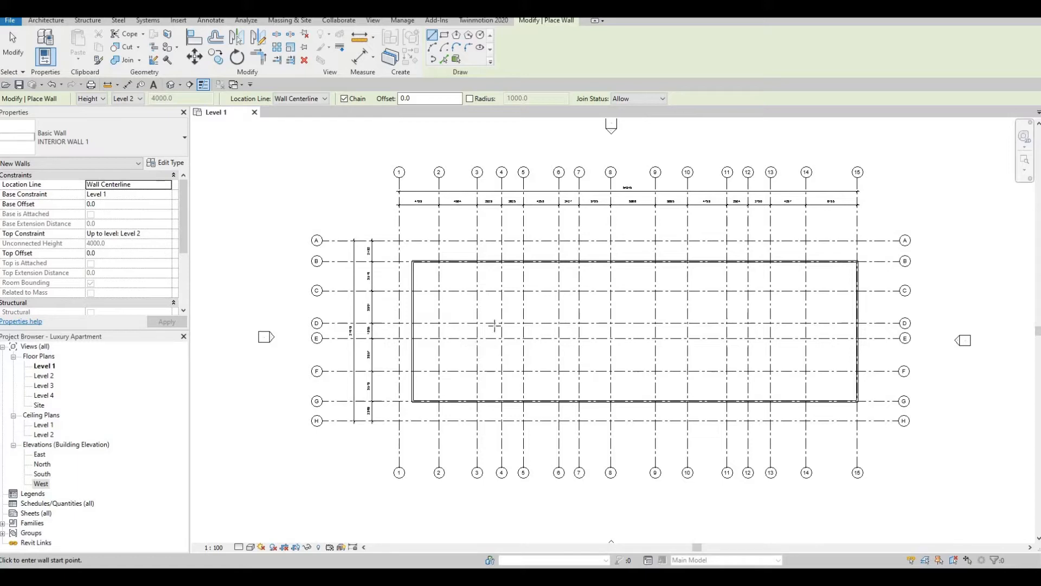
Draw a closed rectangle of INTERIOR WALL 1 corridor walls along grid lines D, 14, E and 3
{"action": "scroll", "coordinate": [459, 311], "scroll_direction": "up", "scroll_amount": 1}
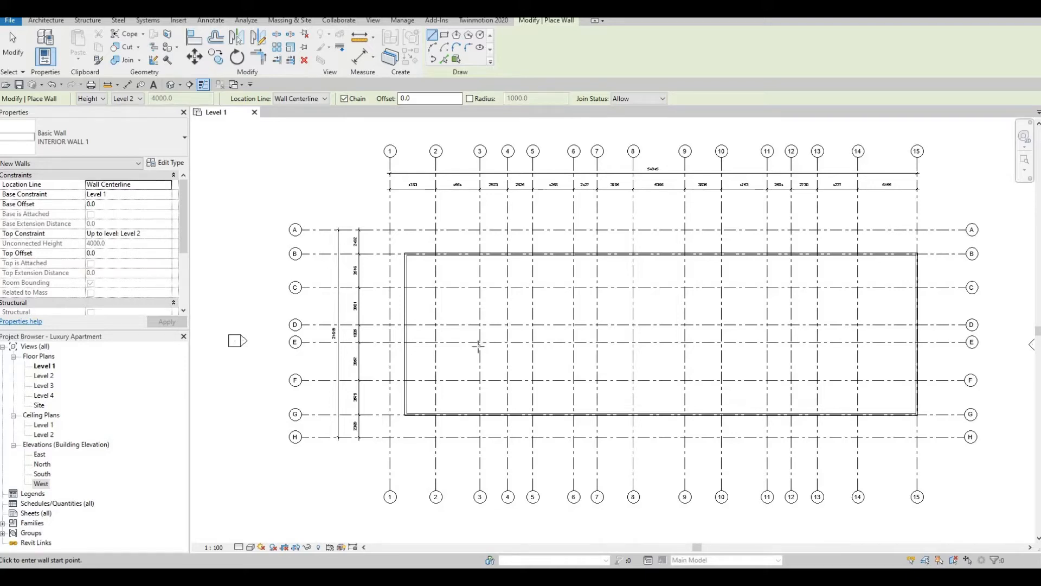
{"action": "scroll", "coordinate": [481, 343], "scroll_direction": "up", "scroll_amount": 1}
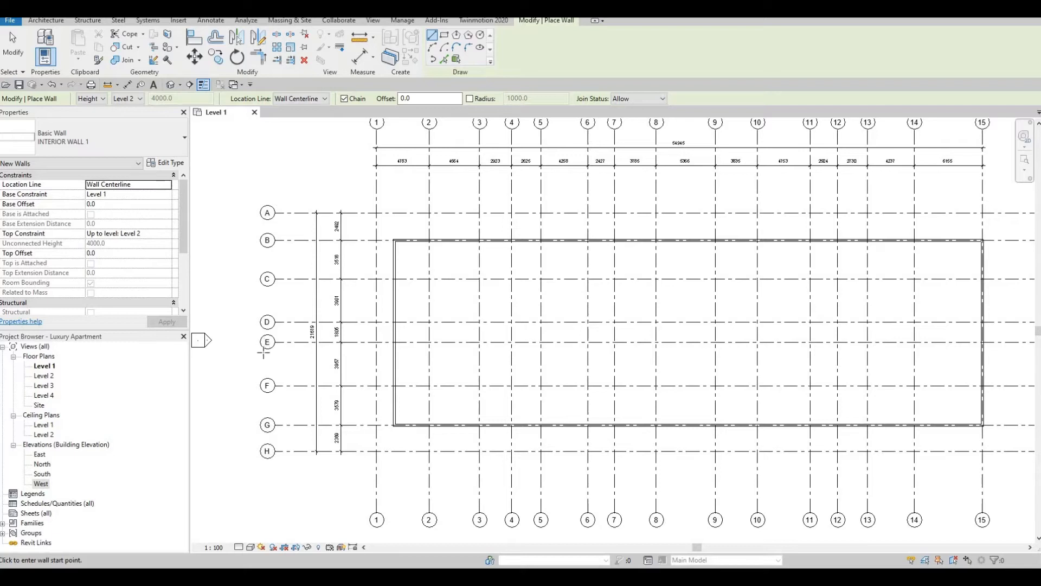
{"action": "left_click", "coordinate": [479, 322]}
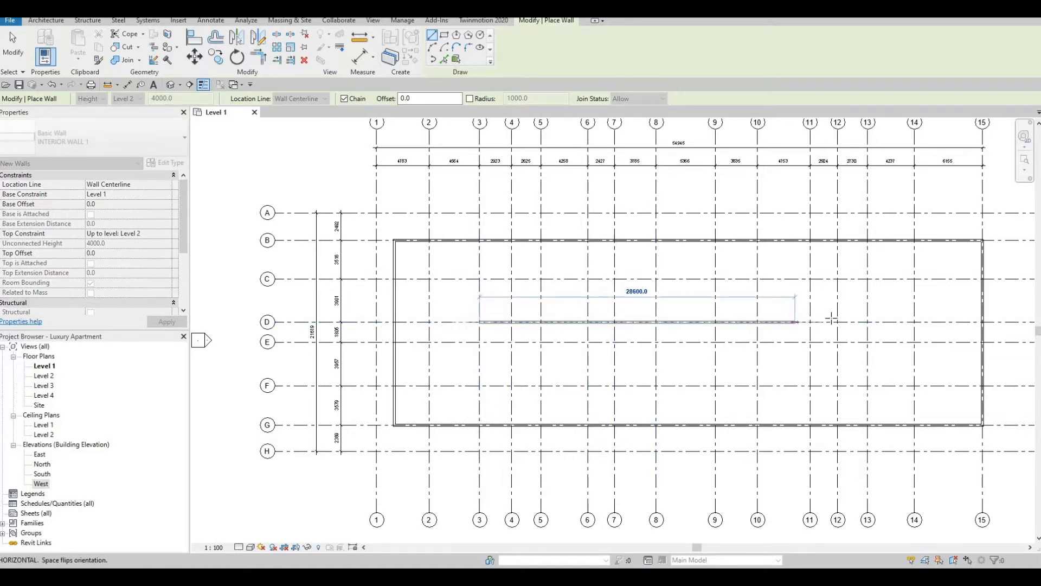
{"action": "left_click", "coordinate": [915, 322]}
{"action": "left_click", "coordinate": [915, 342]}
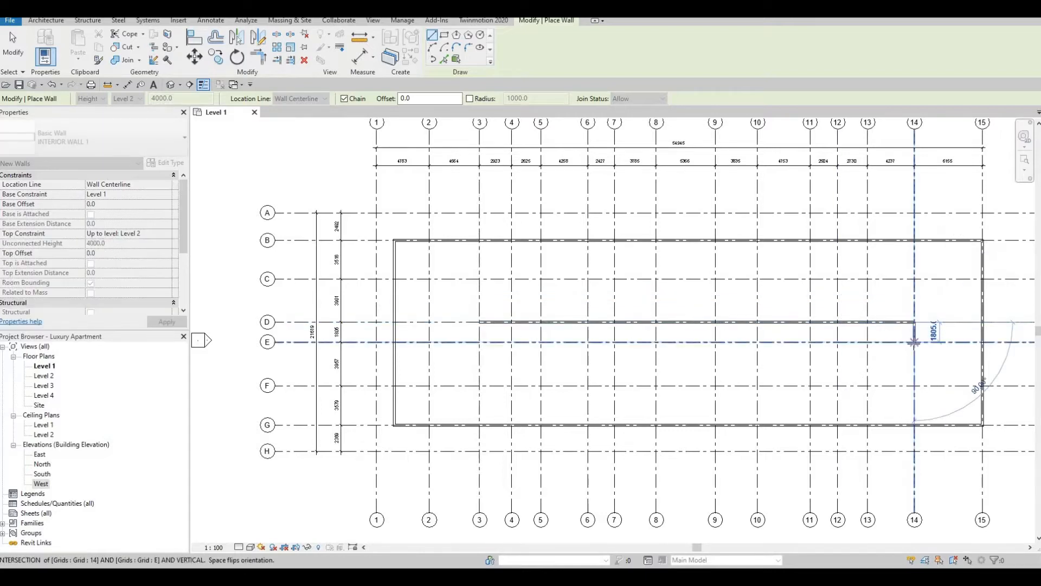
{"action": "left_click", "coordinate": [479, 342]}
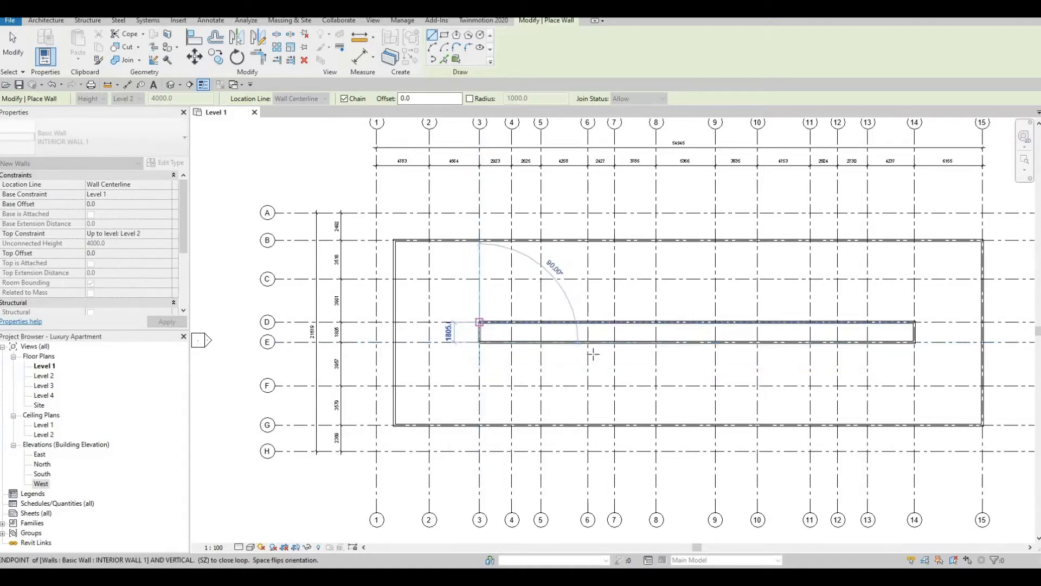
{"action": "key", "text": "Escape"}
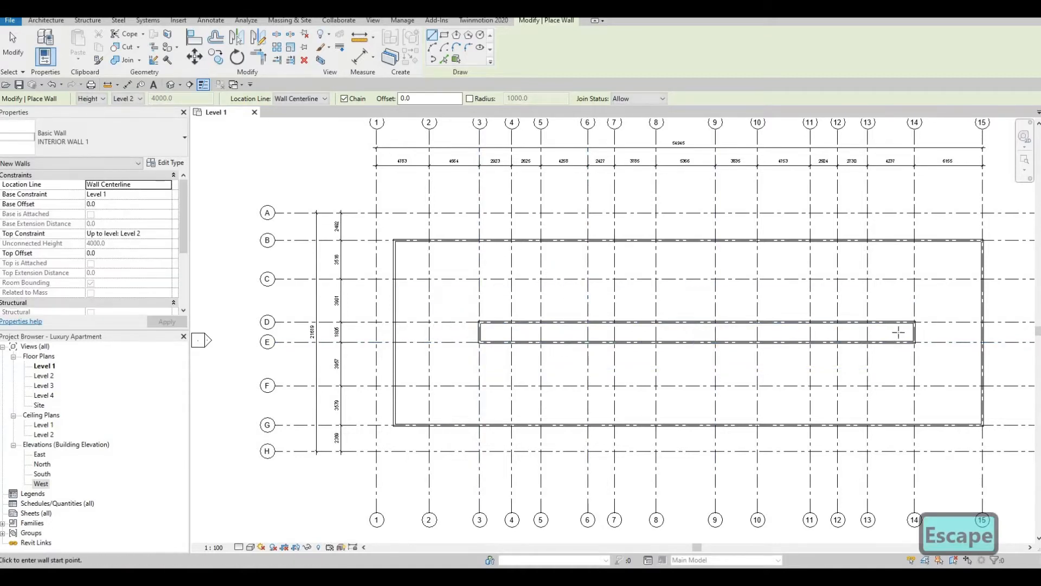
Draw an interior wall along grid line 4 from the corridor wall on D to the exterior wall on B
{"action": "scroll", "coordinate": [898, 332], "scroll_direction": "up", "scroll_amount": 3}
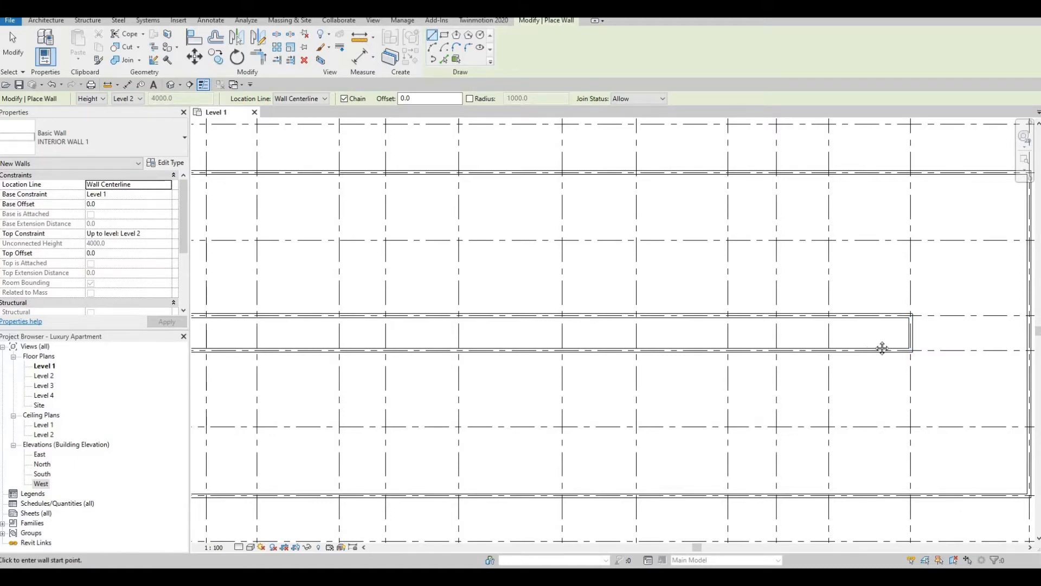
{"action": "scroll", "coordinate": [790, 344], "scroll_direction": "down", "scroll_amount": 2}
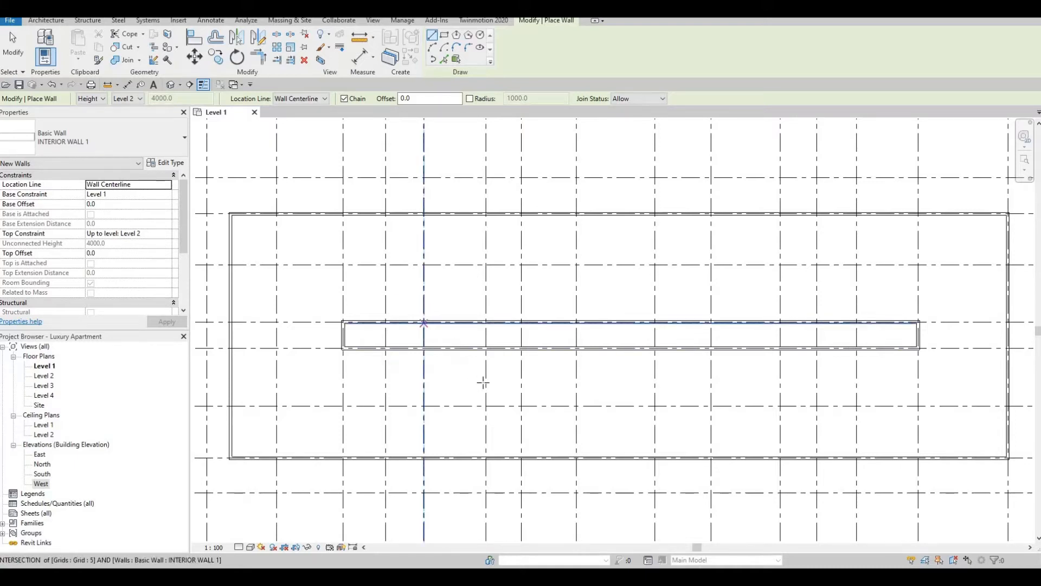
{"action": "scroll", "coordinate": [483, 379], "scroll_direction": "down", "scroll_amount": 1}
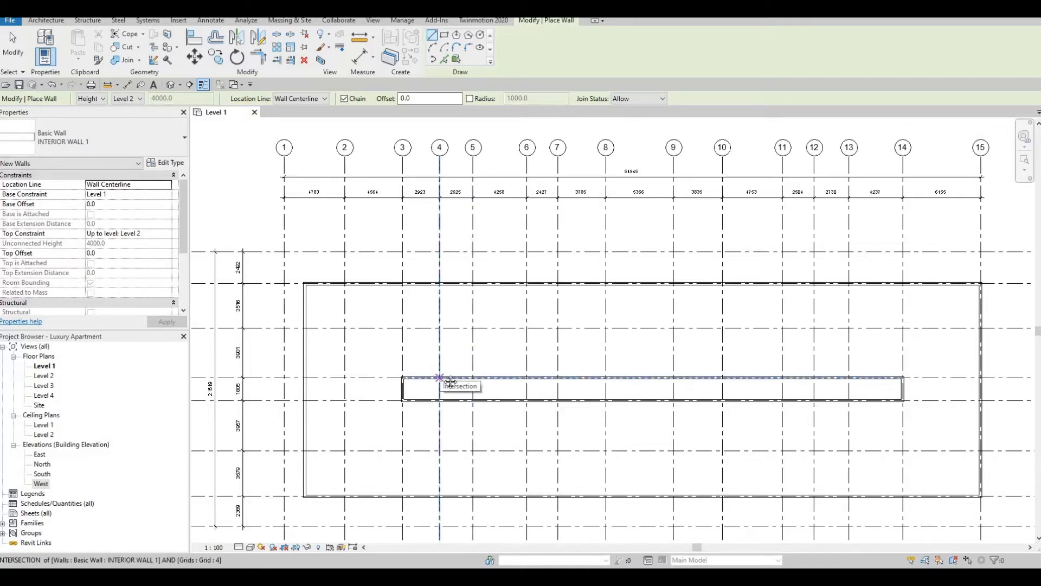
{"action": "middle_click_drag", "start_coordinate": [421, 375], "coordinate": [546, 353]}
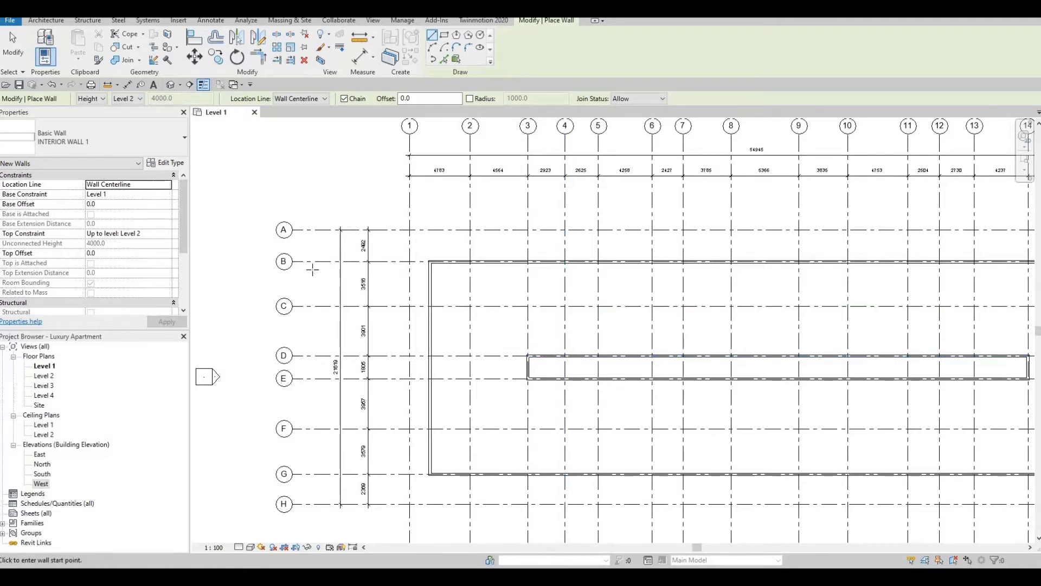
{"action": "left_click", "coordinate": [564, 355]}
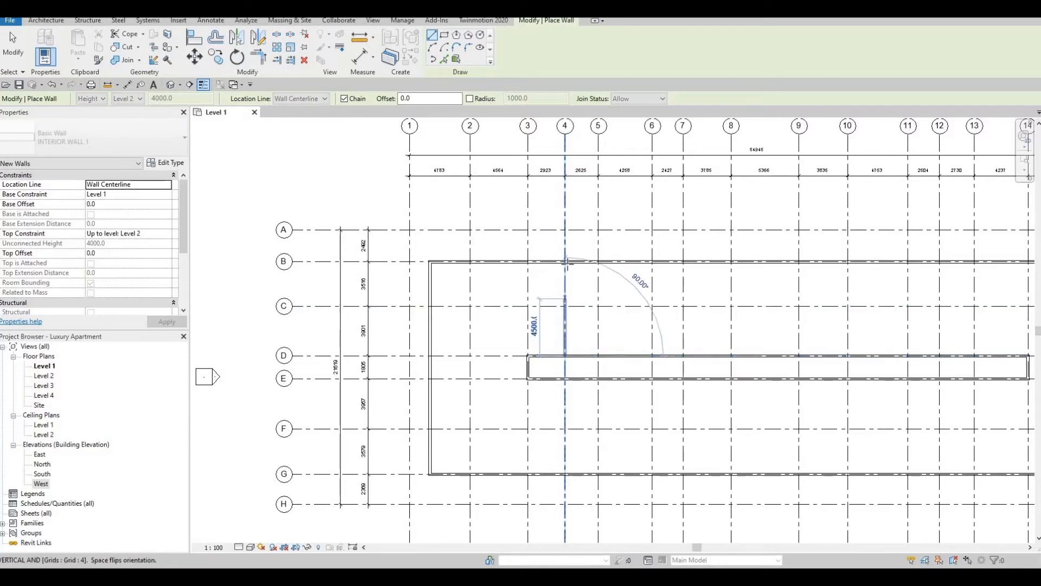
{"action": "left_click", "coordinate": [564, 262]}
{"action": "key", "text": "Escape"}
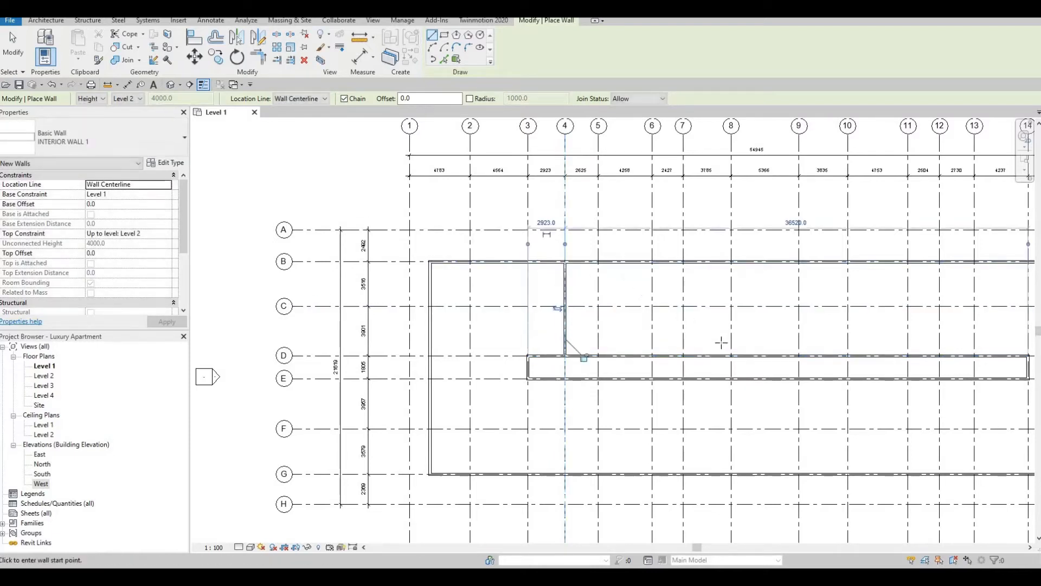
Draw an interior wall along grid line 6 from the corridor wall on D to the exterior wall on B
{"action": "middle_click_drag", "start_coordinate": [718, 341], "coordinate": [659, 344]}
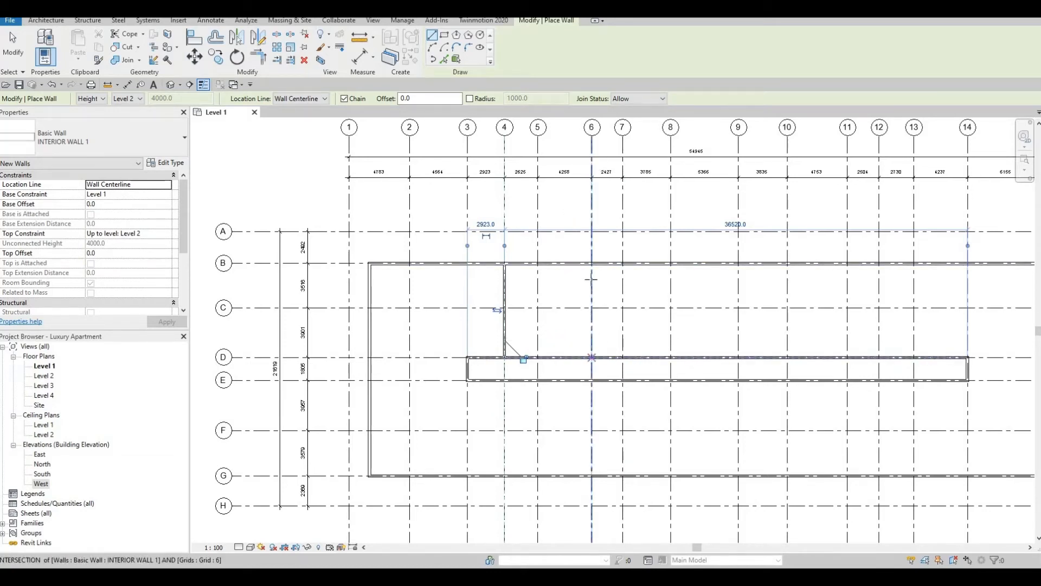
{"action": "left_click", "coordinate": [592, 357]}
{"action": "left_click", "coordinate": [592, 263]}
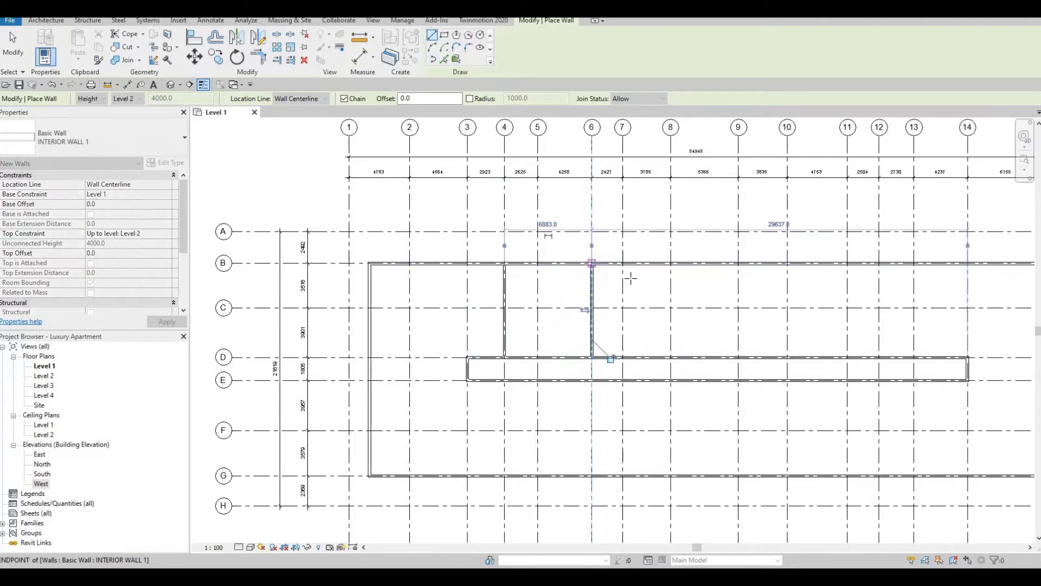
{"action": "key", "text": "Escape"}
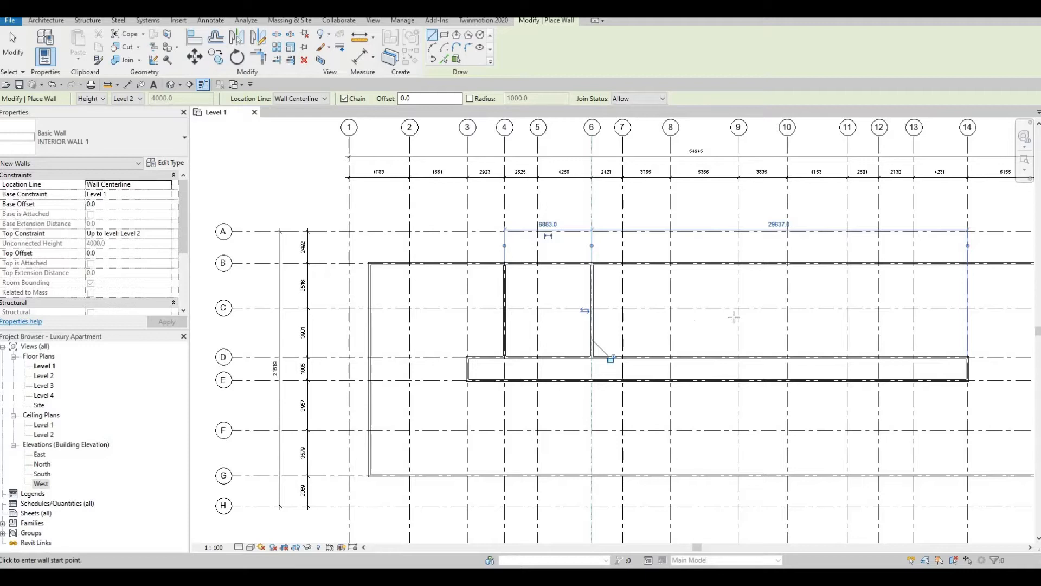
Draw an interior wall along grid line 4 from the corridor wall on E to the exterior wall on G
{"action": "middle_click_drag", "start_coordinate": [747, 323], "coordinate": [642, 327]}
{"action": "key", "text": "F1"}
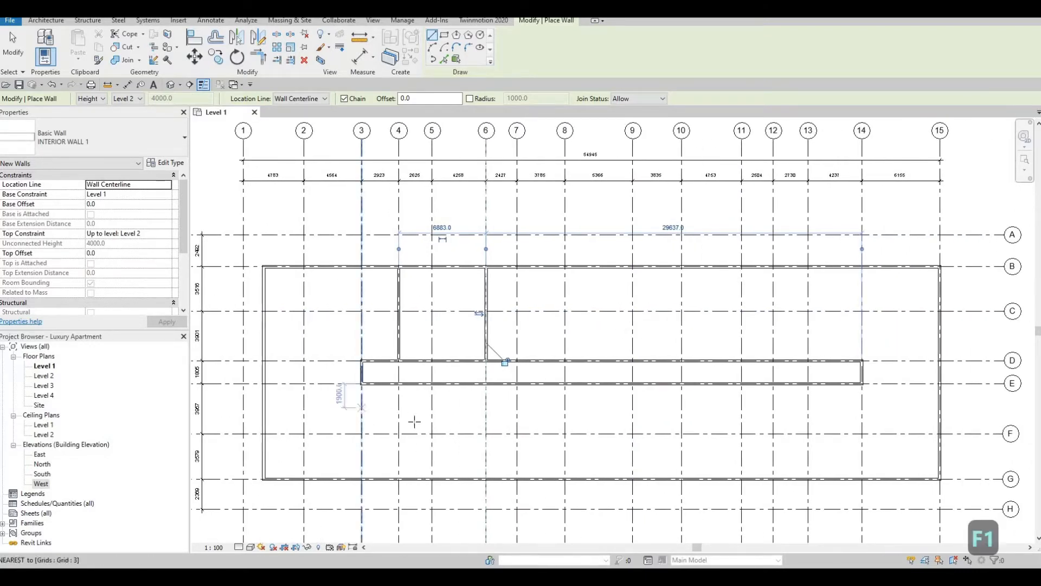
{"action": "middle_click_drag", "start_coordinate": [408, 403], "coordinate": [485, 366]}
{"action": "scroll", "coordinate": [486, 366], "scroll_direction": "down", "scroll_amount": 1}
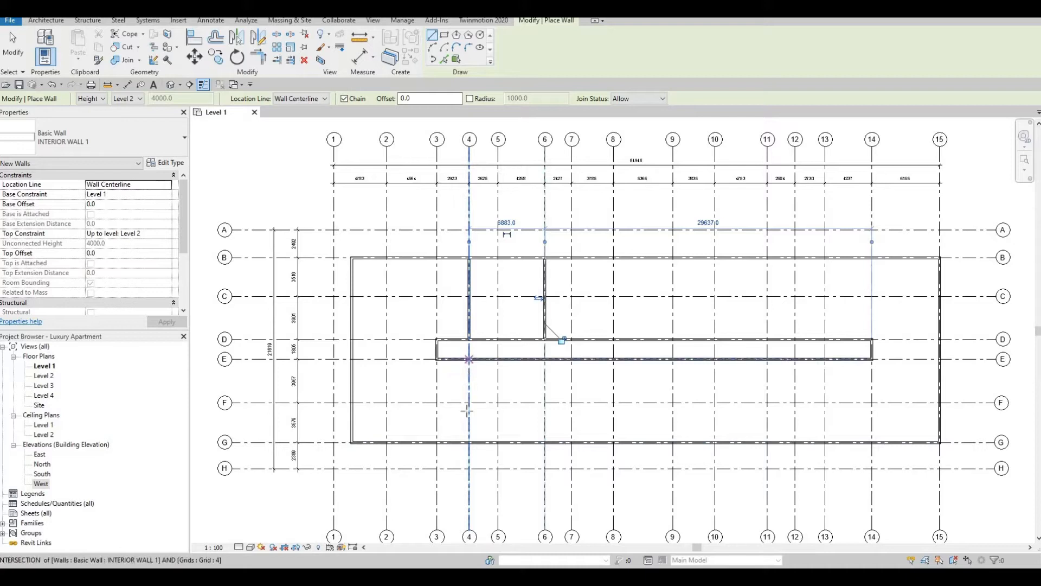
{"action": "left_click", "coordinate": [469, 360]}
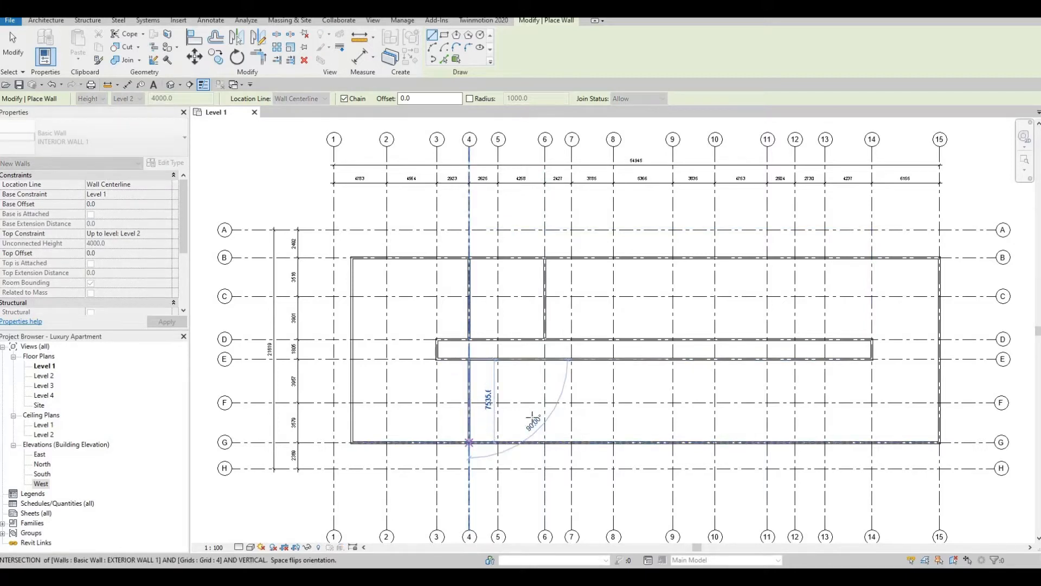
{"action": "left_click", "coordinate": [469, 442]}
{"action": "key", "text": "Escape"}
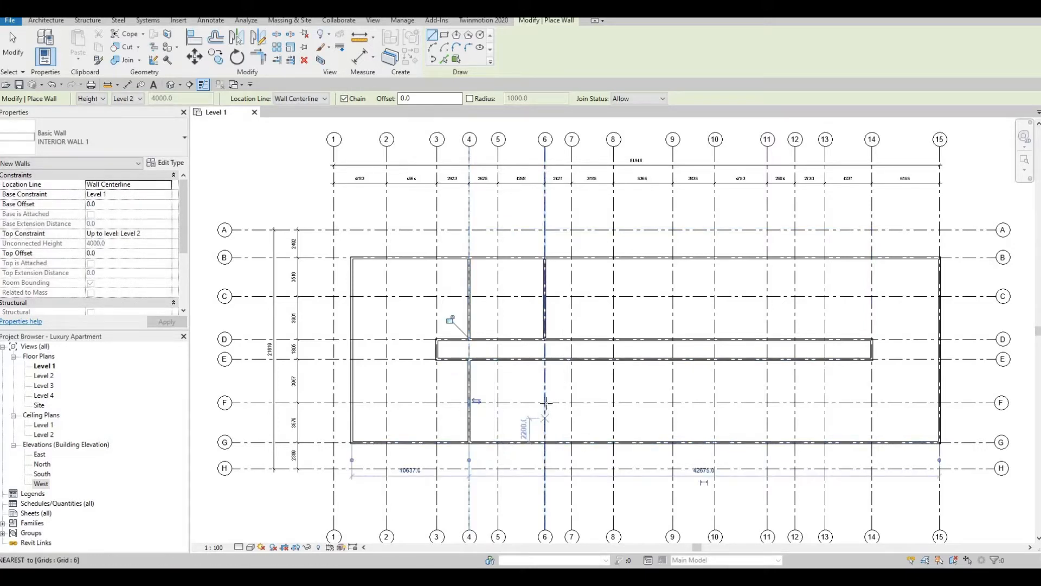
Draw an interior wall along grid line 6 from the corridor wall on E to the exterior wall on G
{"action": "left_click", "coordinate": [545, 359]}
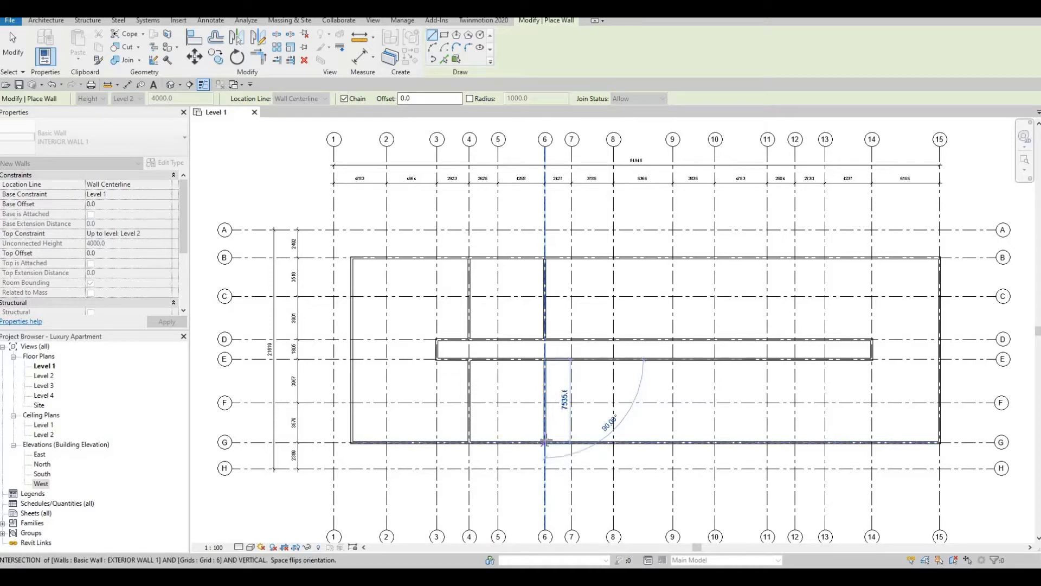
{"action": "left_click", "coordinate": [545, 442]}
{"action": "key", "text": "Escape"}
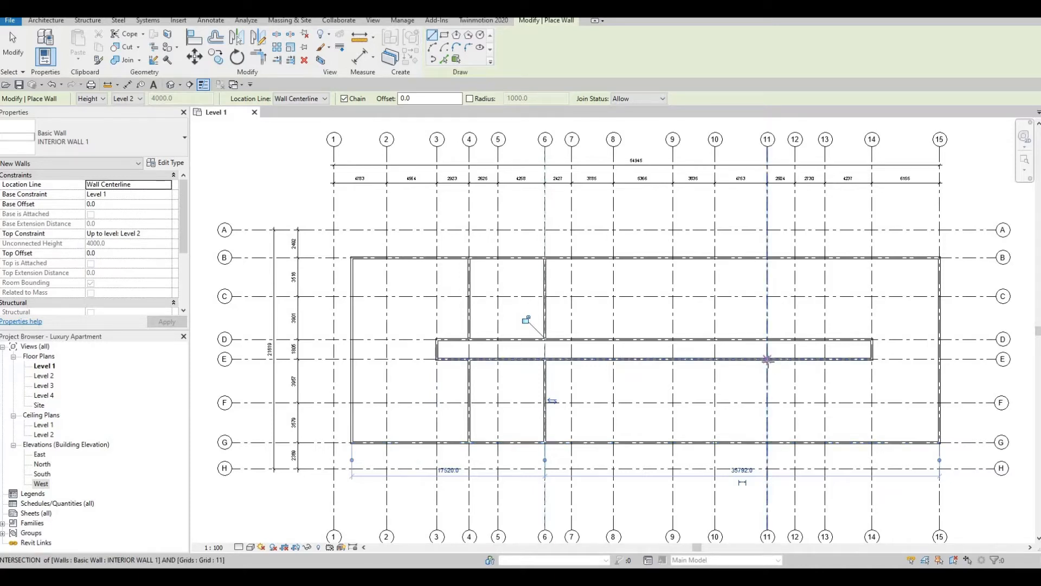
Draw an interior wall along grid line 11 from the corridor wall on E to the exterior wall on G
{"action": "left_click", "coordinate": [767, 358]}
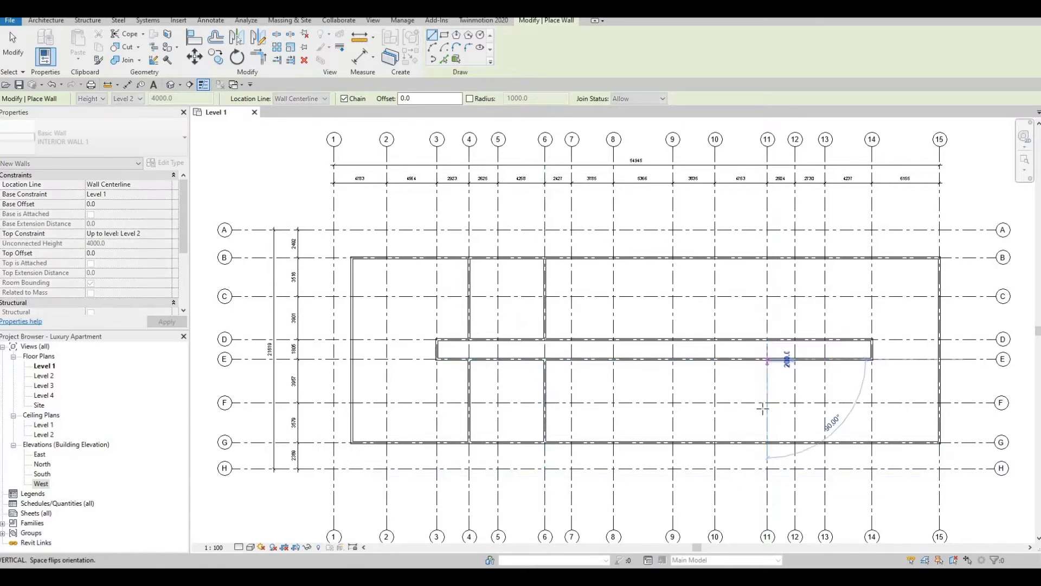
{"action": "left_click", "coordinate": [767, 442]}
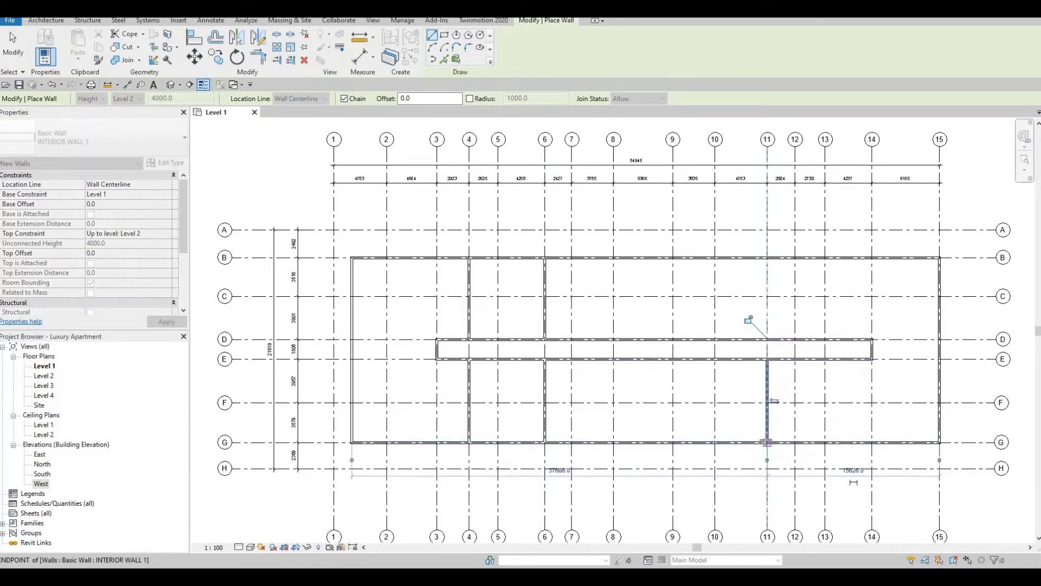
{"action": "key", "text": "Escape"}
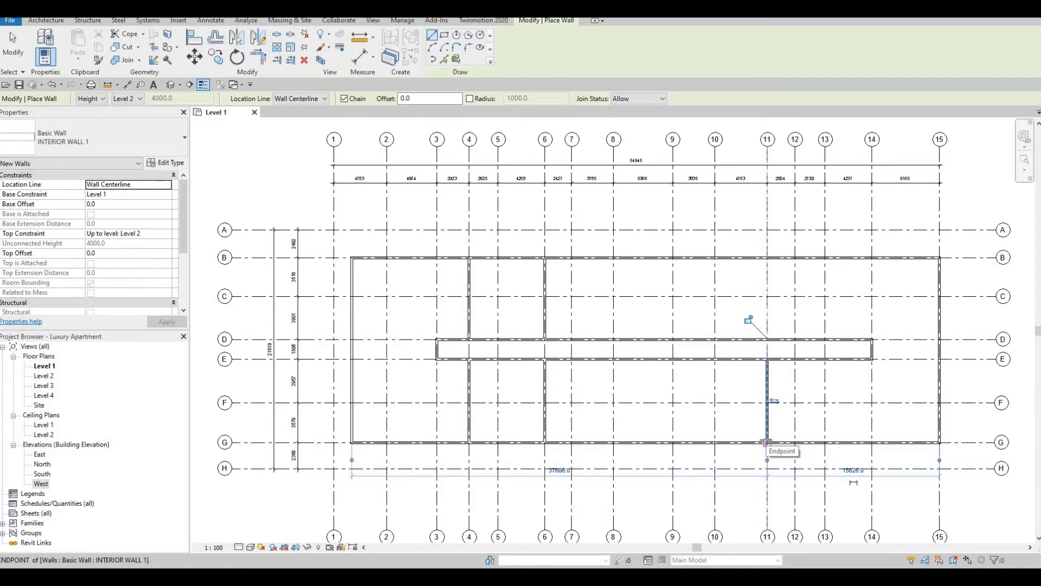
{"action": "key", "text": "Escape"}
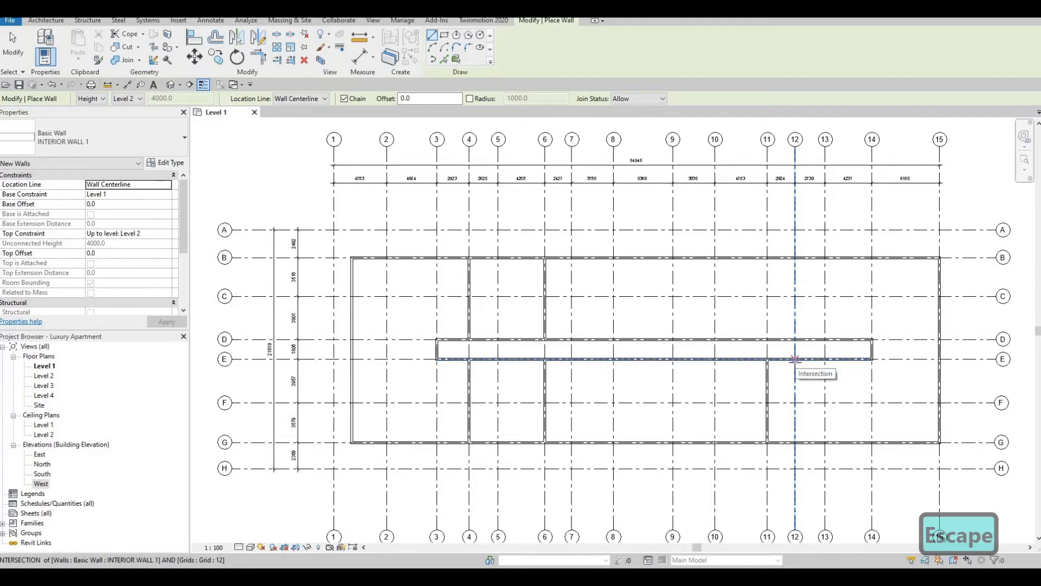
Draw an interior wall along grid line 12 from the corridor wall on E to the exterior wall on G
{"action": "left_click", "coordinate": [795, 359]}
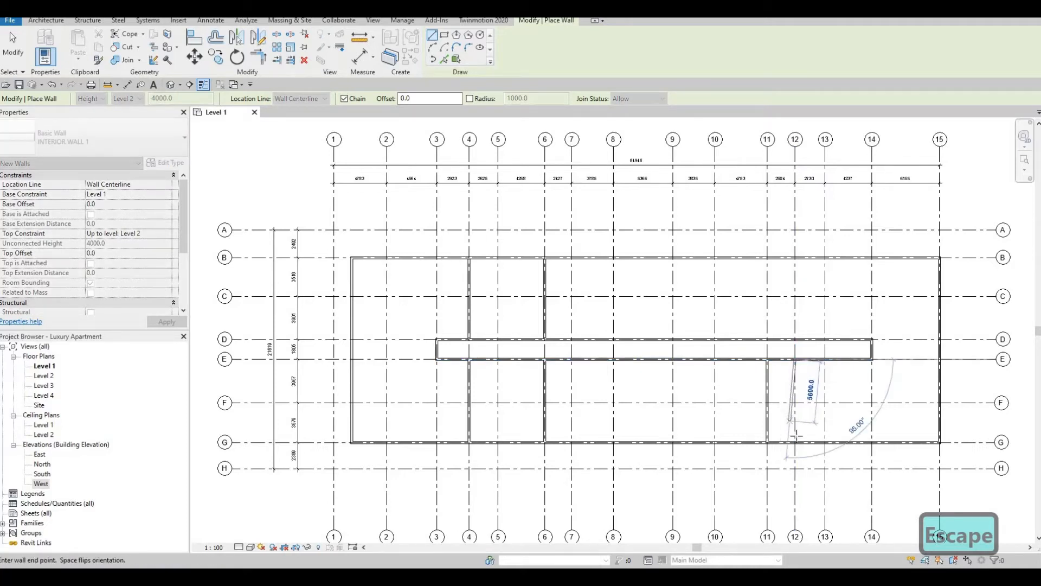
{"action": "left_click", "coordinate": [795, 444]}
{"action": "key", "text": "Escape"}
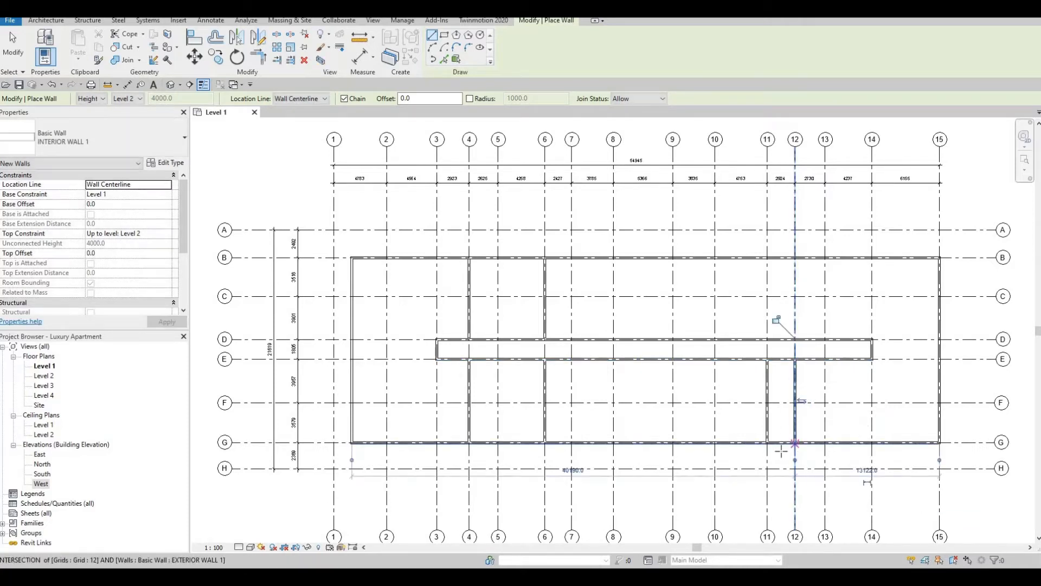
{"action": "key", "text": "Escape"}
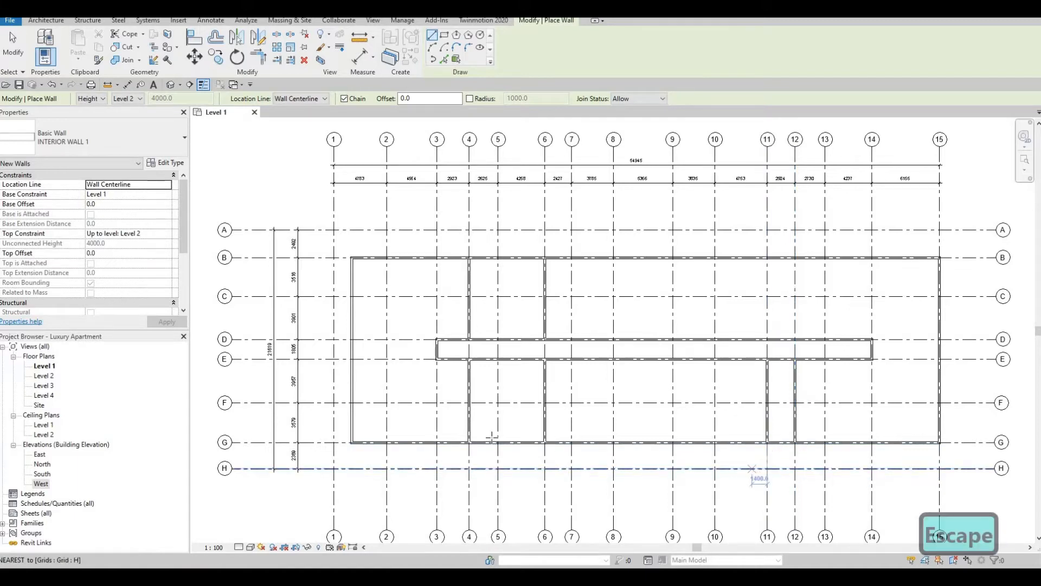
{"action": "middle_click_drag", "start_coordinate": [495, 431], "coordinate": [536, 402]}
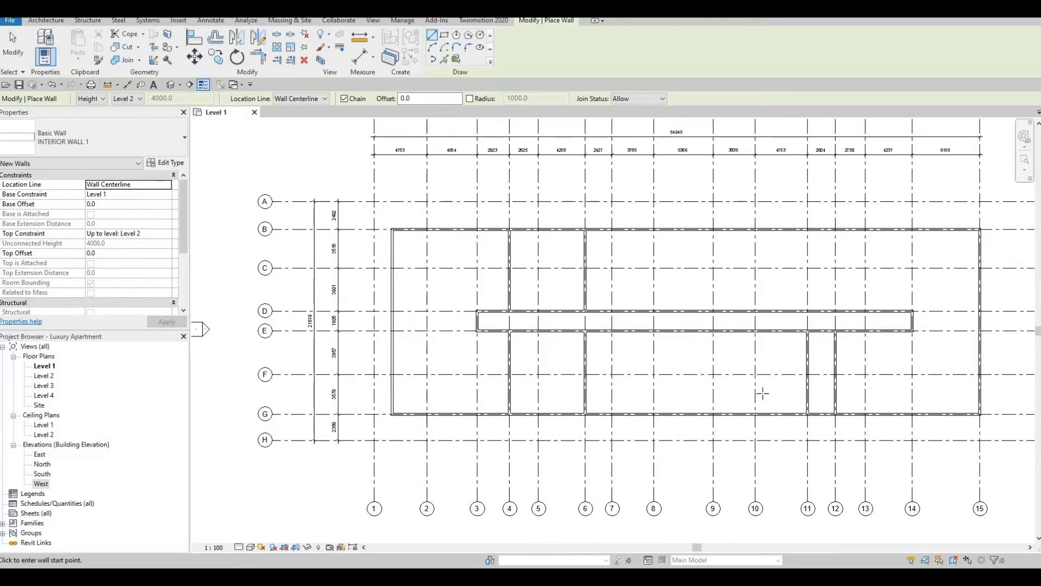
{"action": "middle_click_drag", "start_coordinate": [750, 419], "coordinate": [744, 417]}
{"action": "key", "text": "F1"}
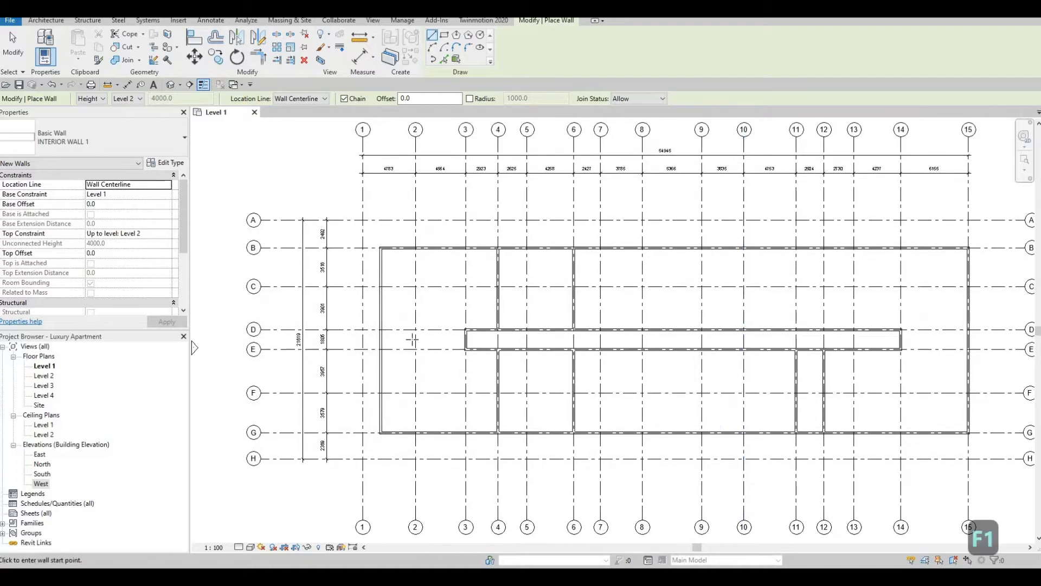
{"action": "scroll", "coordinate": [407, 335], "scroll_direction": "up", "scroll_amount": 2}
{"action": "scroll", "coordinate": [491, 353], "scroll_direction": "up", "scroll_amount": 3}
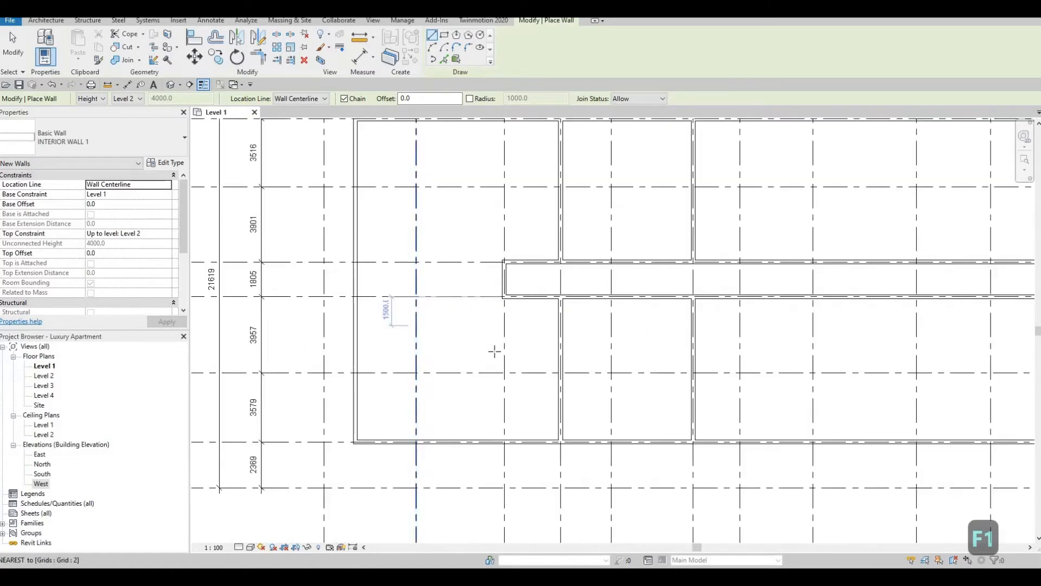
{"action": "key", "text": "Escape"}
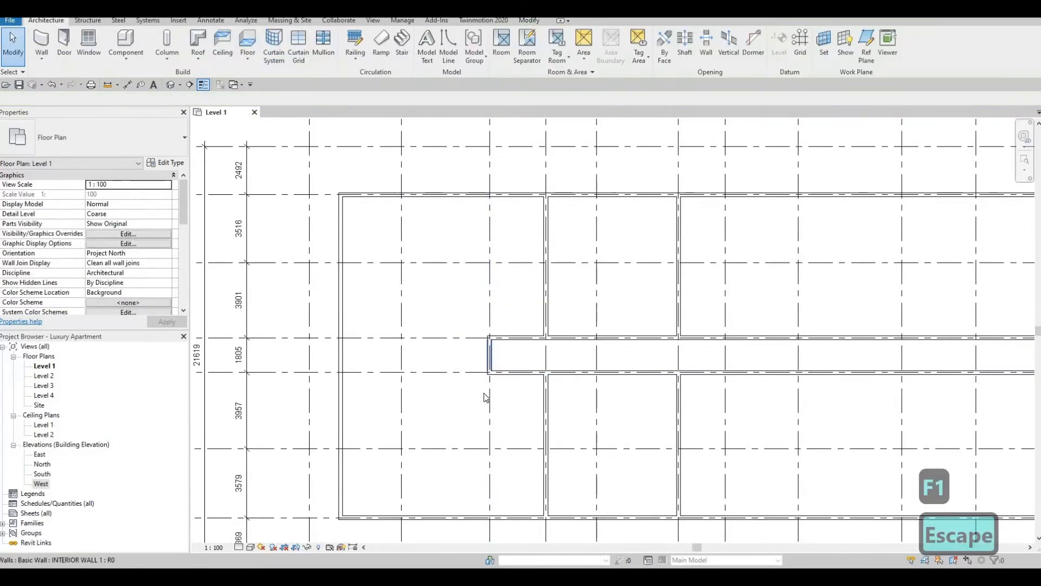
Move the corridor end wall at grid line 3 inward and set its distance from grid line 3 to 1350 mm
{"action": "scroll", "coordinate": [486, 395], "scroll_direction": "down", "scroll_amount": 3}
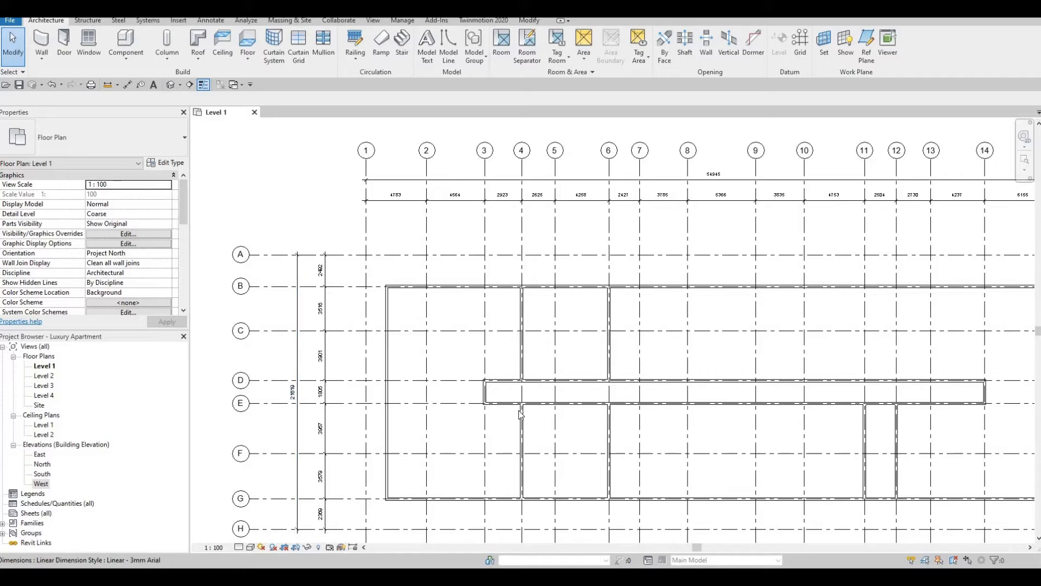
{"action": "scroll", "coordinate": [489, 396], "scroll_direction": "up", "scroll_amount": 2}
{"action": "left_click", "coordinate": [480, 389]}
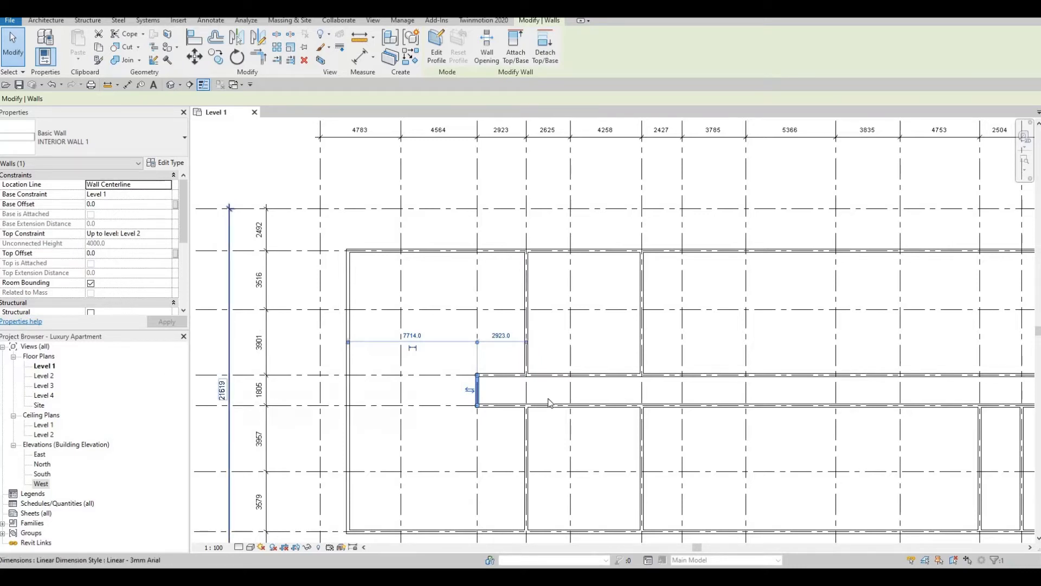
{"action": "scroll", "coordinate": [548, 399], "scroll_direction": "up", "scroll_amount": 1}
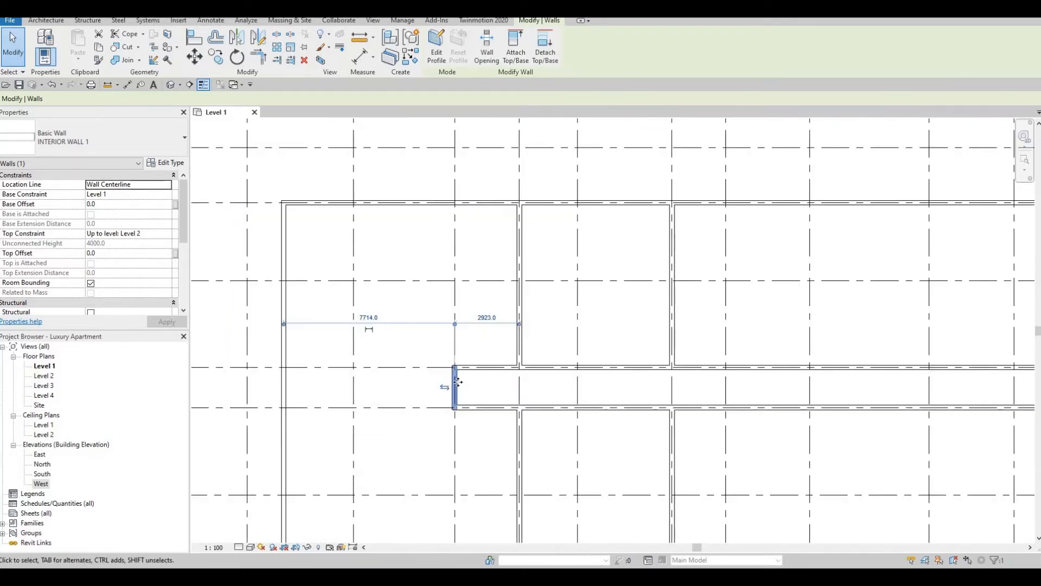
{"action": "left_click_drag", "start_coordinate": [480, 388], "coordinate": [506, 387]}
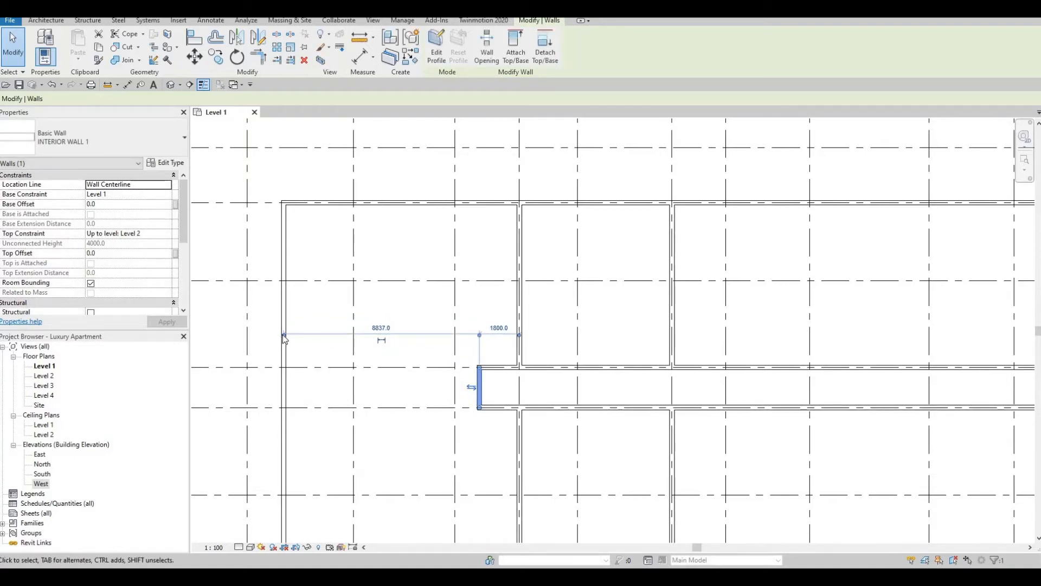
{"action": "left_click_drag", "start_coordinate": [448, 356], "coordinate": [459, 356]}
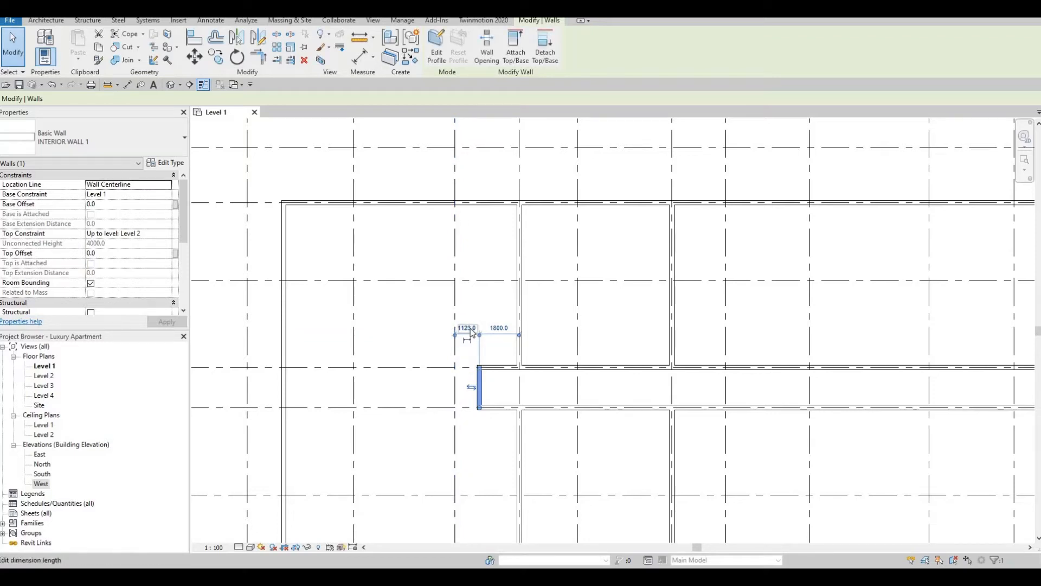
{"action": "left_click", "coordinate": [471, 330]}
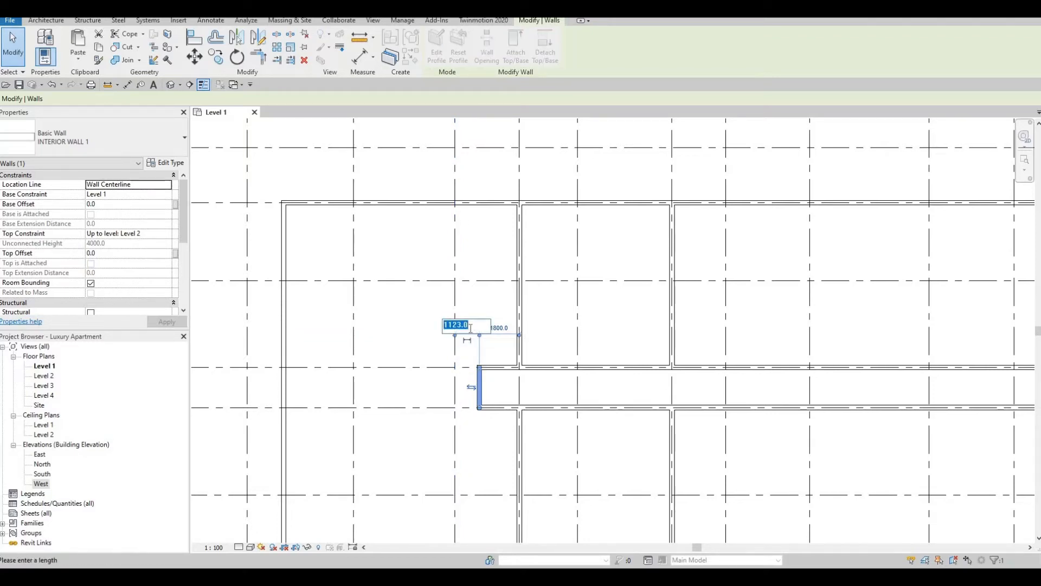
{"action": "type", "text": "1350"}
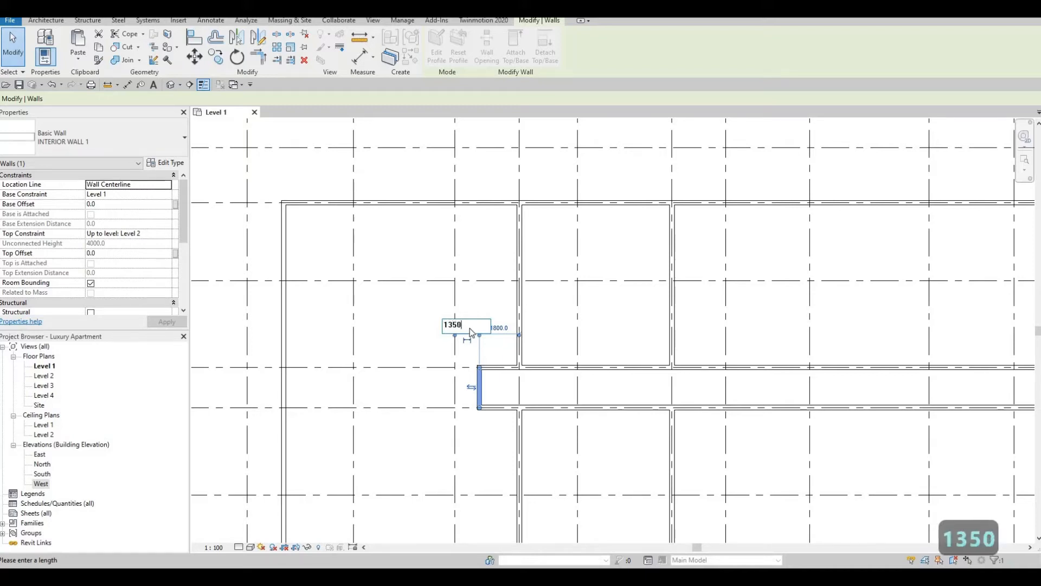
{"action": "key", "text": "Return"}
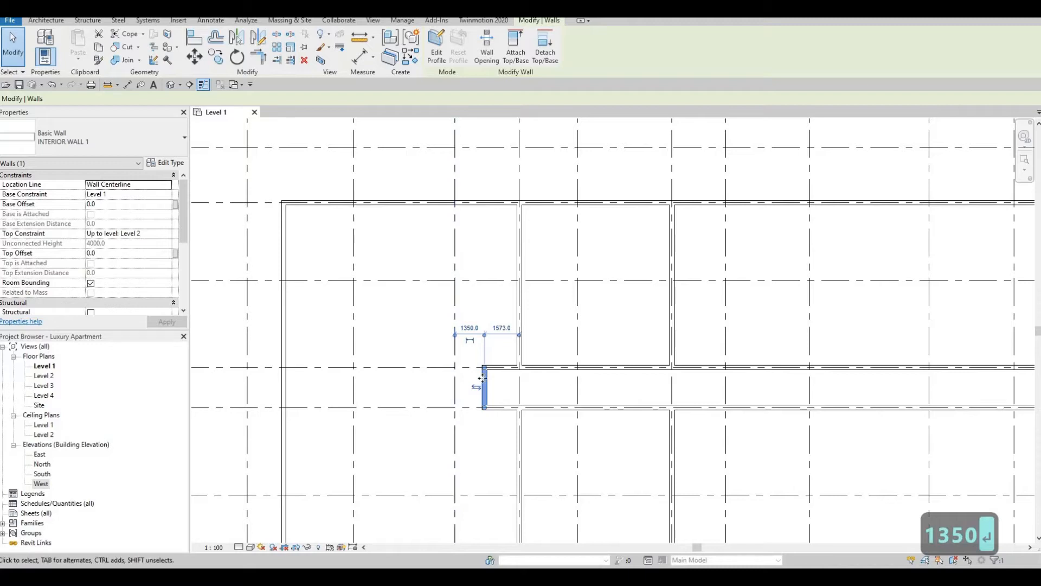
{"action": "scroll", "coordinate": [482, 346], "scroll_direction": "up", "scroll_amount": 3}
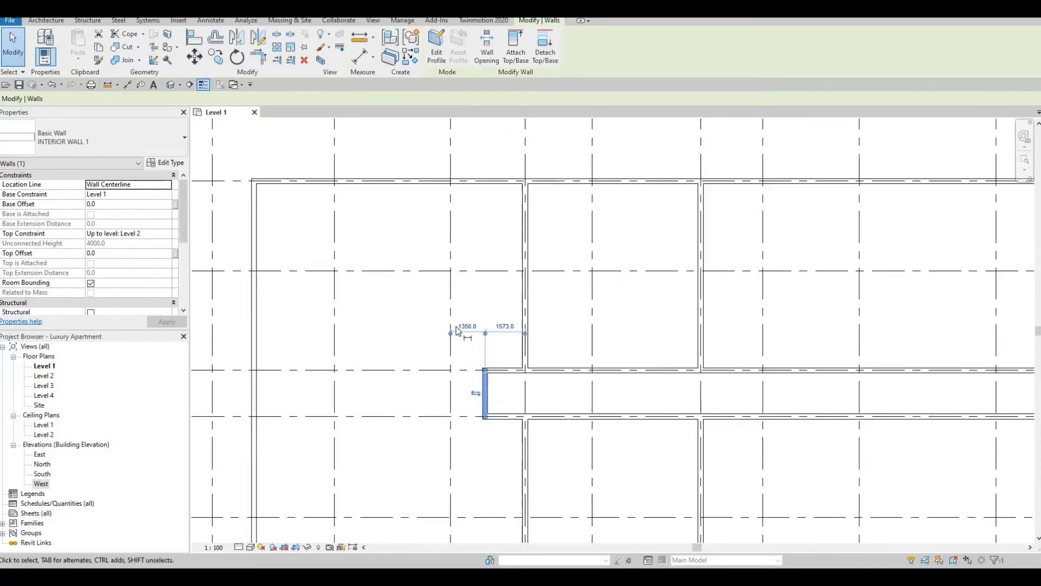
{"action": "scroll", "coordinate": [473, 344], "scroll_direction": "down", "scroll_amount": 2}
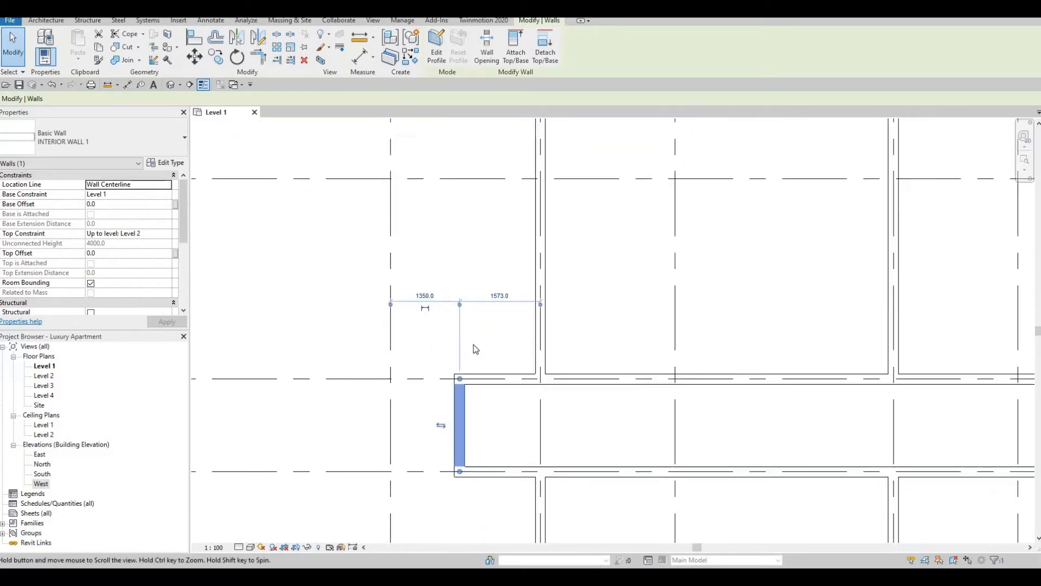
{"action": "scroll", "coordinate": [488, 355], "scroll_direction": "down", "scroll_amount": 2}
{"action": "key", "text": "Escape"}
{"action": "key", "text": "Escape"}
Move the corridor end wall at grid line 14 inward and set its distance from grid line 14 to 1500 mm
{"action": "scroll", "coordinate": [802, 332], "scroll_direction": "down", "scroll_amount": 3}
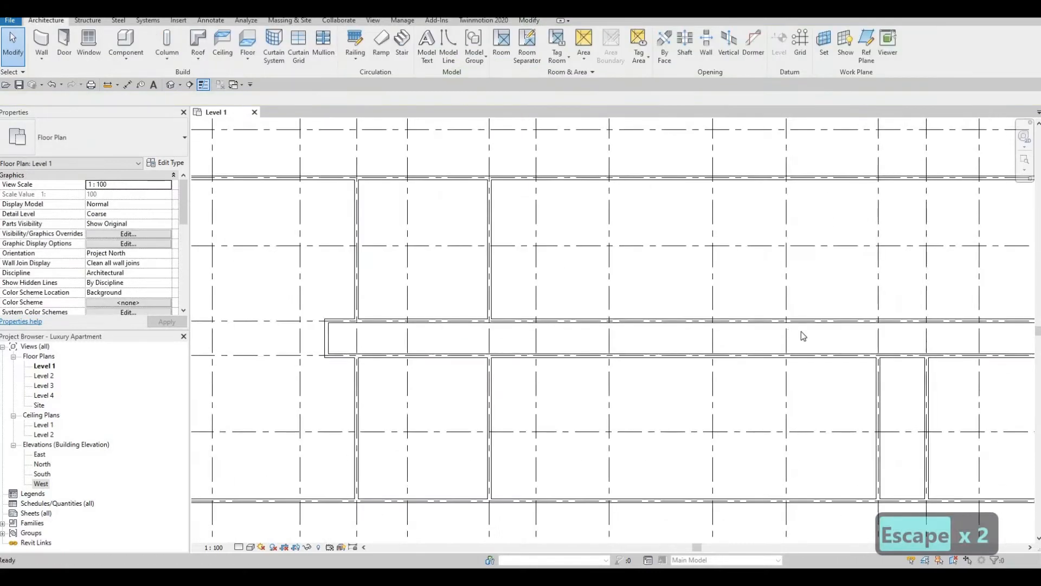
{"action": "scroll", "coordinate": [802, 319], "scroll_direction": "up", "scroll_amount": 1}
{"action": "middle_click_drag", "start_coordinate": [756, 420], "coordinate": [666, 507]}
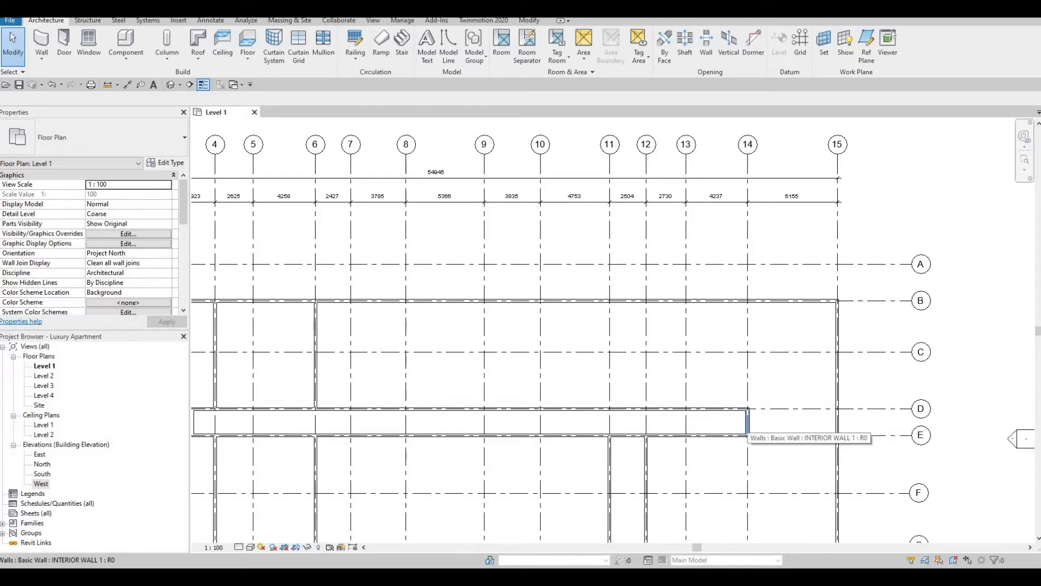
{"action": "scroll", "coordinate": [757, 429], "scroll_direction": "up", "scroll_amount": 3}
{"action": "left_click", "coordinate": [749, 419]}
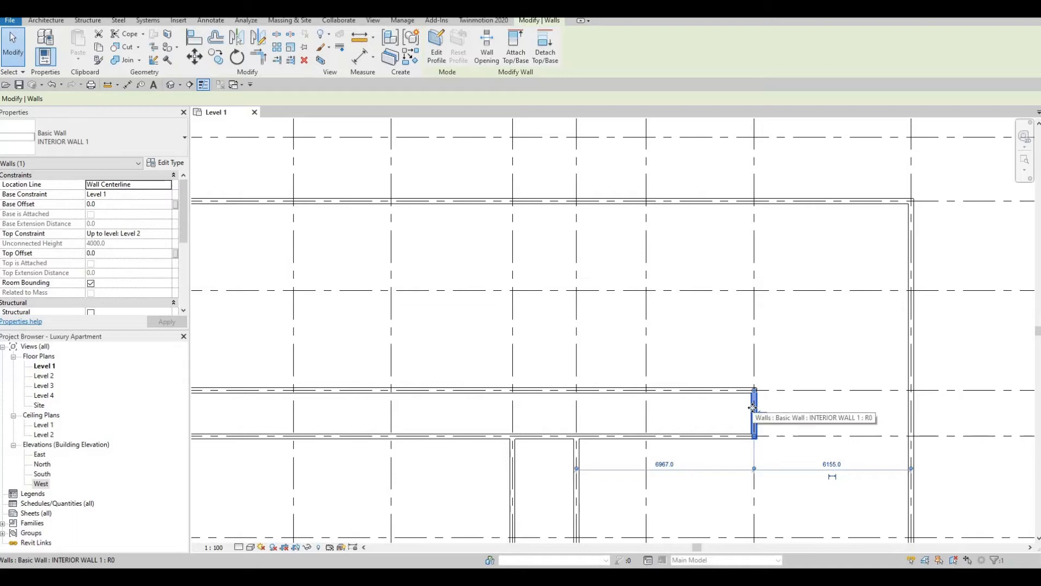
{"action": "left_click_drag", "start_coordinate": [741, 407], "coordinate": [707, 407]}
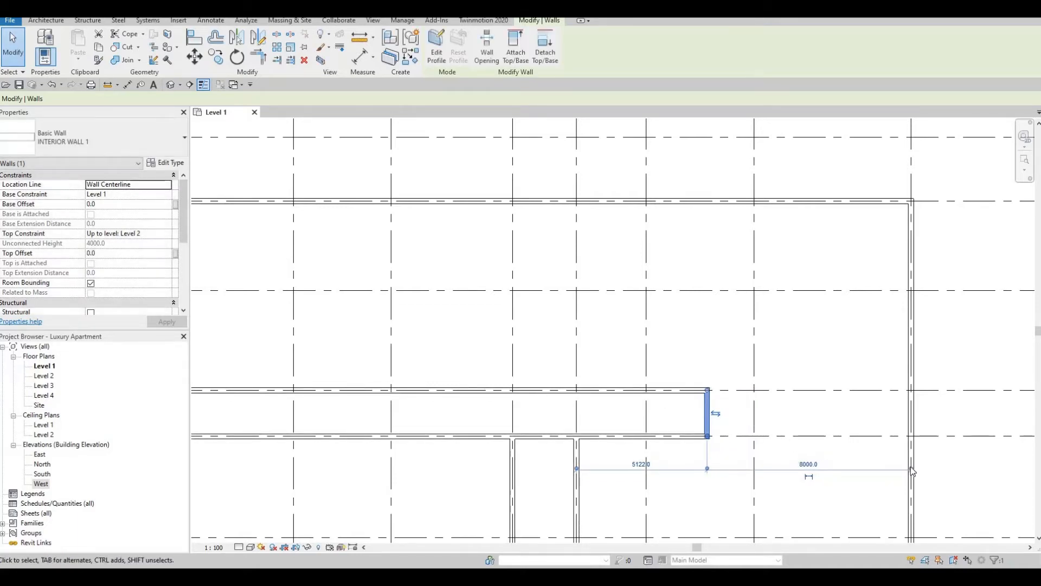
{"action": "left_click_drag", "start_coordinate": [899, 460], "coordinate": [755, 411]}
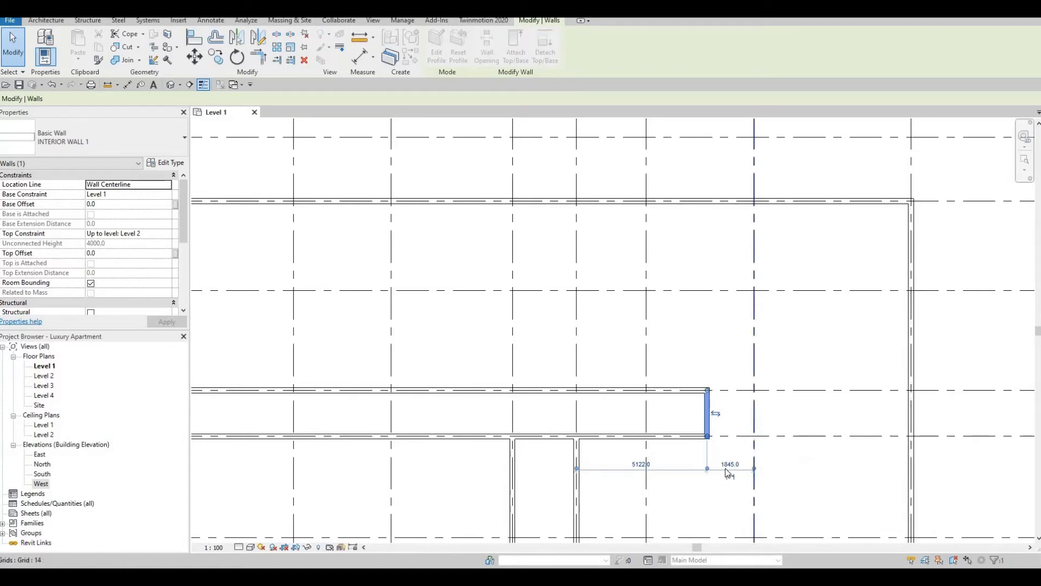
{"action": "left_click", "coordinate": [728, 463]}
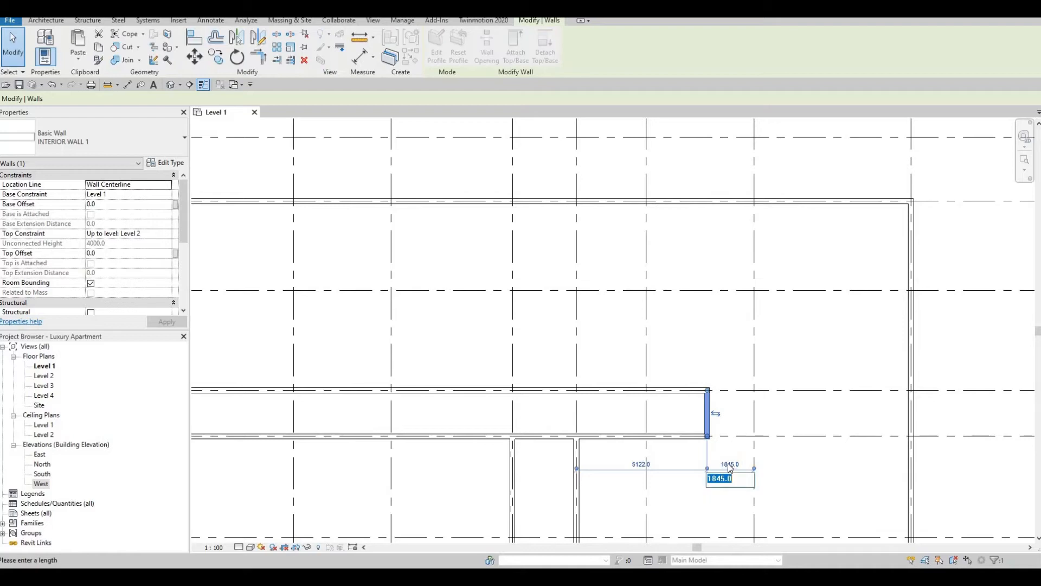
{"action": "type", "text": "1500"}
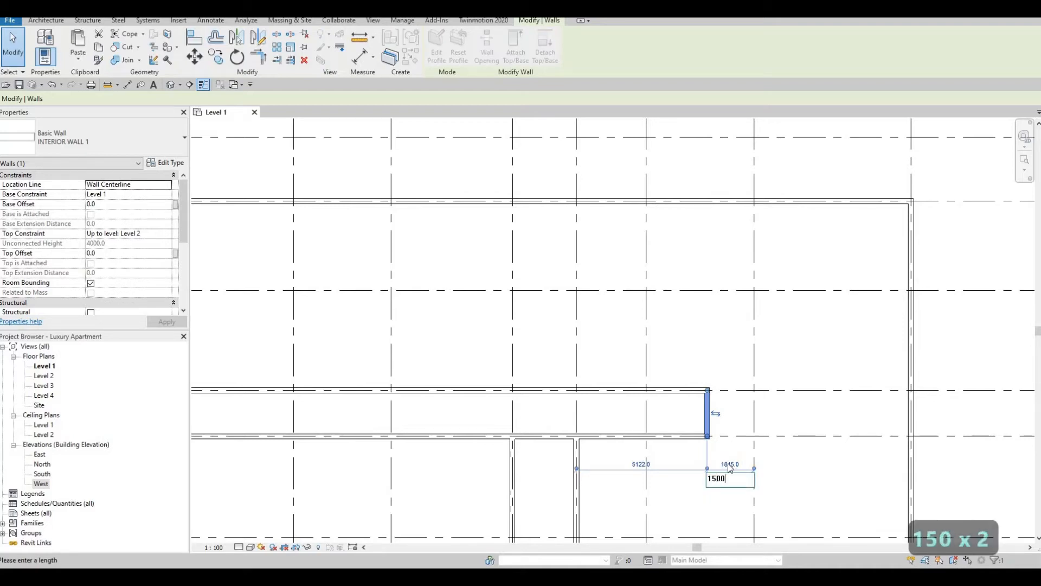
{"action": "key", "text": "Return"}
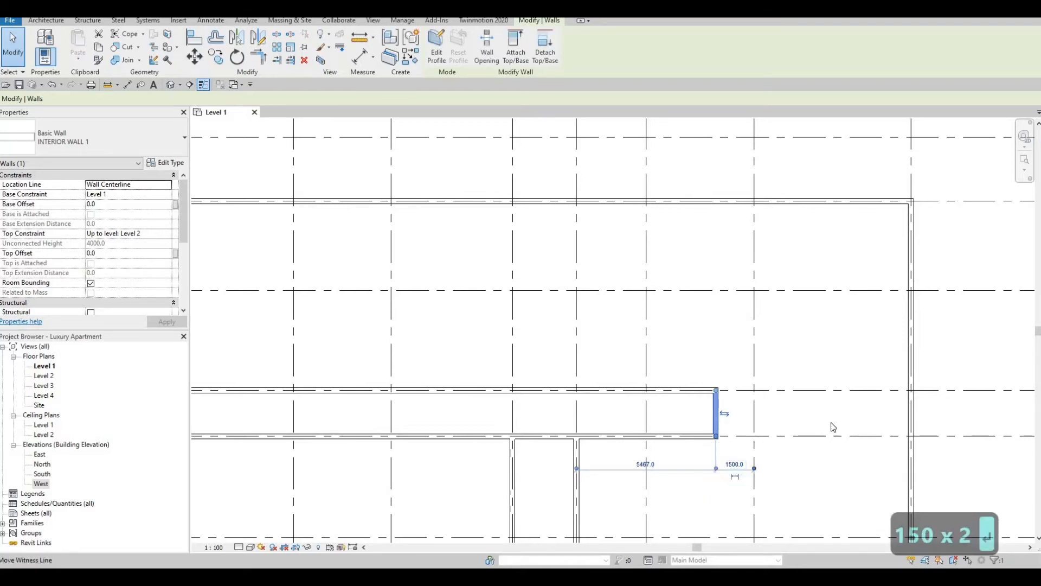
{"action": "scroll", "coordinate": [809, 420], "scroll_direction": "down", "scroll_amount": 2}
{"action": "middle_click_drag", "start_coordinate": [880, 400], "coordinate": [895, 399]}
{"action": "scroll", "coordinate": [895, 398], "scroll_direction": "down", "scroll_amount": 1}
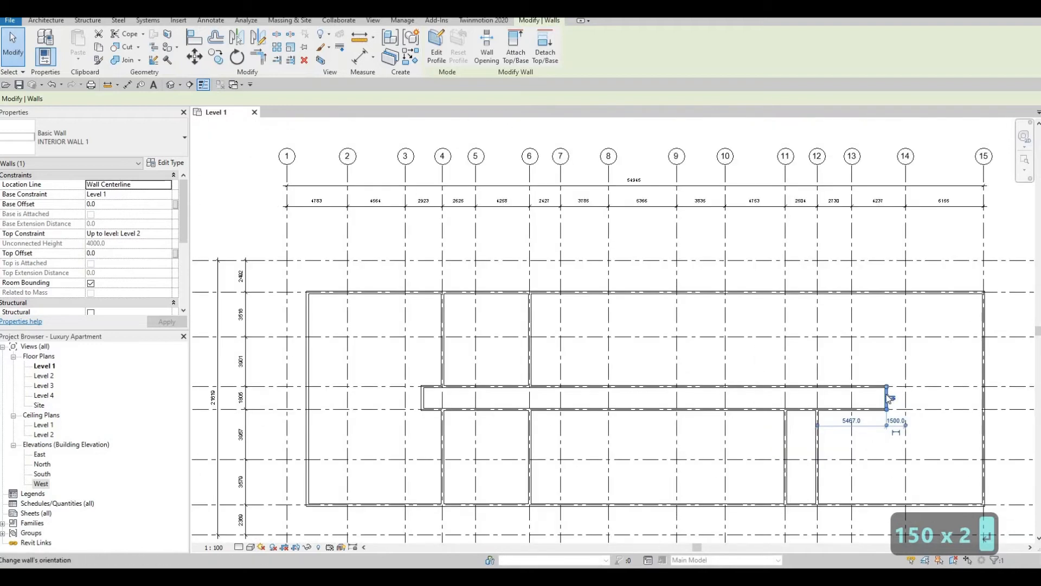
{"action": "key", "text": "Escape"}
{"action": "key", "text": "Escape"}
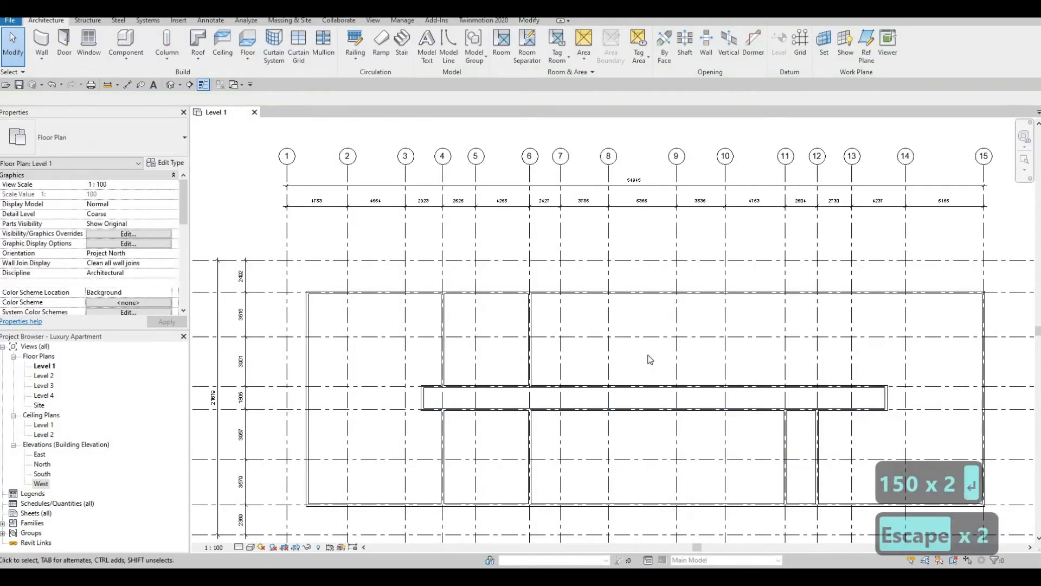
Split the corridor wall on grid line E between grid lines 5 and 6, about 3927 mm from grid line 4
{"action": "middle_click_drag", "start_coordinate": [643, 362], "coordinate": [715, 291]}
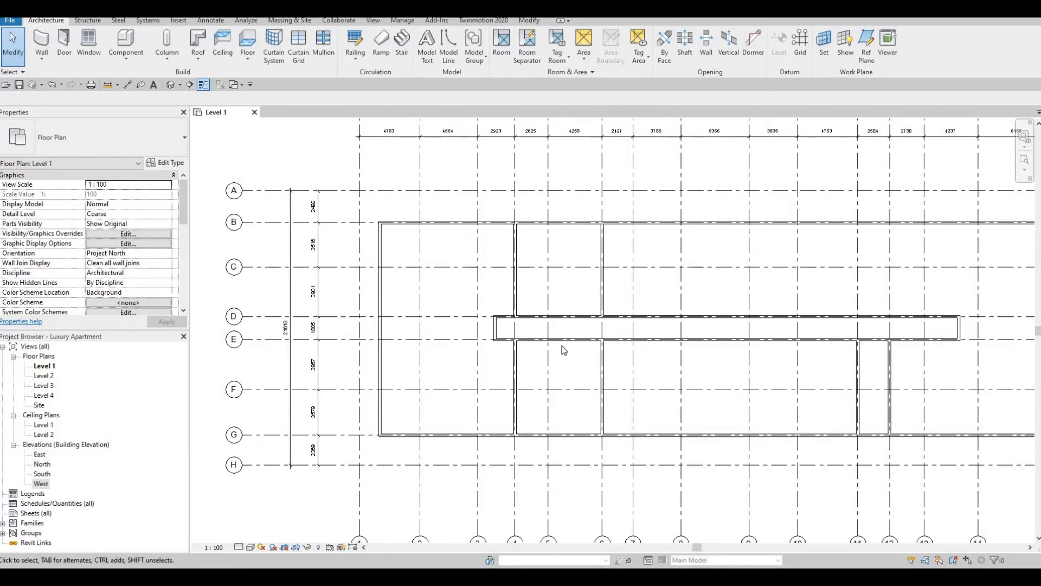
{"action": "key", "text": "s"}
{"action": "key", "text": "l"}
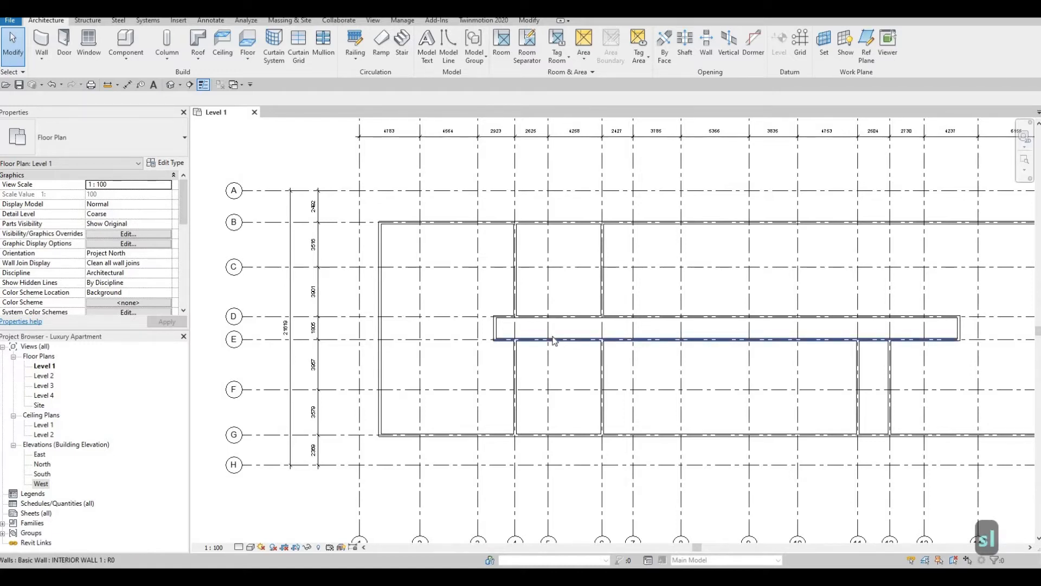
{"action": "key", "text": "s"}
{"action": "key", "text": "l"}
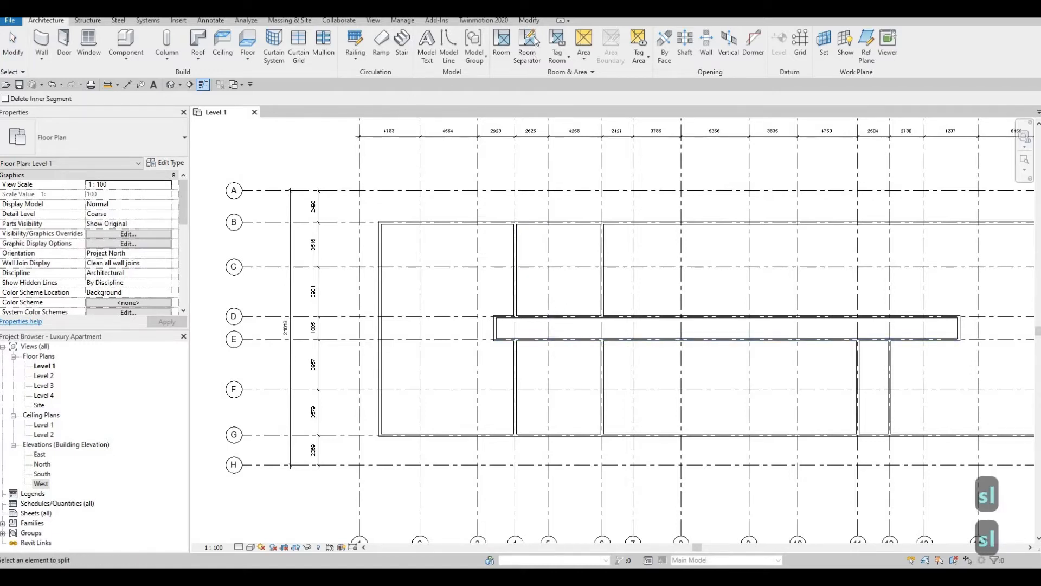
{"action": "left_click", "coordinate": [529, 20]}
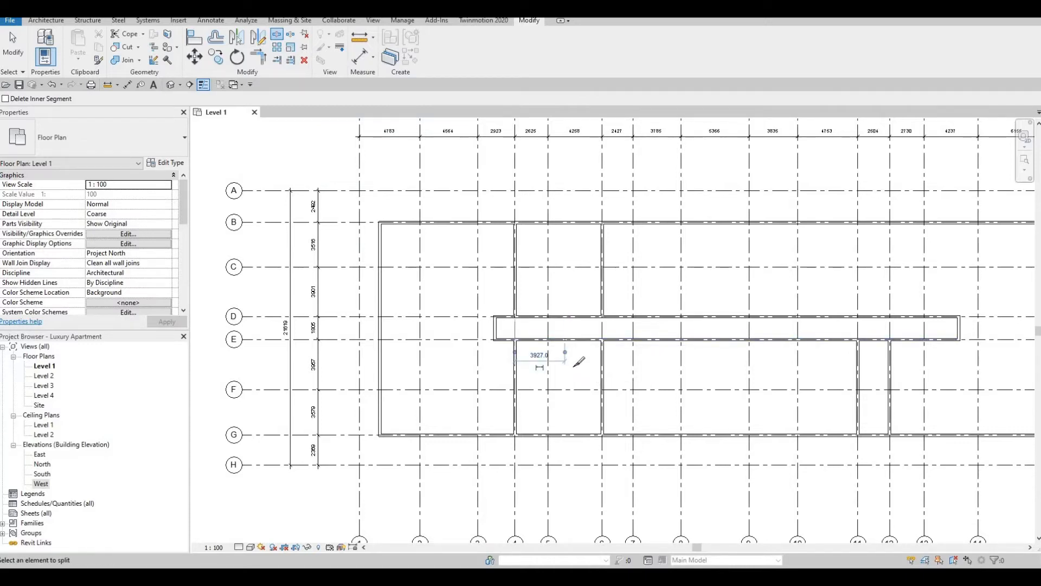
{"action": "key", "text": "Escape"}
{"action": "key", "text": "Escape"}
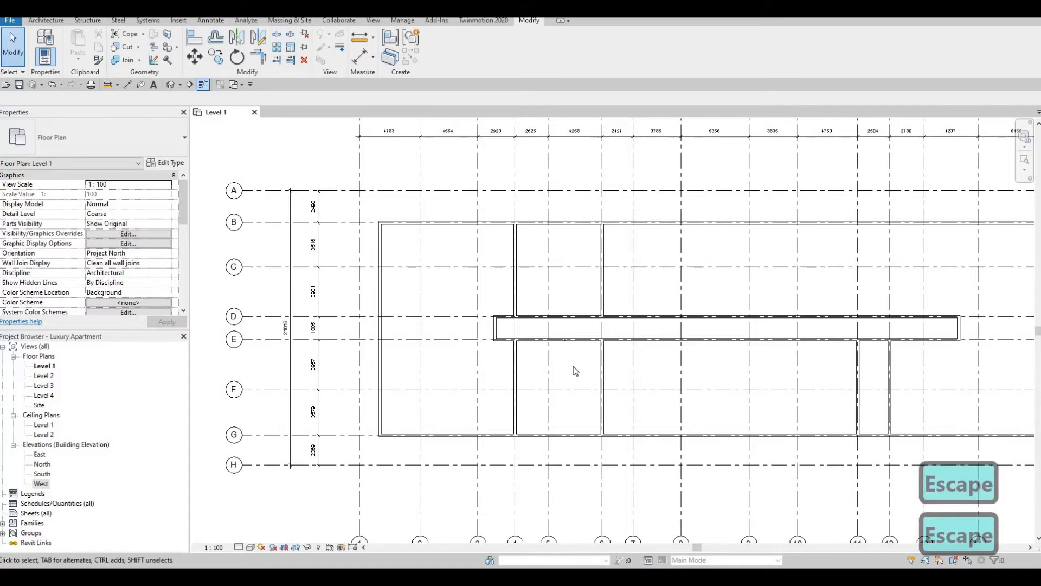
Trim the western piece of the corridor wall on grid line E to a corner with the interior wall on grid line 4
{"action": "key", "text": "t"}
{"action": "key", "text": "r"}
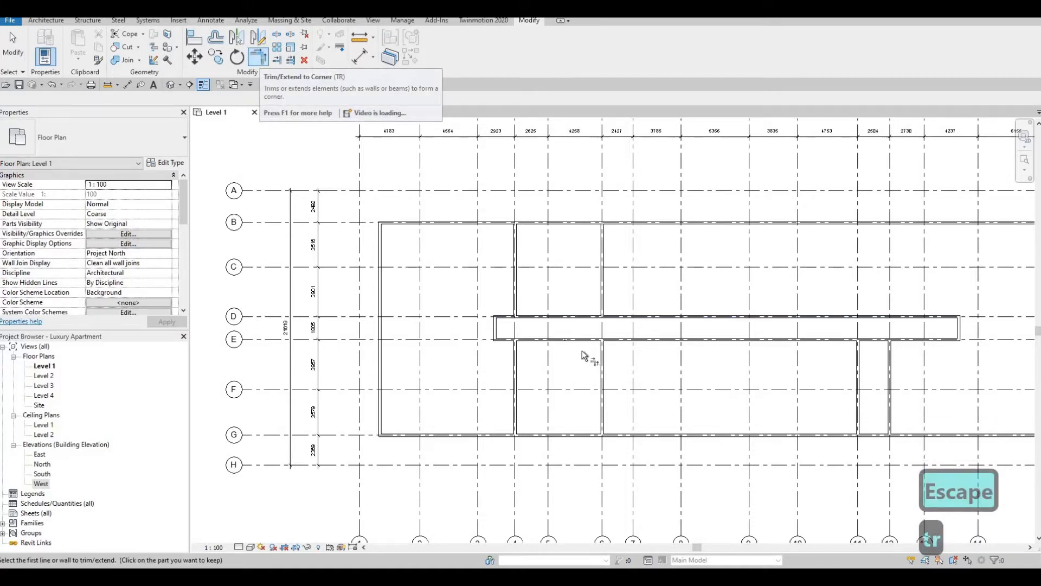
{"action": "left_click", "coordinate": [509, 344]}
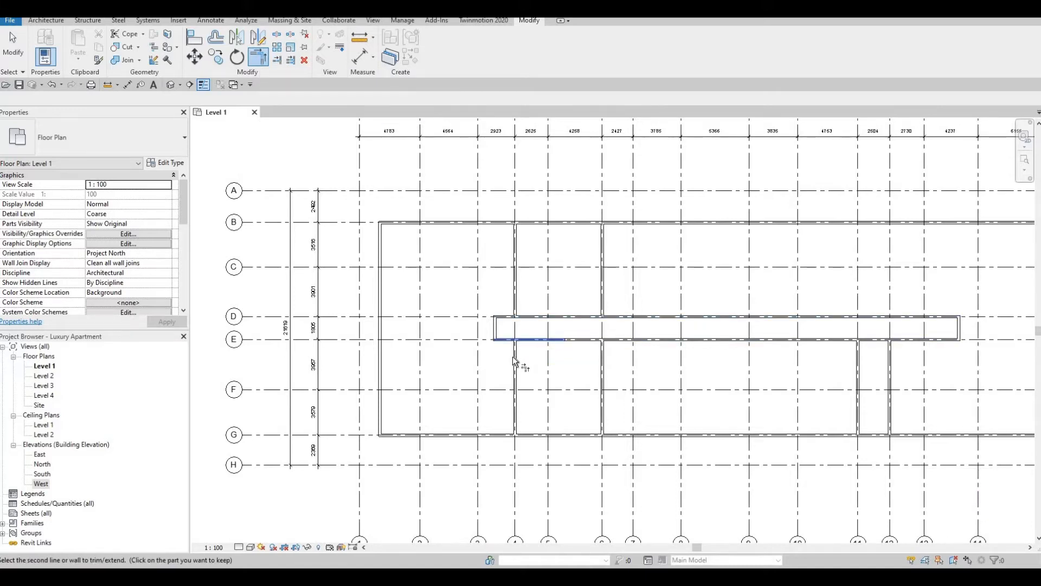
{"action": "scroll", "coordinate": [529, 365], "scroll_direction": "up", "scroll_amount": 4}
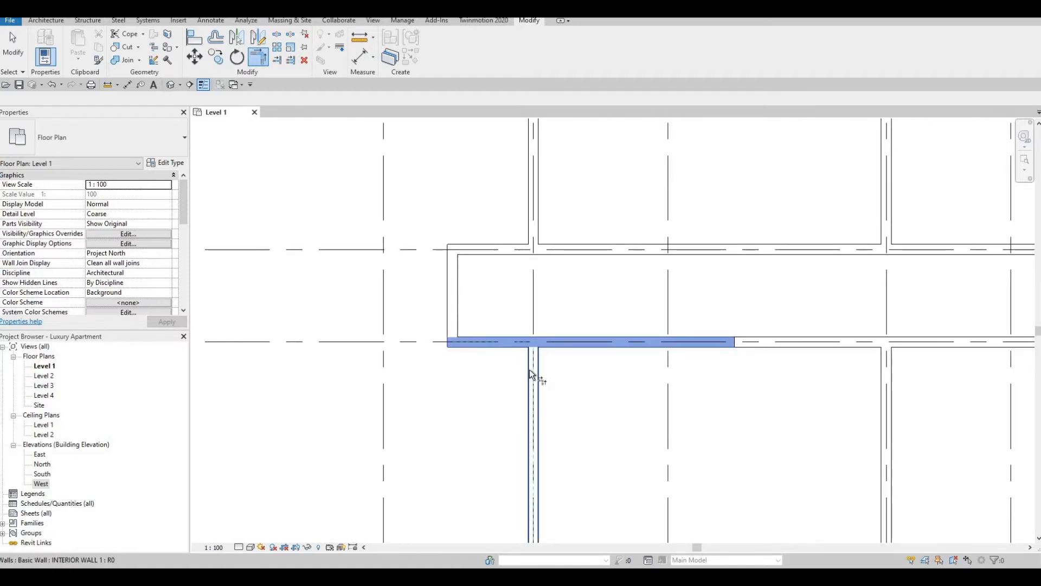
{"action": "left_click", "coordinate": [531, 371]}
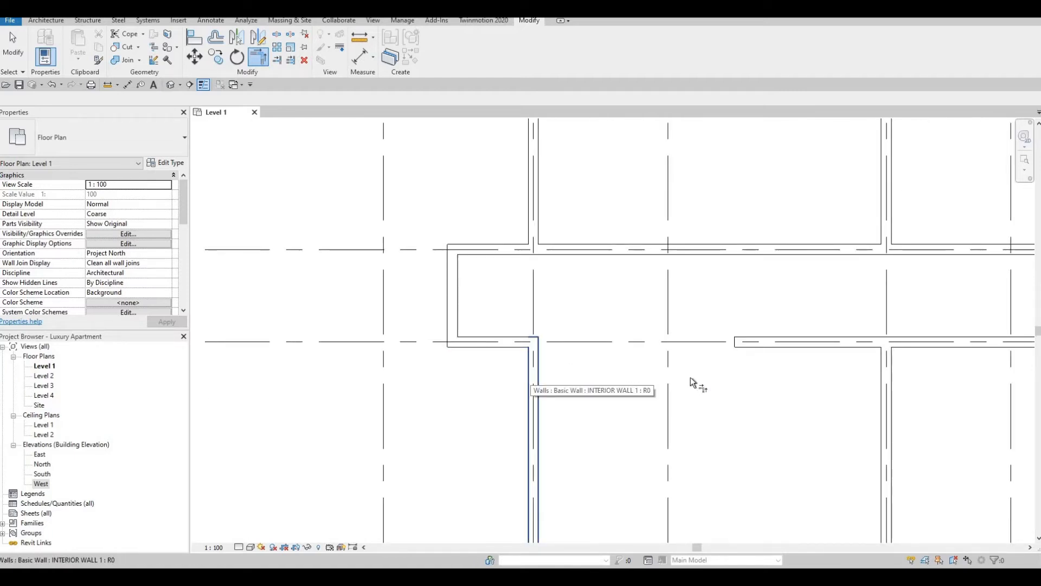
Trim the eastern piece of the corridor wall on E to a corner with the interior wall on grid line 6
{"action": "scroll", "coordinate": [760, 304], "scroll_direction": "down", "scroll_amount": 1}
{"action": "middle_click_drag", "start_coordinate": [838, 354], "coordinate": [727, 274]}
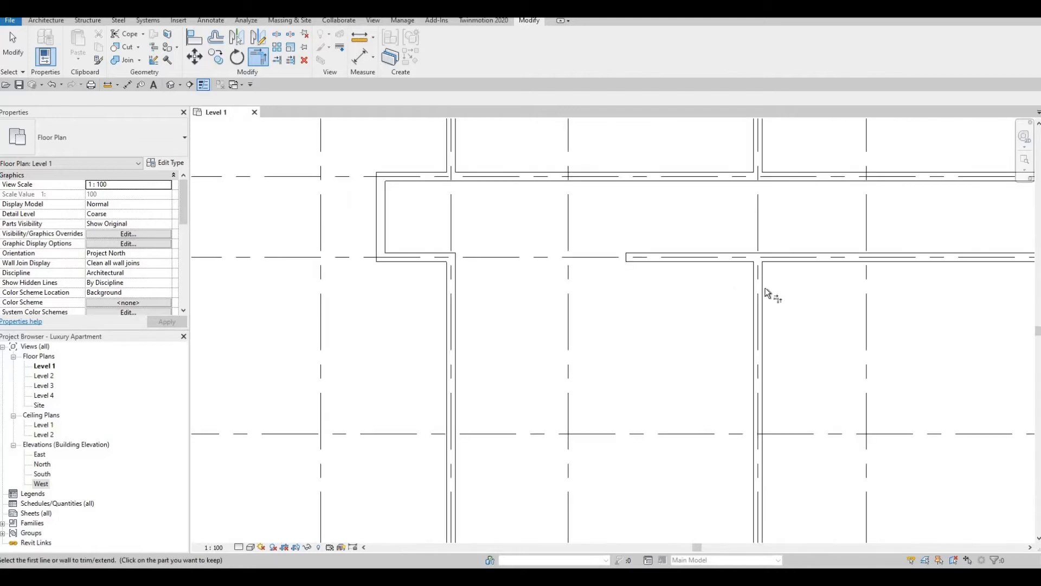
{"action": "left_click", "coordinate": [760, 282]}
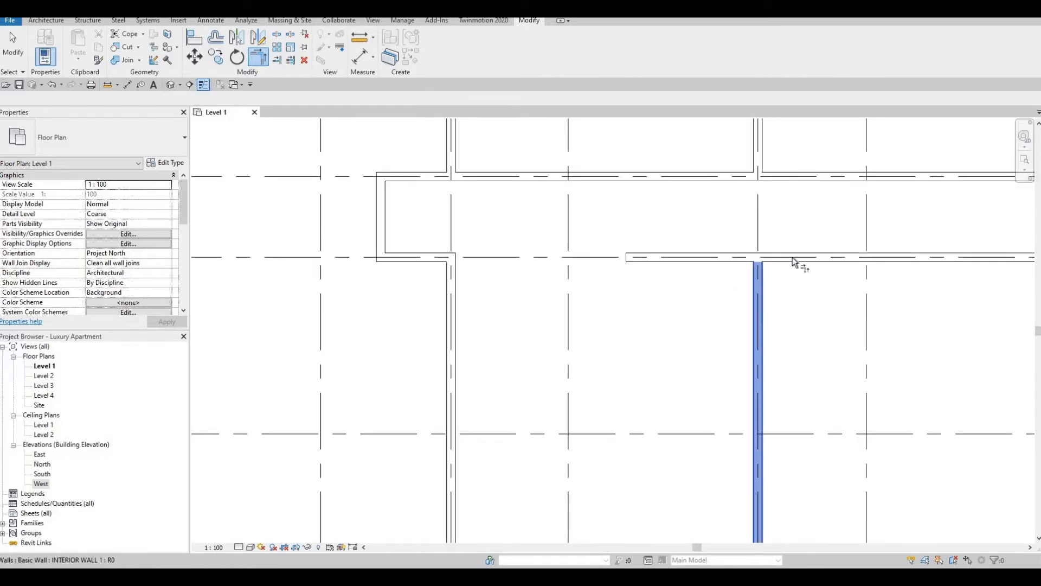
{"action": "left_click", "coordinate": [773, 258]}
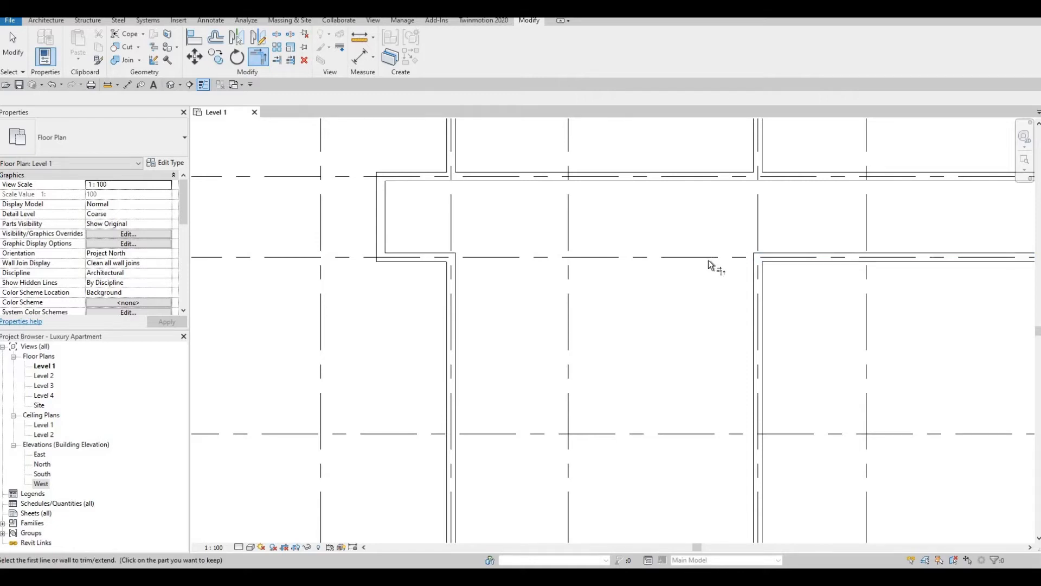
{"action": "scroll", "coordinate": [725, 269], "scroll_direction": "down", "scroll_amount": 3}
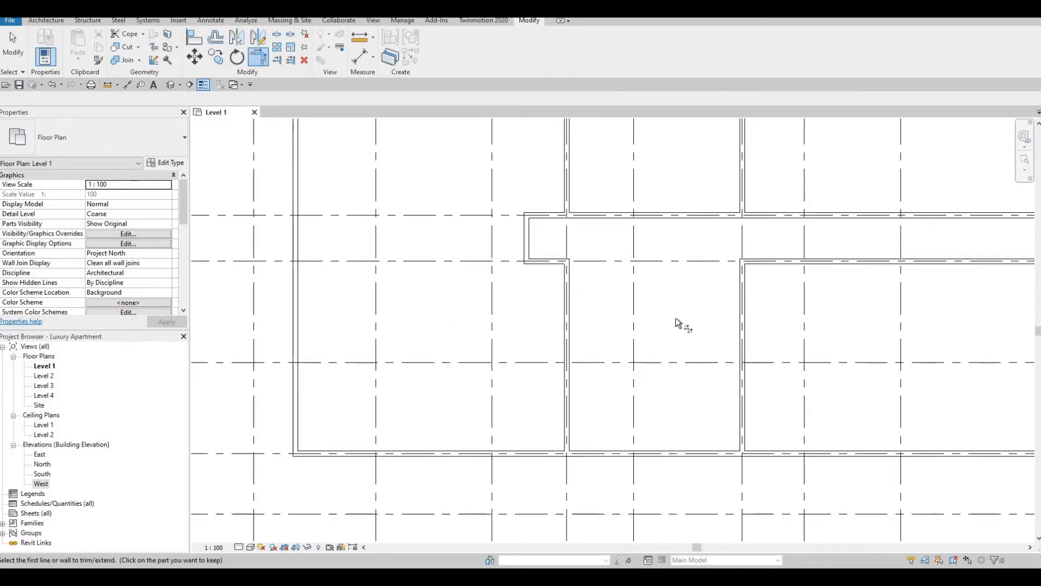
{"action": "scroll", "coordinate": [681, 278], "scroll_direction": "down", "scroll_amount": 2}
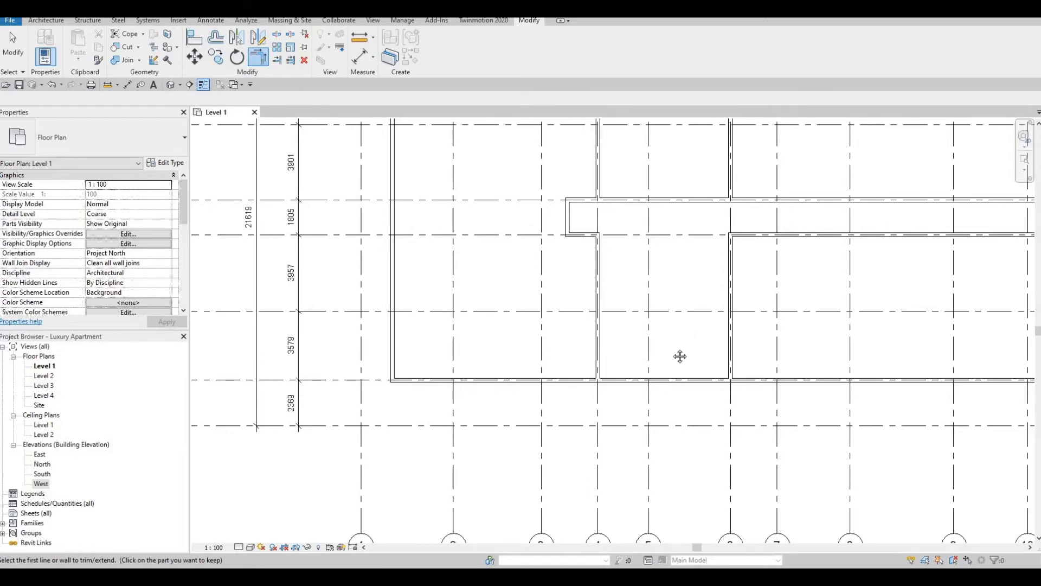
{"action": "middle_click_drag", "start_coordinate": [672, 348], "coordinate": [666, 348]}
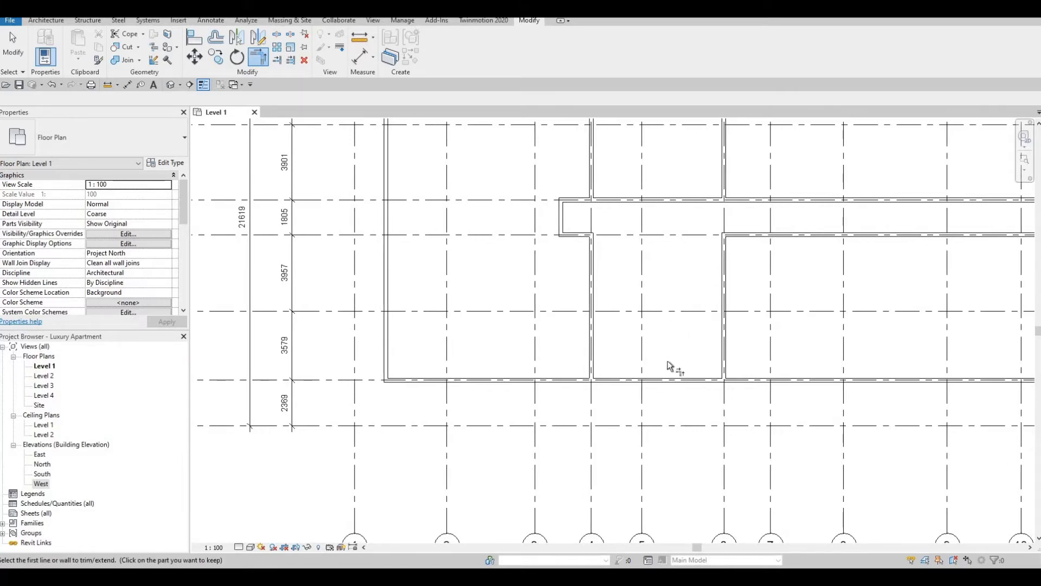
{"action": "key", "text": "Escape"}
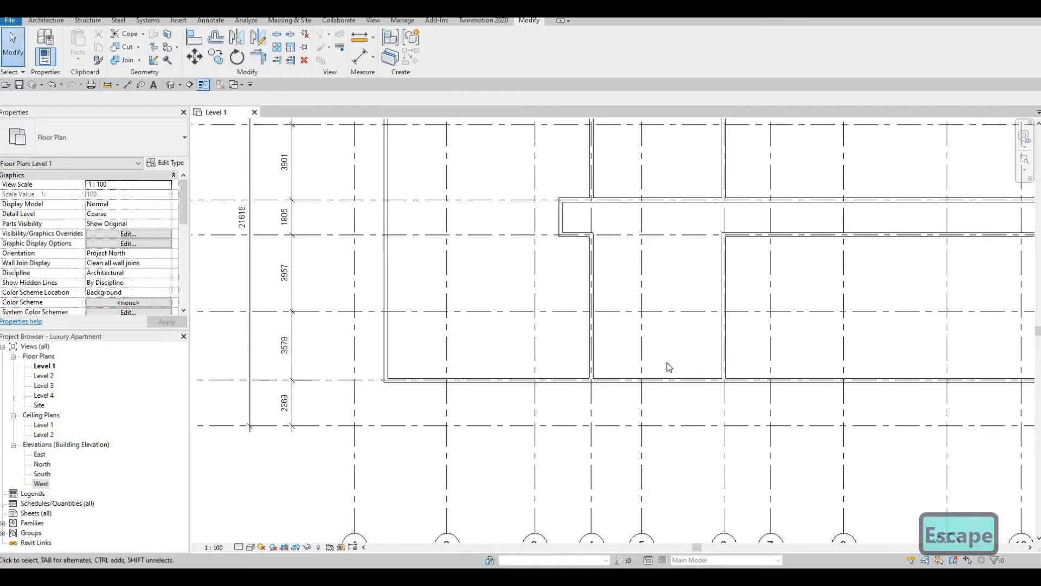
{"action": "key", "text": "Escape"}
Split the exterior wall on grid line G between grid lines 5 and 6, about 3163 mm from grid line 4
{"action": "scroll", "coordinate": [645, 341], "scroll_direction": "down", "scroll_amount": 2}
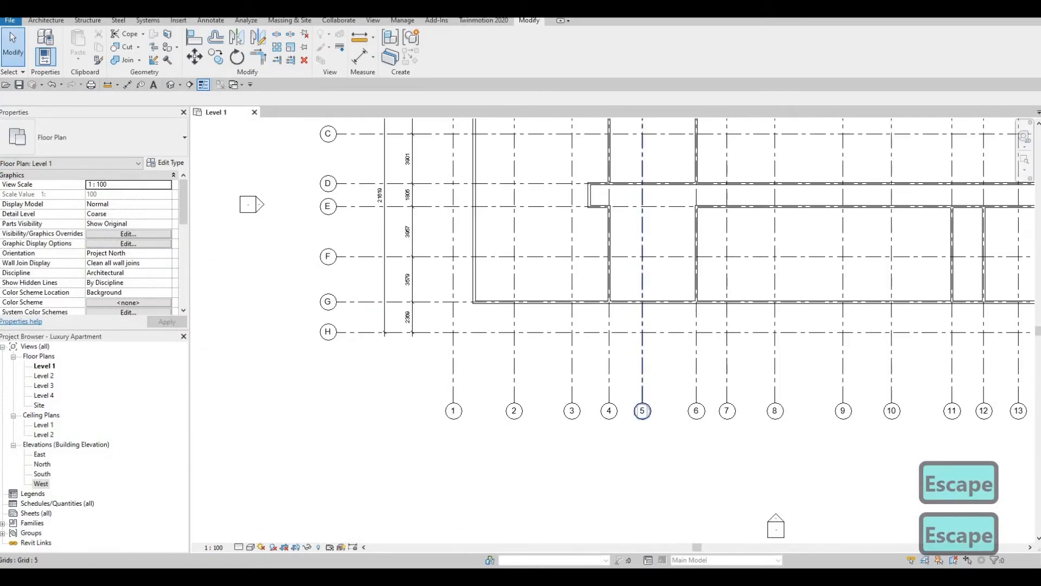
{"action": "middle_click_drag", "start_coordinate": [664, 307], "coordinate": [639, 362]}
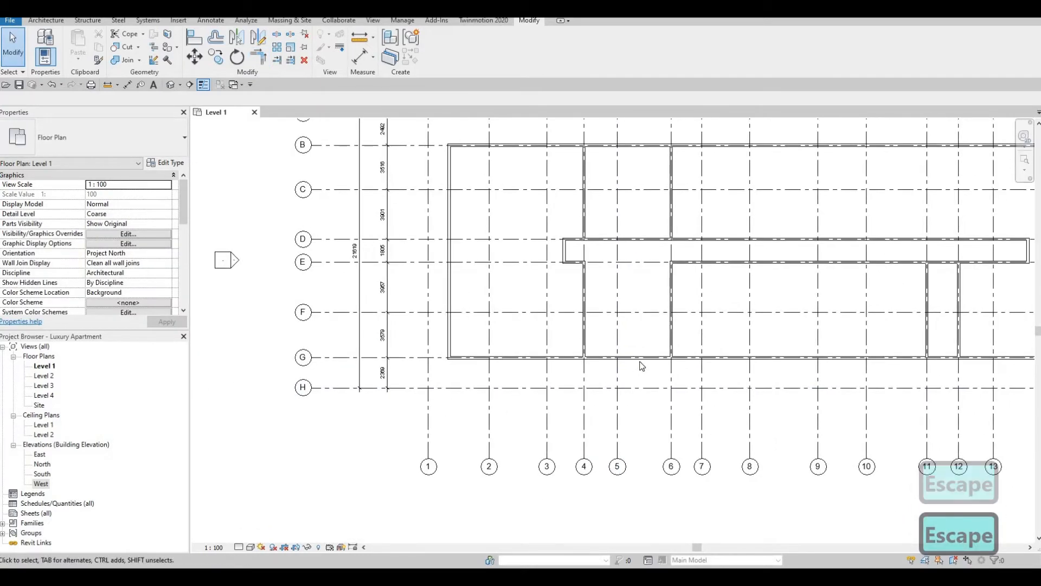
{"action": "key", "text": "s"}
{"action": "key", "text": "l"}
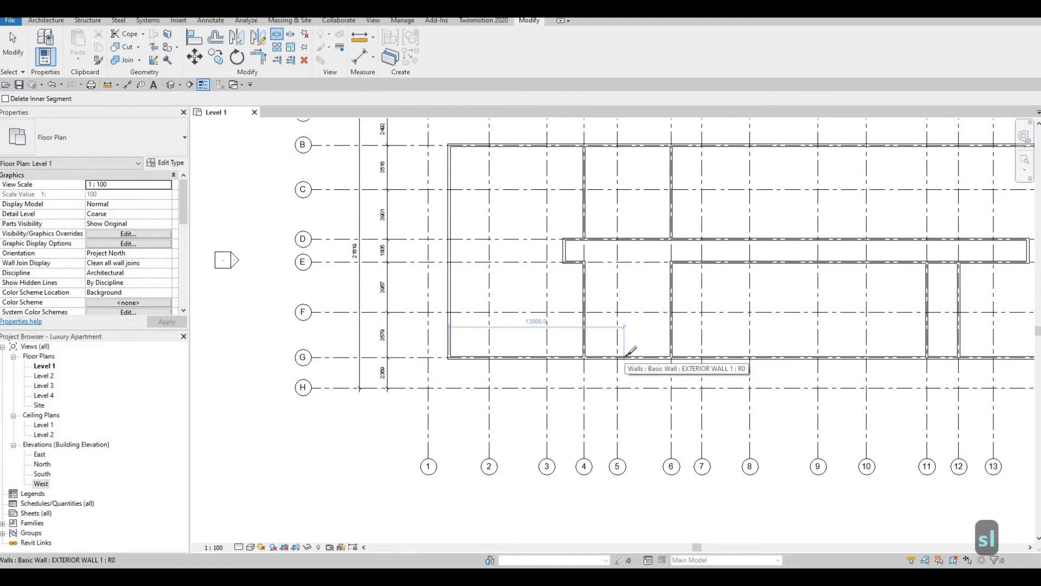
{"action": "scroll", "coordinate": [631, 351], "scroll_direction": "up", "scroll_amount": 2}
{"action": "left_click", "coordinate": [625, 358]}
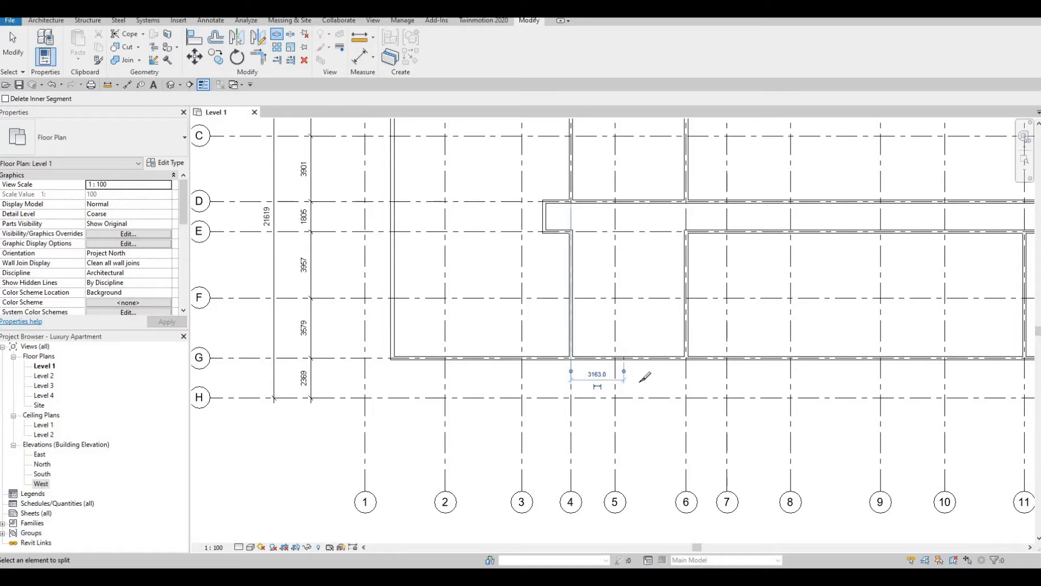
Trim the western piece of the exterior wall on G to a corner with the interior wall on grid line 4
{"action": "key", "text": "t"}
{"action": "key", "text": "r"}
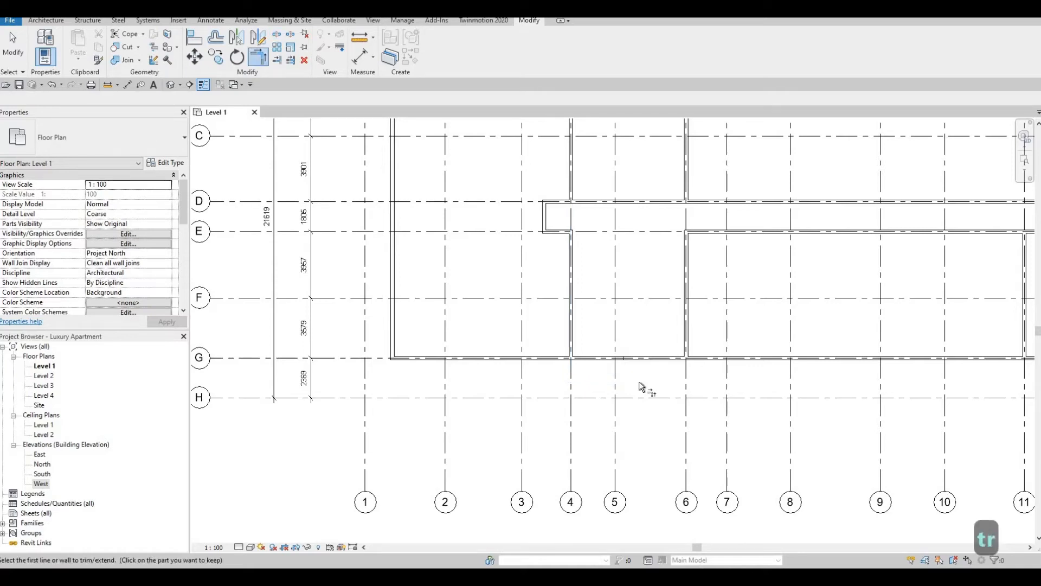
{"action": "left_click", "coordinate": [569, 352]}
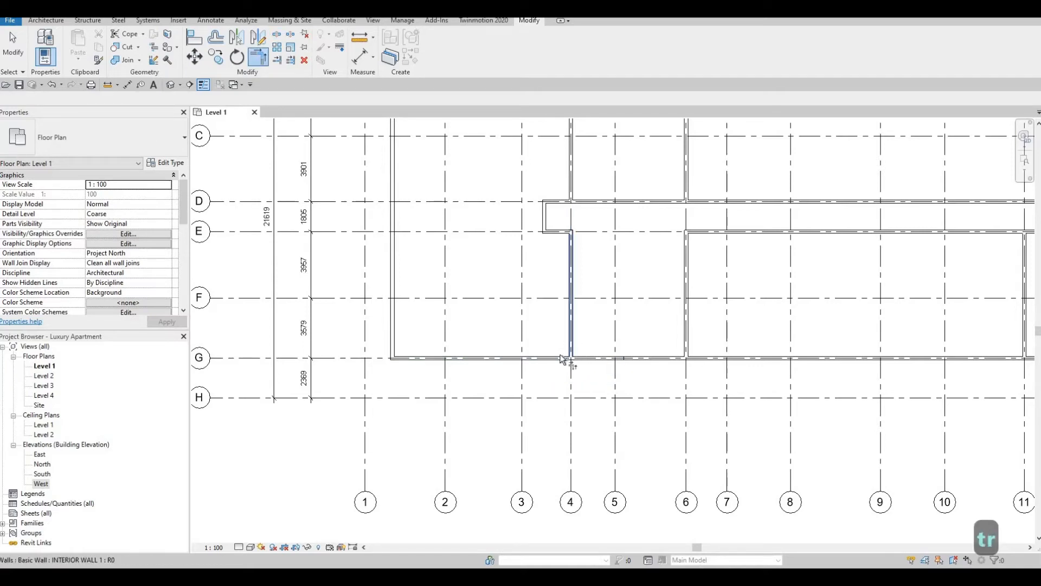
{"action": "left_click", "coordinate": [562, 358]}
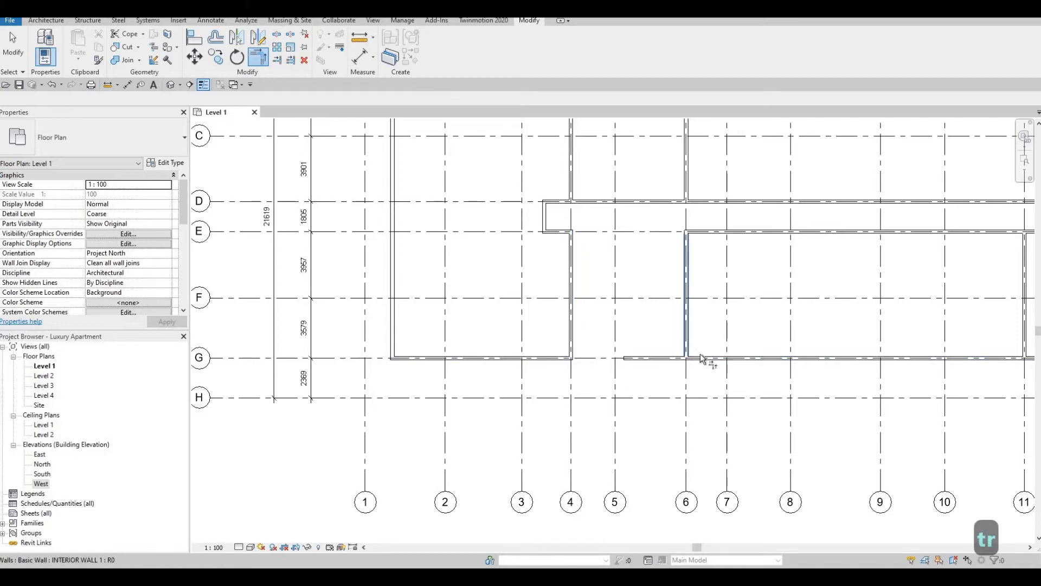
Trim the eastern piece of the exterior wall on G to a corner with the interior wall on grid line 6
{"action": "left_click", "coordinate": [687, 347]}
{"action": "left_click", "coordinate": [700, 358]}
{"action": "scroll", "coordinate": [697, 347], "scroll_direction": "down", "scroll_amount": 3}
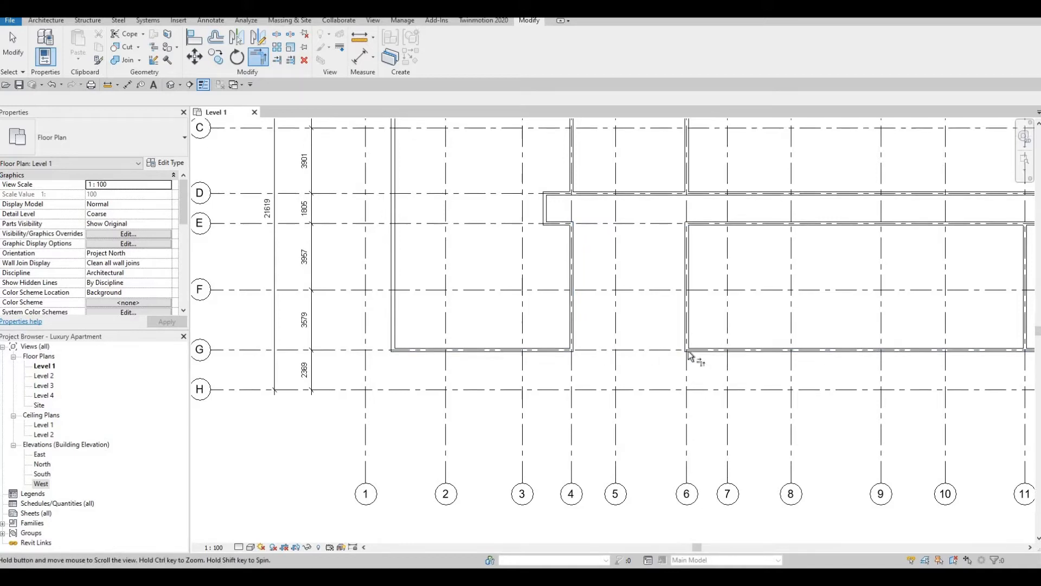
{"action": "middle_click_drag", "start_coordinate": [687, 358], "coordinate": [612, 432]}
{"action": "key", "text": "Escape"}
{"action": "key", "text": "Escape"}
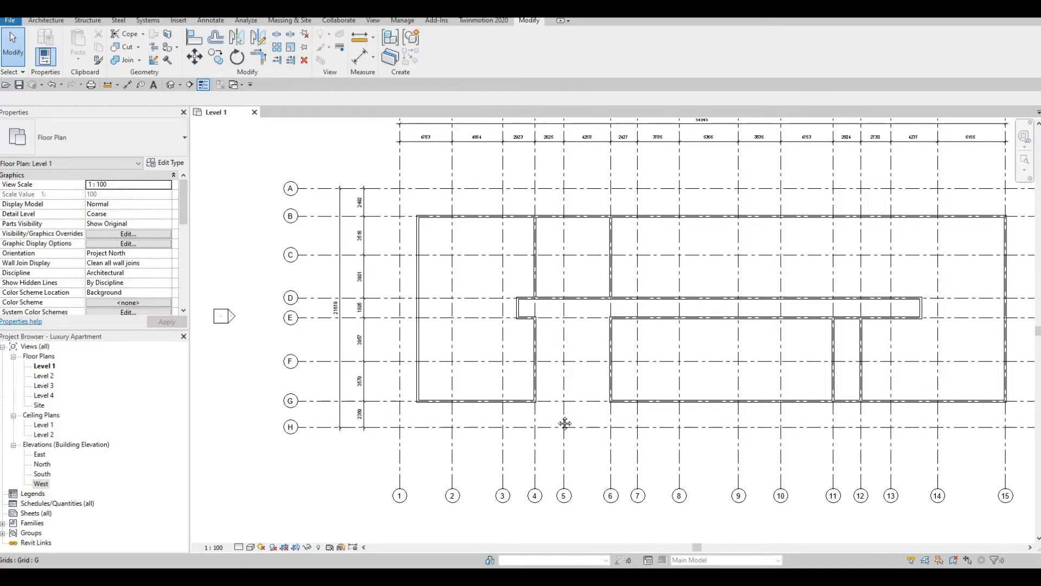
{"action": "middle_click_drag", "start_coordinate": [558, 425], "coordinate": [560, 394]}
{"action": "scroll", "coordinate": [562, 392], "scroll_direction": "up", "scroll_amount": 4}
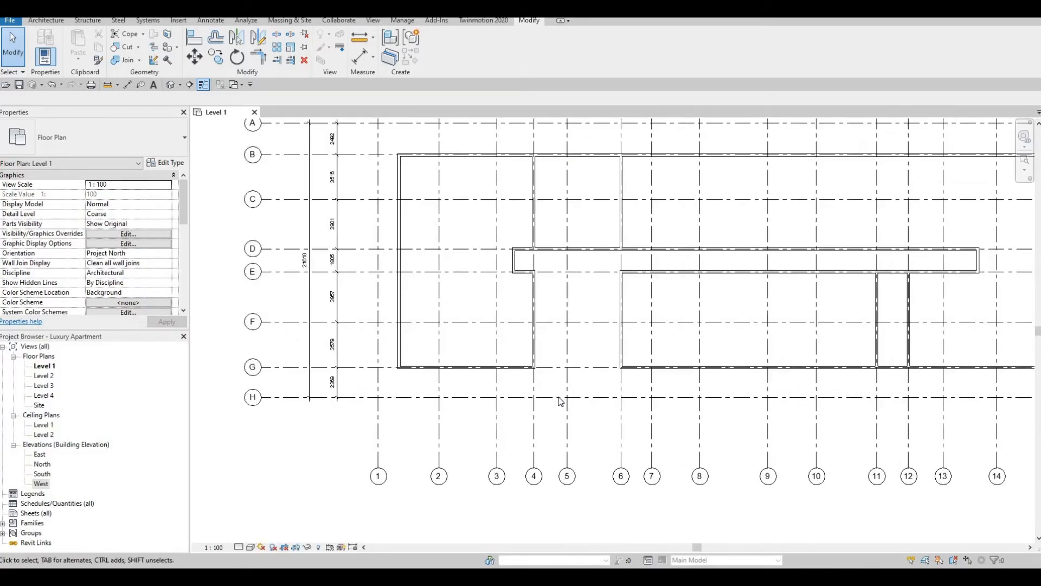
{"action": "left_click", "coordinate": [500, 358]}
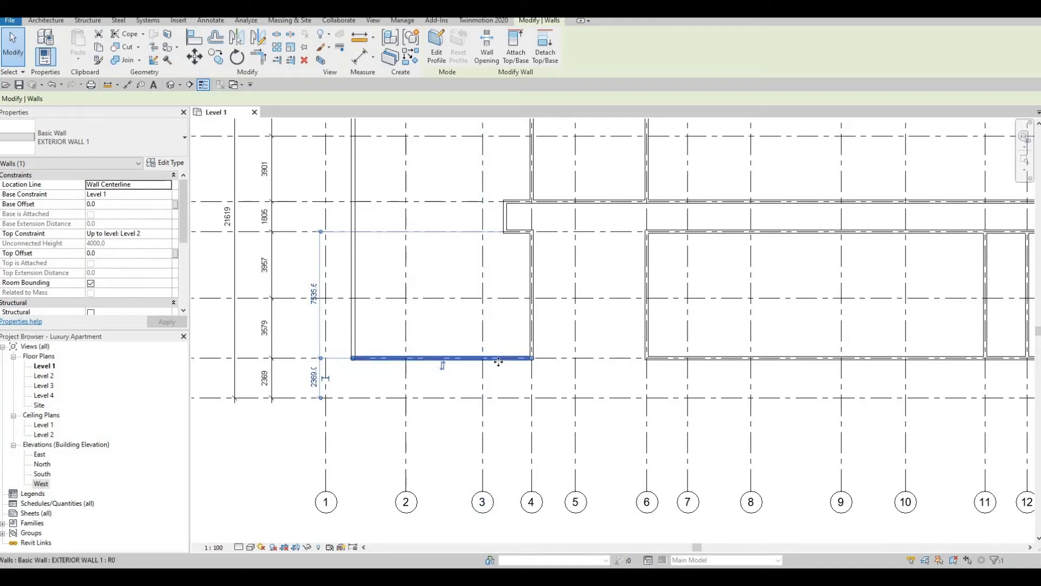
{"action": "key", "text": "c"}
{"action": "key", "text": "s"}
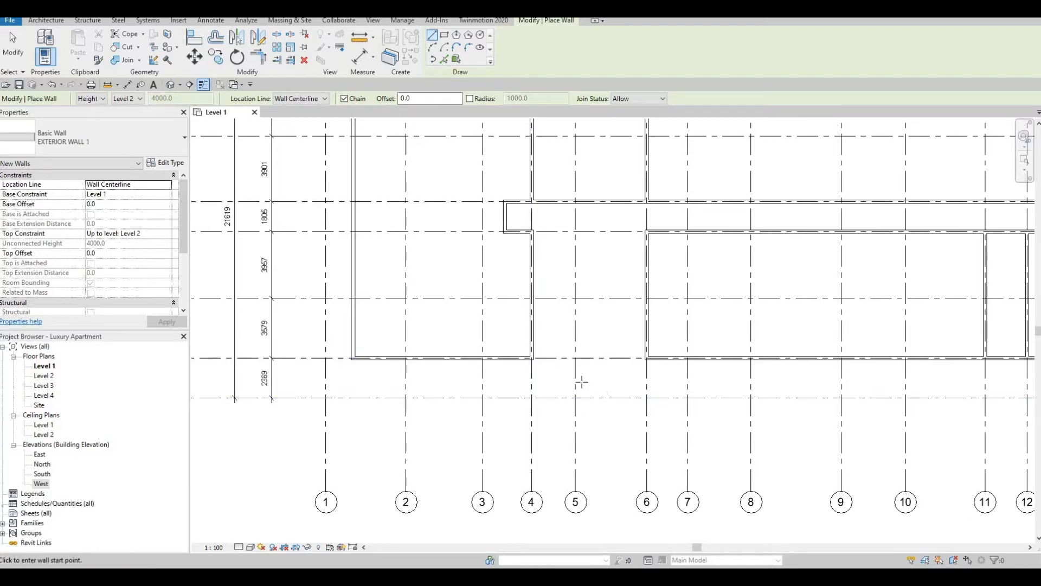
{"action": "left_click", "coordinate": [48, 20]}
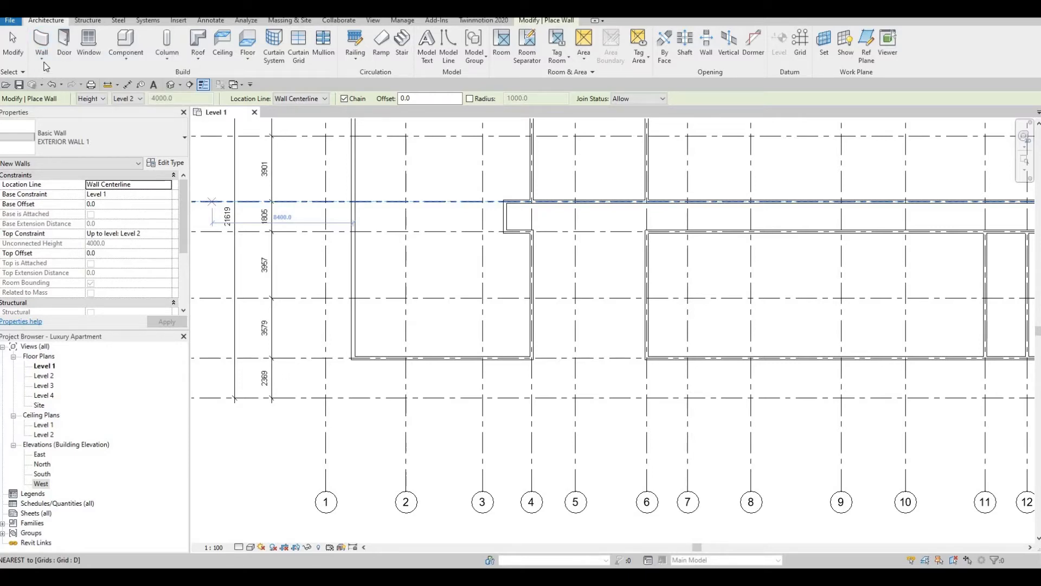
{"action": "left_click", "coordinate": [43, 60]}
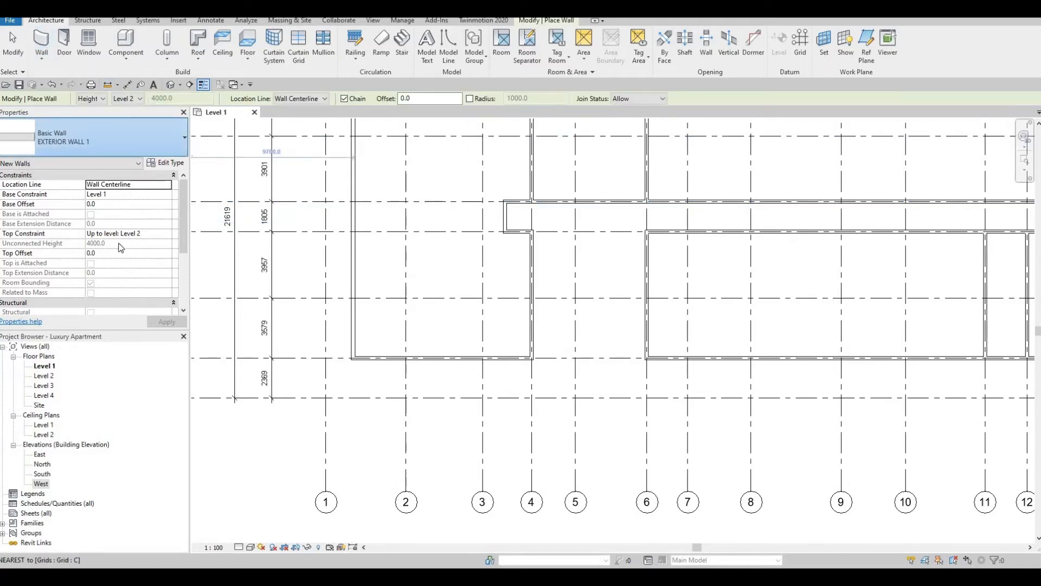
{"action": "left_click", "coordinate": [136, 141]}
{"action": "scroll", "coordinate": [102, 275], "scroll_direction": "down", "scroll_amount": 2}
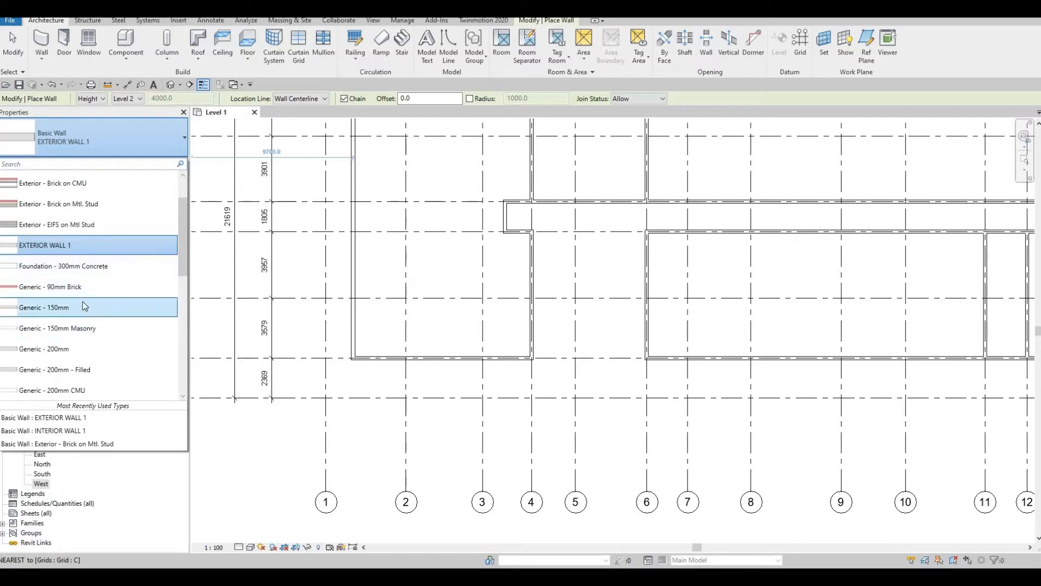
{"action": "scroll", "coordinate": [96, 253], "scroll_direction": "down", "scroll_amount": 4}
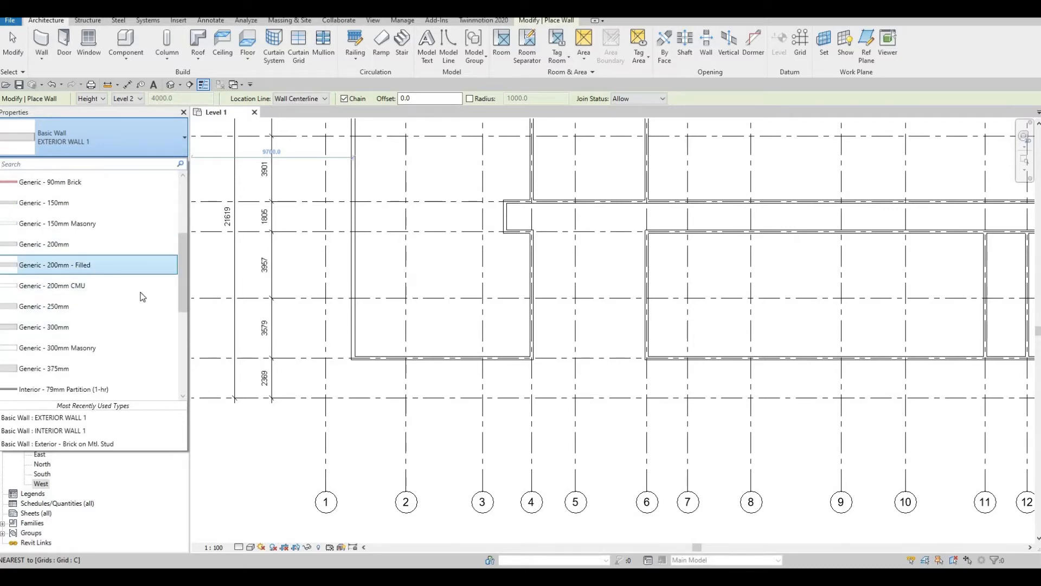
{"action": "scroll", "coordinate": [130, 274], "scroll_direction": "down", "scroll_amount": 6}
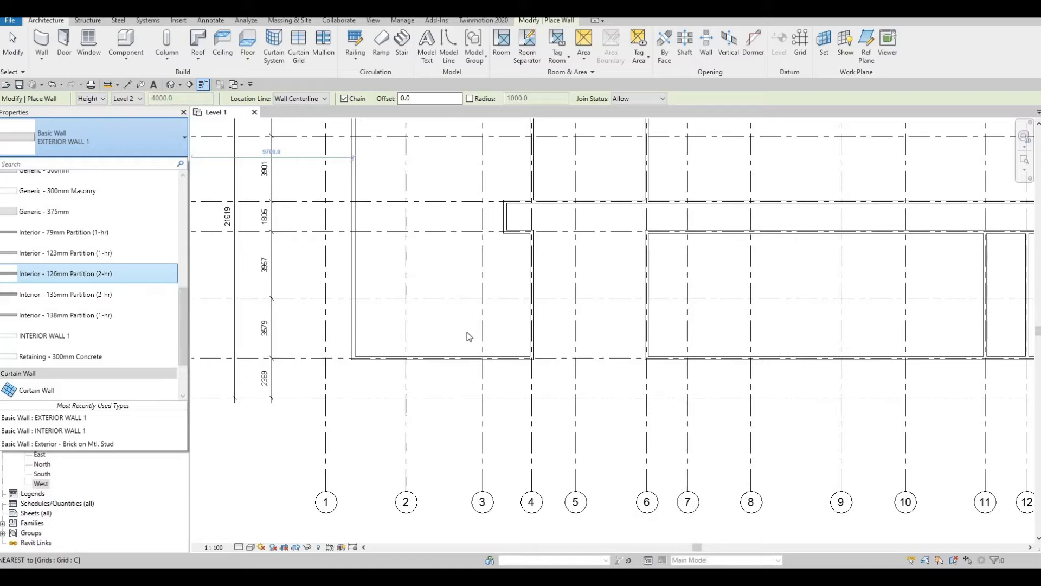
{"action": "key", "text": "Escape"}
{"action": "key", "text": "Escape"}
{"action": "key", "text": "Escape"}
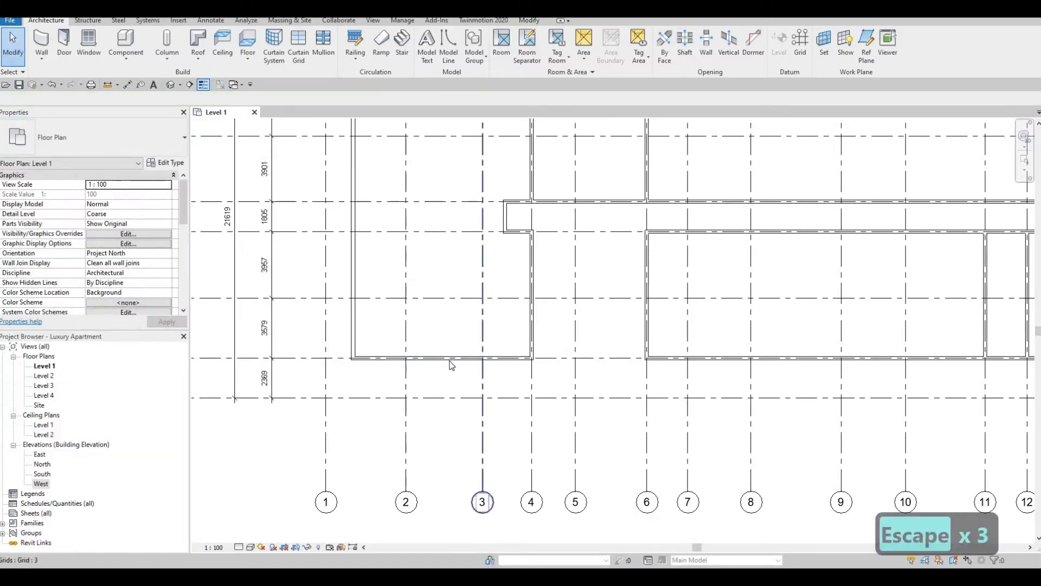
Draw an EXTERIOR WALL 1 wall along grid line 4 from the corner on G to 1000 mm beyond grid line H
{"action": "left_click", "coordinate": [451, 359]}
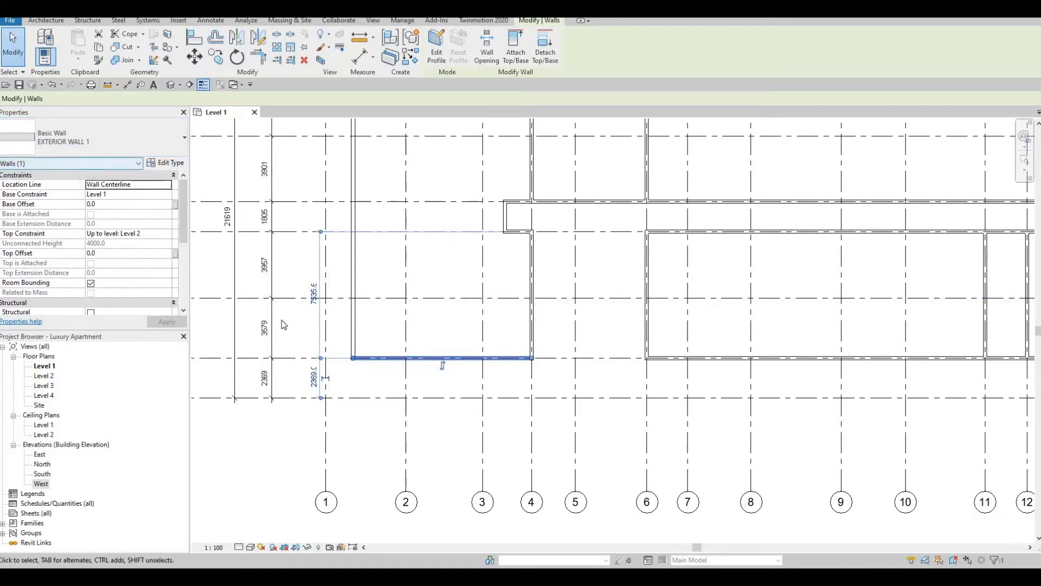
{"action": "key", "text": "c"}
{"action": "key", "text": "s"}
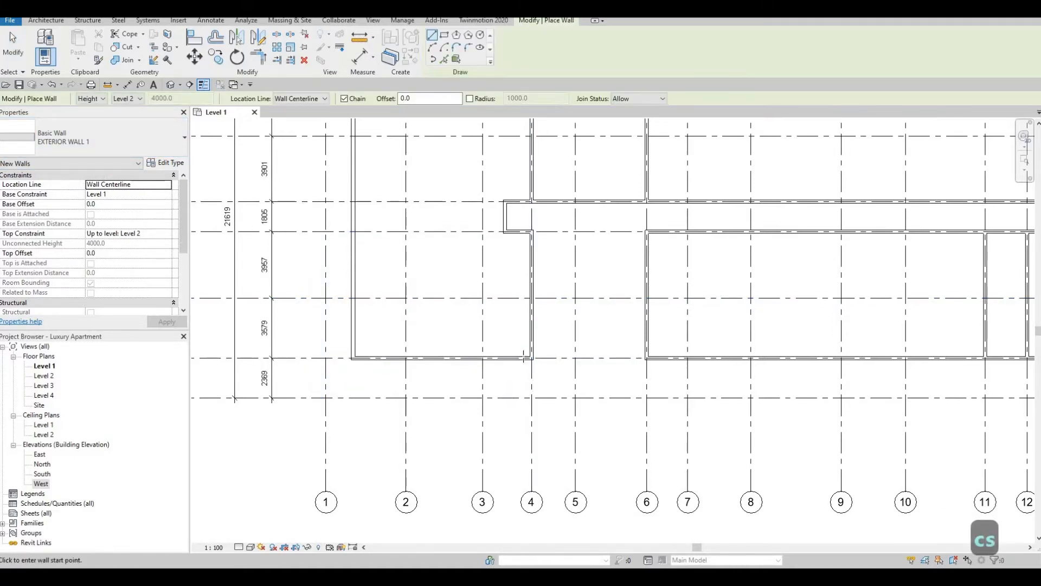
{"action": "scroll", "coordinate": [525, 355], "scroll_direction": "up", "scroll_amount": 4}
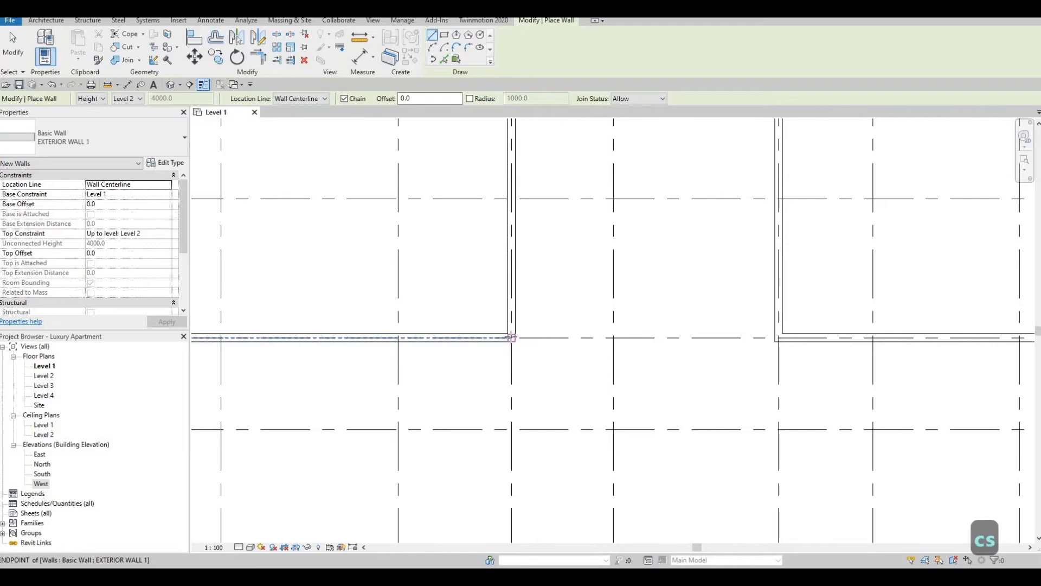
{"action": "left_click", "coordinate": [512, 337]}
{"action": "scroll", "coordinate": [515, 352], "scroll_direction": "down", "scroll_amount": 3}
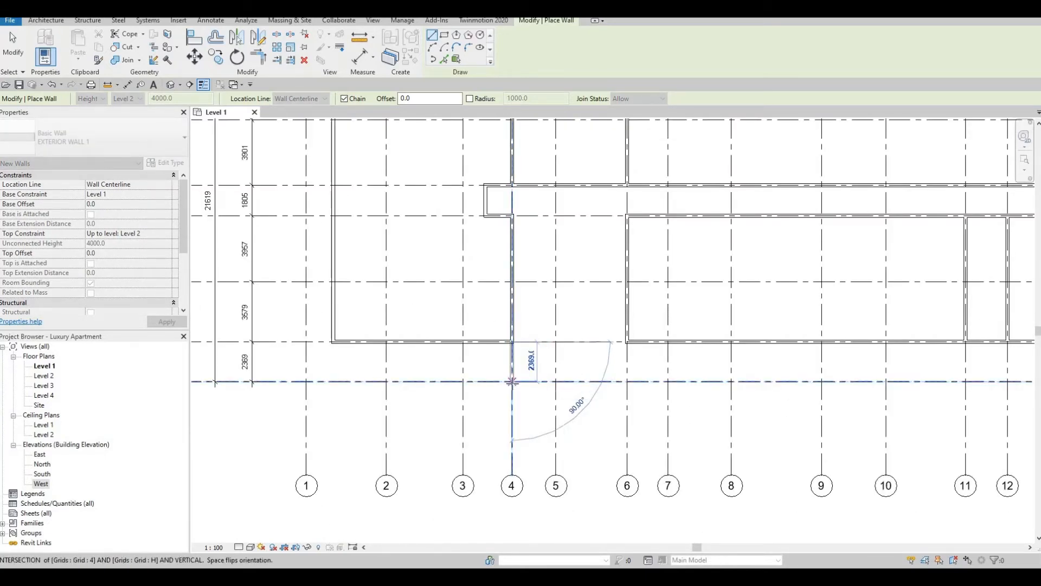
{"action": "scroll", "coordinate": [515, 381], "scroll_direction": "down", "scroll_amount": 2}
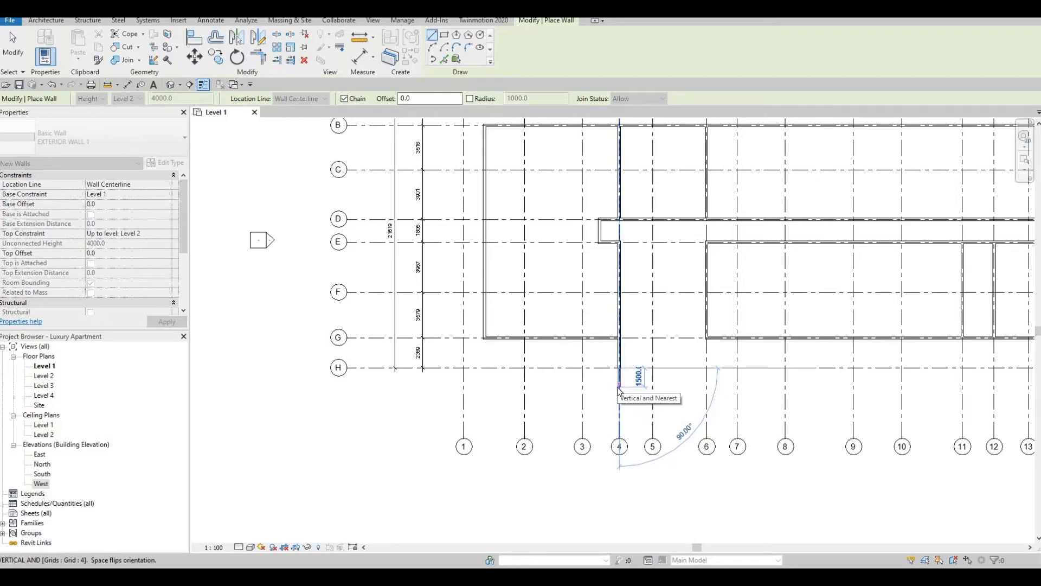
{"action": "type", "text": "1000"}
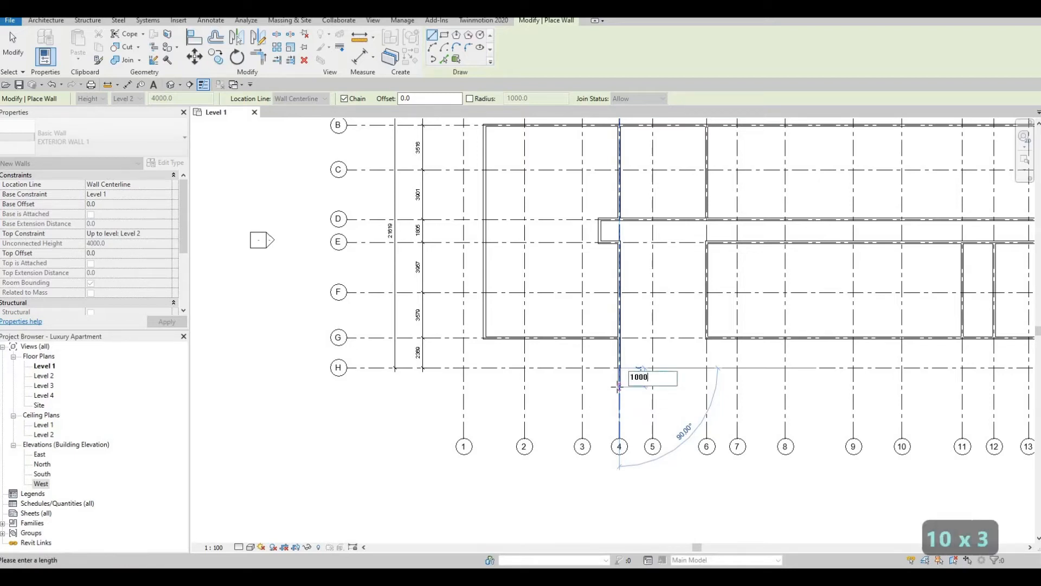
{"action": "key", "text": "Return"}
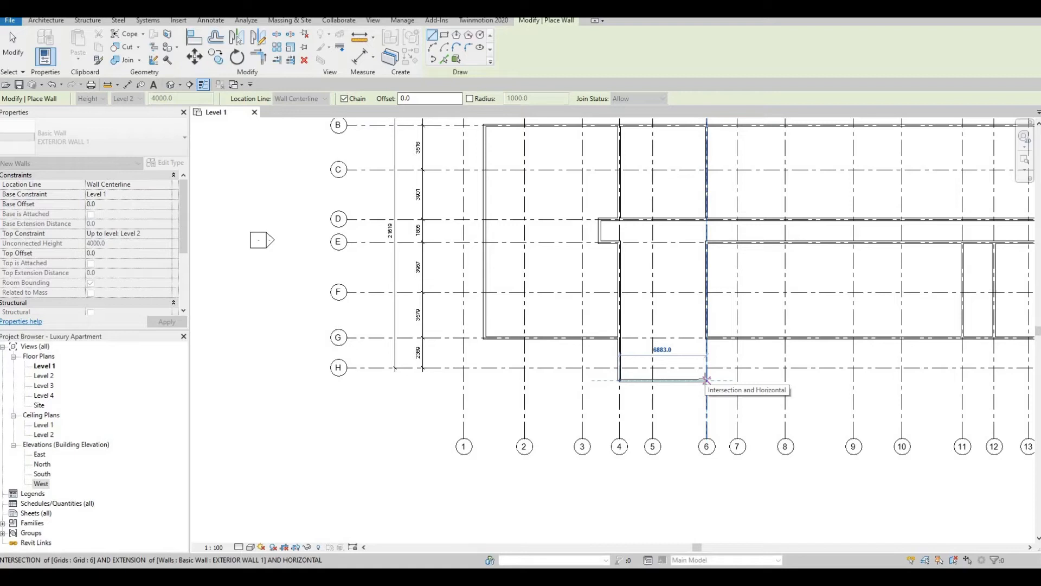
Continue the exterior wall horizontally to grid line 6, and along grid line 6 back to the exterior wall on G
{"action": "left_click", "coordinate": [706, 380]}
{"action": "scroll", "coordinate": [701, 367], "scroll_direction": "up", "scroll_amount": 2}
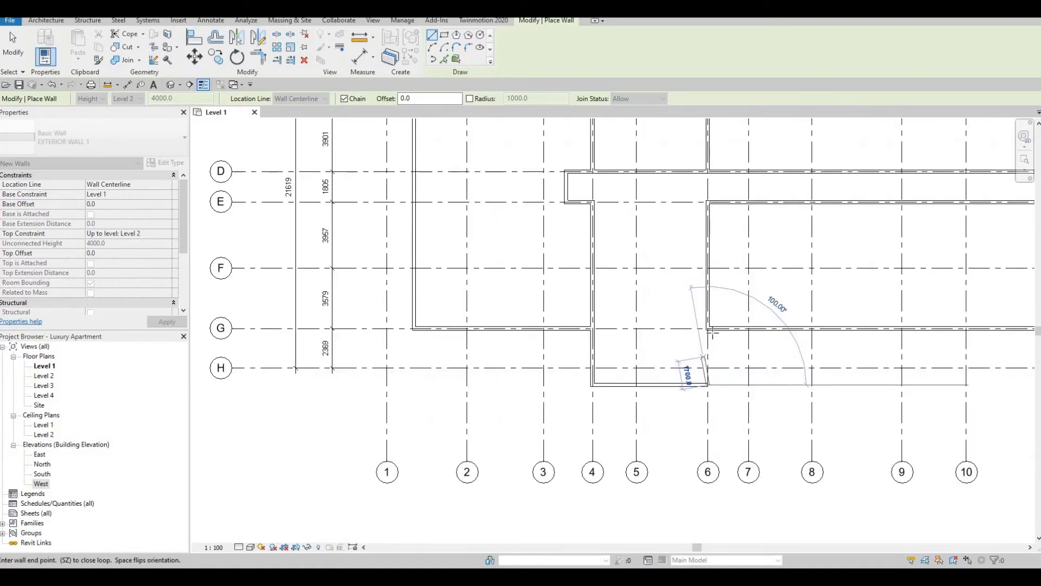
{"action": "scroll", "coordinate": [712, 335], "scroll_direction": "up", "scroll_amount": 1}
{"action": "left_click", "coordinate": [702, 348]}
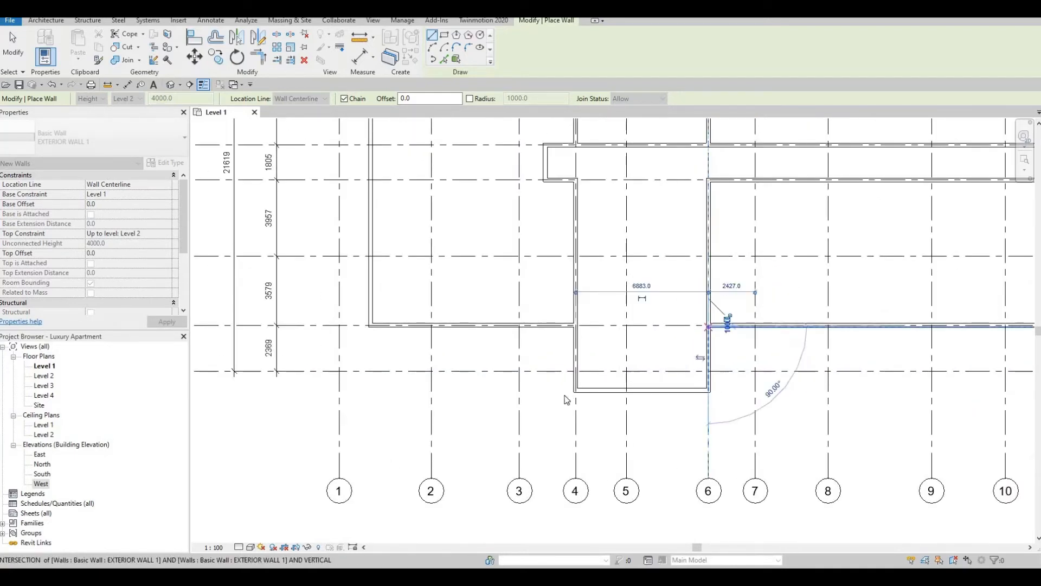
{"action": "key", "text": "Escape"}
{"action": "key", "text": "Escape"}
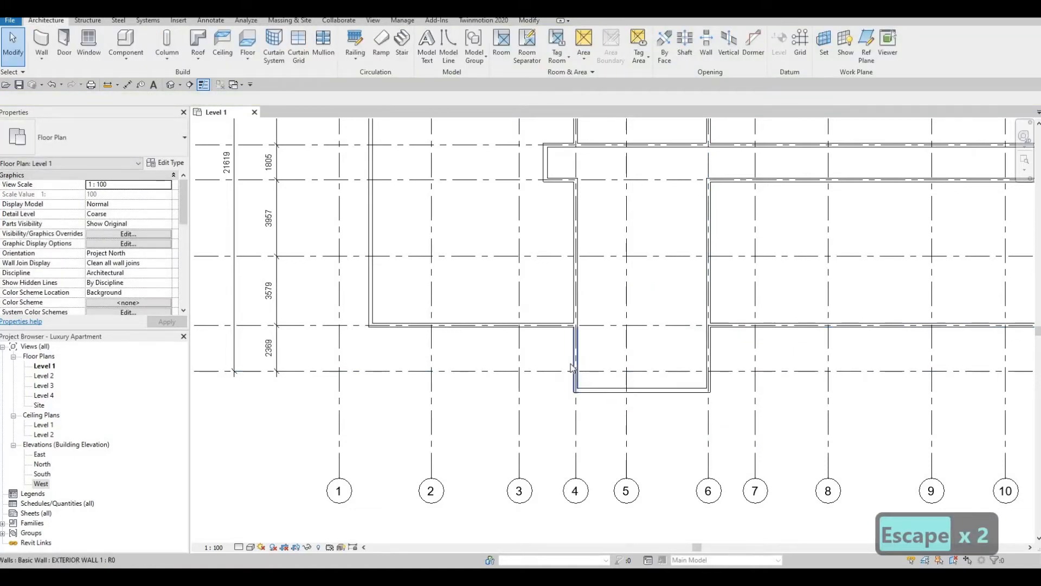
Draw an INTERIOR WALL 1 wall from the midpoint of the corridor's western end wall horizontally to the western exterior wall
{"action": "scroll", "coordinate": [542, 368], "scroll_direction": "down", "scroll_amount": 2}
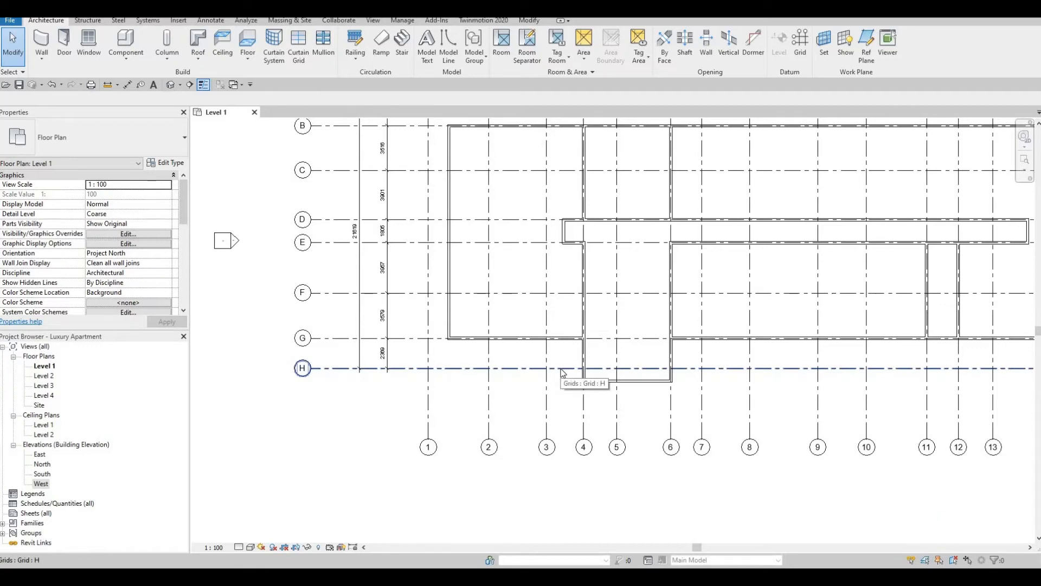
{"action": "middle_click_drag", "start_coordinate": [509, 377], "coordinate": [534, 326]}
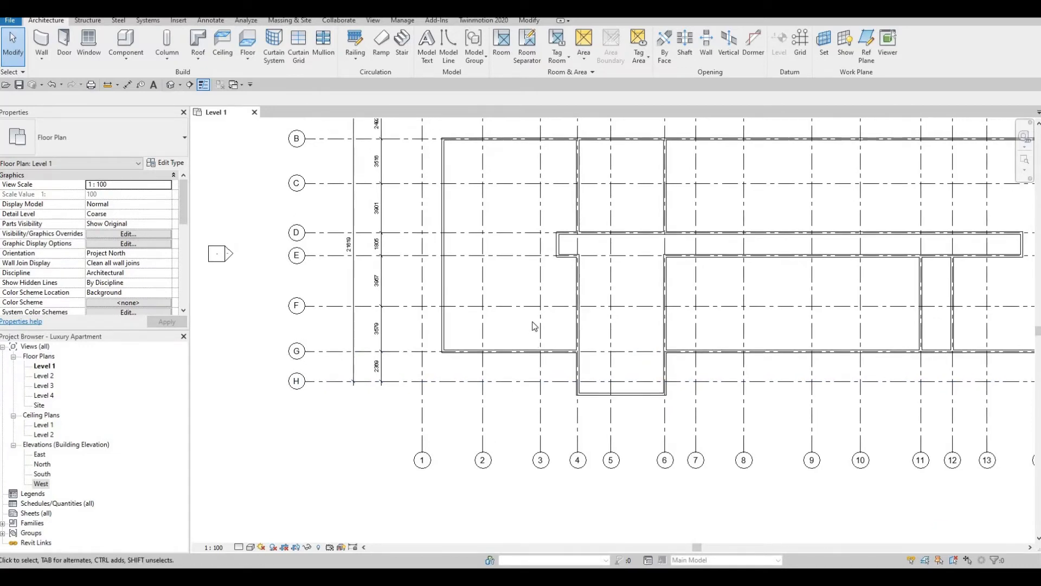
{"action": "scroll", "coordinate": [500, 215], "scroll_direction": "up", "scroll_amount": 2}
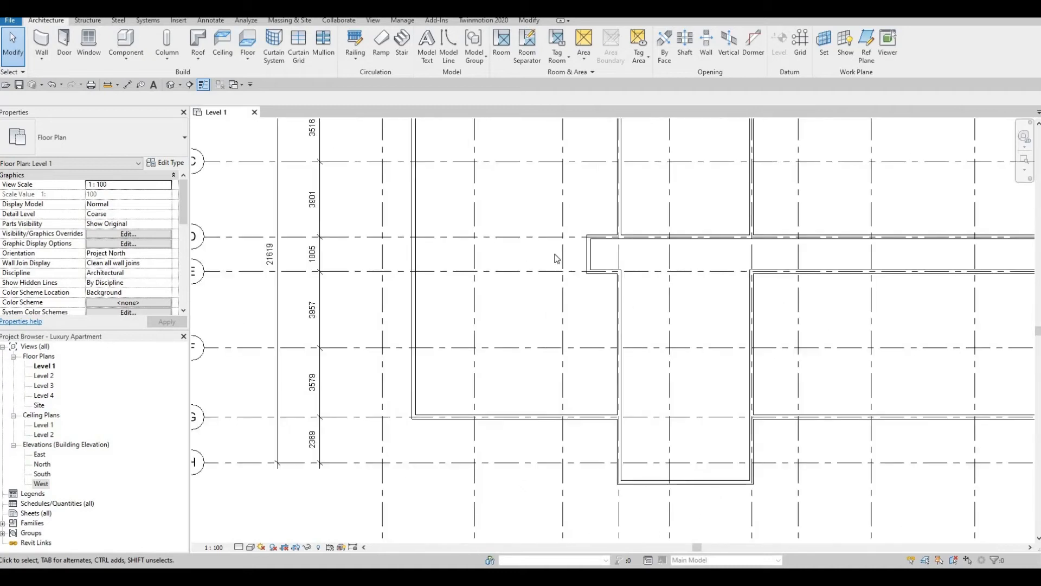
{"action": "middle_click_drag", "start_coordinate": [573, 326], "coordinate": [602, 370]}
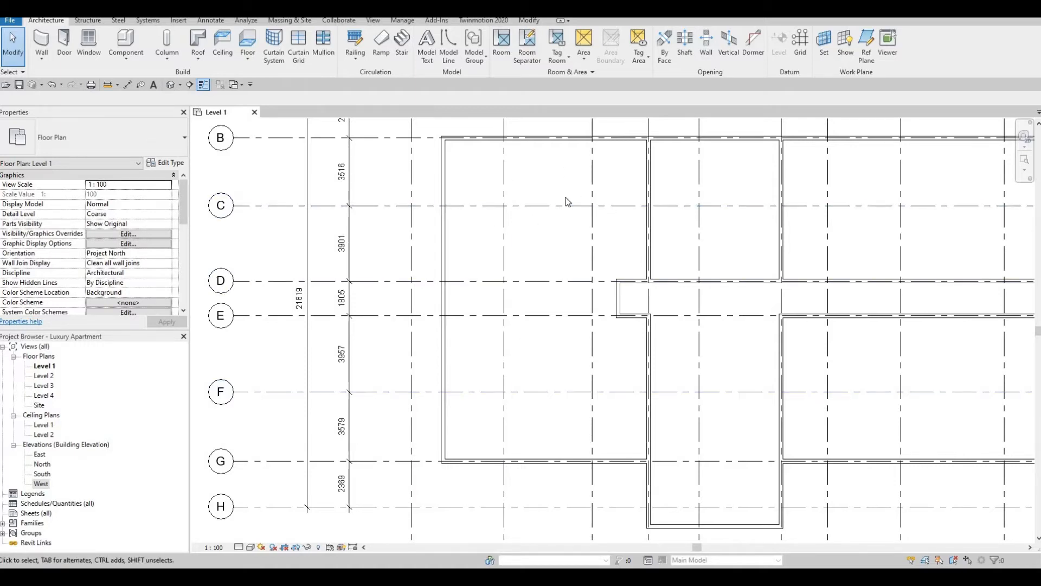
{"action": "middle_click_drag", "start_coordinate": [585, 317], "coordinate": [617, 274]}
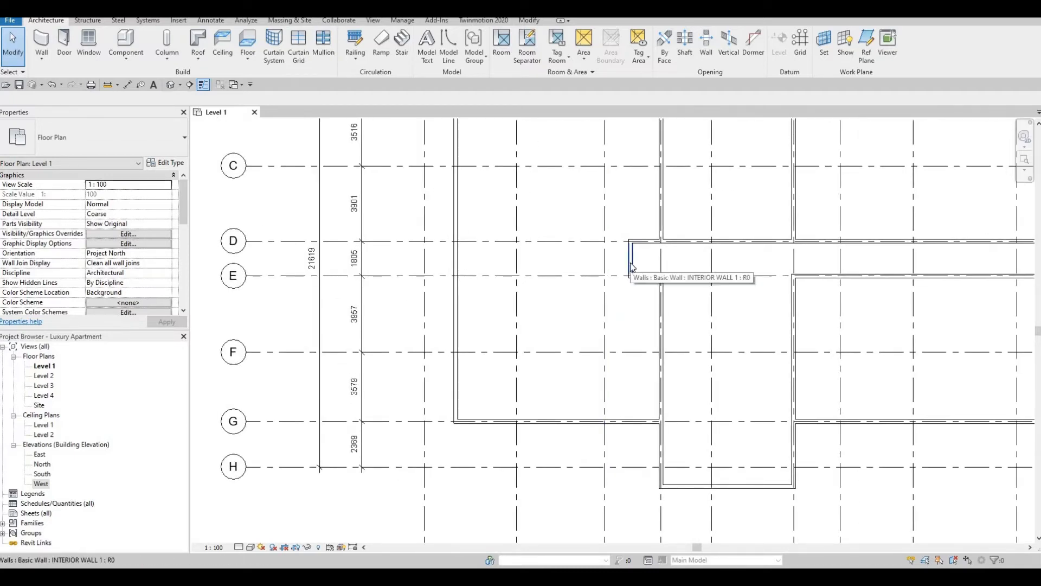
{"action": "left_click", "coordinate": [631, 267]}
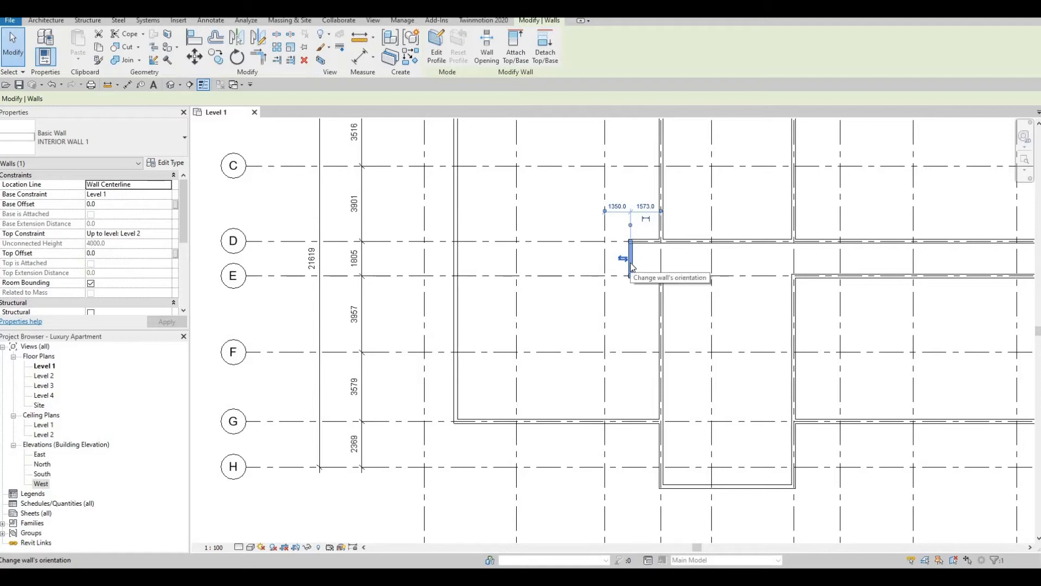
{"action": "key", "text": "c"}
{"action": "key", "text": "s"}
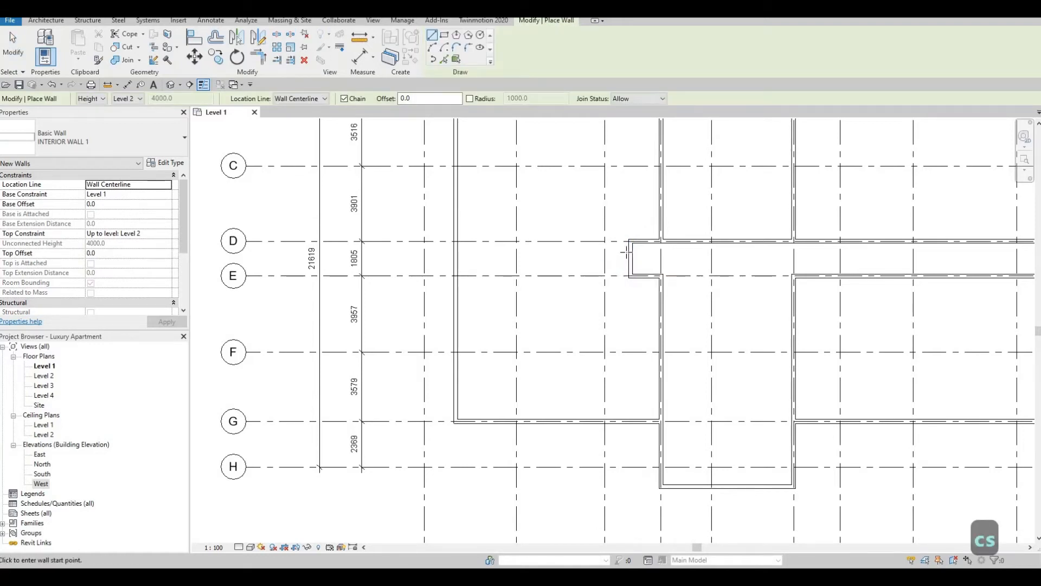
{"action": "scroll", "coordinate": [628, 259], "scroll_direction": "up", "scroll_amount": 1}
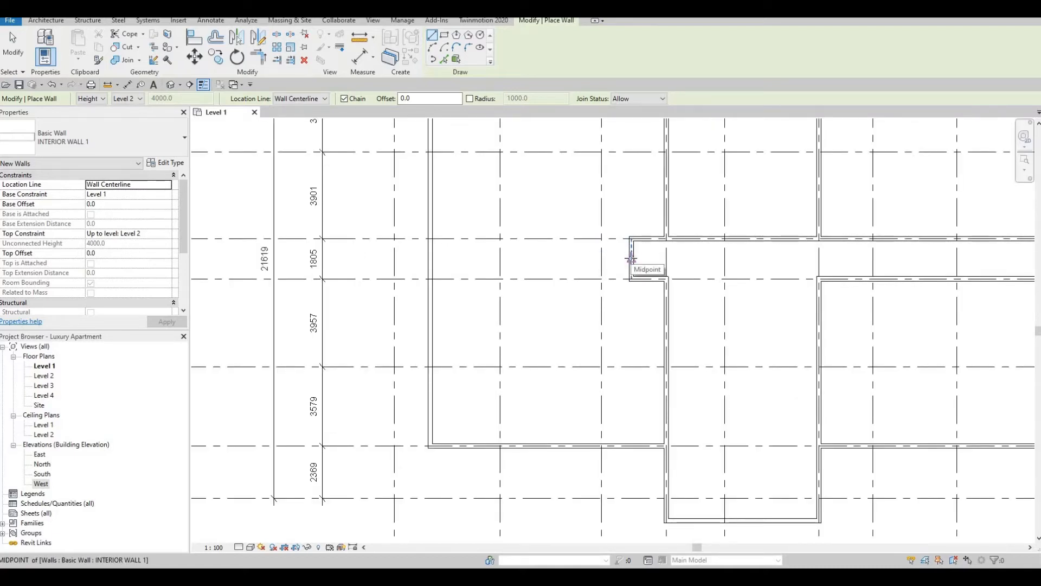
{"action": "left_click", "coordinate": [630, 259]}
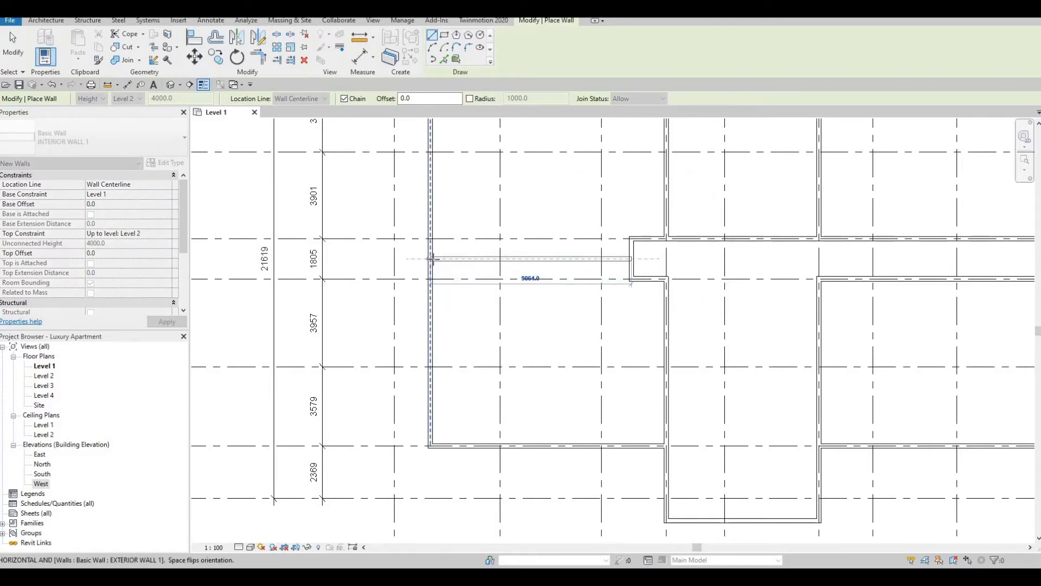
{"action": "left_click", "coordinate": [433, 259]}
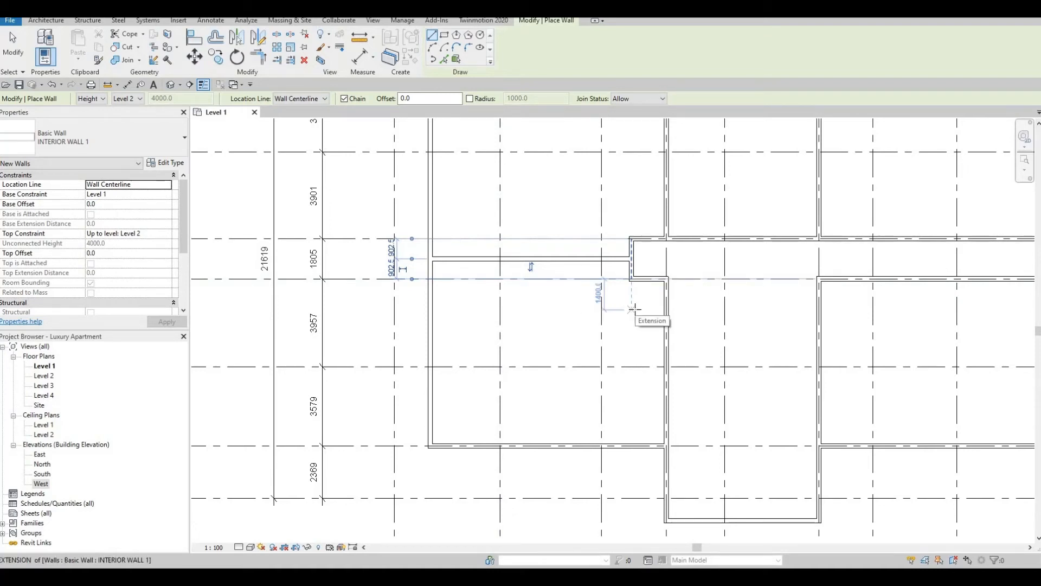
{"action": "key", "text": "Escape"}
{"action": "key", "text": "Escape"}
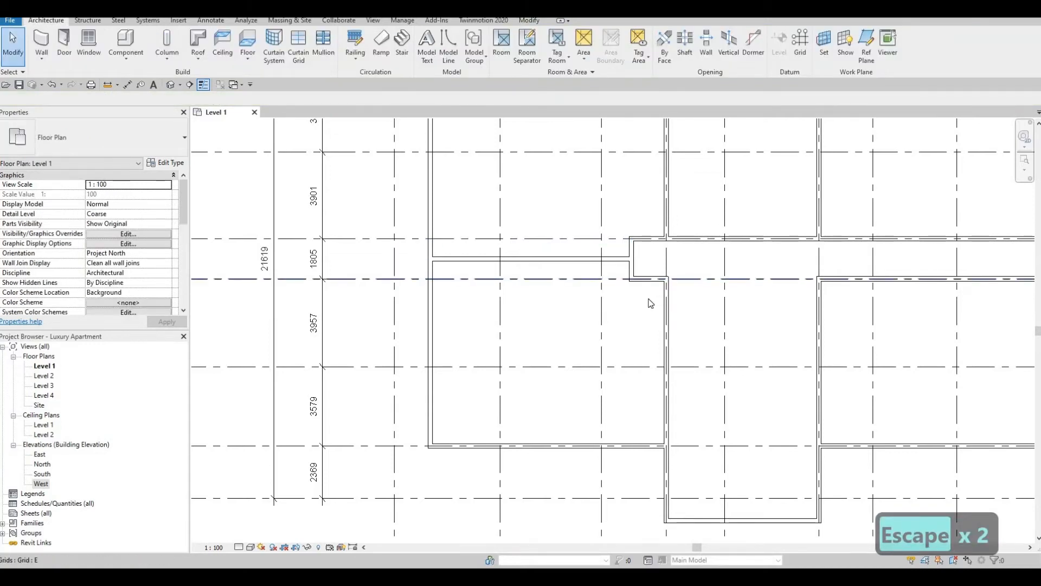
Delete the short interior wall on E west of grid line 4, and shorten the corridor wall on D back to grid line 4
{"action": "scroll", "coordinate": [637, 278], "scroll_direction": "up", "scroll_amount": 1}
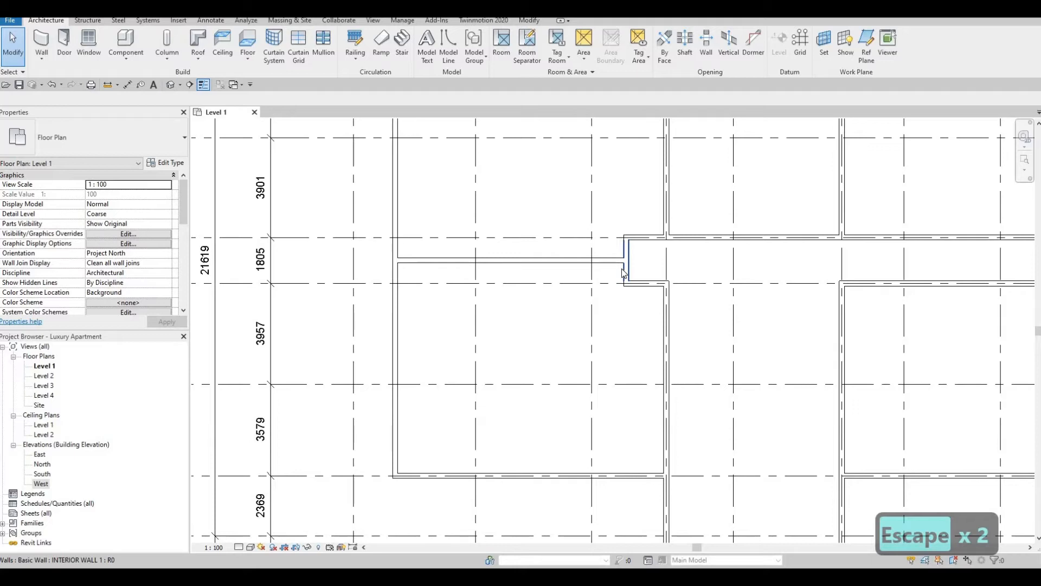
{"action": "left_click", "coordinate": [646, 293]}
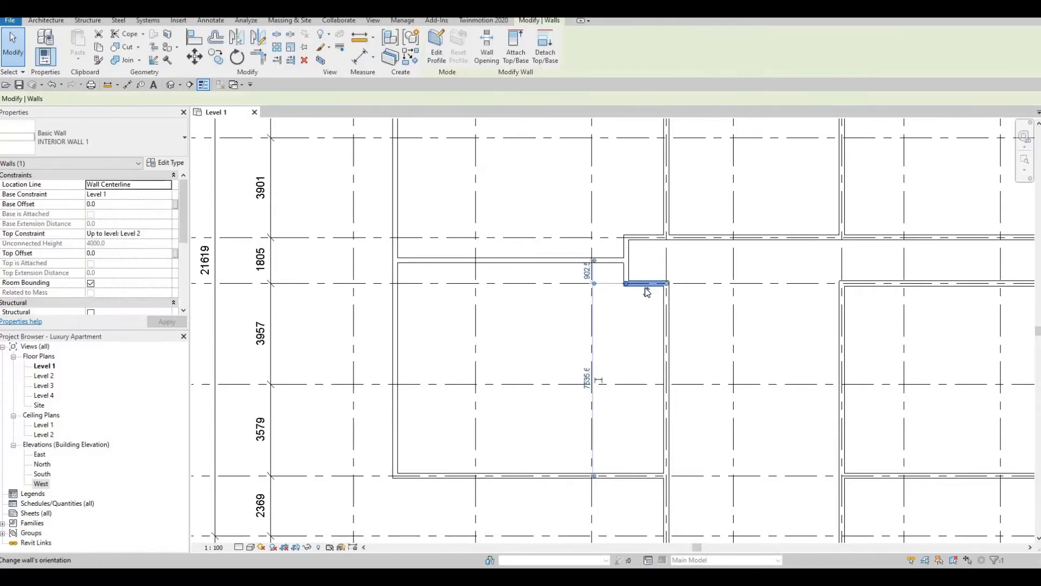
{"action": "key", "text": "Delete"}
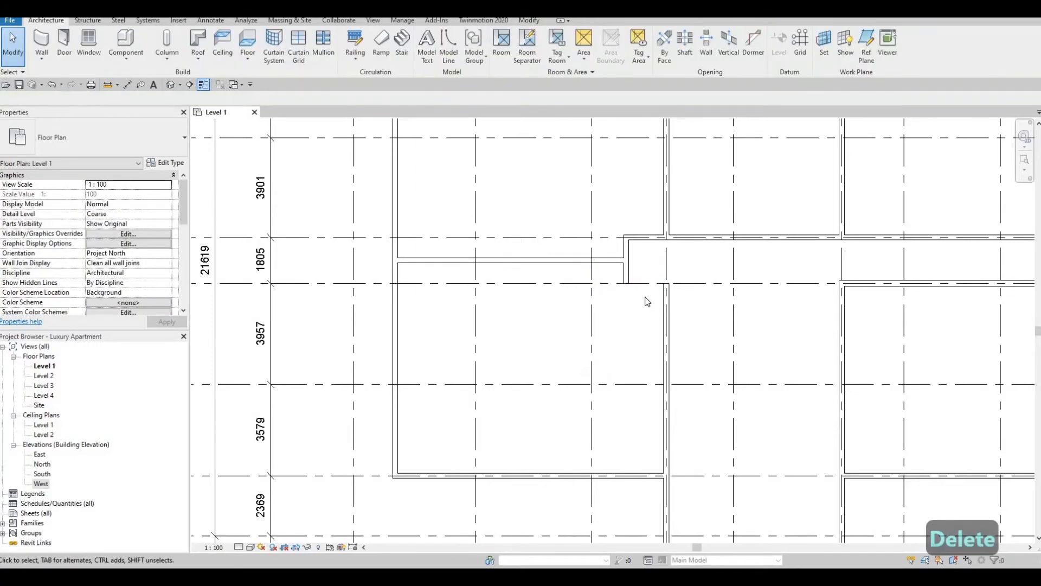
{"action": "left_click", "coordinate": [633, 237]}
{"action": "left_click_drag", "start_coordinate": [634, 238], "coordinate": [666, 238]}
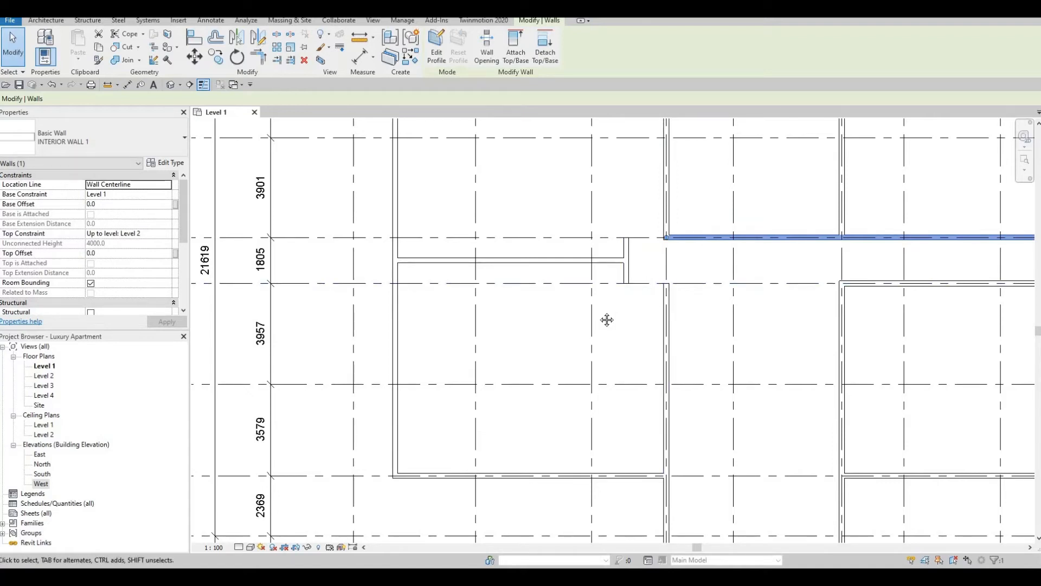
Examine the open wall ends at the corridor's western end between grid lines D and E, near grid line 4
{"action": "middle_click_drag", "start_coordinate": [605, 358], "coordinate": [607, 348]}
{"action": "middle_click_drag", "start_coordinate": [629, 295], "coordinate": [663, 225]}
{"action": "scroll", "coordinate": [653, 198], "scroll_direction": "up", "scroll_amount": 2}
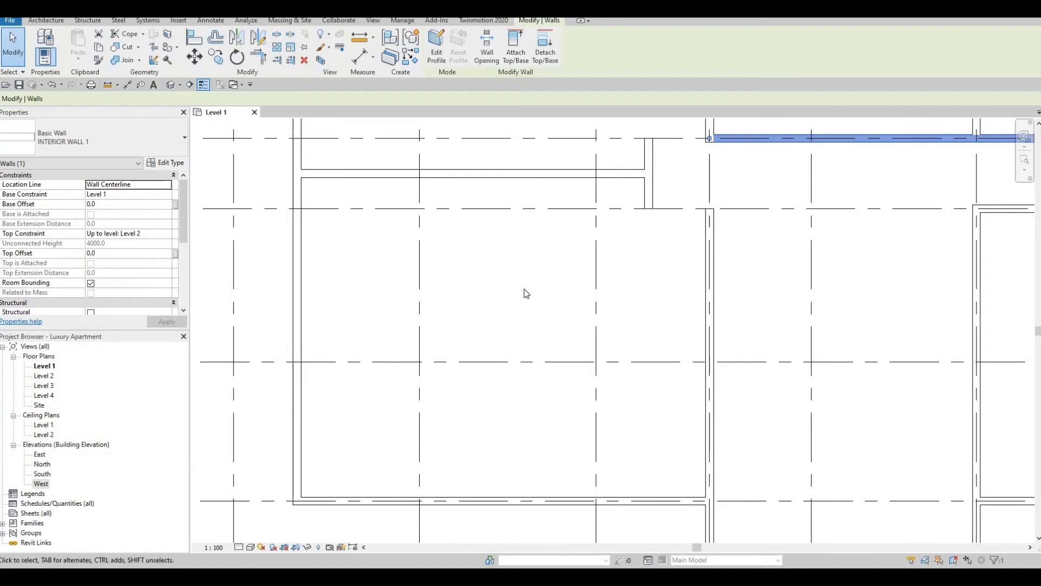
{"action": "middle_click_drag", "start_coordinate": [582, 364], "coordinate": [569, 432]}
{"action": "scroll", "coordinate": [568, 433], "scroll_direction": "down", "scroll_amount": 2}
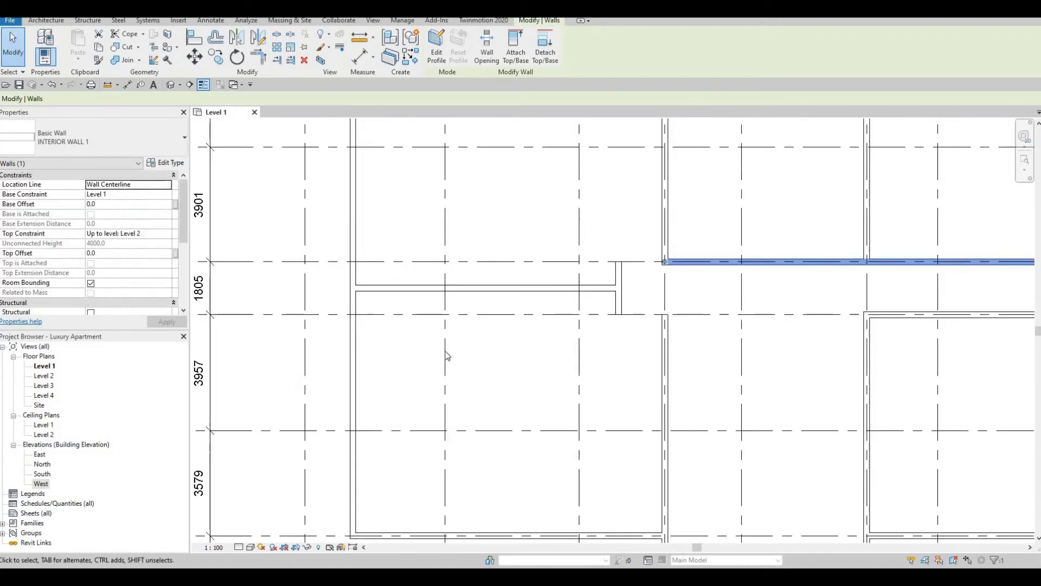
{"action": "middle_click_drag", "start_coordinate": [660, 263], "coordinate": [659, 183]}
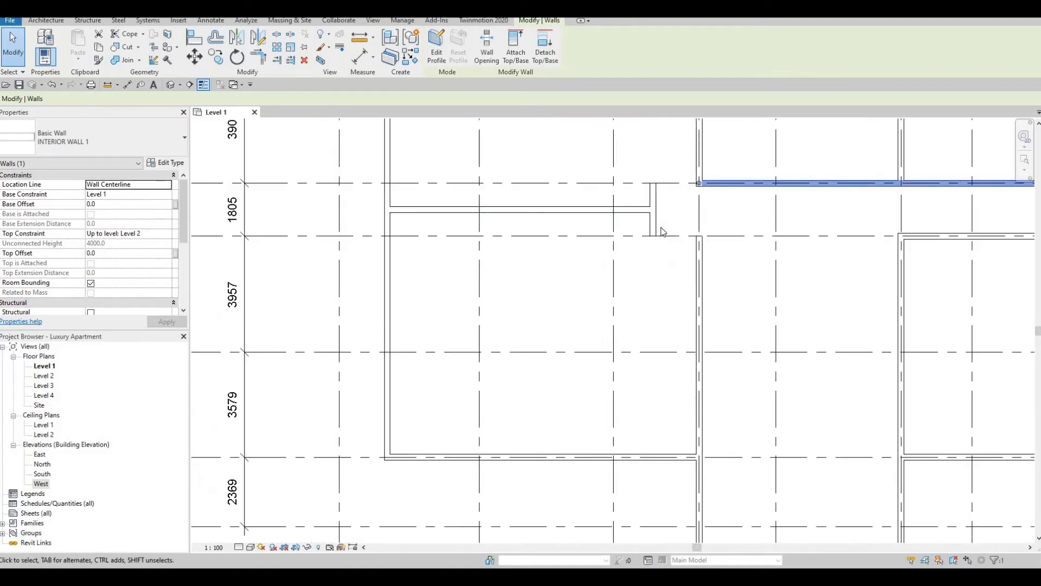
{"action": "scroll", "coordinate": [715, 193], "scroll_direction": "up", "scroll_amount": 1}
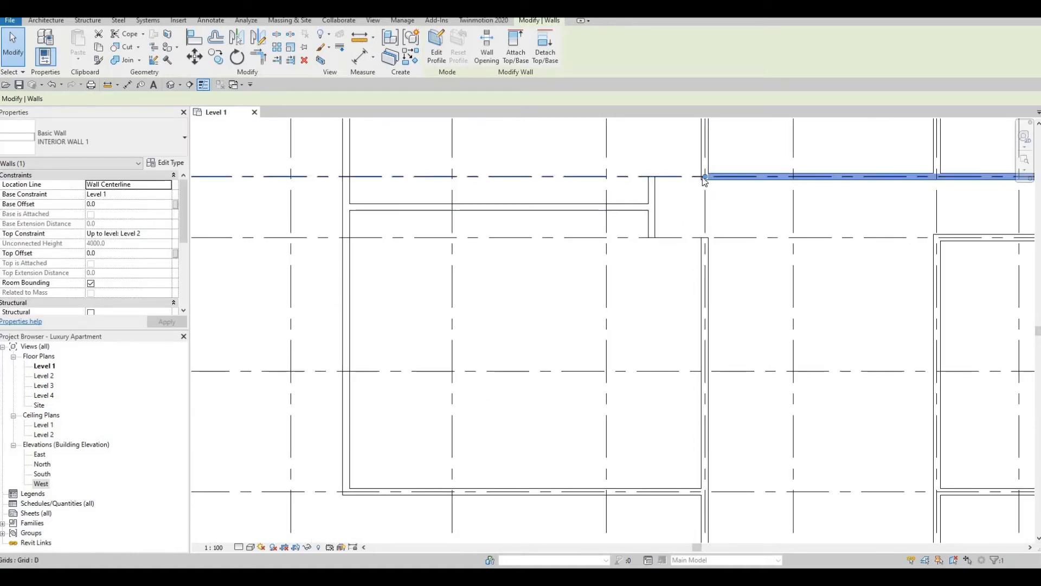
{"action": "left_click_drag", "start_coordinate": [705, 177], "coordinate": [657, 194]}
{"action": "middle_click_drag", "start_coordinate": [728, 200], "coordinate": [731, 218]}
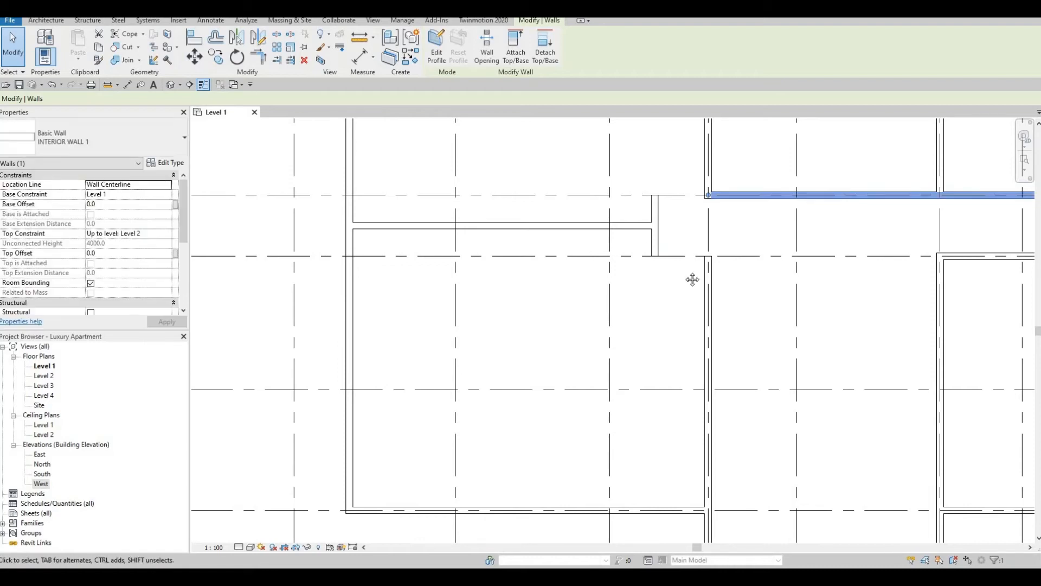
{"action": "middle_click_drag", "start_coordinate": [670, 198], "coordinate": [658, 261]}
{"action": "scroll", "coordinate": [672, 265], "scroll_direction": "down", "scroll_amount": 2}
{"action": "scroll", "coordinate": [568, 216], "scroll_direction": "down", "scroll_amount": 2}
{"action": "middle_click_drag", "start_coordinate": [577, 291], "coordinate": [602, 300]}
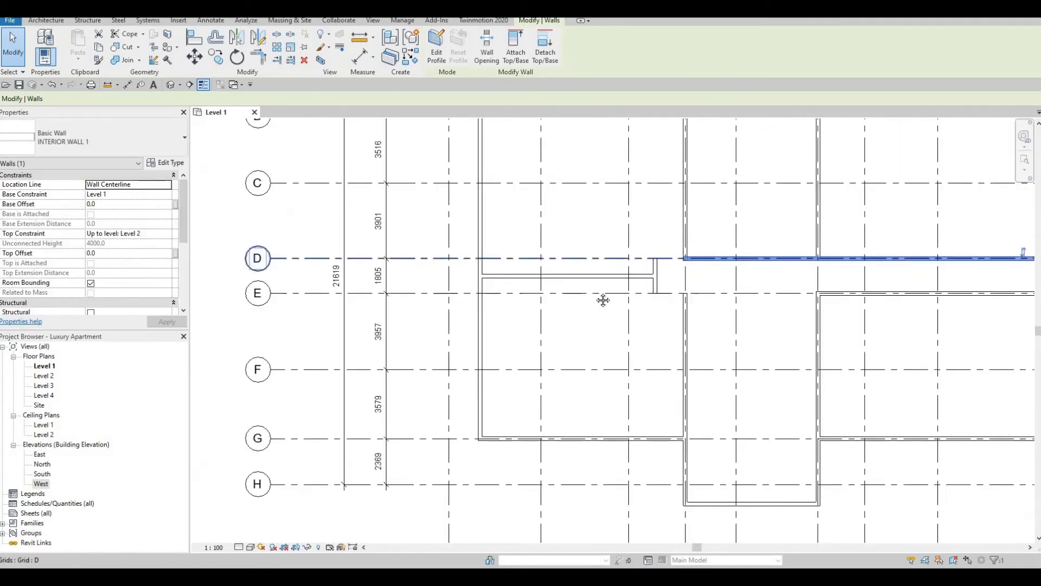
{"action": "middle_click_drag", "start_coordinate": [590, 247], "coordinate": [614, 324]}
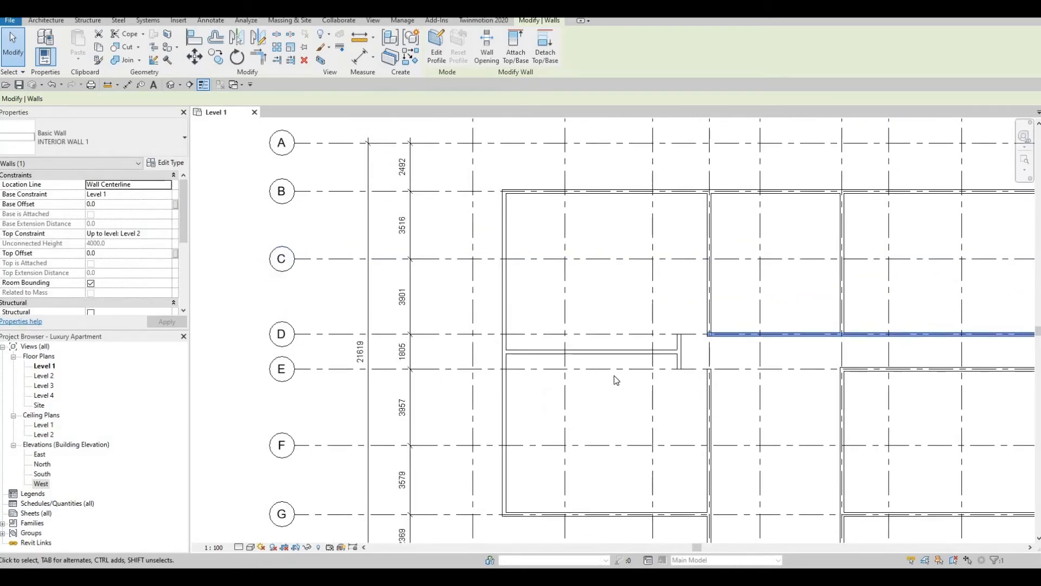
{"action": "middle_click_drag", "start_coordinate": [687, 286], "coordinate": [673, 227]}
{"action": "scroll", "coordinate": [660, 267], "scroll_direction": "up", "scroll_amount": 3}
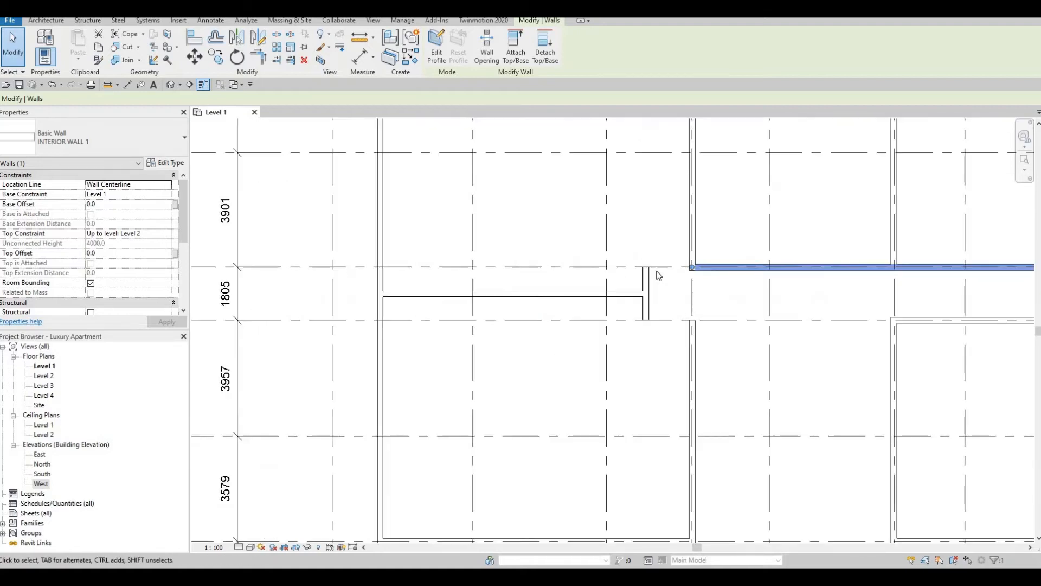
{"action": "middle_click_drag", "start_coordinate": [661, 332], "coordinate": [657, 279]}
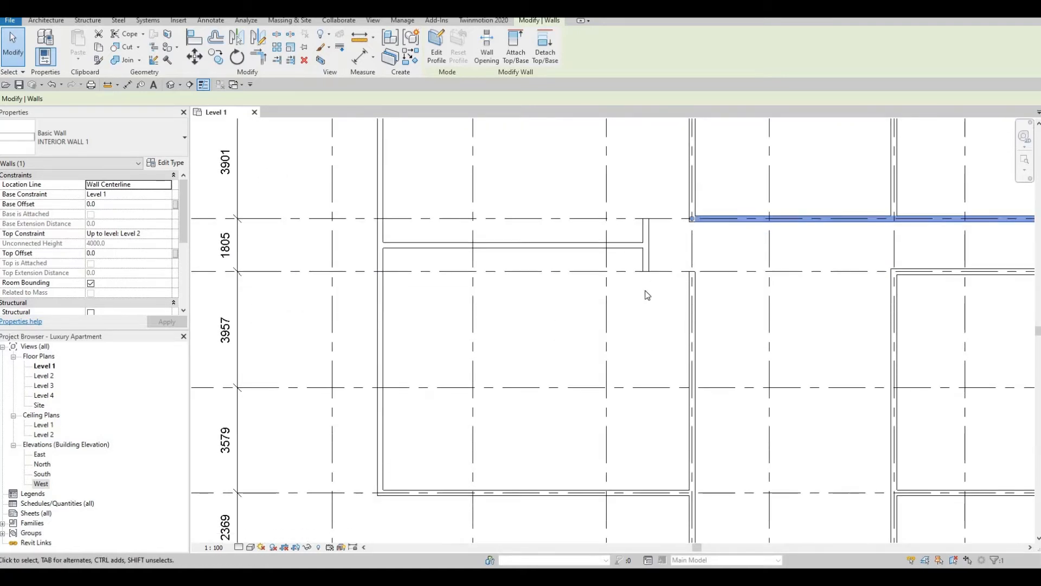
{"action": "scroll", "coordinate": [646, 292], "scroll_direction": "up", "scroll_amount": 1}
{"action": "scroll", "coordinate": [653, 293], "scroll_direction": "up", "scroll_amount": 1}
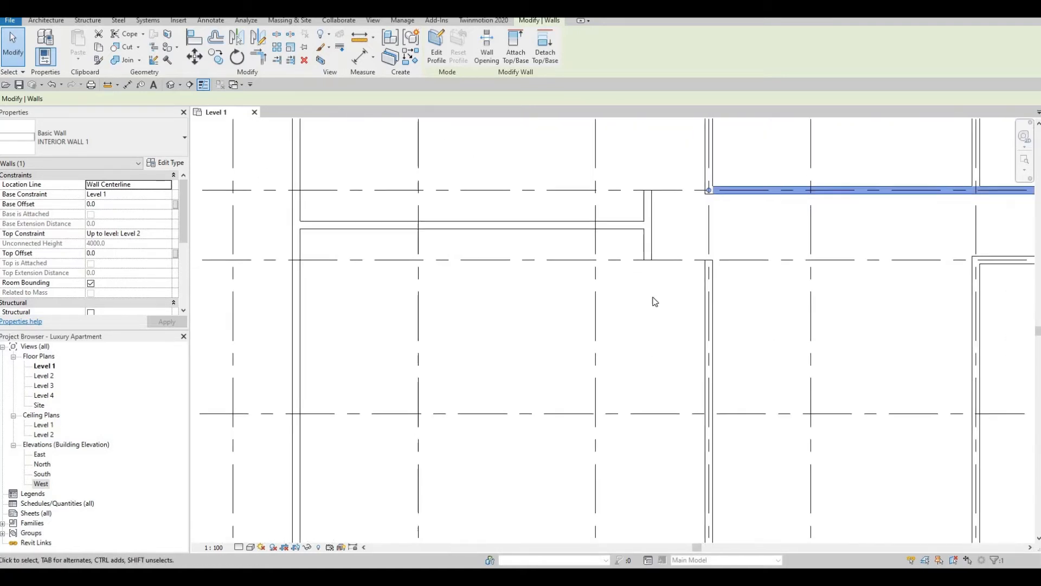
{"action": "middle_click_drag", "start_coordinate": [651, 292], "coordinate": [652, 291]}
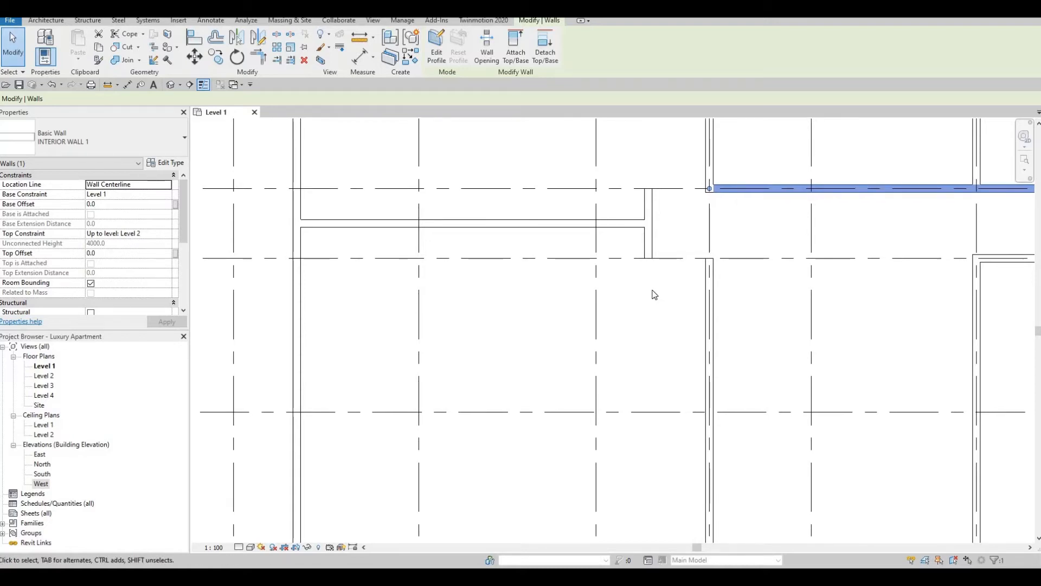
{"action": "scroll", "coordinate": [646, 262], "scroll_direction": "up", "scroll_amount": 2}
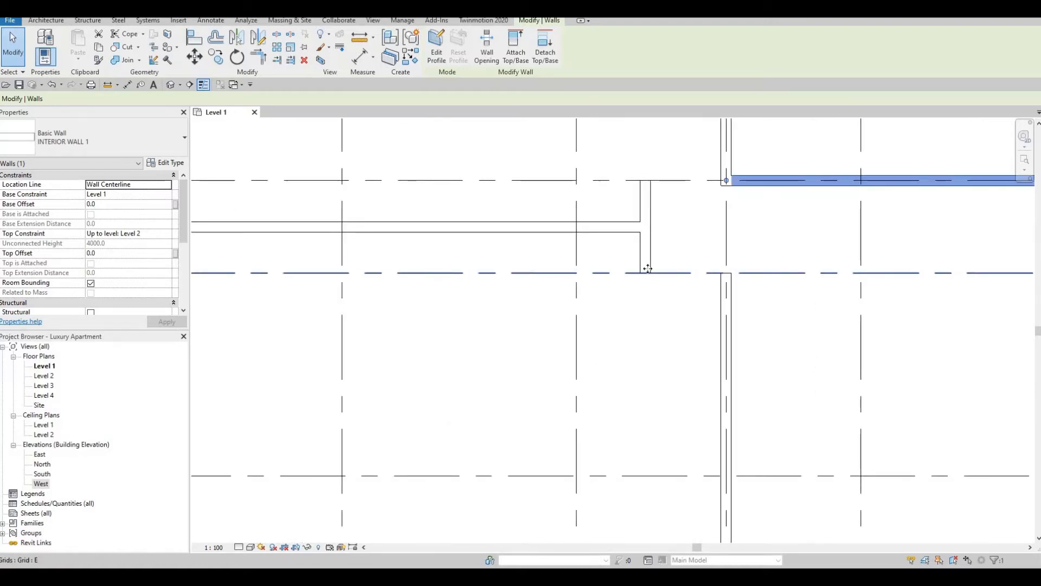
Undo the last two wall edits and shorten the horizontal wall on the upper grid line to end at the long vertical wall
{"action": "left_click", "coordinate": [650, 278]}
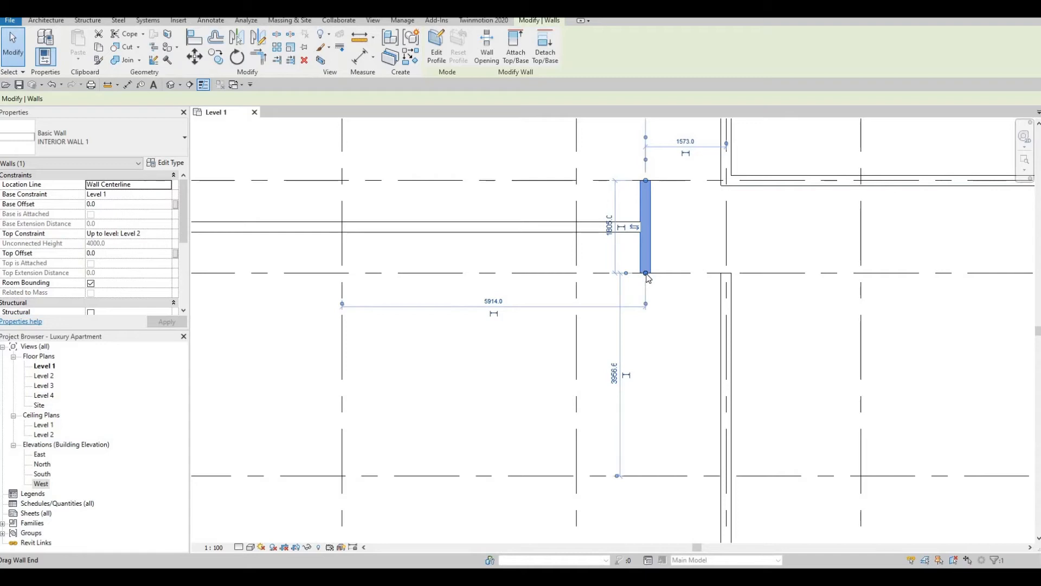
{"action": "left_click_drag", "start_coordinate": [646, 274], "coordinate": [646, 274]}
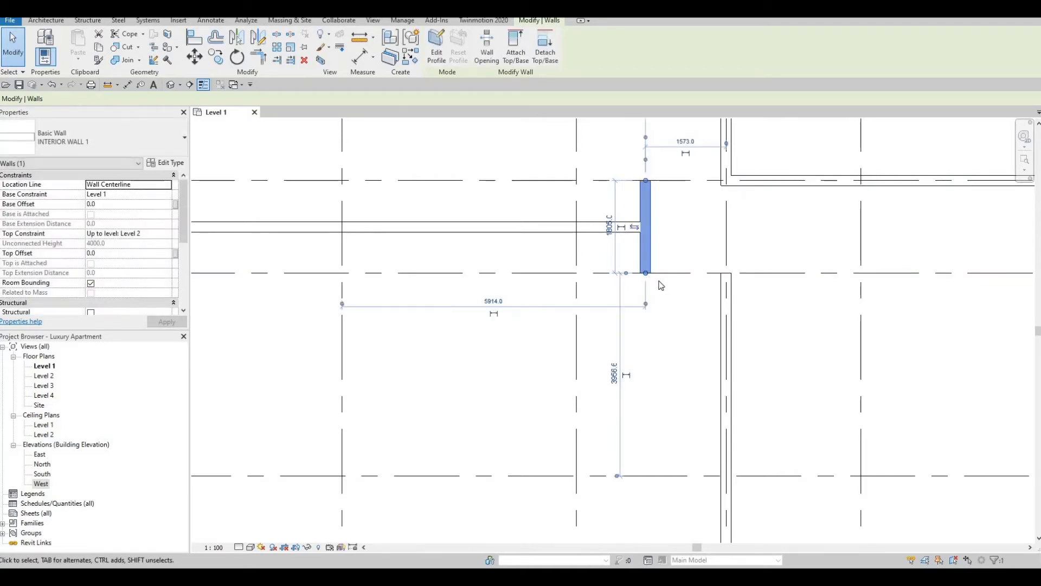
{"action": "key", "text": "ctrl+z"}
{"action": "key", "text": "ctrl+z"}
{"action": "scroll", "coordinate": [637, 285], "scroll_direction": "up", "scroll_amount": 2}
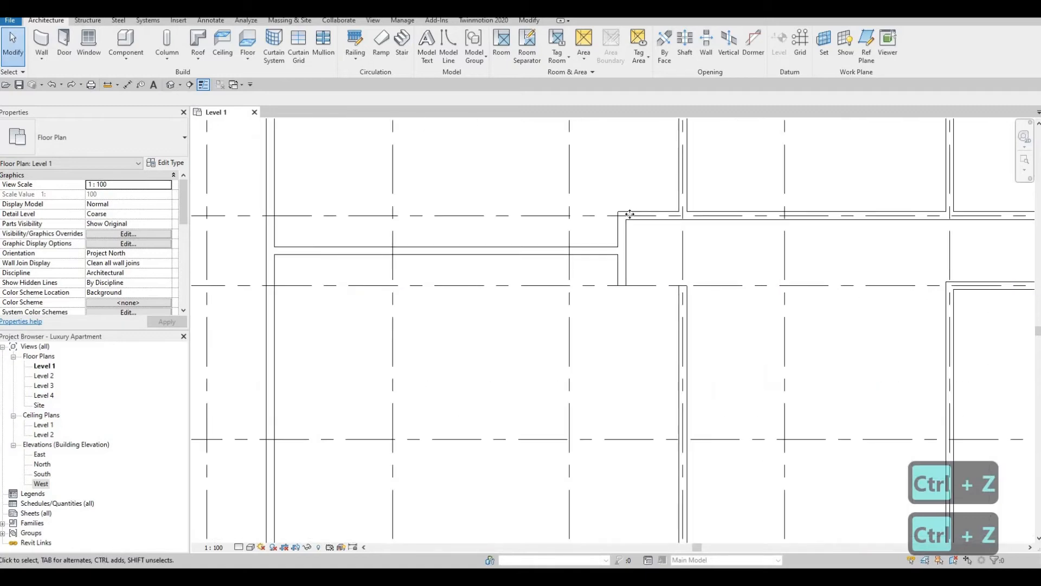
{"action": "left_click", "coordinate": [627, 215]}
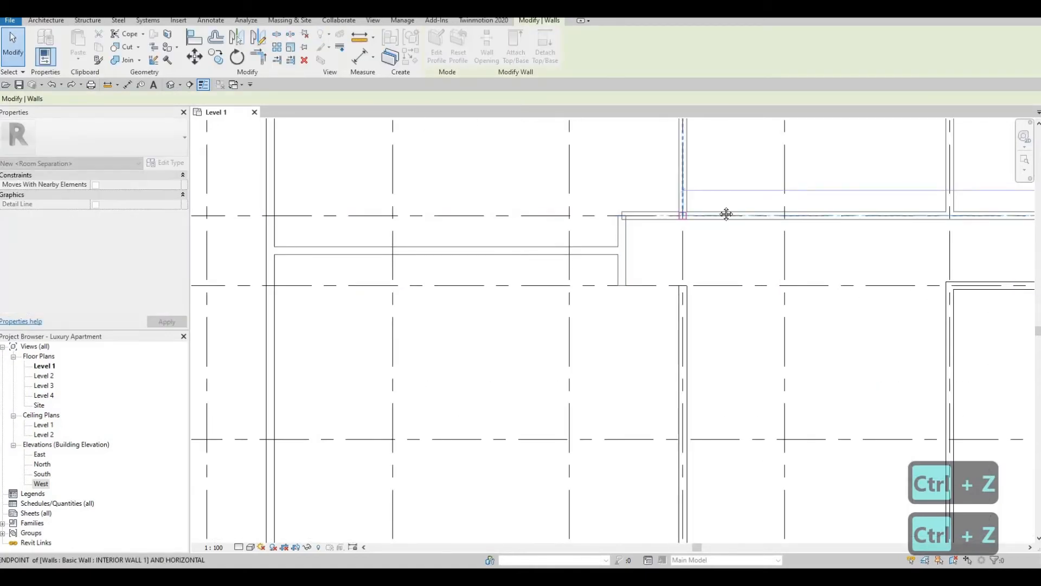
{"action": "scroll", "coordinate": [691, 219], "scroll_direction": "up", "scroll_amount": 2}
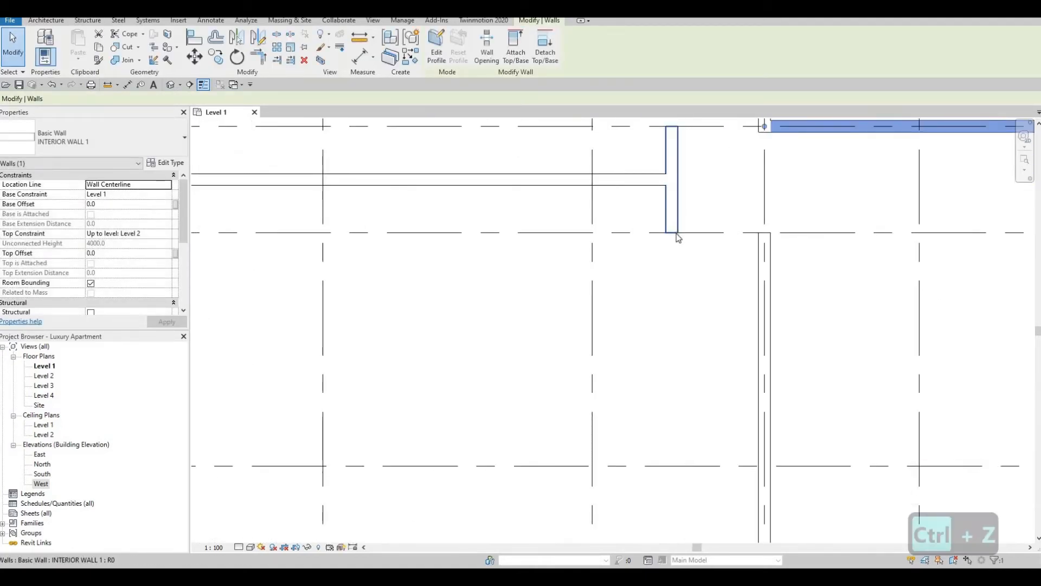
Try stretching the short vertical wall's lower end past grid E to 2000 mm long, and return the end to the grid line
{"action": "left_click", "coordinate": [676, 233]}
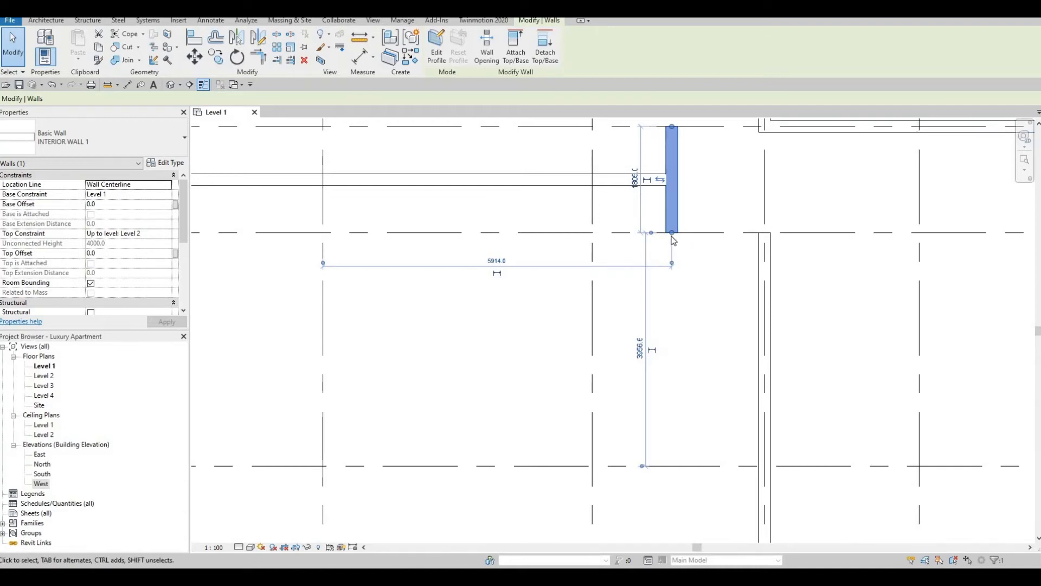
{"action": "left_click_drag", "start_coordinate": [672, 232], "coordinate": [672, 244]}
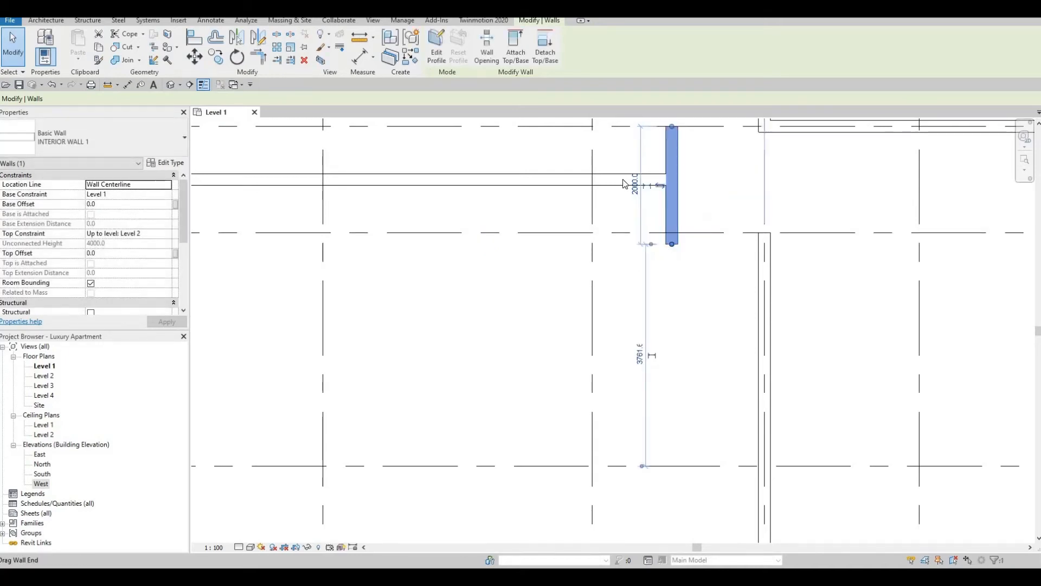
{"action": "scroll", "coordinate": [646, 196], "scroll_direction": "up", "scroll_amount": 4}
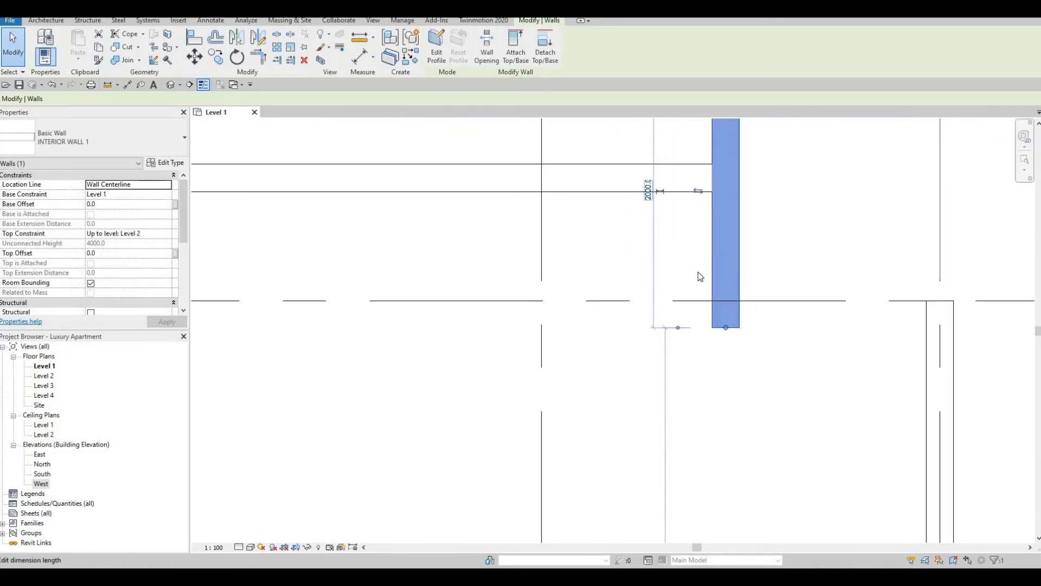
{"action": "key", "text": "r"}
{"action": "key", "text": "s"}
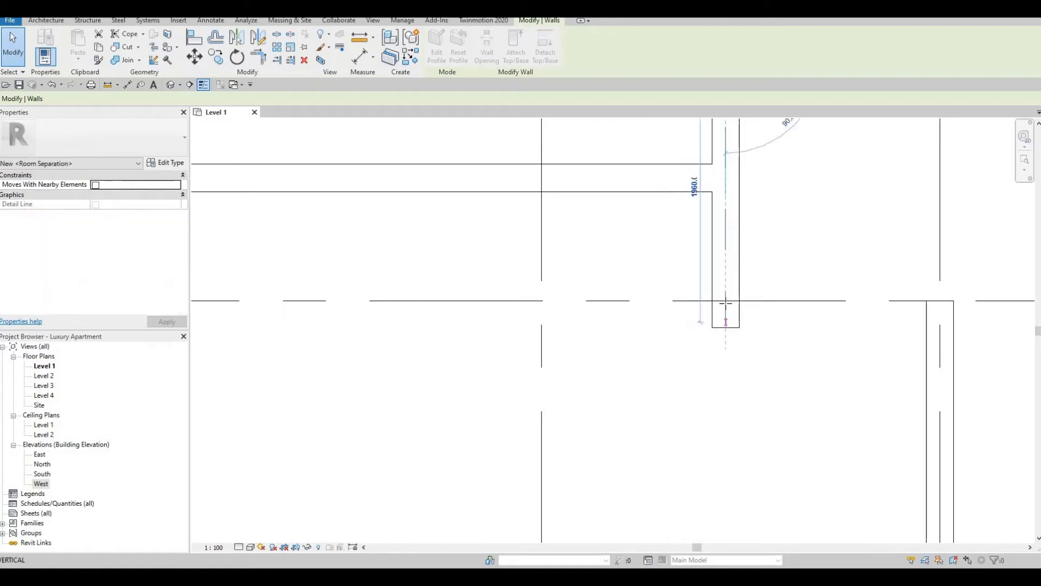
{"action": "left_click_drag", "start_coordinate": [726, 303], "coordinate": [726, 302]}
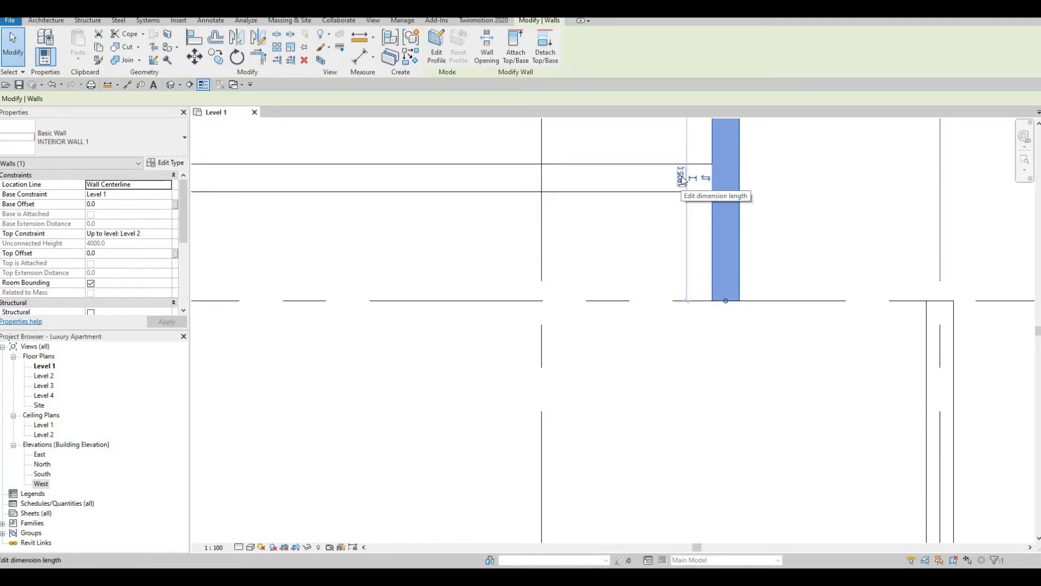
Set the short vertical wall's length to 2205 mm
{"action": "scroll", "coordinate": [682, 181], "scroll_direction": "up", "scroll_amount": 2}
{"action": "left_click", "coordinate": [685, 200]}
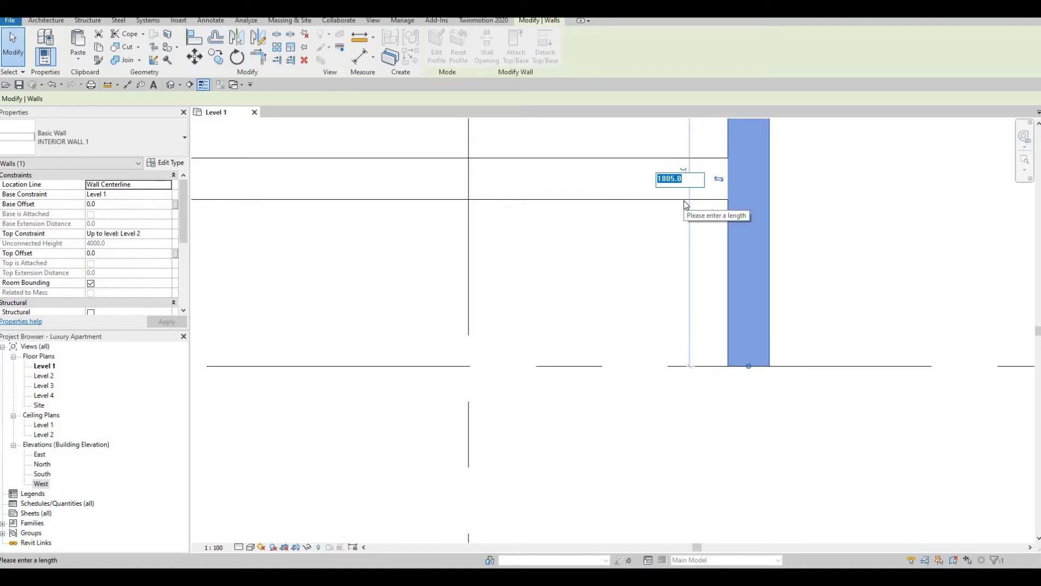
{"action": "type", "text": "2205"}
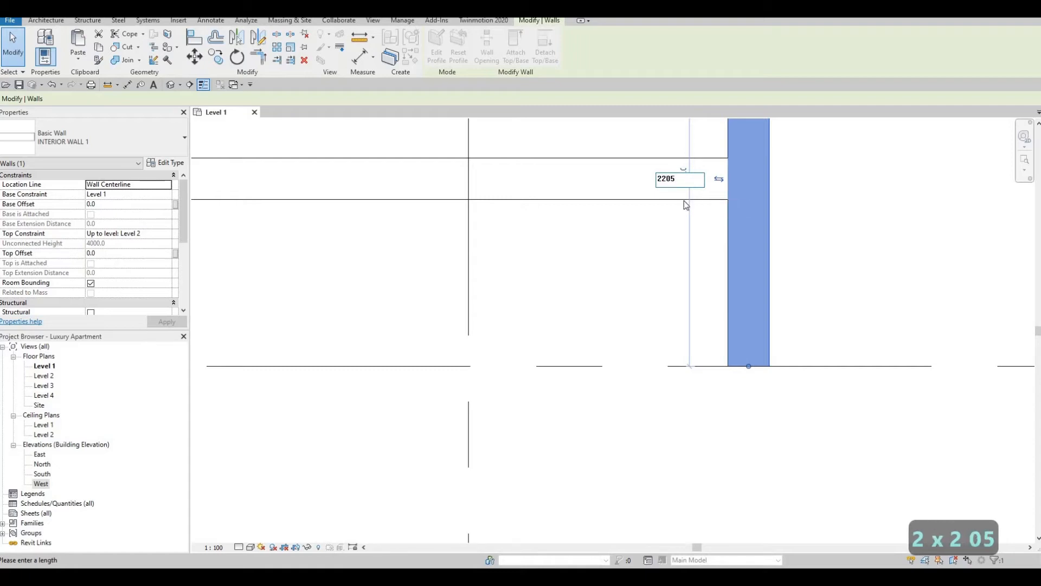
{"action": "key", "text": "Return"}
{"action": "scroll", "coordinate": [840, 340], "scroll_direction": "down", "scroll_amount": 2}
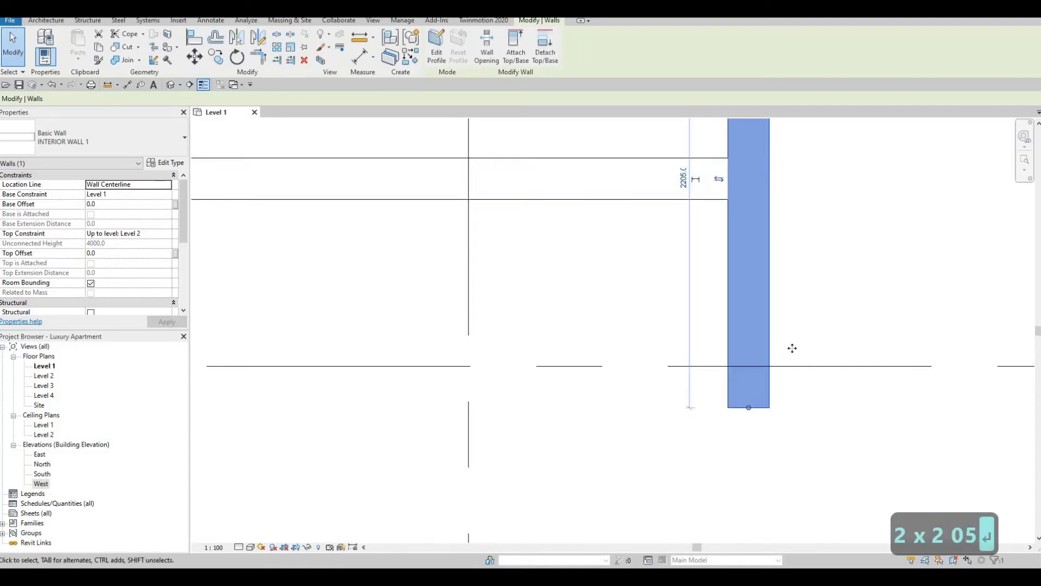
{"action": "scroll", "coordinate": [795, 355], "scroll_direction": "down", "scroll_amount": 3}
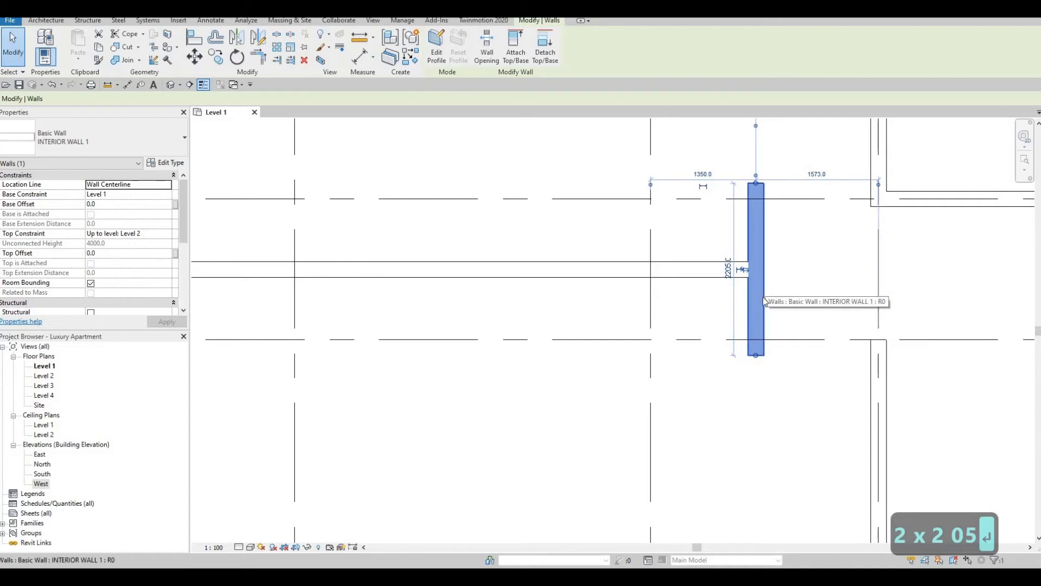
{"action": "key", "text": "Escape"}
{"action": "key", "text": "Escape"}
Set the short vertical wall's length to 2605 mm
{"action": "left_click", "coordinate": [759, 295]}
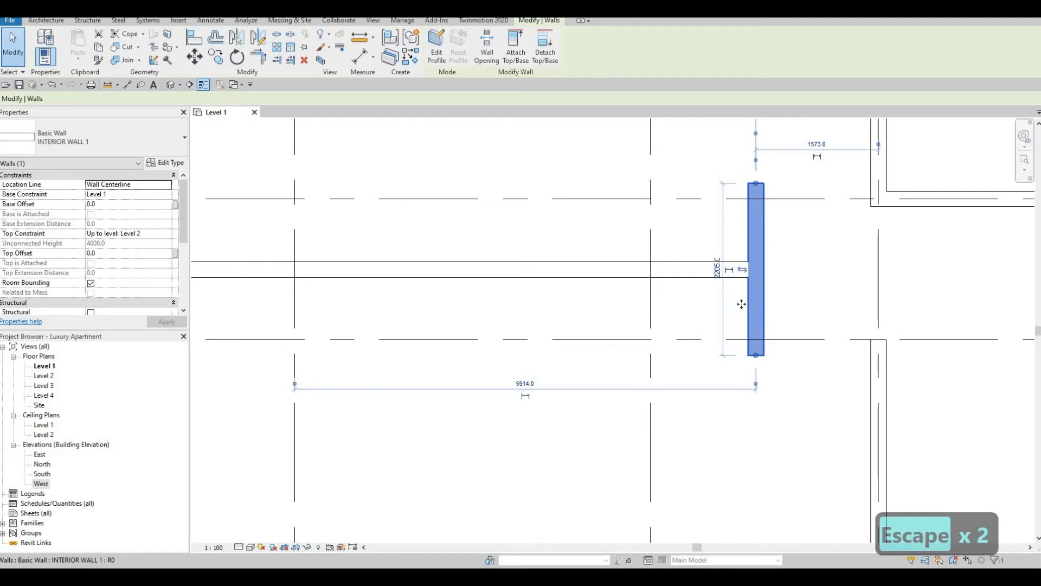
{"action": "scroll", "coordinate": [722, 273], "scroll_direction": "up", "scroll_amount": 5}
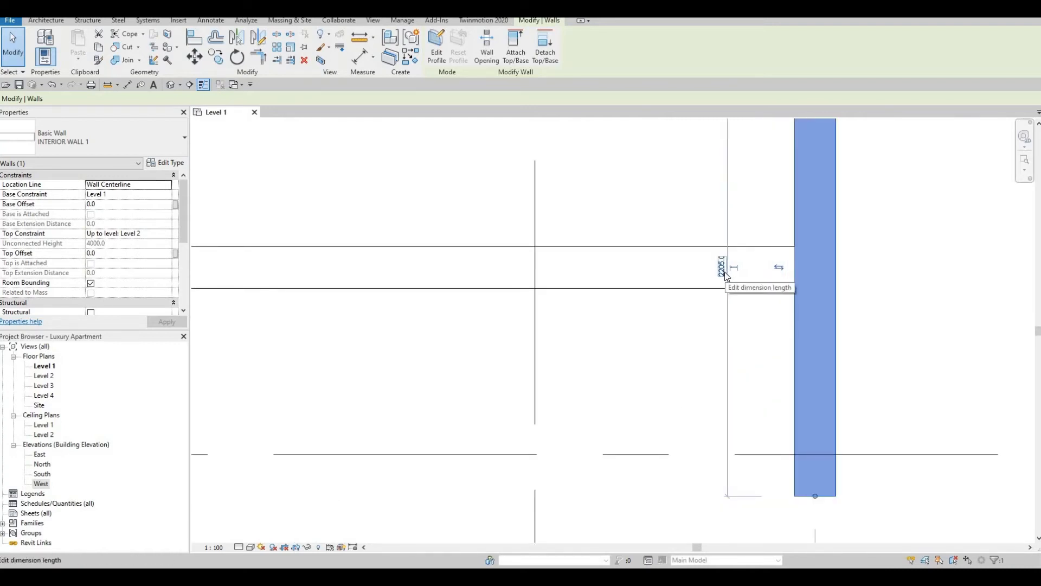
{"action": "left_click", "coordinate": [722, 269]}
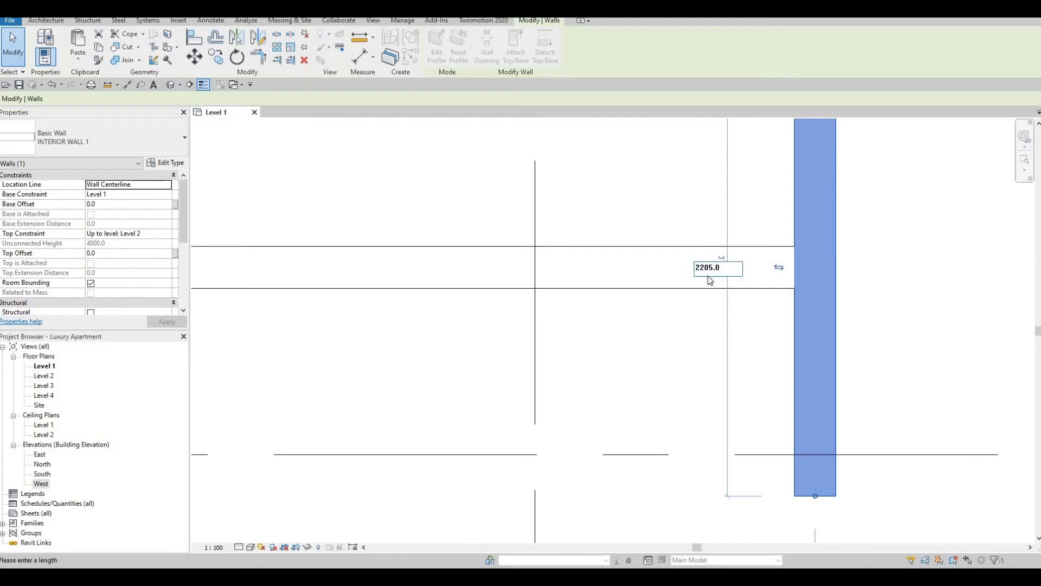
{"action": "key", "text": "BackSpace"}
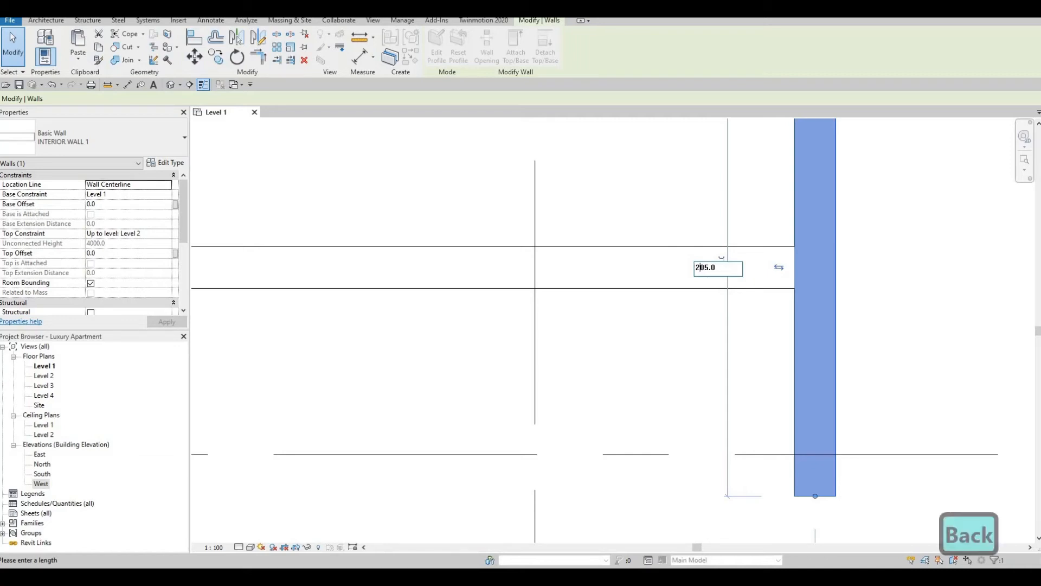
{"action": "type", "text": "6"}
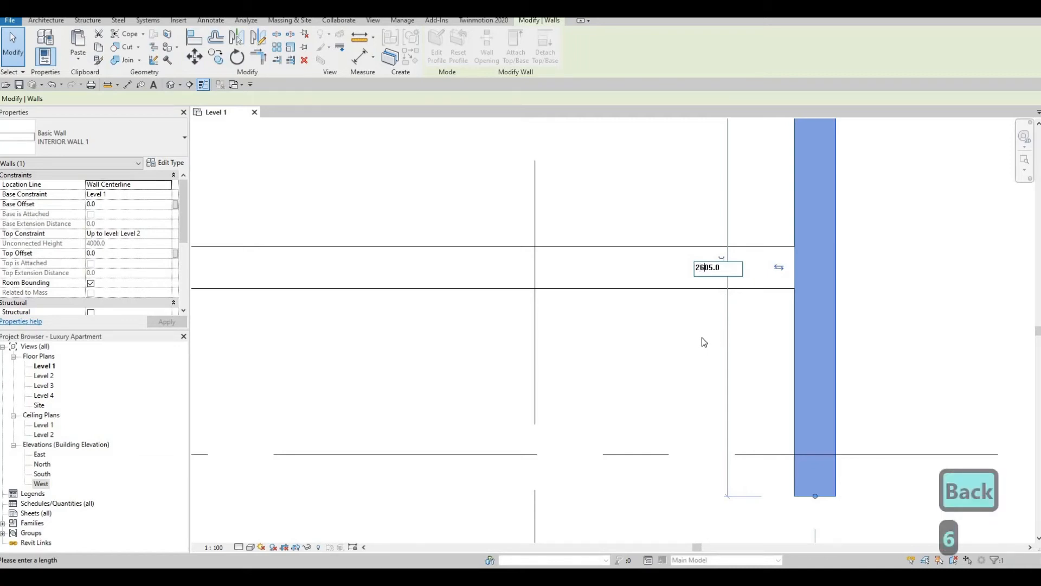
{"action": "key", "text": "Return"}
{"action": "scroll", "coordinate": [705, 338], "scroll_direction": "down", "scroll_amount": 4}
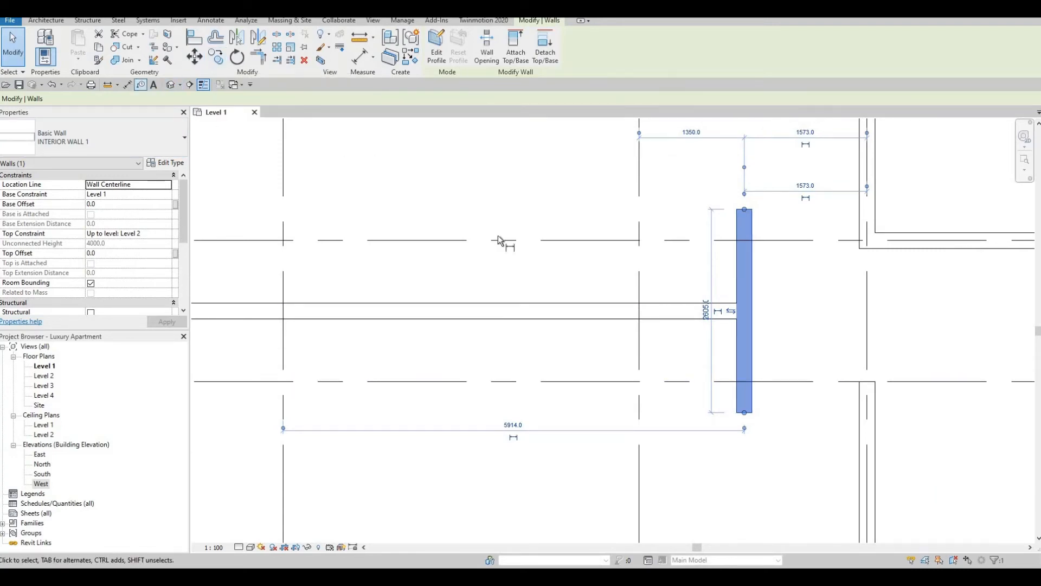
Check the distance from grid E to the short wall's lower end with an aligned dimension, without placing it
{"action": "key", "text": "d"}
{"action": "key", "text": "i"}
{"action": "scroll", "coordinate": [765, 421], "scroll_direction": "up", "scroll_amount": 2}
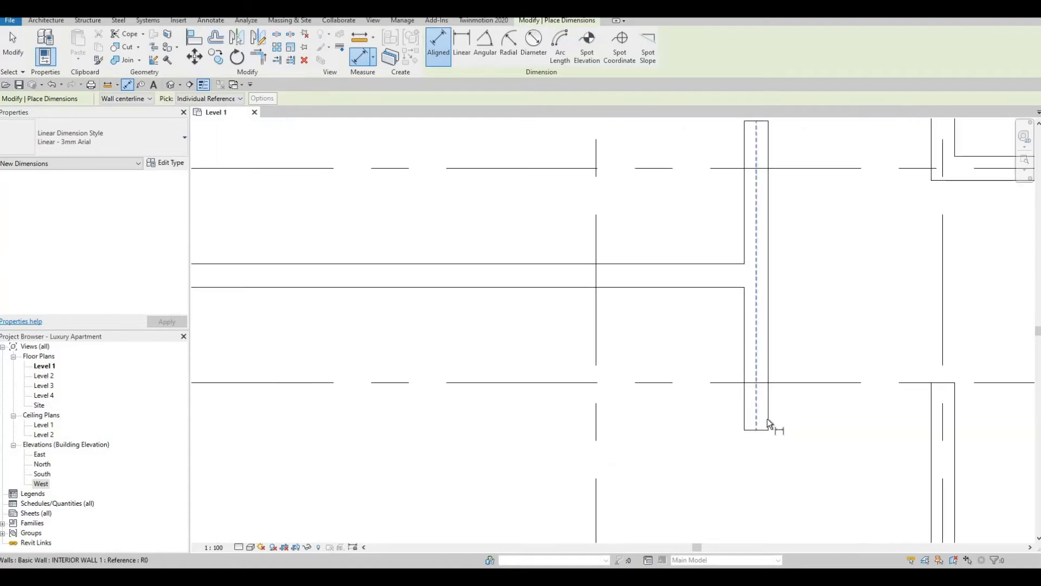
{"action": "left_click", "coordinate": [783, 391]}
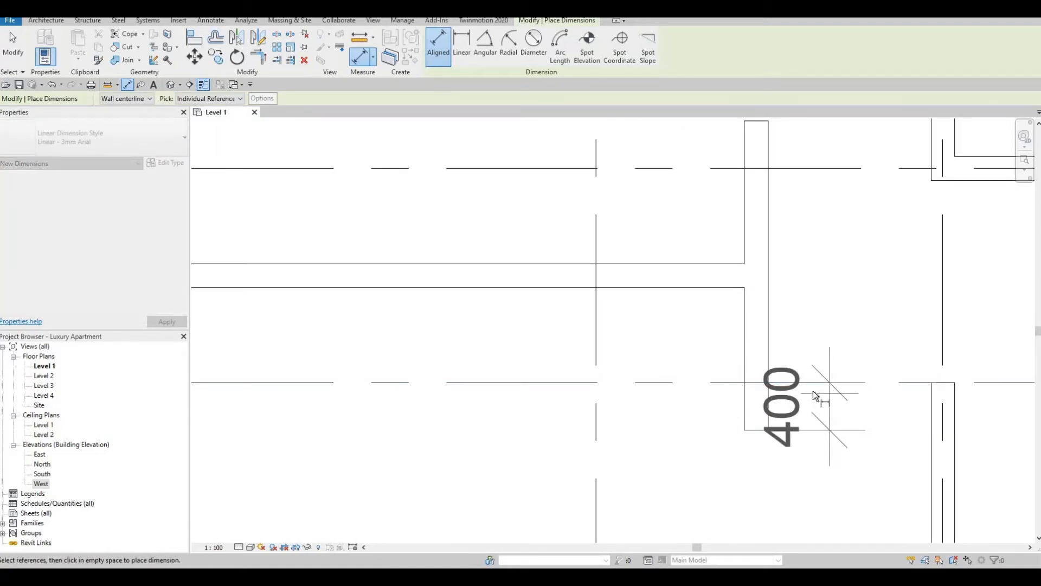
{"action": "key", "text": "Escape"}
{"action": "key", "text": "Escape"}
{"action": "key", "text": "Escape"}
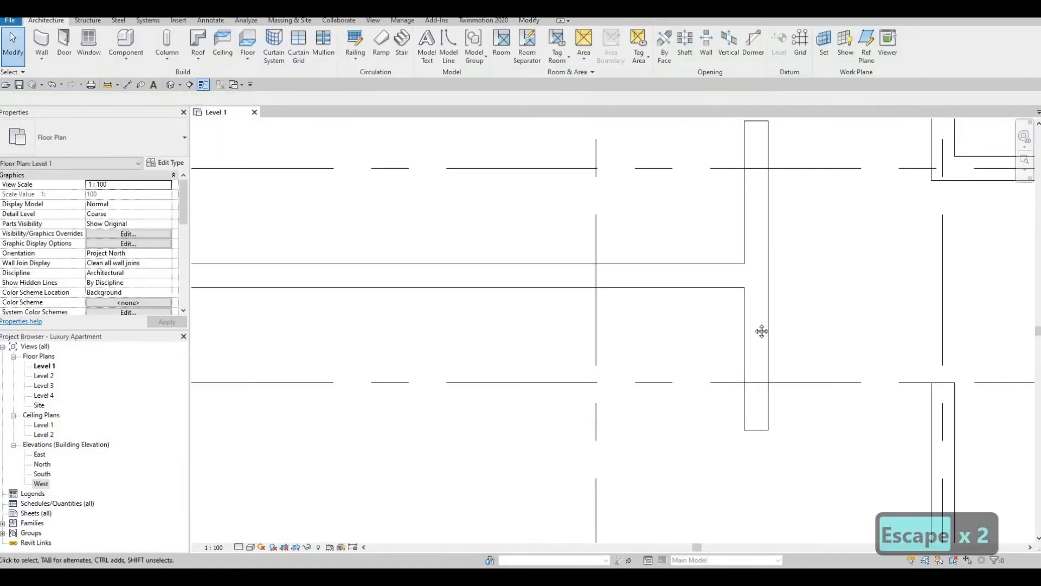
Draw a matching INTERIOR WALL 1 horizontally from the short wall's lower end to the long vertical wall on its right
{"action": "scroll", "coordinate": [756, 346], "scroll_direction": "down", "scroll_amount": 2}
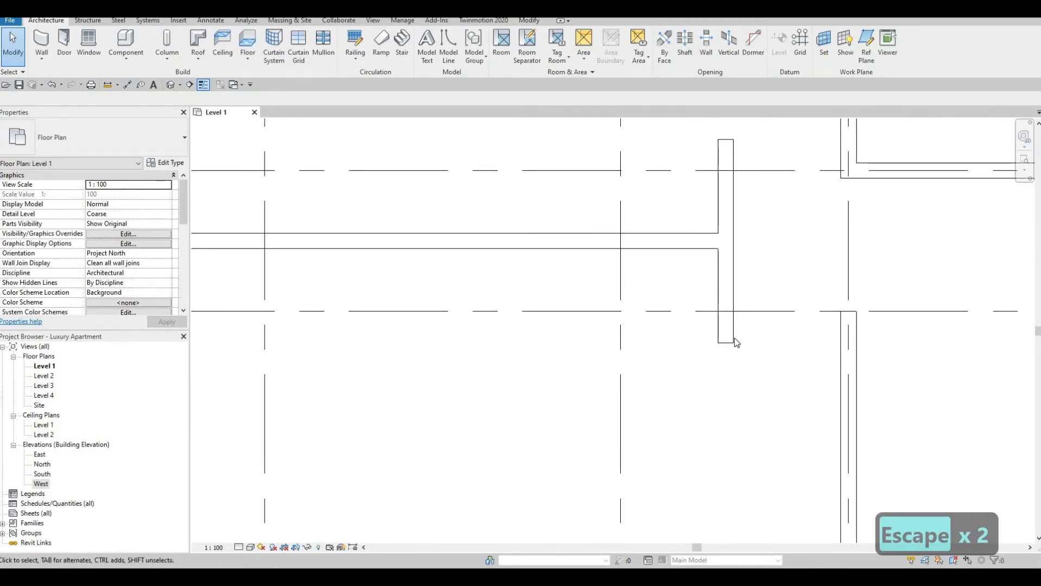
{"action": "left_click", "coordinate": [735, 341]}
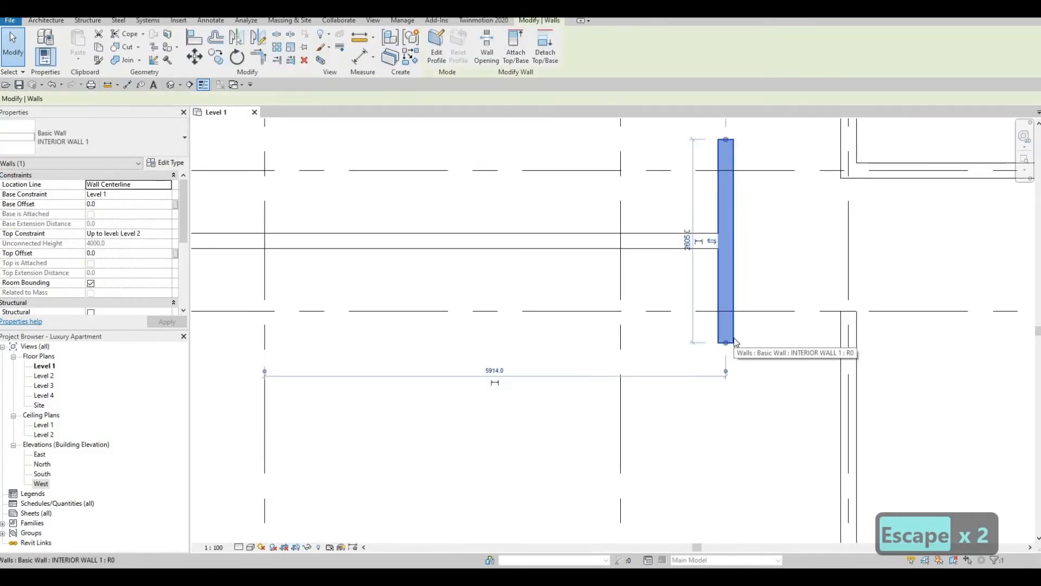
{"action": "key", "text": "c"}
{"action": "key", "text": "s"}
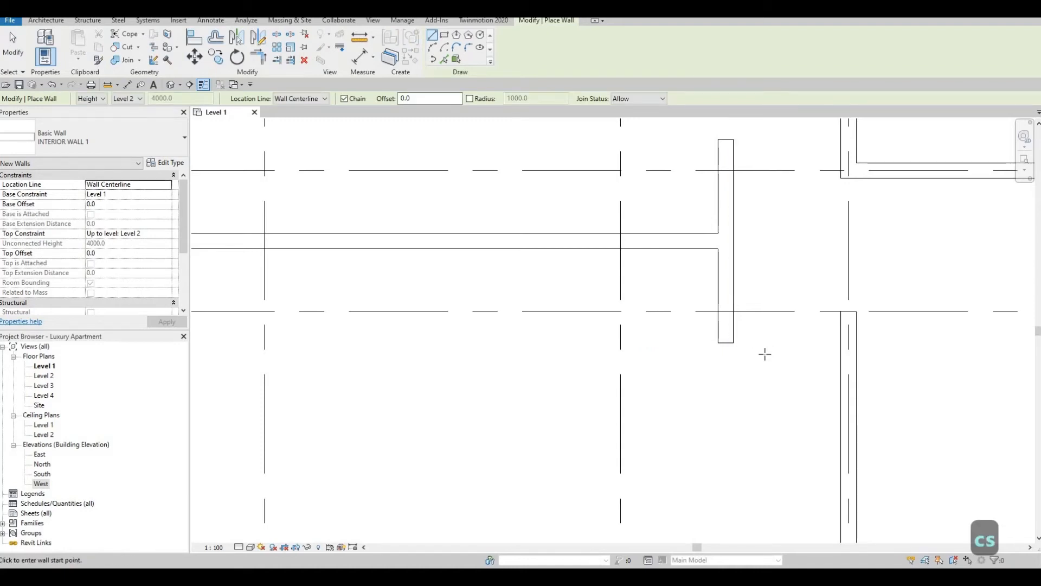
{"action": "left_click", "coordinate": [727, 342]}
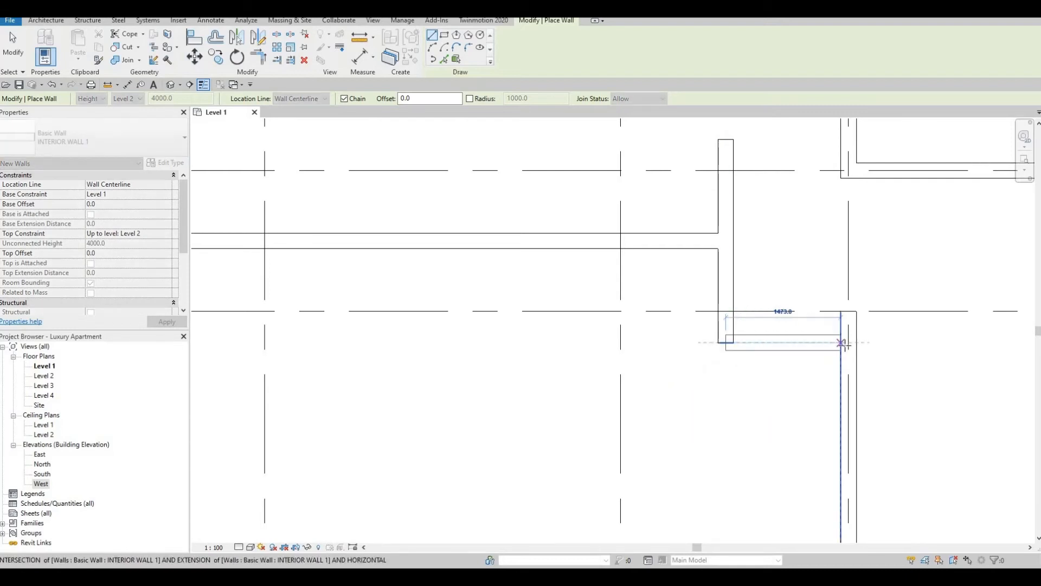
{"action": "left_click", "coordinate": [847, 343]}
{"action": "key", "text": "Escape"}
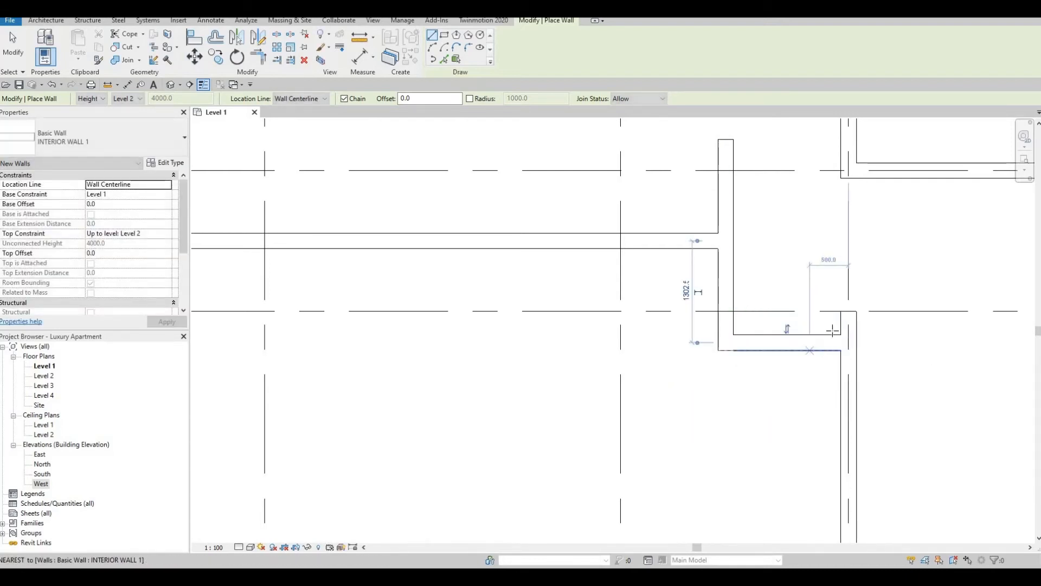
{"action": "middle_click_drag", "start_coordinate": [787, 315], "coordinate": [788, 314]}
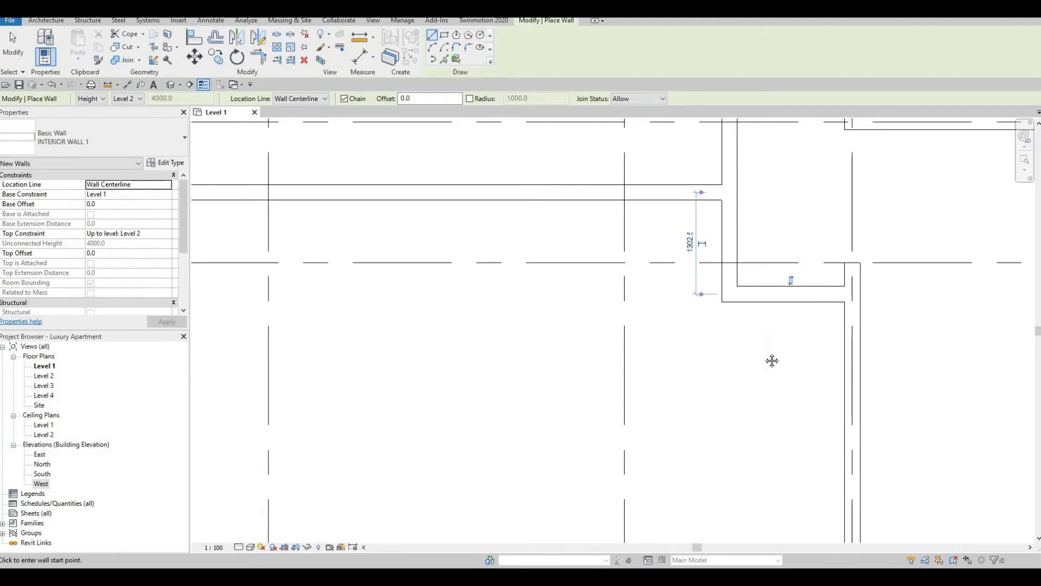
{"action": "middle_click_drag", "start_coordinate": [763, 342], "coordinate": [764, 330]}
{"action": "key", "text": "Escape"}
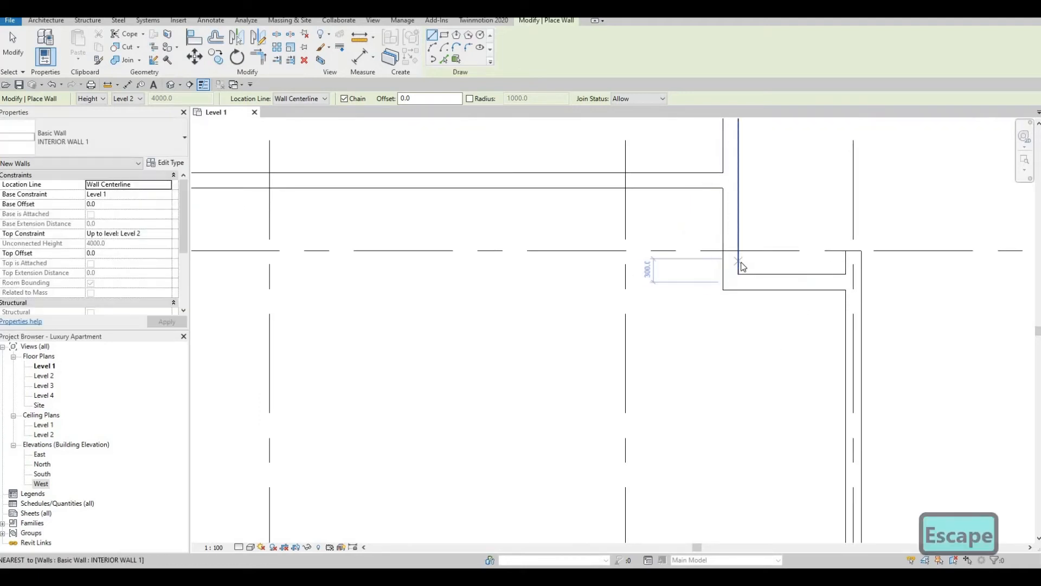
{"action": "key", "text": "Escape"}
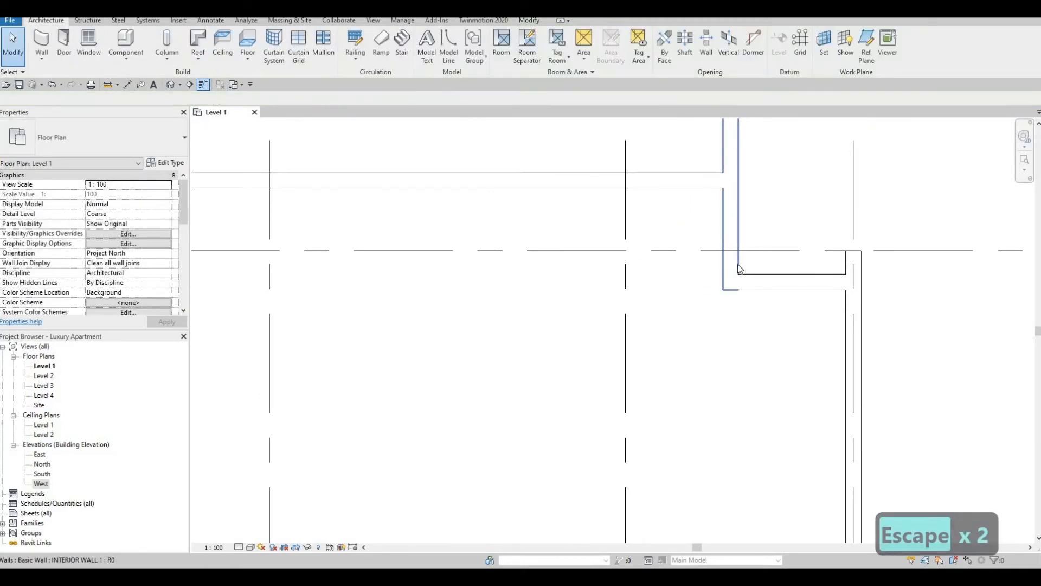
Draw a horizontal interior wall about 1700 mm long leftward from the long vertical wall, about 1600 mm below the connecting wall
{"action": "left_click", "coordinate": [40, 43]}
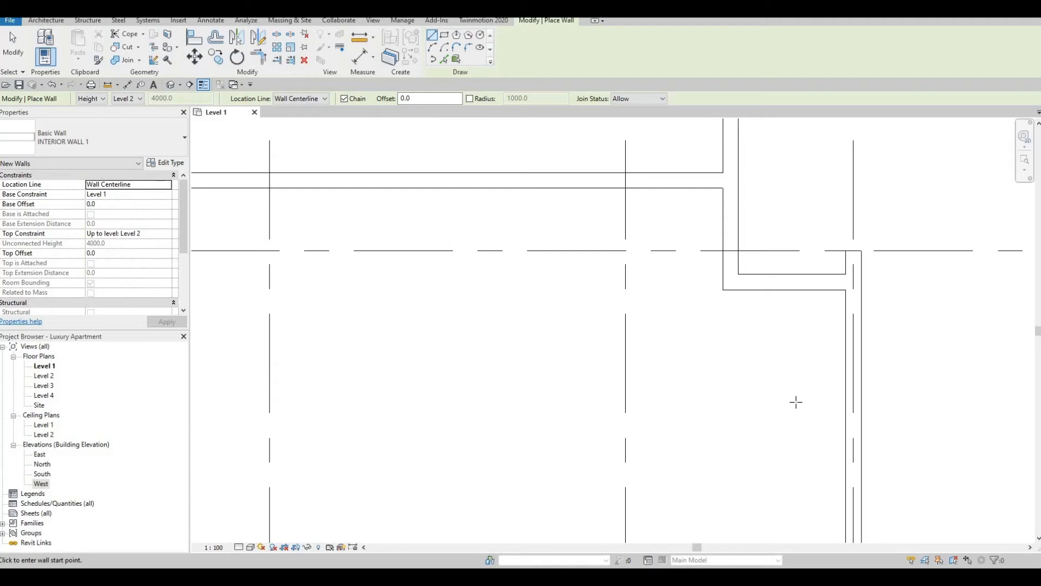
{"action": "left_click", "coordinate": [846, 406]}
{"action": "left_click", "coordinate": [718, 407]}
{"action": "key", "text": "Escape"}
{"action": "key", "text": "Escape"}
{"action": "key", "text": "Escape"}
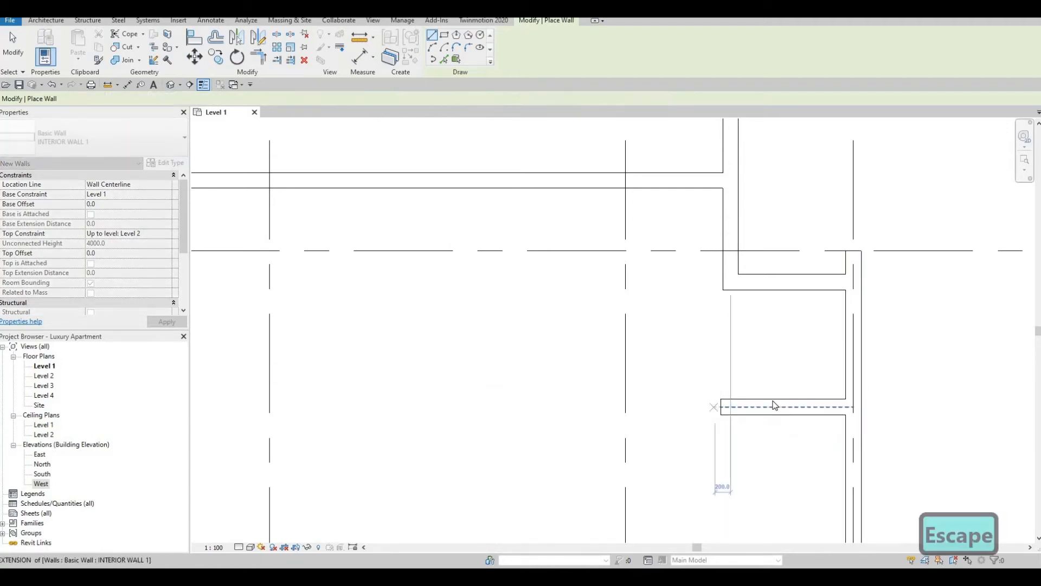
Set the distance between the new short horizontal wall and the connecting wall above it to 1523 mm
{"action": "left_click", "coordinate": [773, 404]}
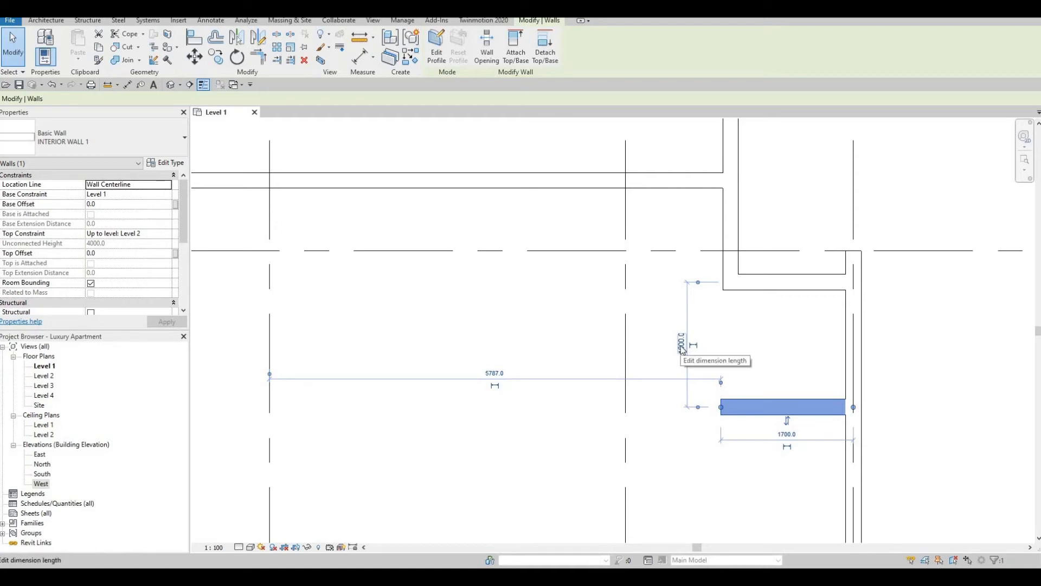
{"action": "left_click", "coordinate": [681, 346]}
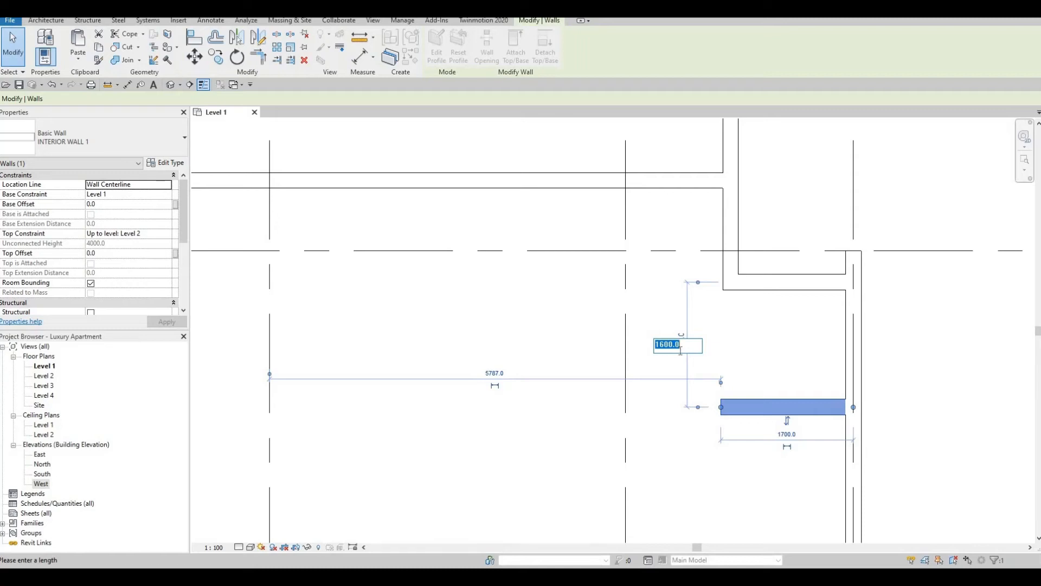
{"action": "type", "text": "15"}
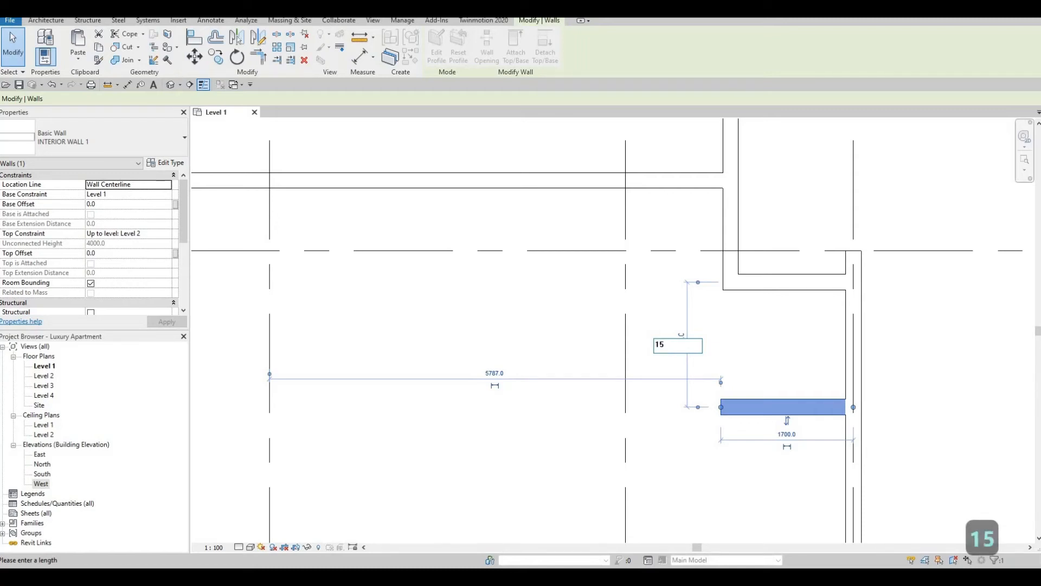
{"action": "type", "text": "23"}
{"action": "key", "text": "Return"}
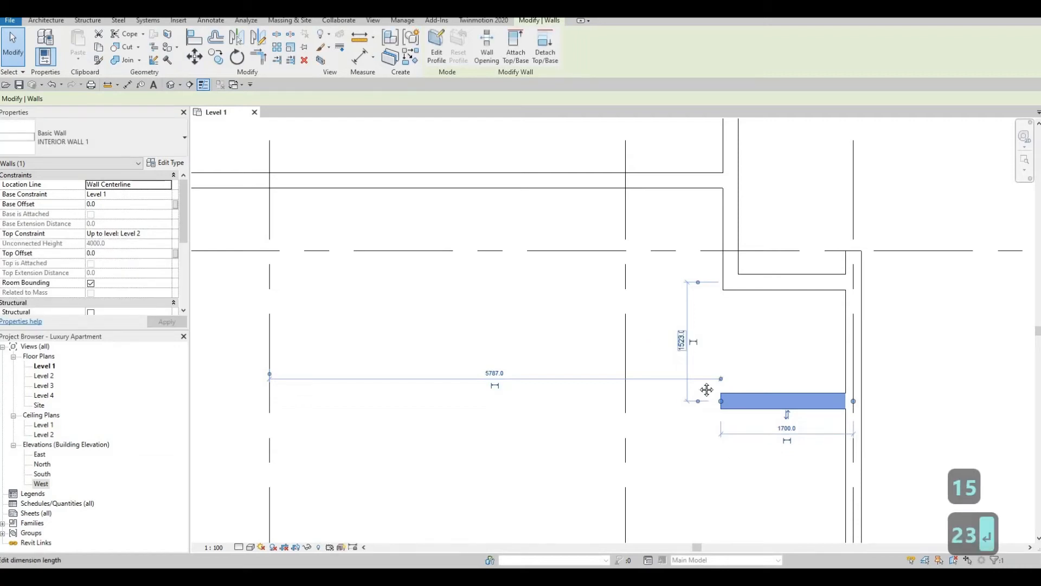
{"action": "middle_click_drag", "start_coordinate": [719, 513], "coordinate": [691, 432]}
{"action": "middle_click_drag", "start_coordinate": [729, 392], "coordinate": [719, 338]}
{"action": "key", "text": "Escape"}
{"action": "key", "text": "Escape"}
Draw a matching INTERIOR WALL 1 about 1800 mm long leftward from the long vertical wall, about 400 mm above grid F
{"action": "left_click", "coordinate": [752, 271]}
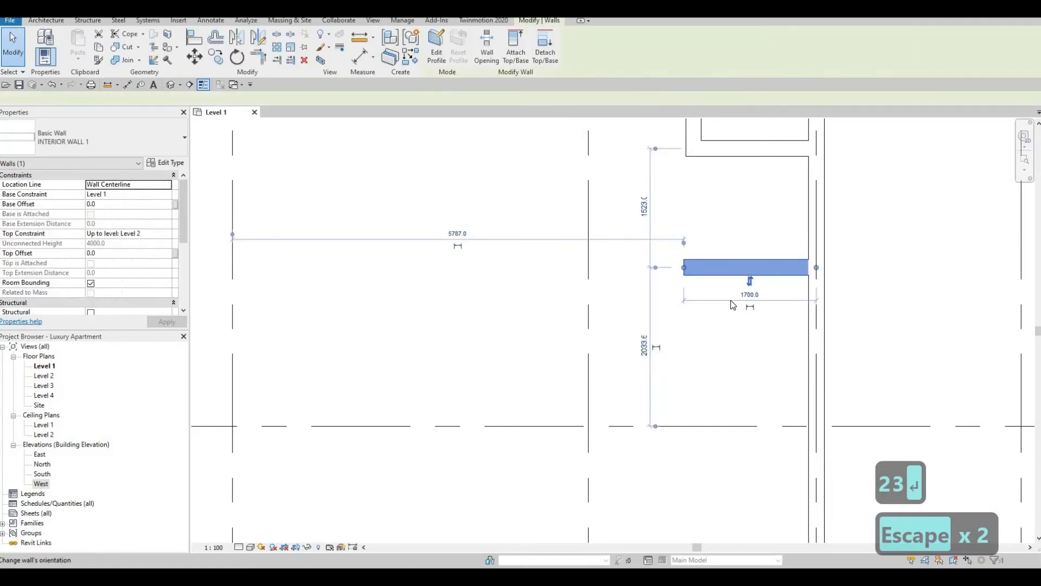
{"action": "key", "text": "c"}
{"action": "key", "text": "s"}
{"action": "middle_click_drag", "start_coordinate": [752, 419], "coordinate": [745, 339]}
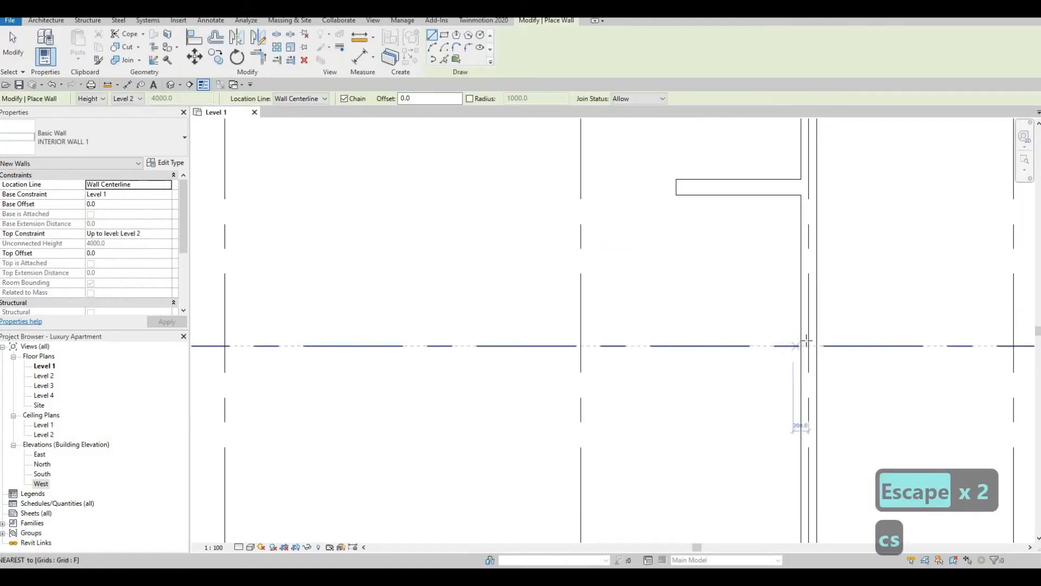
{"action": "left_click", "coordinate": [800, 315]}
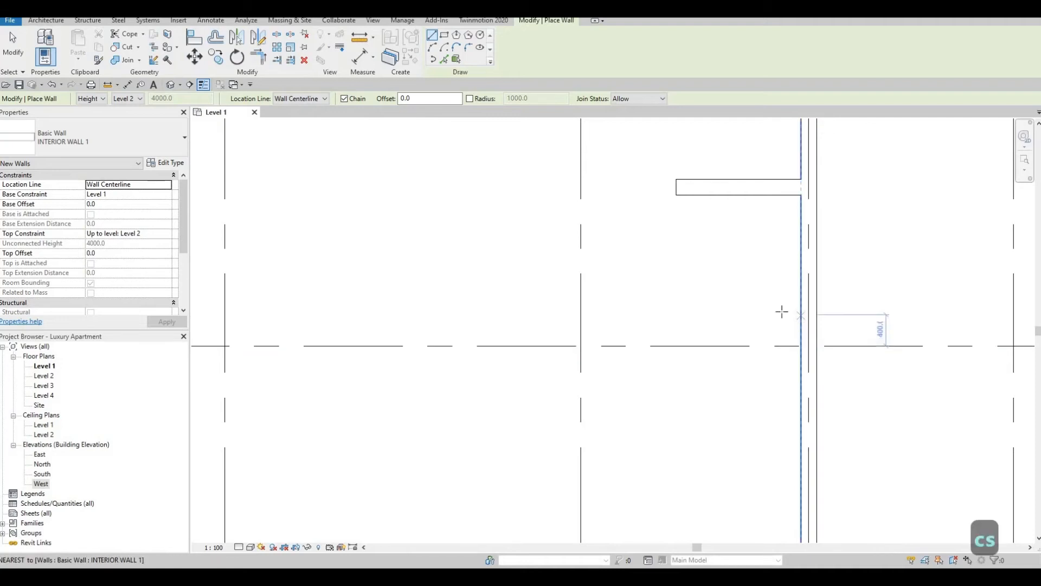
{"action": "left_click", "coordinate": [671, 316]}
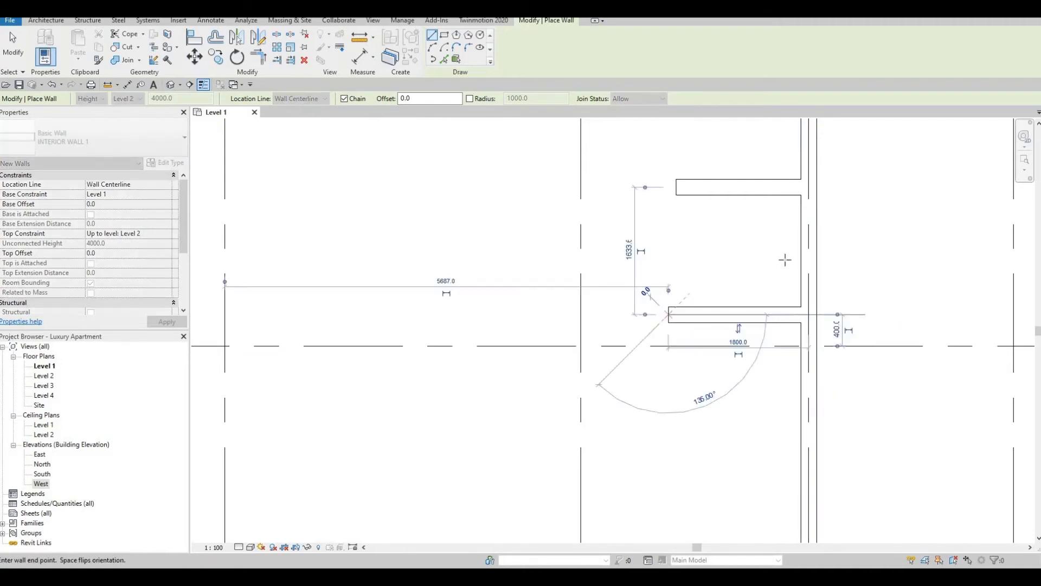
{"action": "middle_click_drag", "start_coordinate": [770, 433], "coordinate": [795, 268]}
{"action": "scroll", "coordinate": [813, 276], "scroll_direction": "down", "scroll_amount": 1}
{"action": "key", "text": "Escape"}
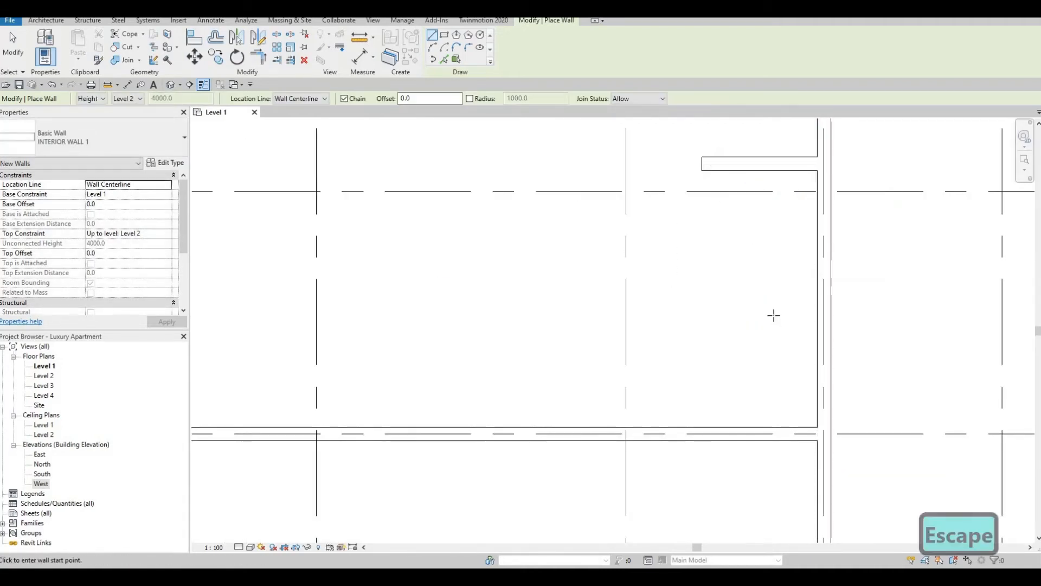
{"action": "scroll", "coordinate": [772, 316], "scroll_direction": "down", "scroll_amount": 3}
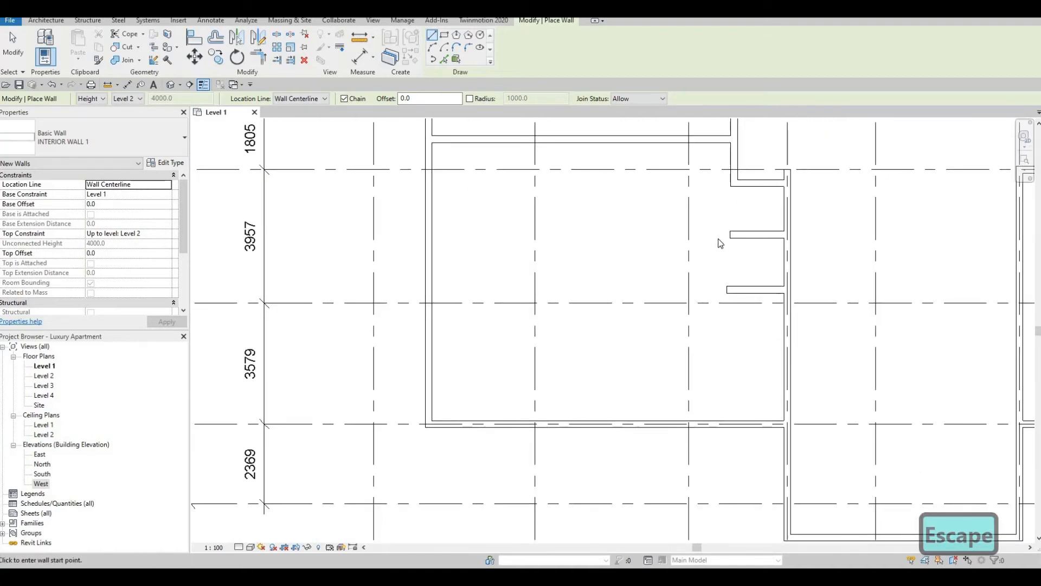
{"action": "key", "text": "Escape"}
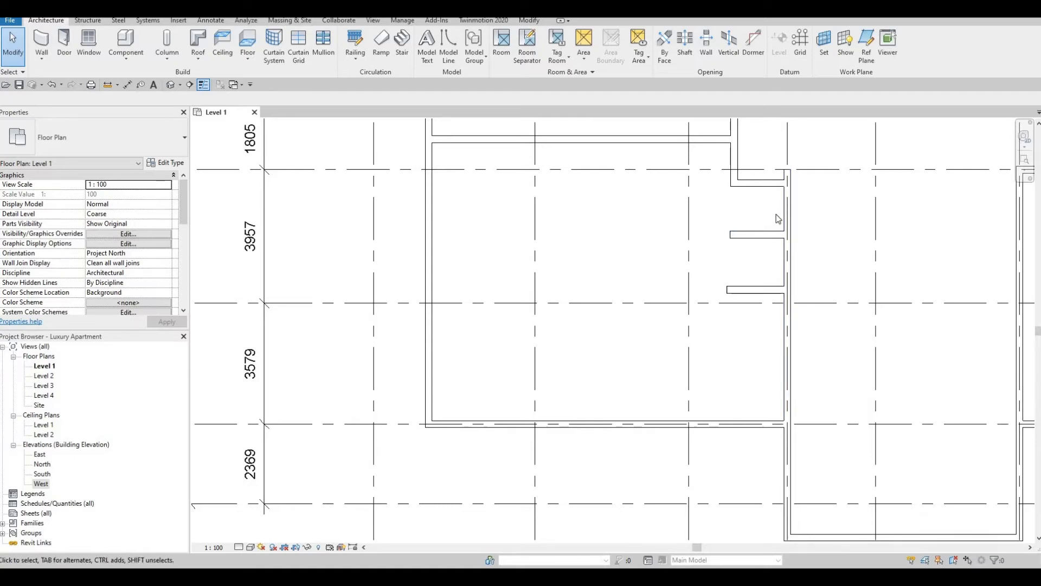
Set the spacing between the wall just above grid F and the short horizontal wall above it to 1481 mm
{"action": "left_click", "coordinate": [765, 290]}
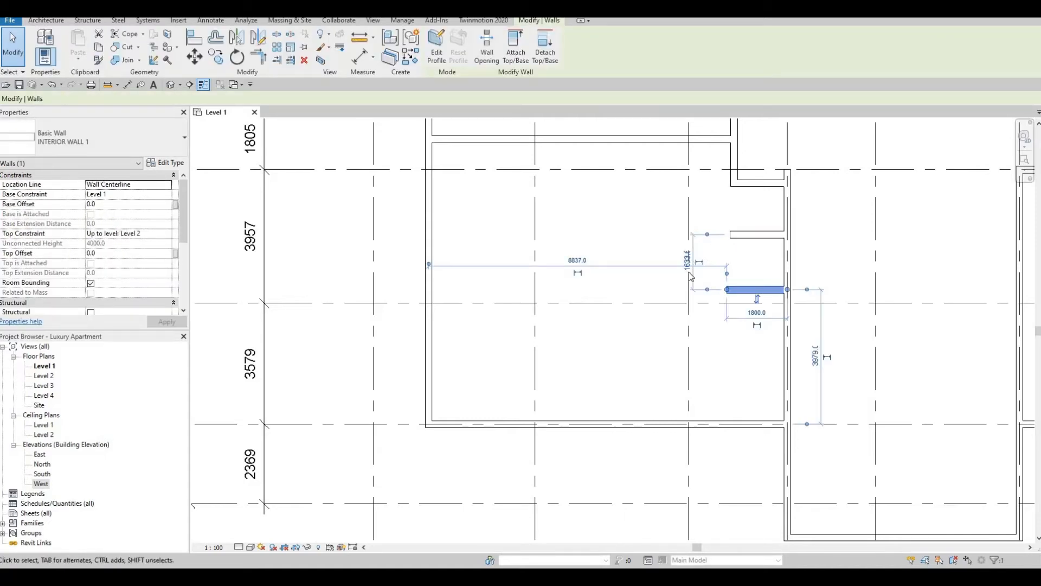
{"action": "left_click", "coordinate": [687, 293]}
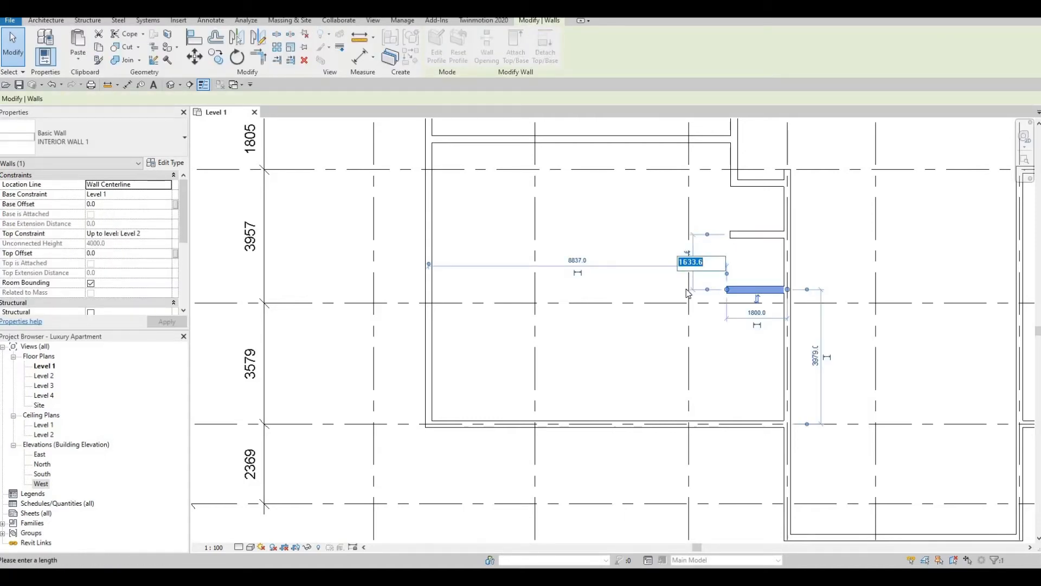
{"action": "type", "text": "14"}
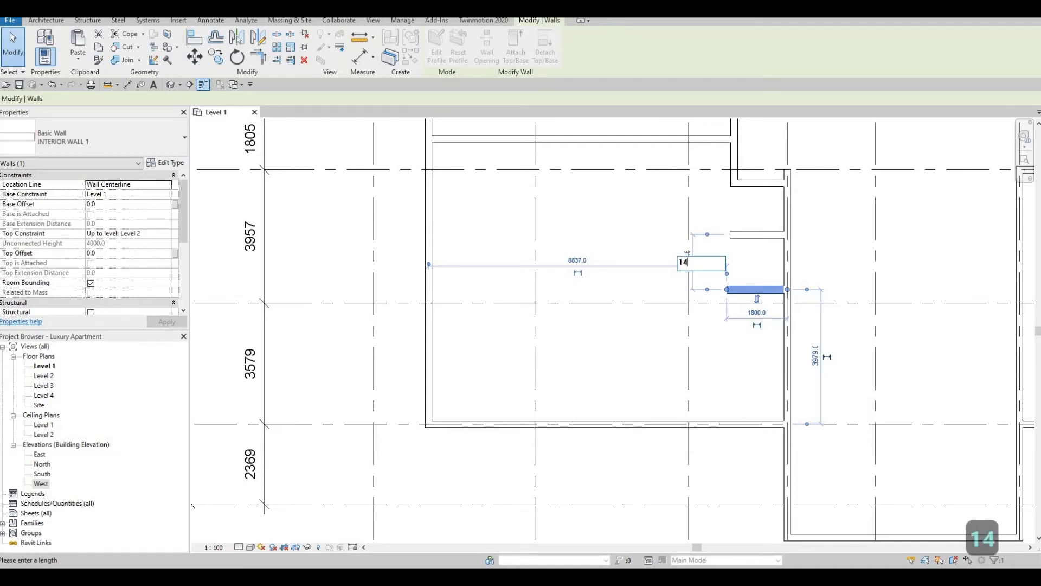
{"action": "type", "text": "81"}
{"action": "key", "text": "Return"}
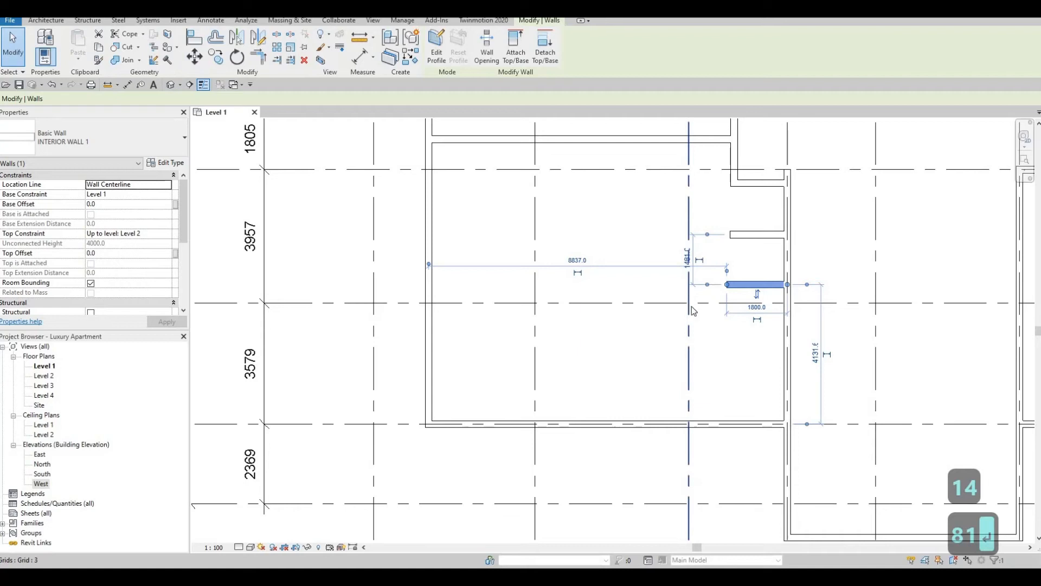
{"action": "key", "text": "Escape"}
{"action": "key", "text": "Escape"}
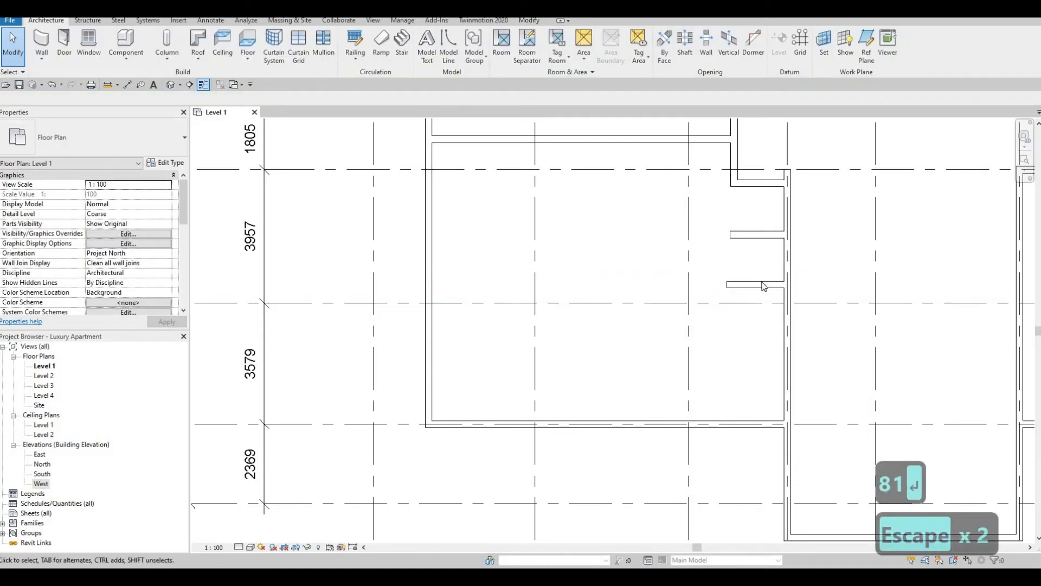
Draw a third matching horizontal wall about 1800 mm long leftward from the long vertical wall, about 1300 mm below the second
{"action": "left_click", "coordinate": [763, 286]}
{"action": "key", "text": "c"}
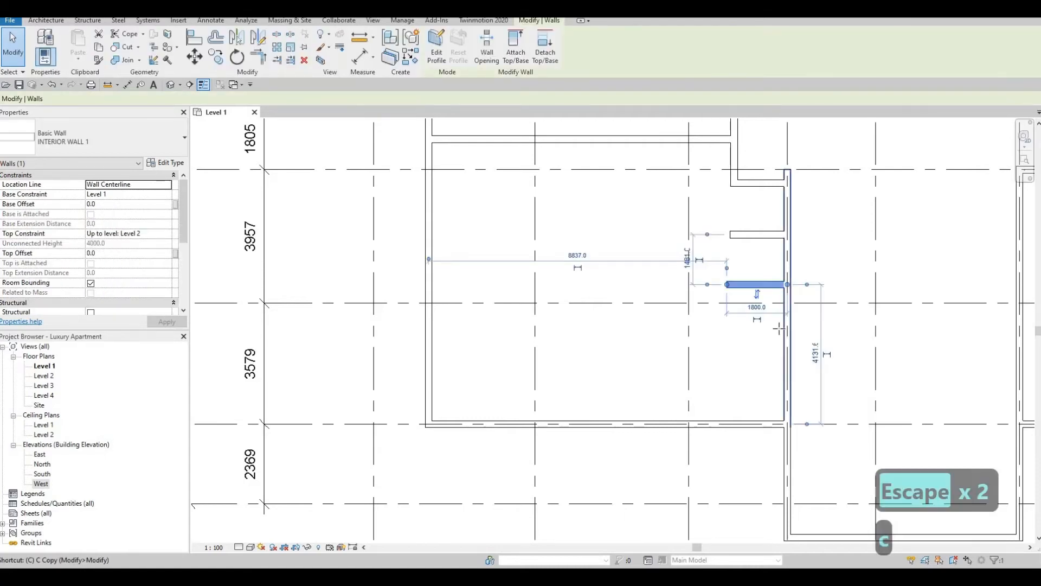
{"action": "key", "text": "s"}
{"action": "left_click", "coordinate": [784, 328]}
{"action": "left_click", "coordinate": [727, 327]}
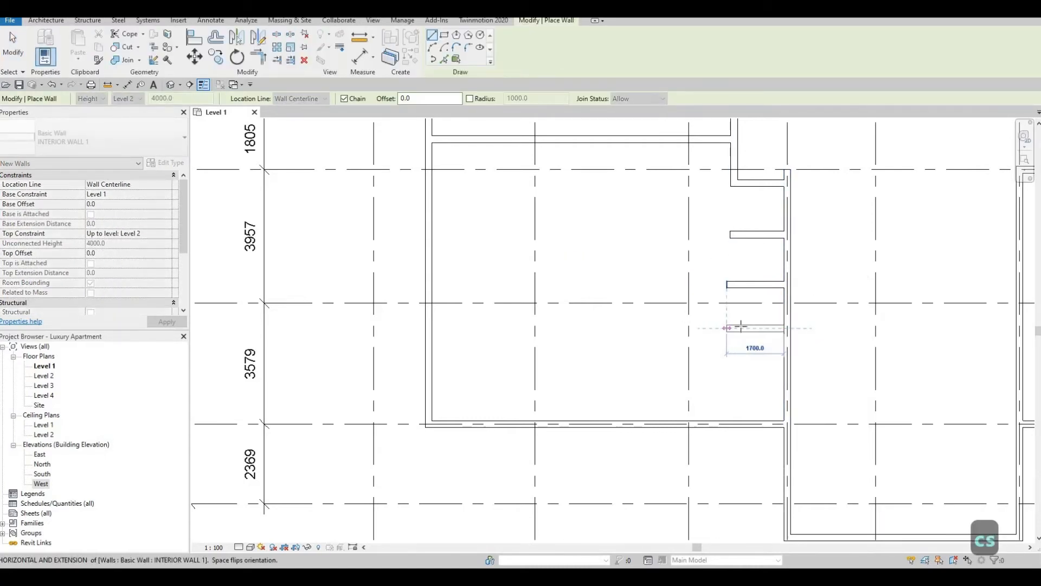
{"action": "key", "text": "Escape"}
{"action": "key", "text": "Escape"}
{"action": "key", "text": "Escape"}
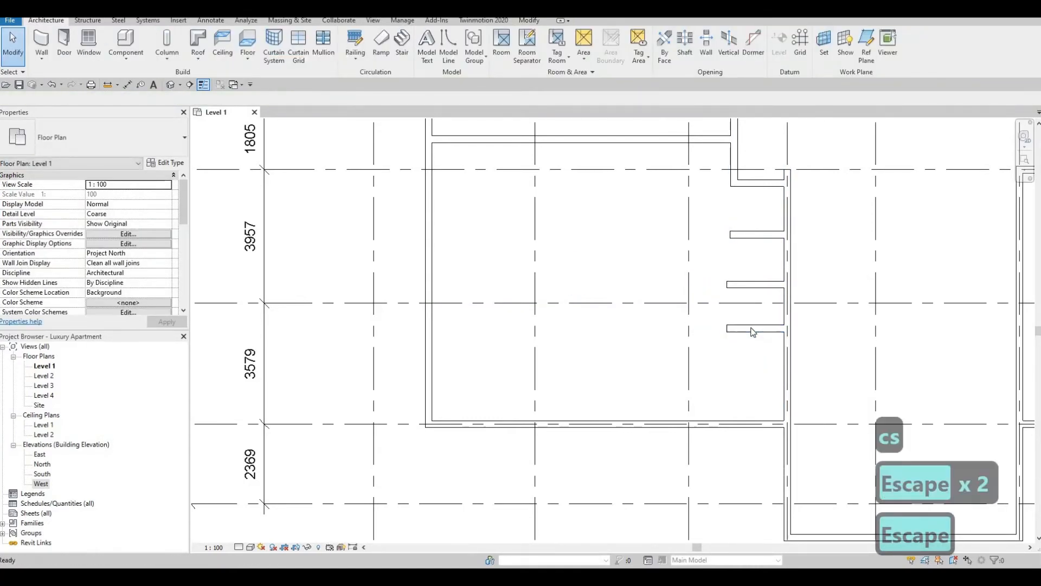
Set the spacing between the third short horizontal wall and the second one above it to 1036 mm
{"action": "left_click", "coordinate": [754, 328]}
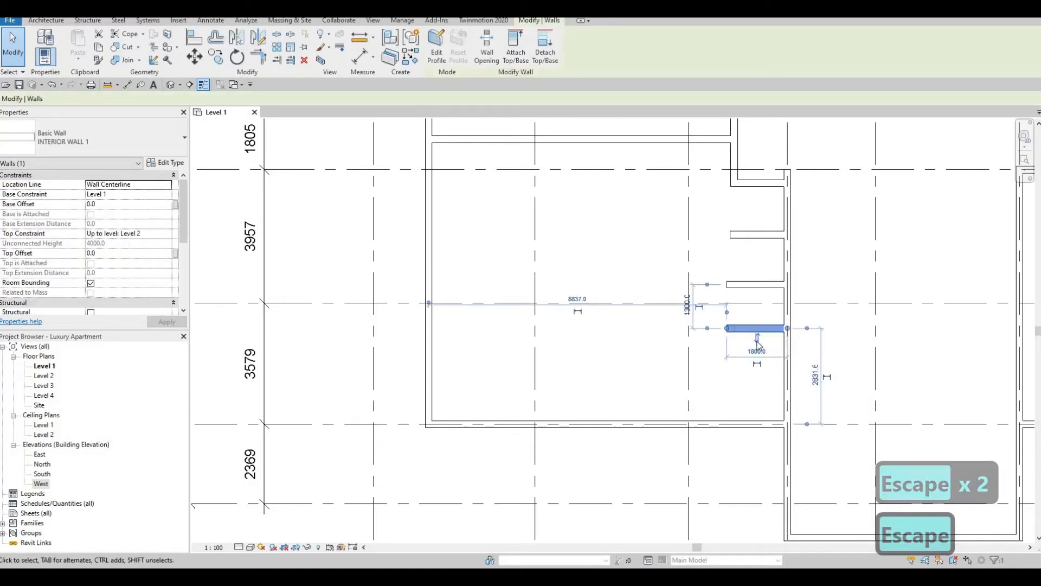
{"action": "left_click", "coordinate": [687, 306]}
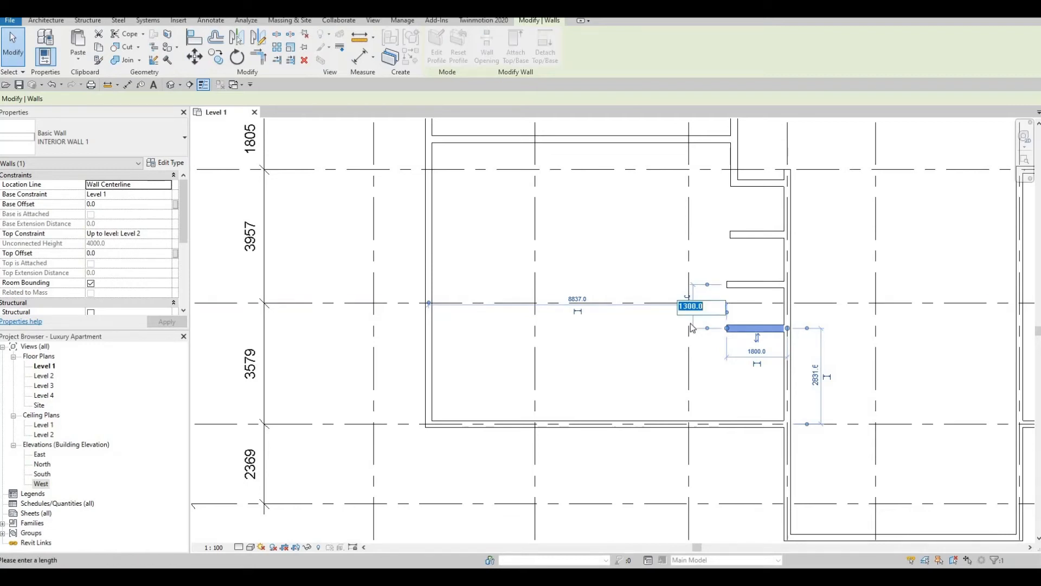
{"action": "type", "text": "1036"}
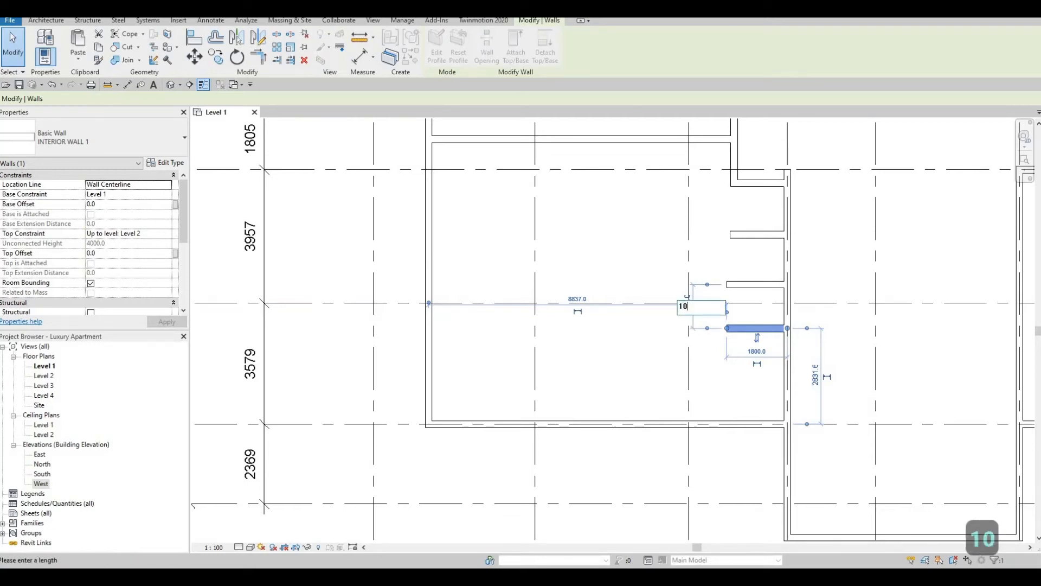
{"action": "key", "text": "Return"}
{"action": "key", "text": "Escape"}
{"action": "key", "text": "Escape"}
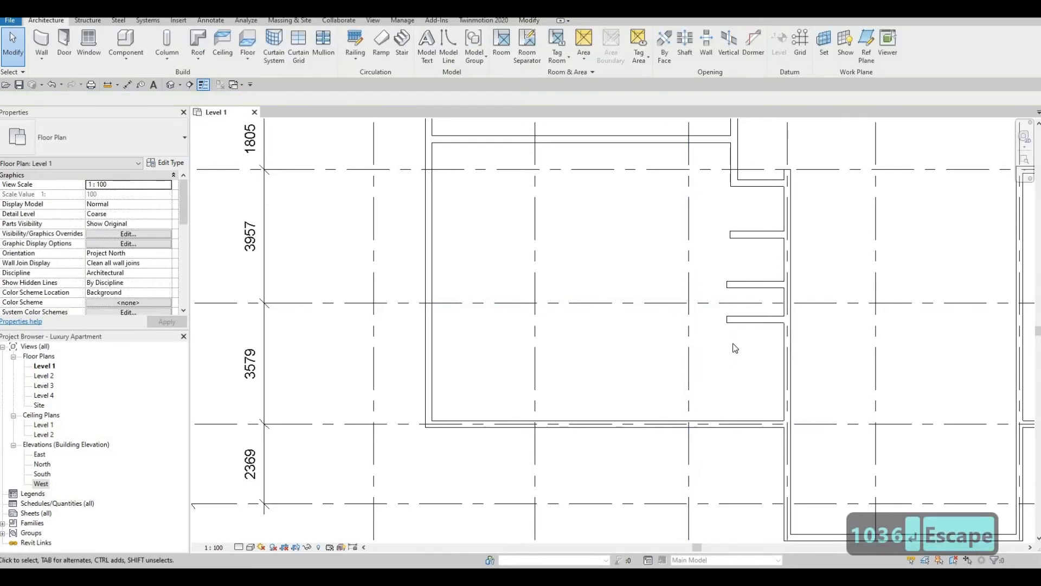
Check the spacings between the three short horizontal walls using their temporary dimensions
{"action": "scroll", "coordinate": [782, 262], "scroll_direction": "down", "scroll_amount": 2}
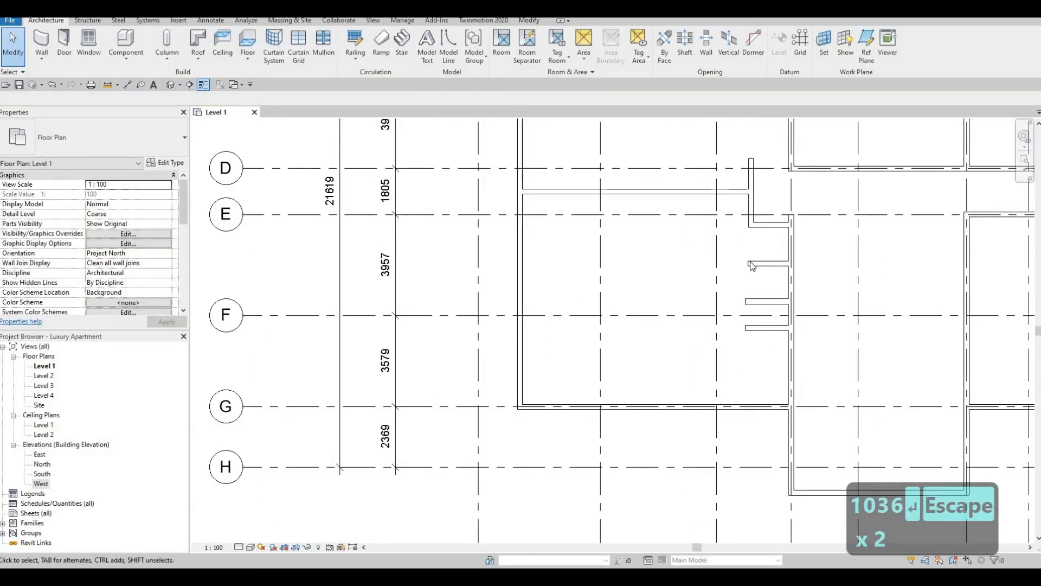
{"action": "left_click", "coordinate": [781, 268]}
{"action": "scroll", "coordinate": [781, 261], "scroll_direction": "up", "scroll_amount": 2}
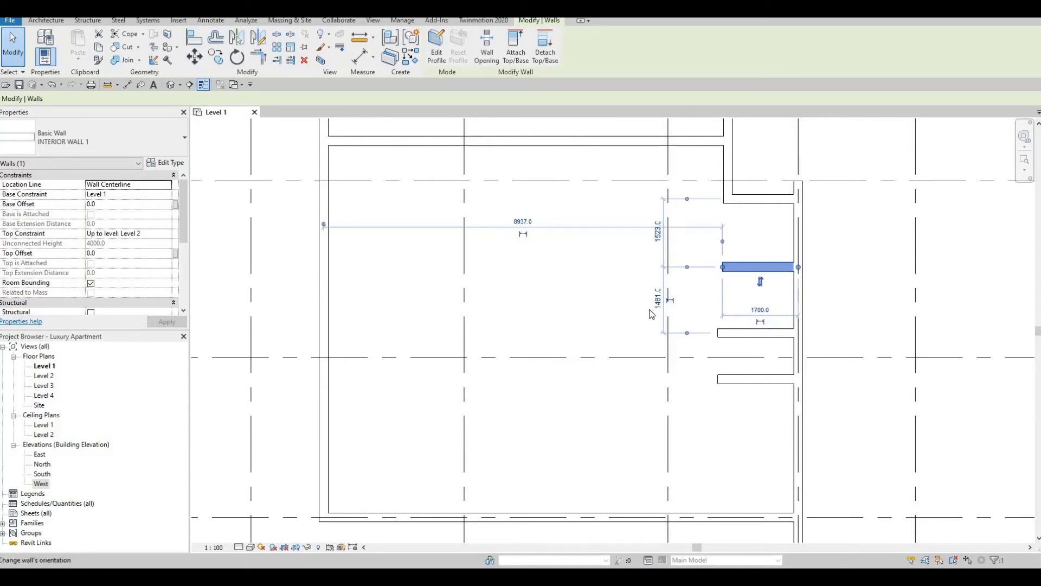
{"action": "left_click", "coordinate": [658, 297]}
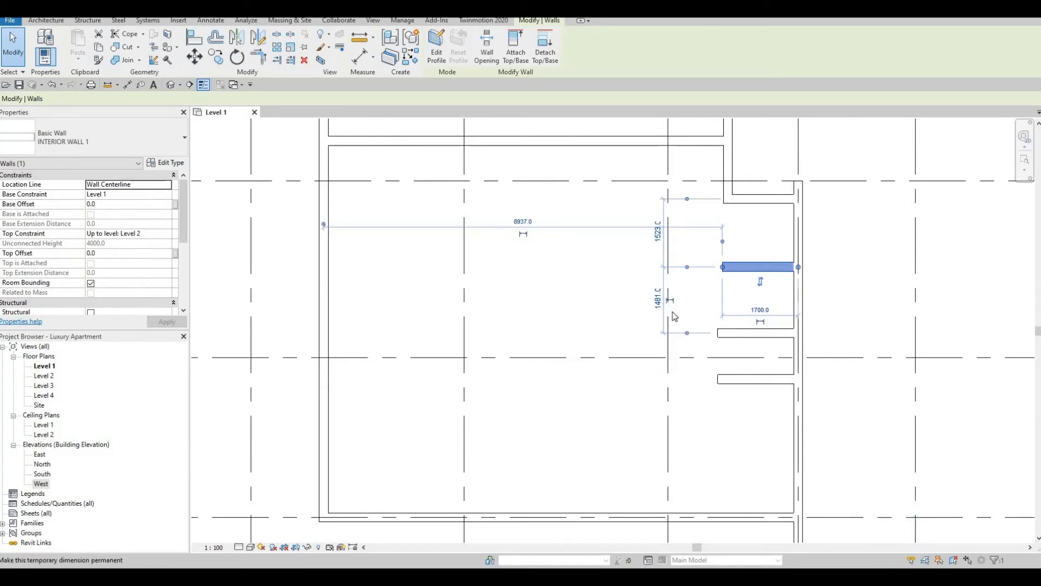
{"action": "scroll", "coordinate": [656, 302], "scroll_direction": "up", "scroll_amount": 2}
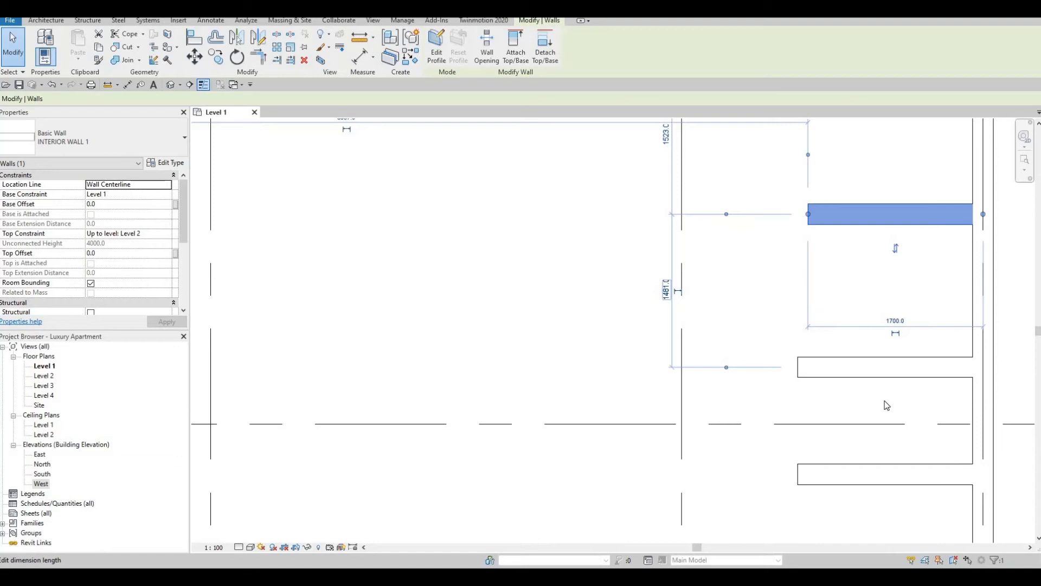
{"action": "key", "text": "Escape"}
{"action": "left_click", "coordinate": [863, 473]}
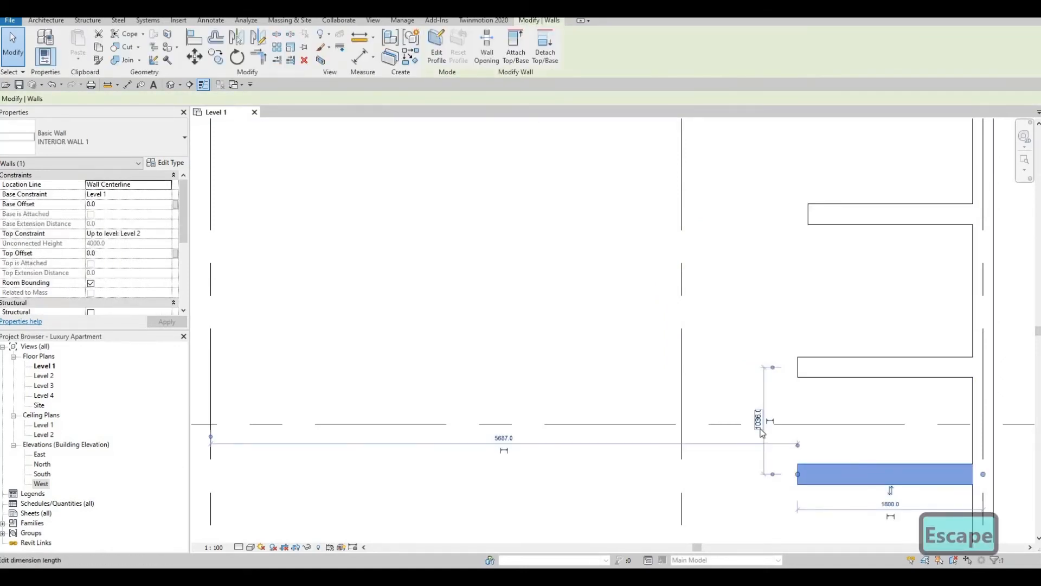
{"action": "scroll", "coordinate": [788, 352], "scroll_direction": "down", "scroll_amount": 2}
{"action": "key", "text": "Escape"}
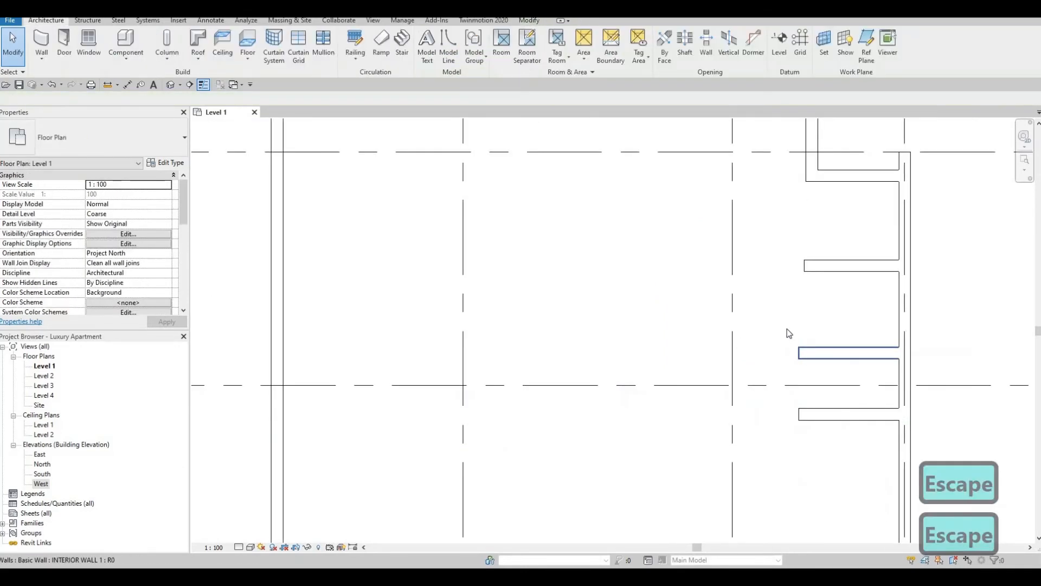
{"action": "scroll", "coordinate": [788, 337], "scroll_direction": "down", "scroll_amount": 1}
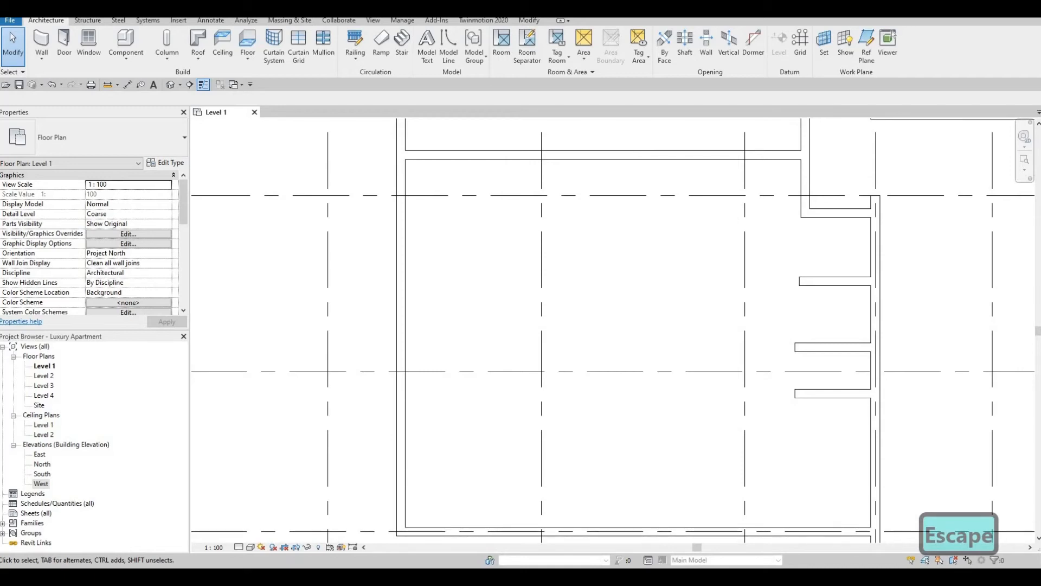
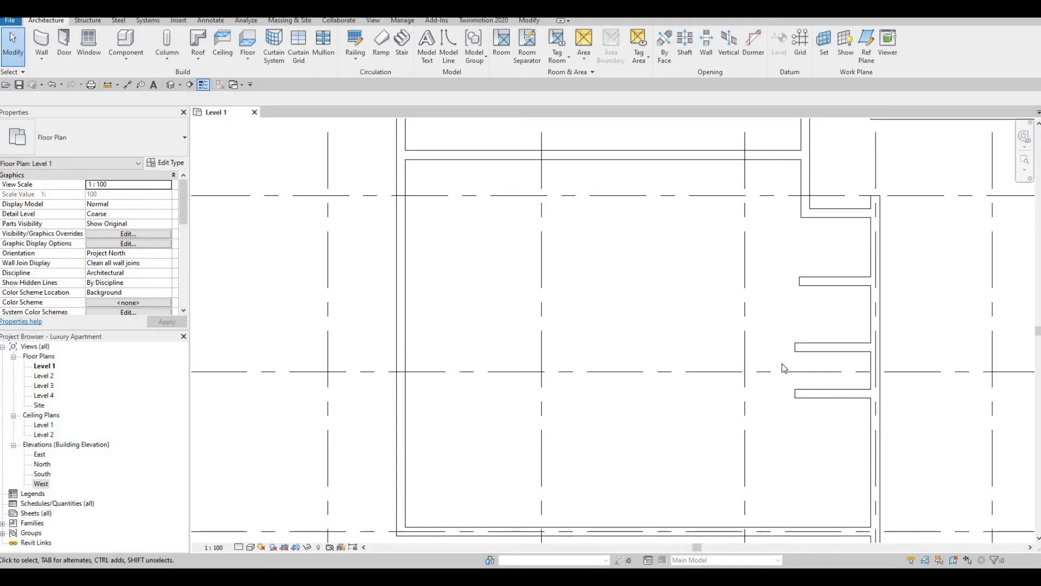
Extend the free left end of the uppermost of the three short horizontal walls to a length of about 2400 mm
{"action": "scroll", "coordinate": [798, 400], "scroll_direction": "up", "scroll_amount": 1, "text": "ctrl"}
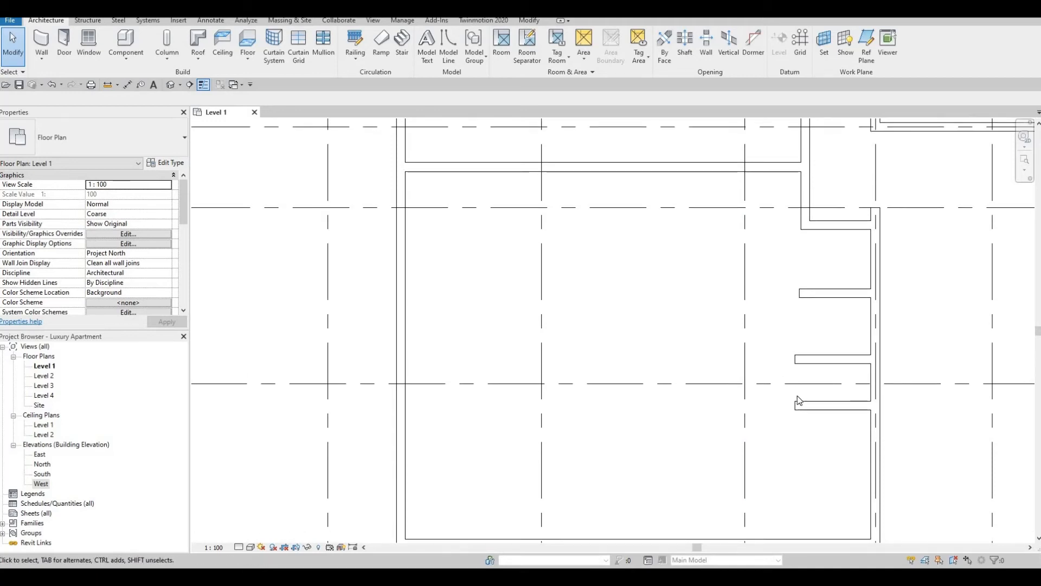
{"action": "middle_click_drag", "start_coordinate": [808, 348], "coordinate": [798, 371]}
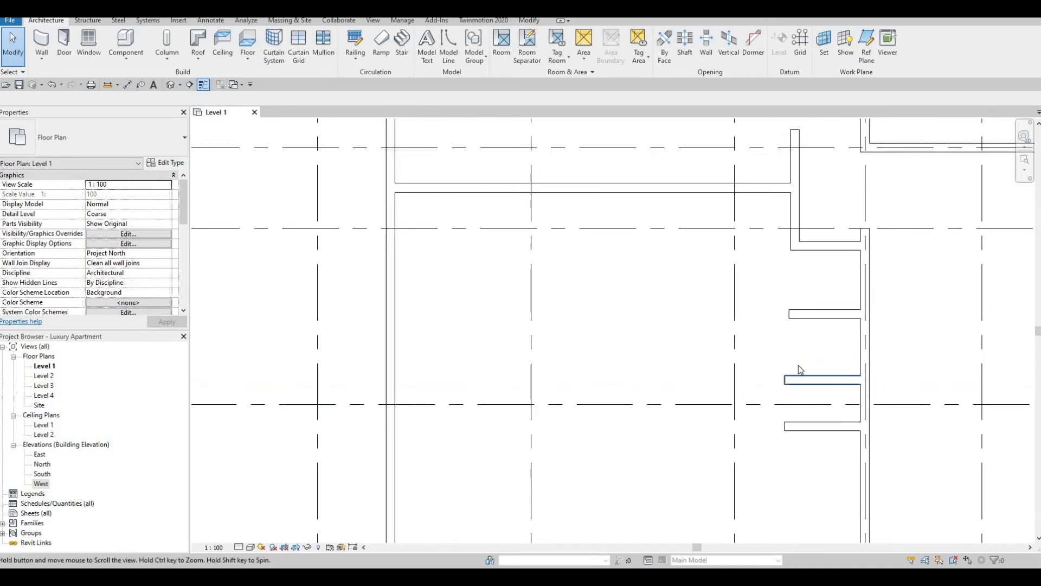
{"action": "left_click", "coordinate": [795, 317]}
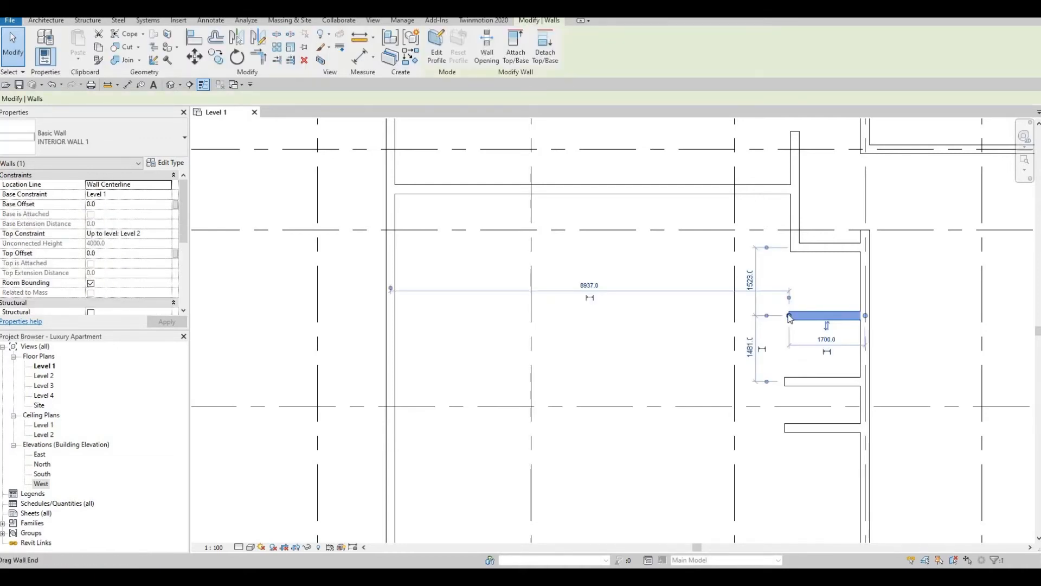
{"action": "left_click_drag", "start_coordinate": [790, 317], "coordinate": [759, 316]}
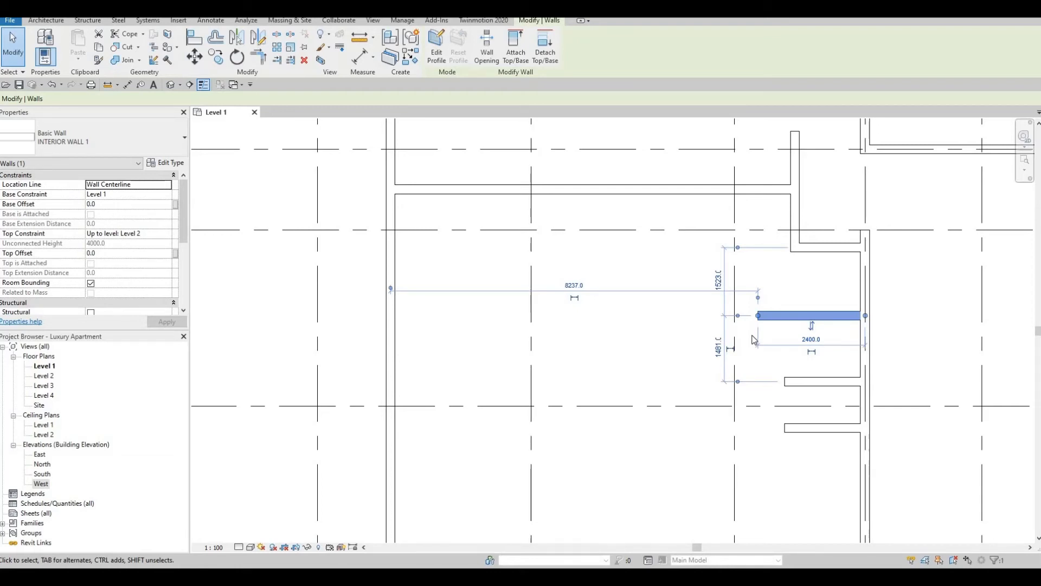
Extend the lower end of the short vertical wall down to the uppermost of the three short horizontal walls
{"action": "key", "text": "F1"}
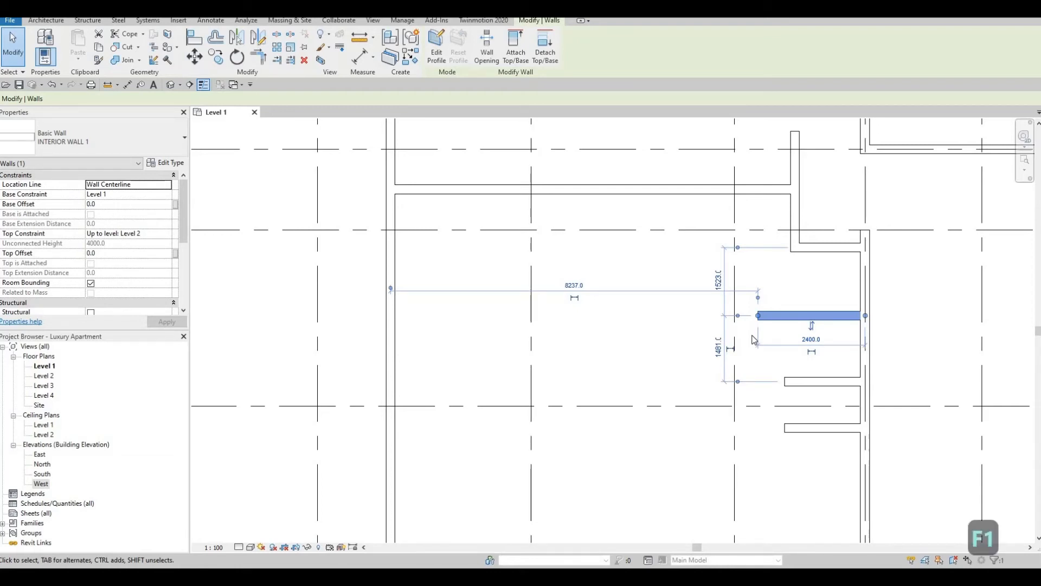
{"action": "left_click", "coordinate": [791, 251]}
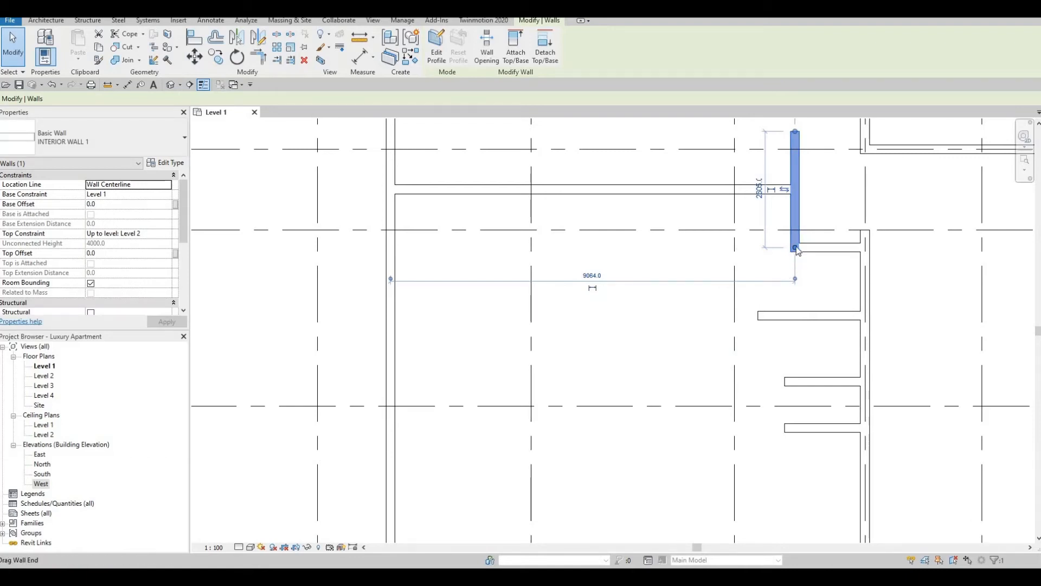
{"action": "left_click_drag", "start_coordinate": [795, 250], "coordinate": [844, 274]}
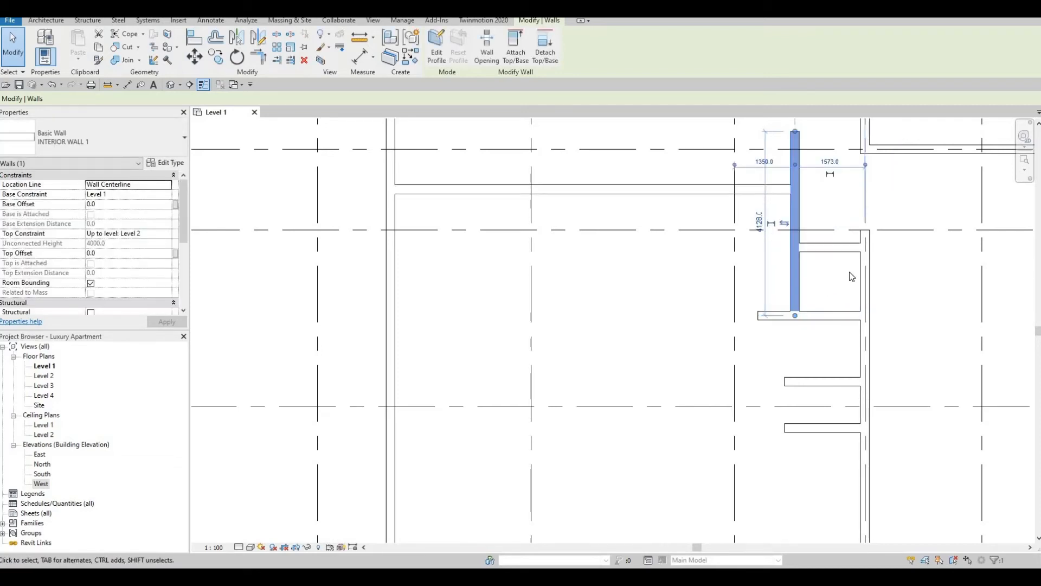
{"action": "mouse_move", "coordinate": [832, 277]}
{"action": "middle_mouse_down"}
{"action": "mouse_move", "coordinate": [845, 272]}
{"action": "mouse_move", "coordinate": [825, 296]}
{"action": "middle_mouse_up"}
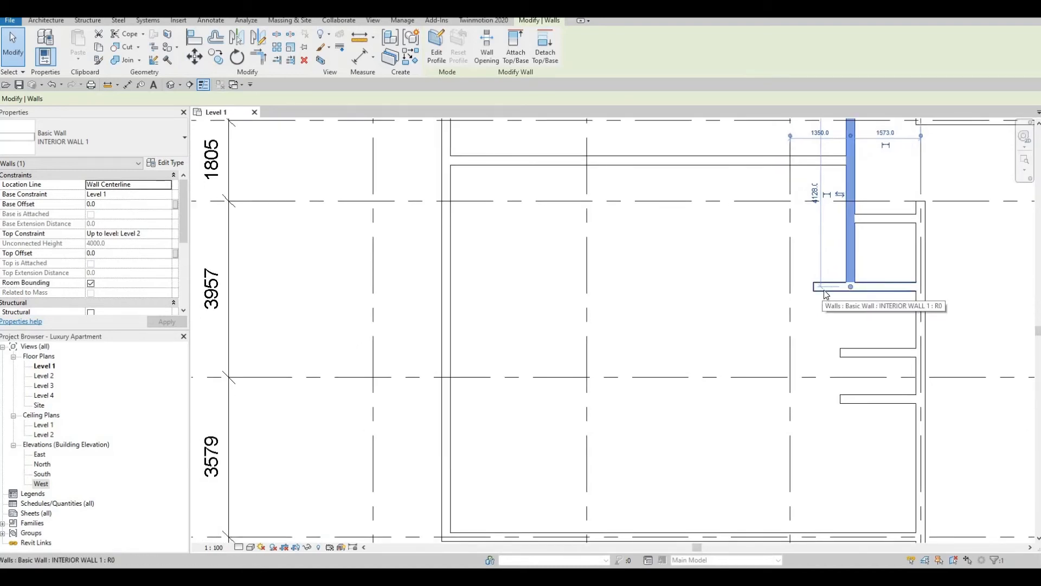
{"action": "key", "text": "Escape"}
{"action": "key", "text": "Escape"}
Place an aligned dimension between the extended vertical wall's centerline and the free left end of the uppermost short horizontal wall
{"action": "left_click", "coordinate": [822, 288]}
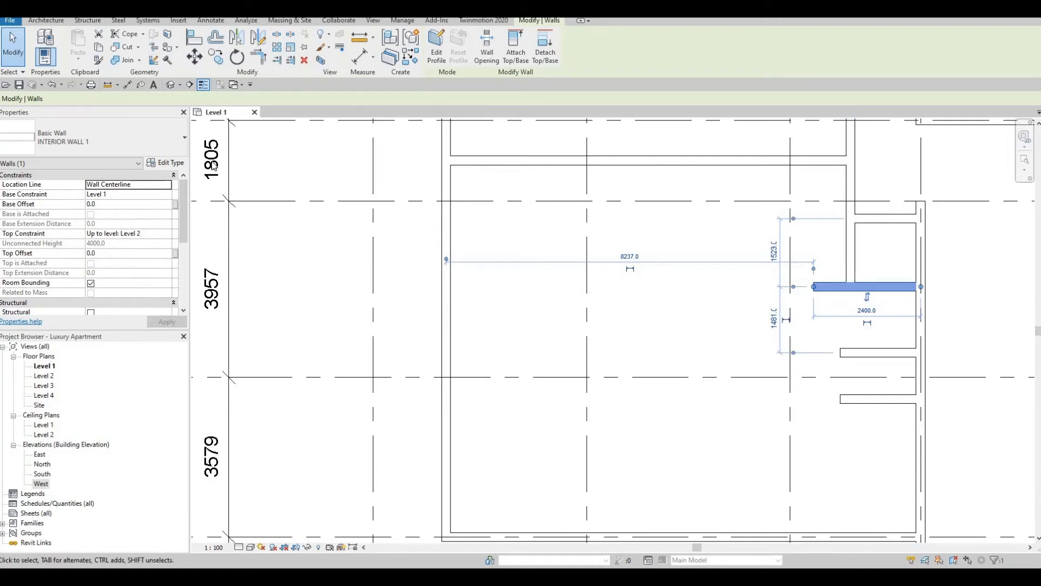
{"action": "left_click", "coordinate": [128, 85]}
{"action": "left_click", "coordinate": [848, 257]}
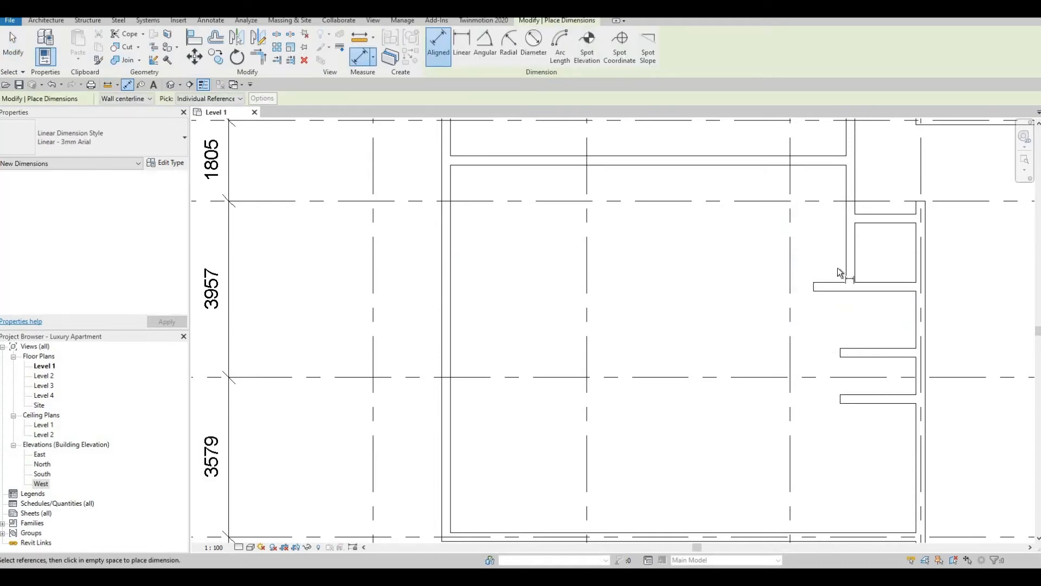
{"action": "left_click", "coordinate": [817, 265]}
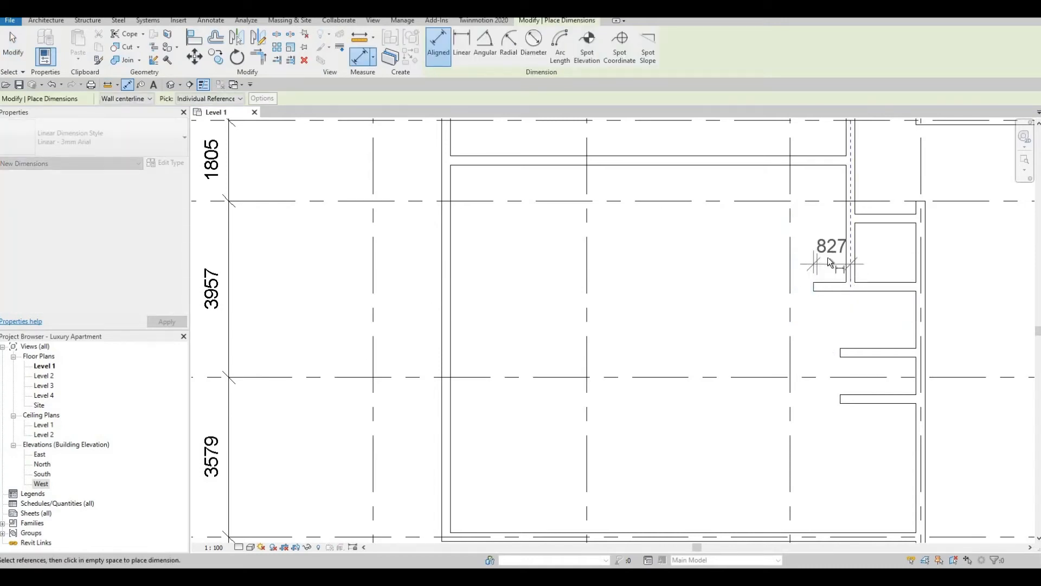
{"action": "left_click", "coordinate": [828, 257]}
{"action": "scroll", "coordinate": [829, 261], "scroll_direction": "up", "scroll_amount": 2}
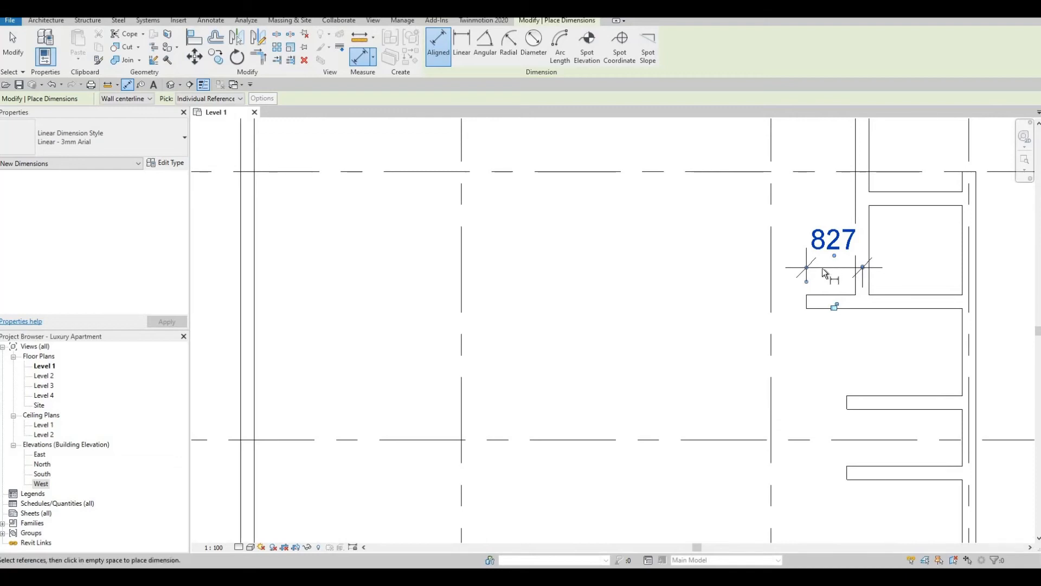
{"action": "key", "text": "Escape"}
{"action": "key", "text": "Escape"}
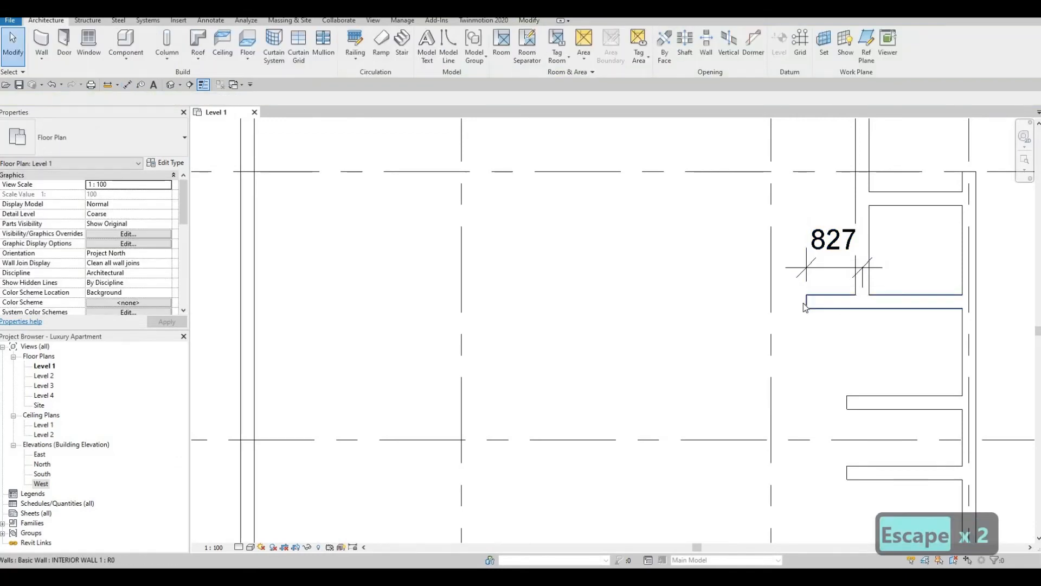
Shorten the uppermost short wall so its free left end lies 744 mm from the vertical wall's centerline, and delete the placed dimension
{"action": "left_click", "coordinate": [806, 303]}
{"action": "left_click_drag", "start_coordinate": [806, 302], "coordinate": [829, 283]}
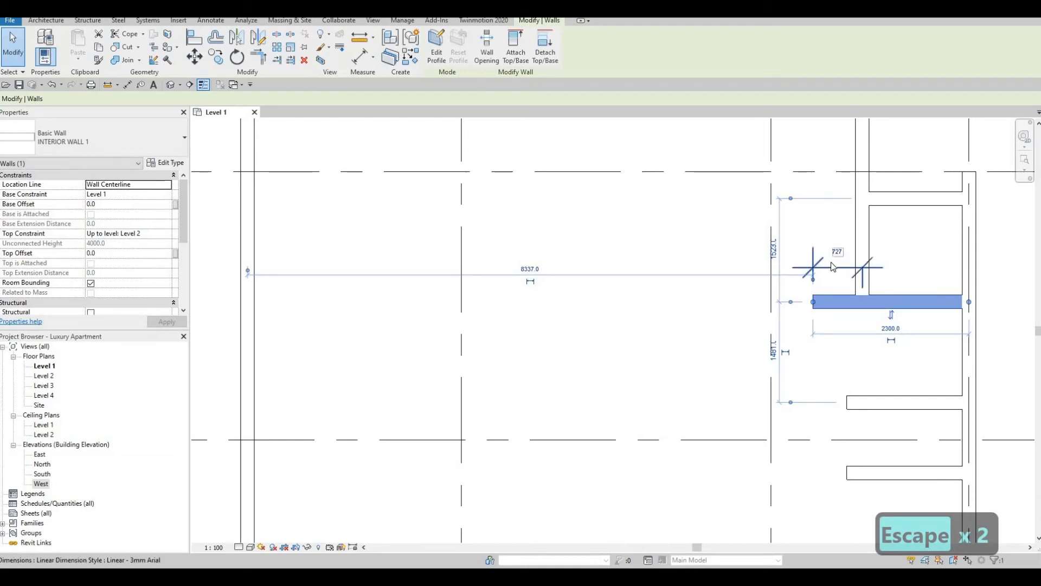
{"action": "left_click", "coordinate": [837, 252]}
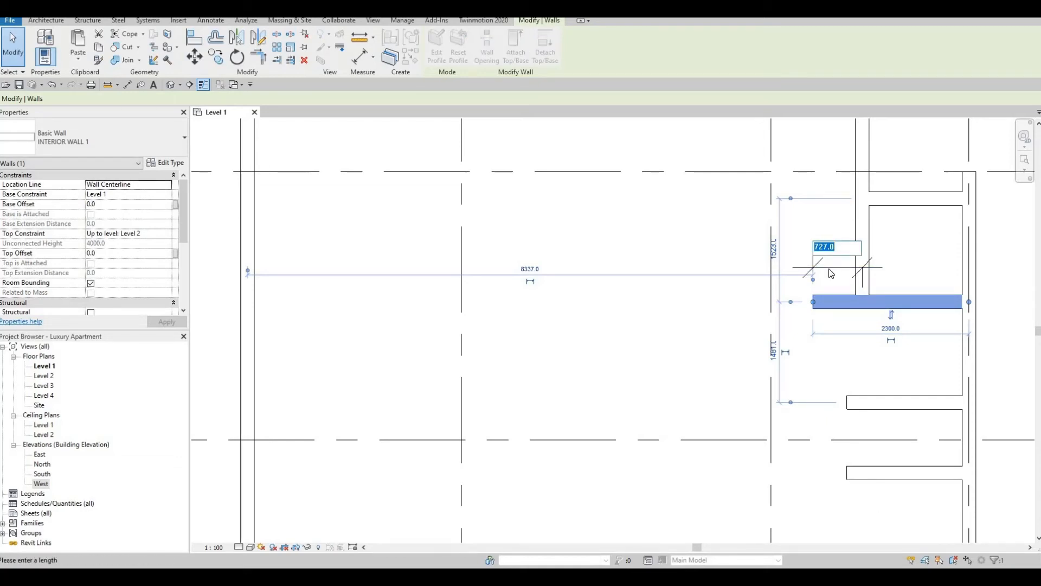
{"action": "type", "text": "744"}
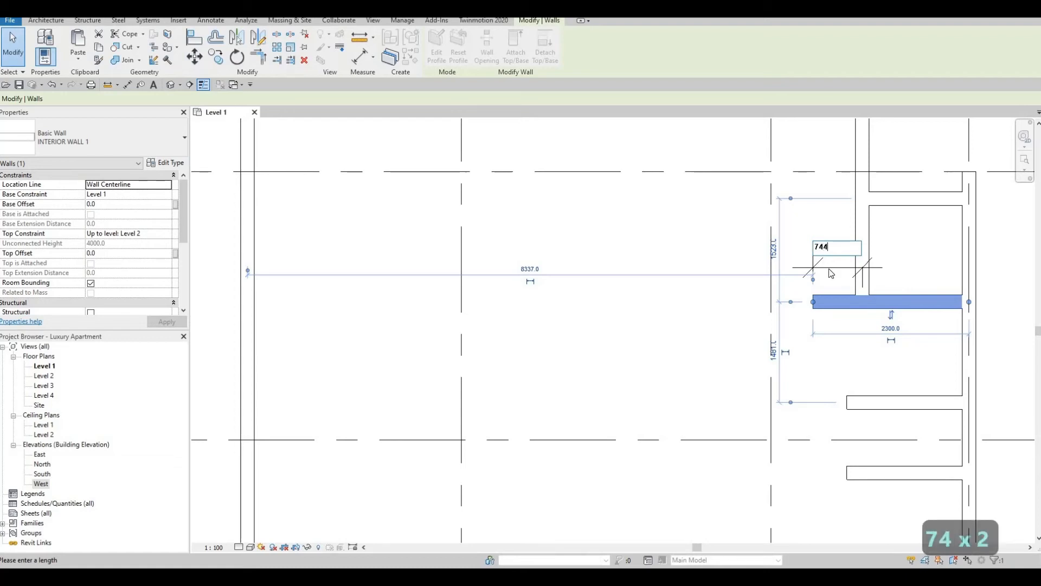
{"action": "key", "text": "Return"}
{"action": "key", "text": "Escape"}
{"action": "key", "text": "Escape"}
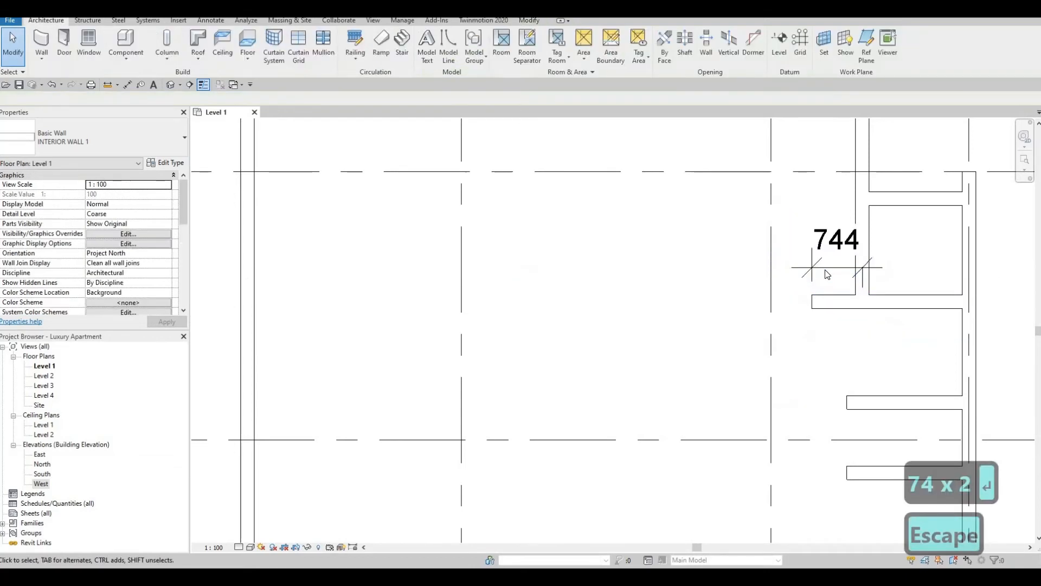
{"action": "left_click", "coordinate": [816, 274]}
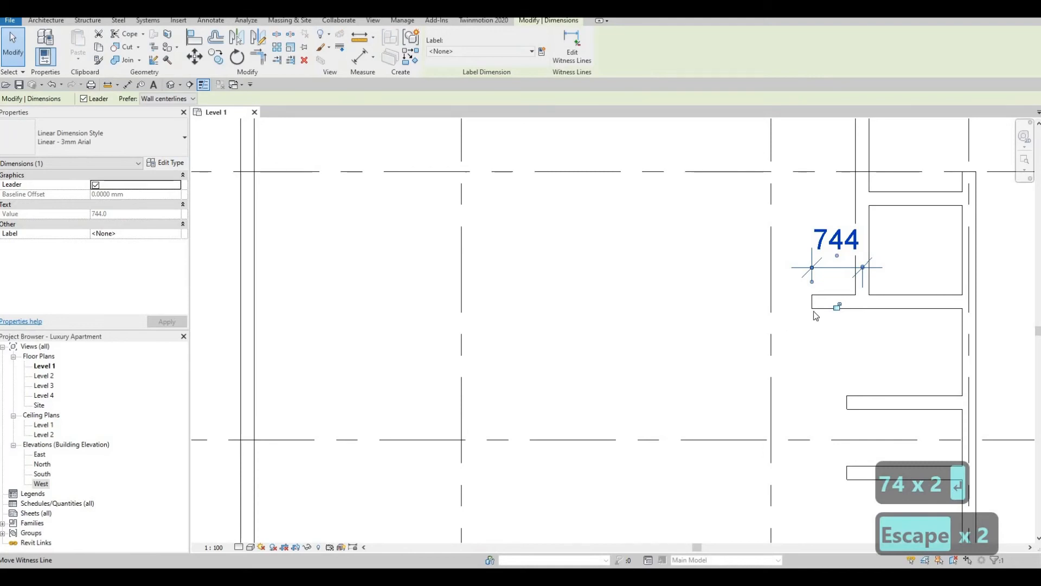
{"action": "key", "text": "Delete"}
Draw matching walls from that free end: about 857 mm diagonally down-left to grid 3, and 875 mm down to the second short wall's level
{"action": "scroll", "coordinate": [833, 309], "scroll_direction": "down", "scroll_amount": 3}
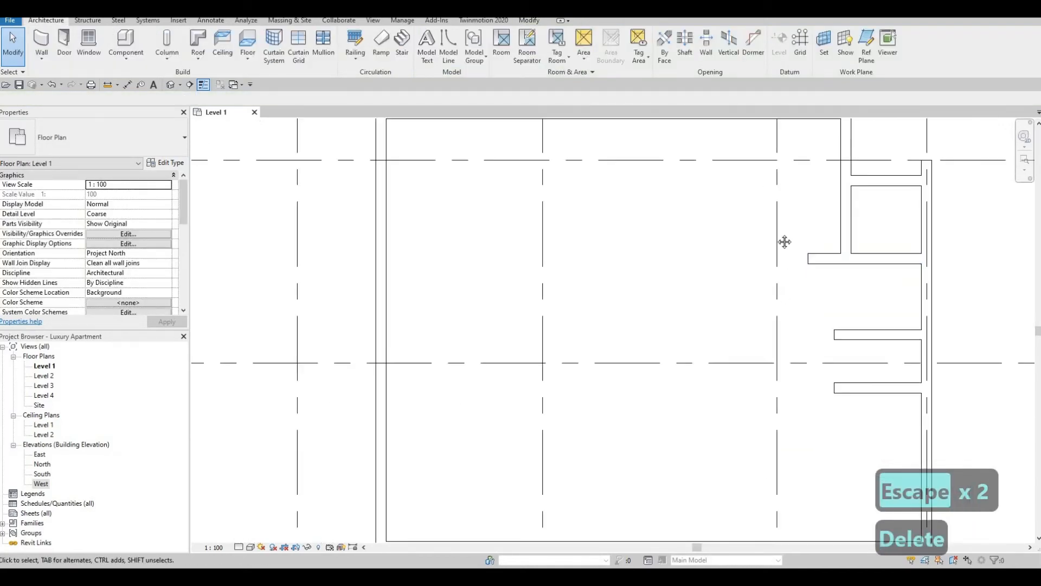
{"action": "middle_click_drag", "start_coordinate": [789, 232], "coordinate": [799, 210]}
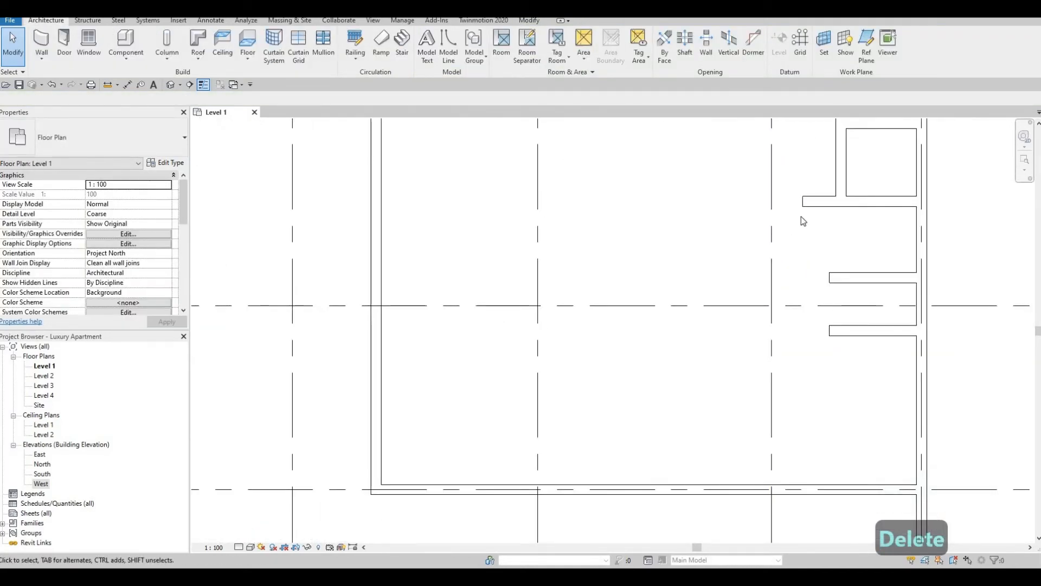
{"action": "left_click", "coordinate": [812, 206]}
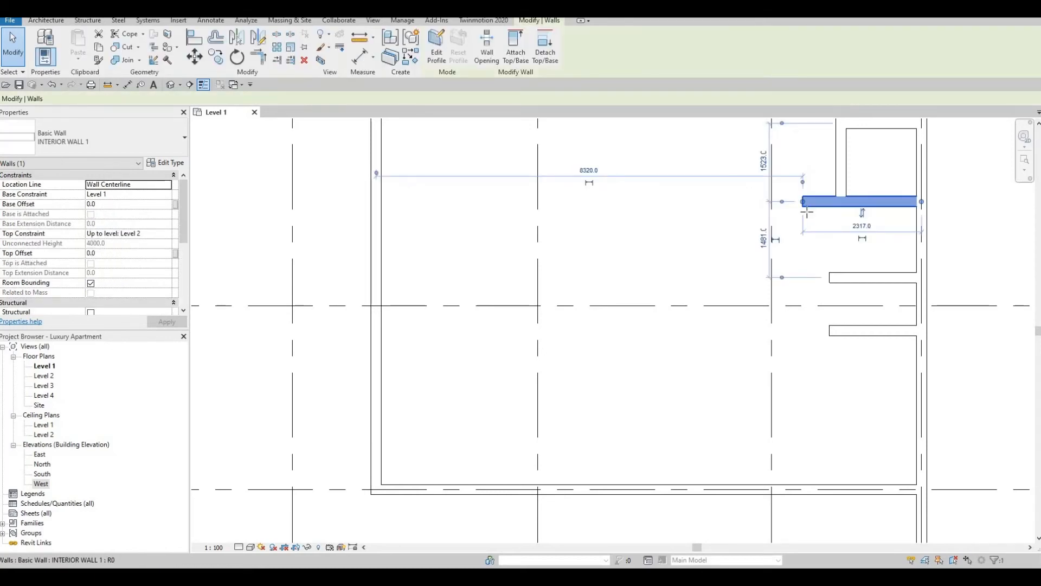
{"action": "key", "text": "c"}
{"action": "key", "text": "s"}
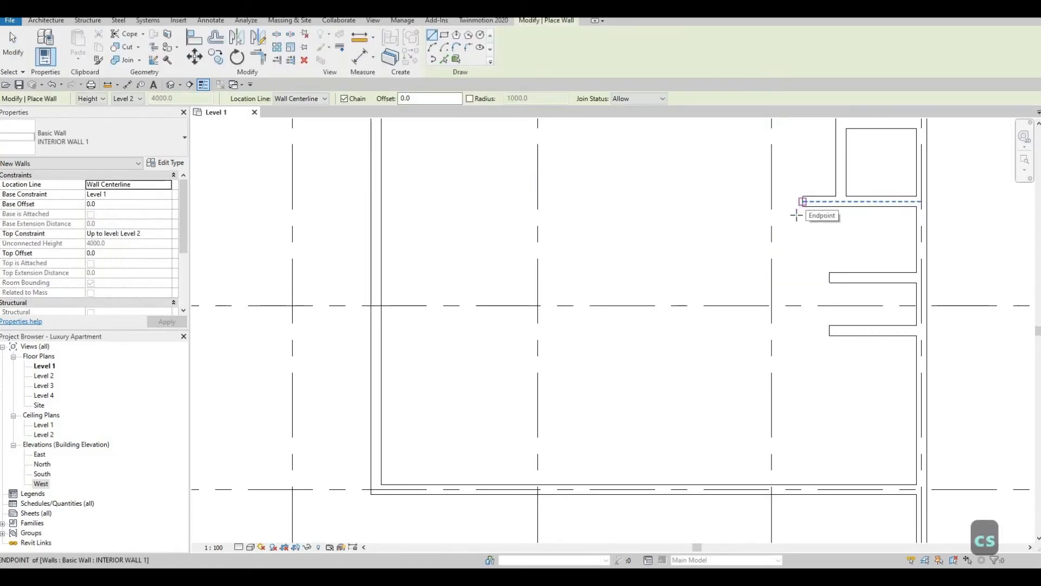
{"action": "left_click", "coordinate": [806, 203]}
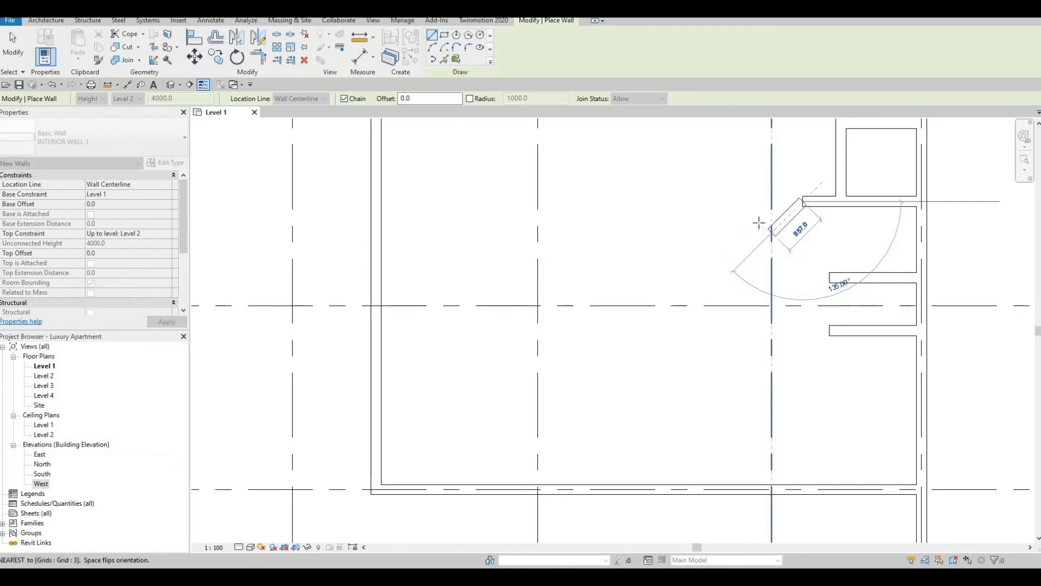
{"action": "key", "text": "F1"}
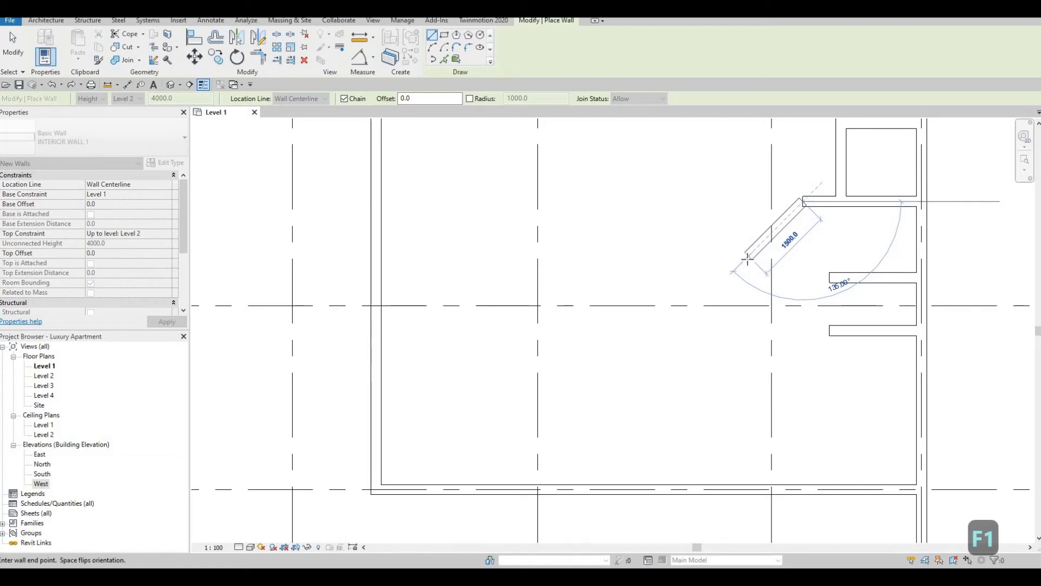
{"action": "left_click", "coordinate": [769, 234]}
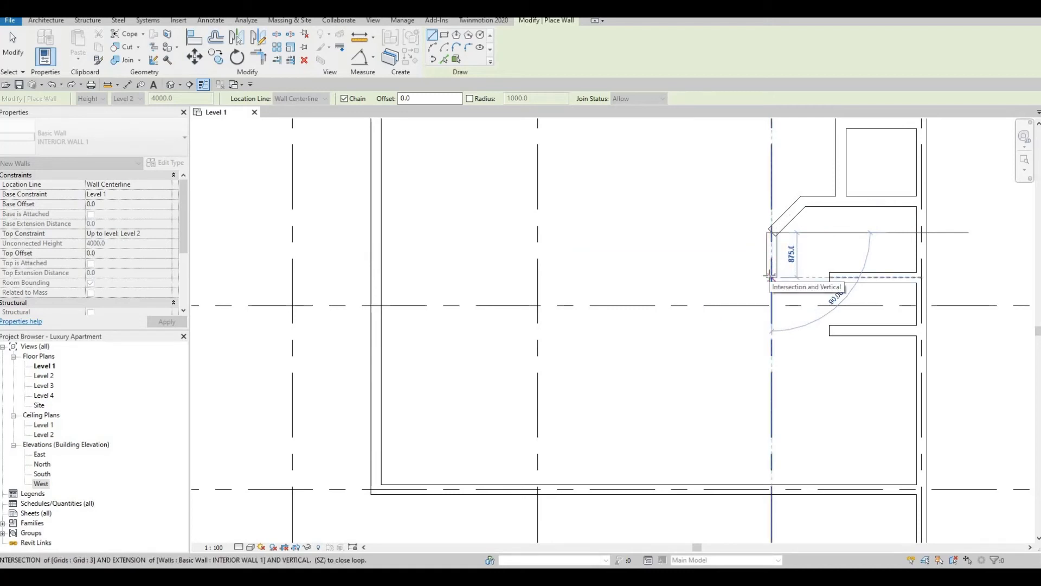
{"action": "left_click", "coordinate": [770, 277]}
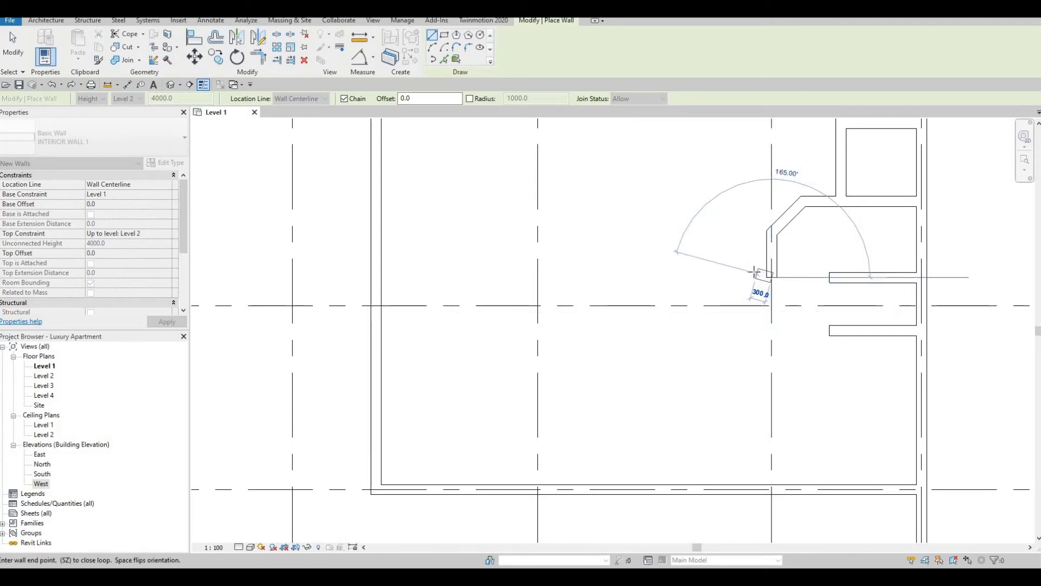
{"action": "key", "text": "Escape"}
{"action": "key", "text": "Escape"}
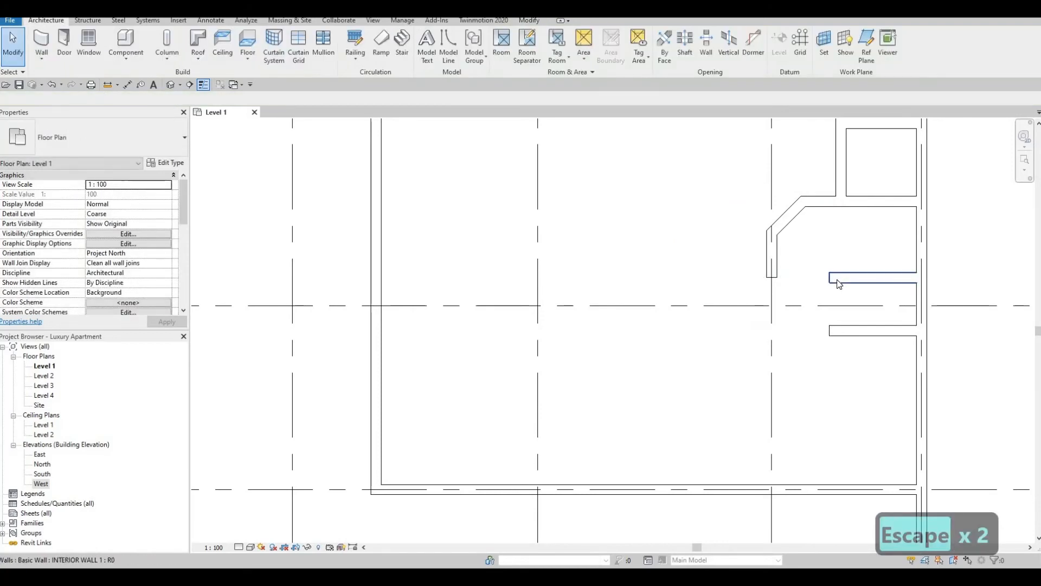
Trim the second short horizontal wall and the new vertical wall on grid 3 to meet in a corner
{"action": "key", "text": "t"}
{"action": "key", "text": "r"}
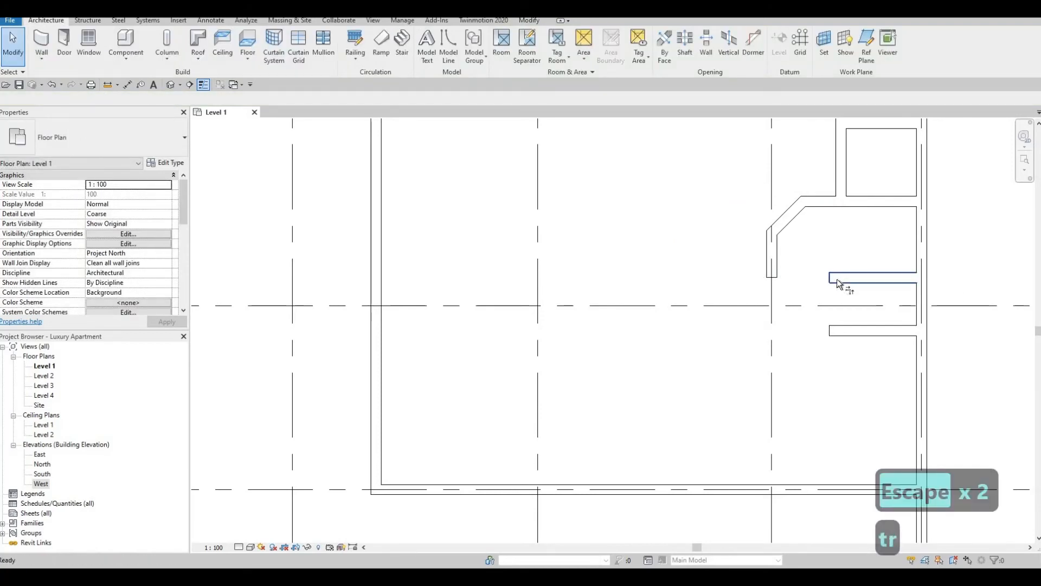
{"action": "left_click", "coordinate": [837, 279]}
{"action": "left_click", "coordinate": [778, 270]}
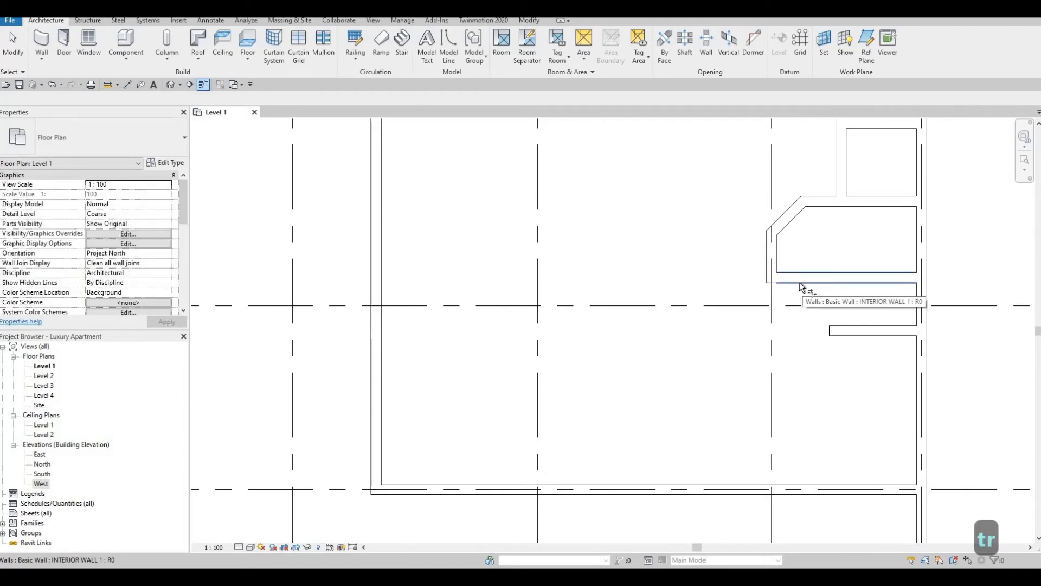
{"action": "key", "text": "Escape"}
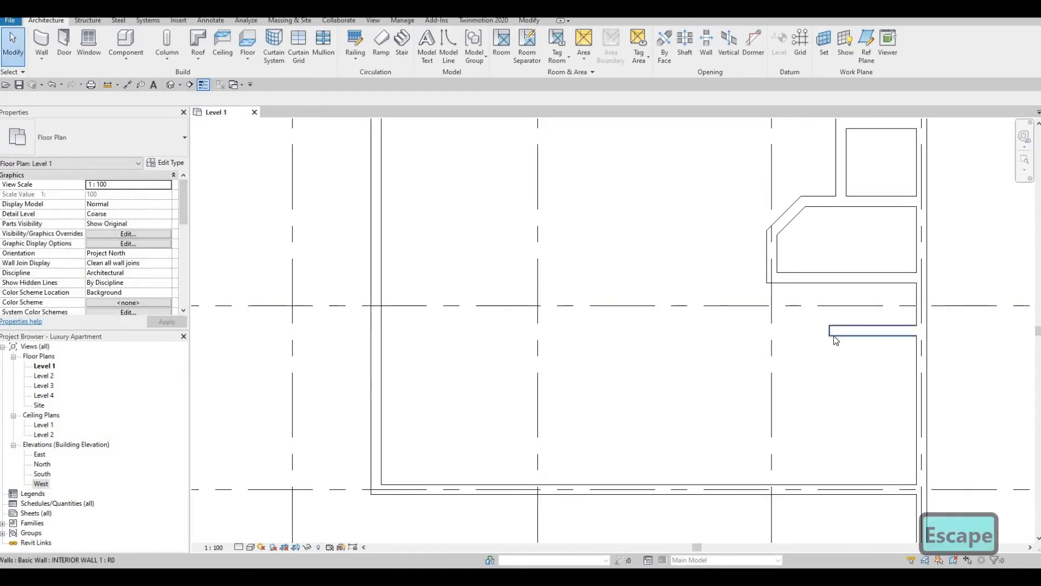
Extend the free left end of the third short horizontal wall to the vertical grid line 3
{"action": "left_click", "coordinate": [828, 334]}
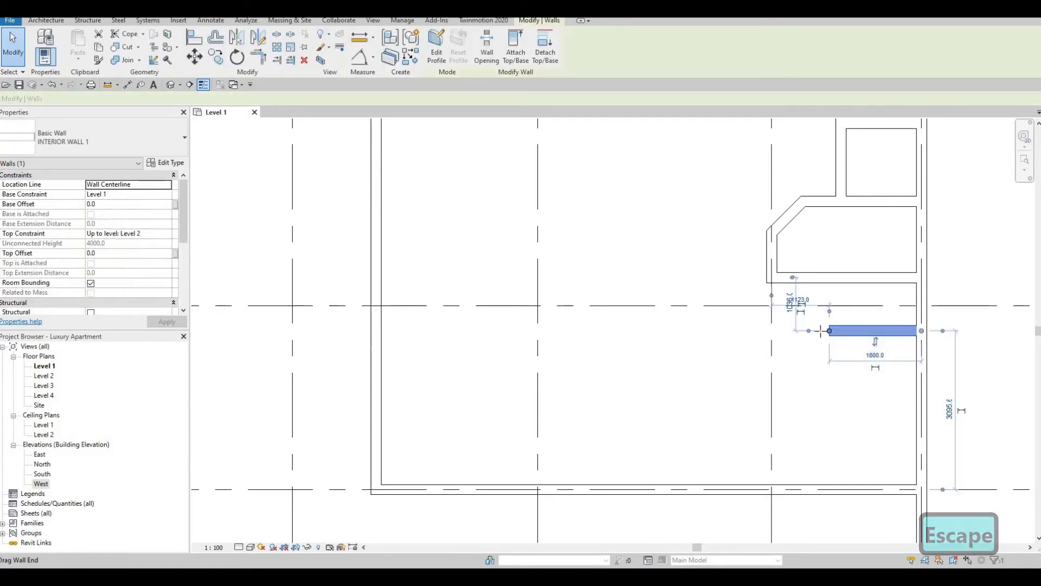
{"action": "mouse_move", "coordinate": [796, 332]}
{"action": "left_mouse_down"}
{"action": "mouse_move", "coordinate": [752, 331]}
{"action": "mouse_move", "coordinate": [775, 333]}
{"action": "left_mouse_up"}
{"action": "key", "text": "Escape"}
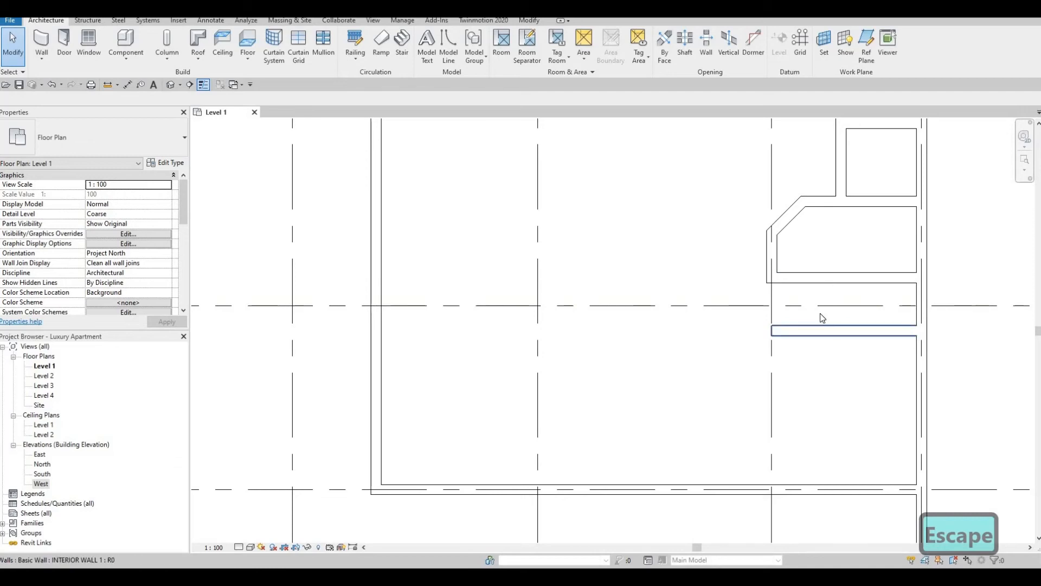
Draw a short vertical INTERIOR WALL 1 partition between the second and third horizontal walls, about 1150 mm right of grid 3
{"action": "left_click", "coordinate": [41, 43]}
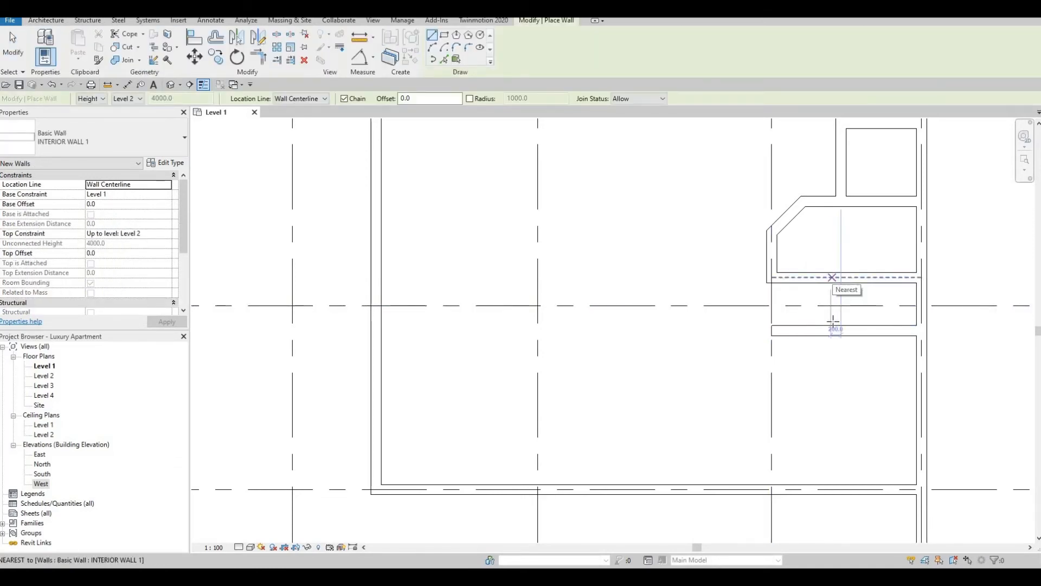
{"action": "left_click", "coordinate": [831, 279]}
{"action": "left_click", "coordinate": [832, 325]}
{"action": "key", "text": "Escape"}
{"action": "key", "text": "Escape"}
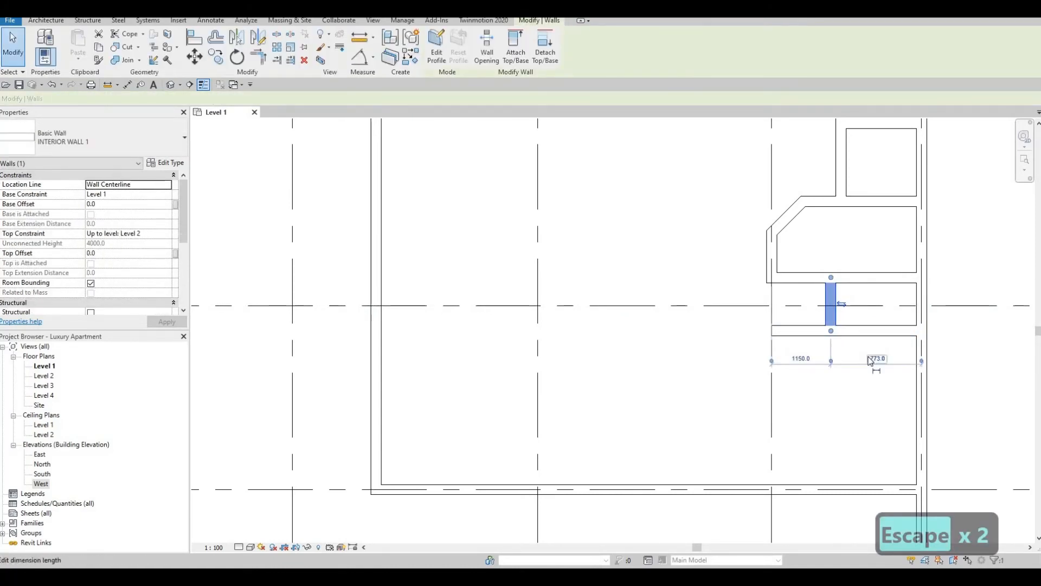
Set the new vertical partition's distance to the long vertical wall on its right to 1700 mm
{"action": "left_click", "coordinate": [873, 359]}
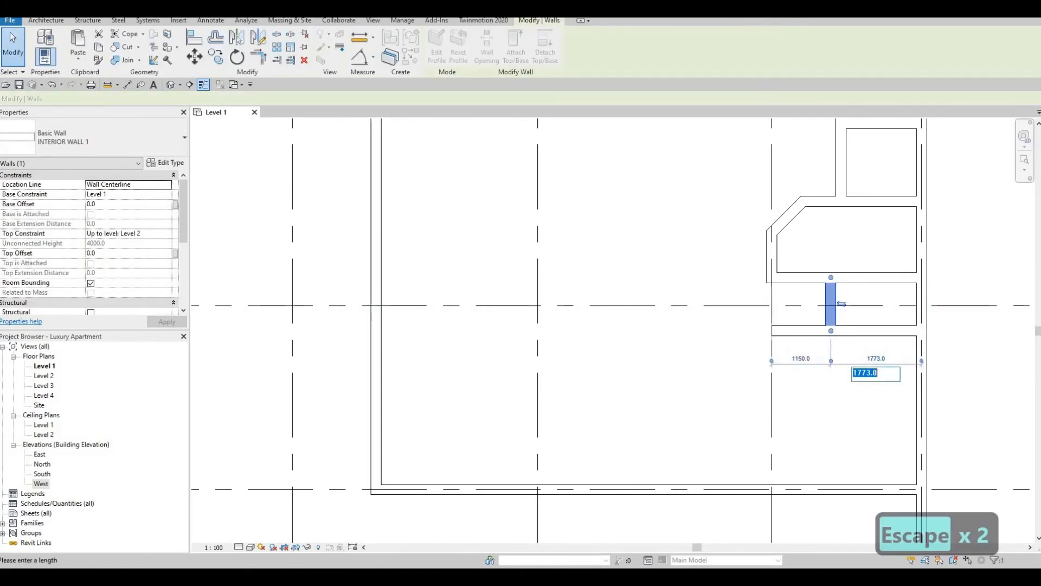
{"action": "type", "text": "1700"}
{"action": "key", "text": "Return"}
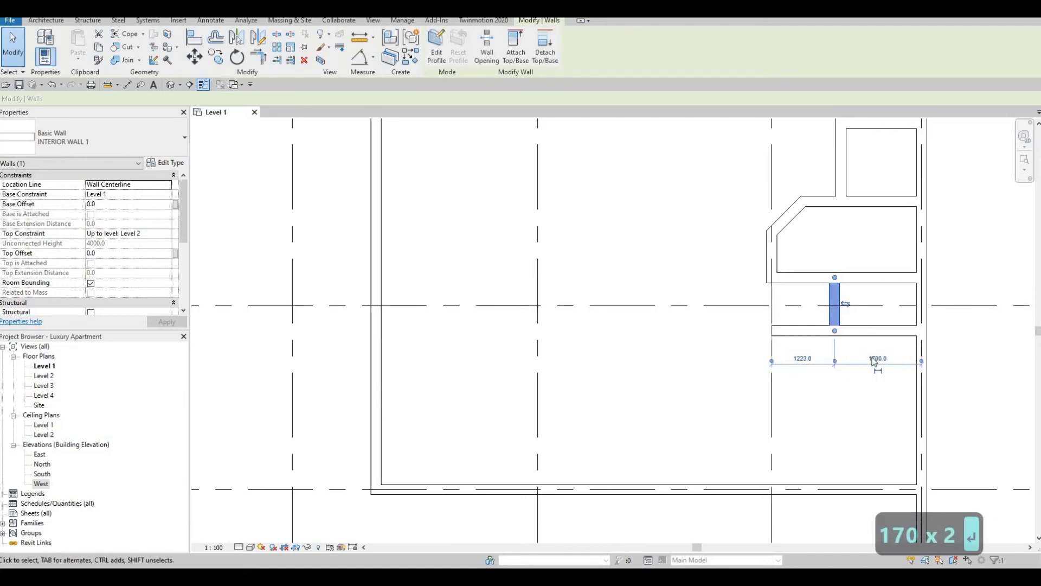
{"action": "key", "text": "Escape"}
{"action": "key", "text": "Escape"}
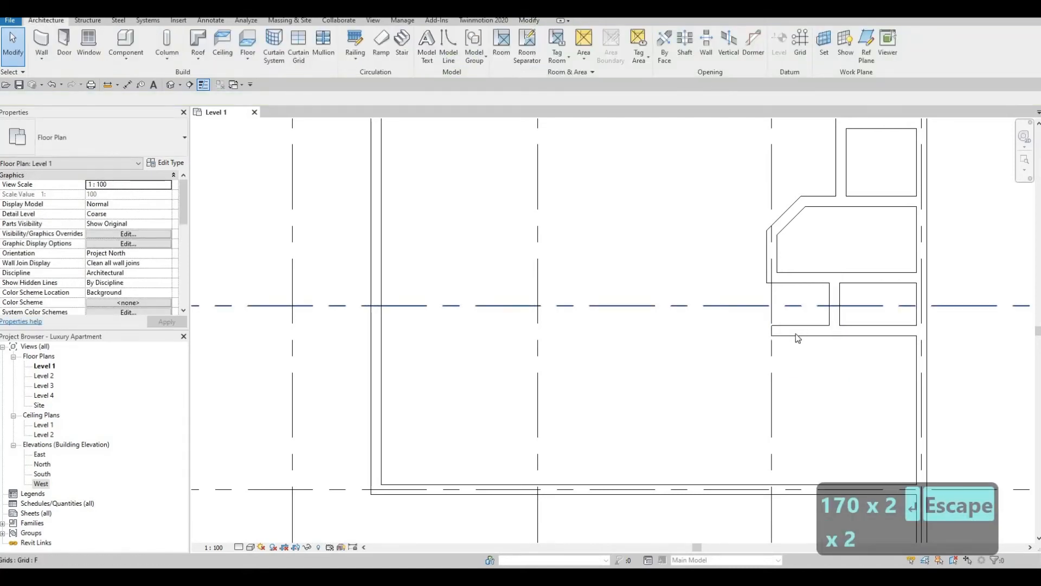
{"action": "key", "text": "F1"}
{"action": "middle_click_drag", "start_coordinate": [706, 350], "coordinate": [695, 354]}
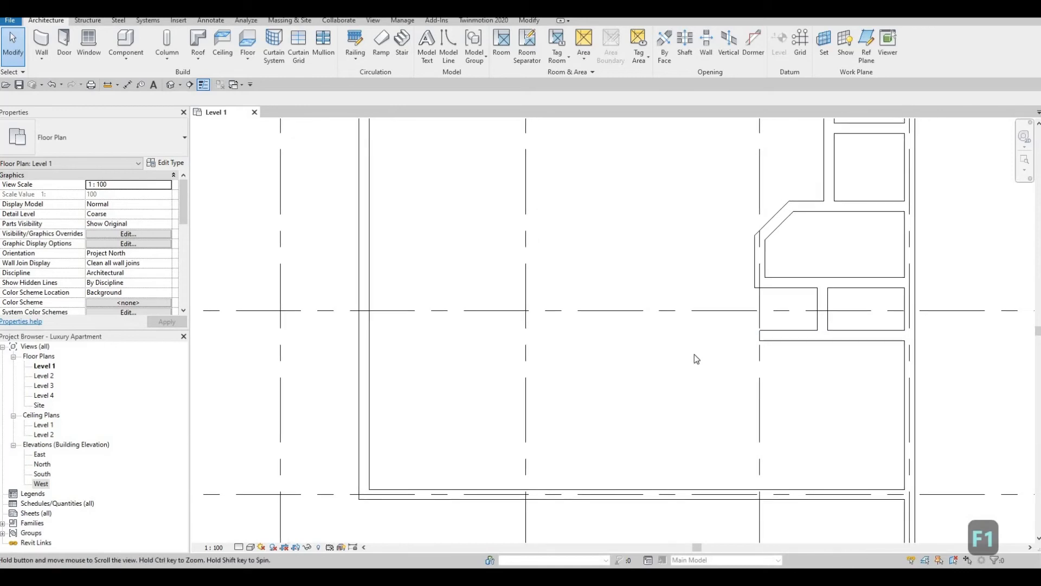
{"action": "left_click", "coordinate": [766, 336]}
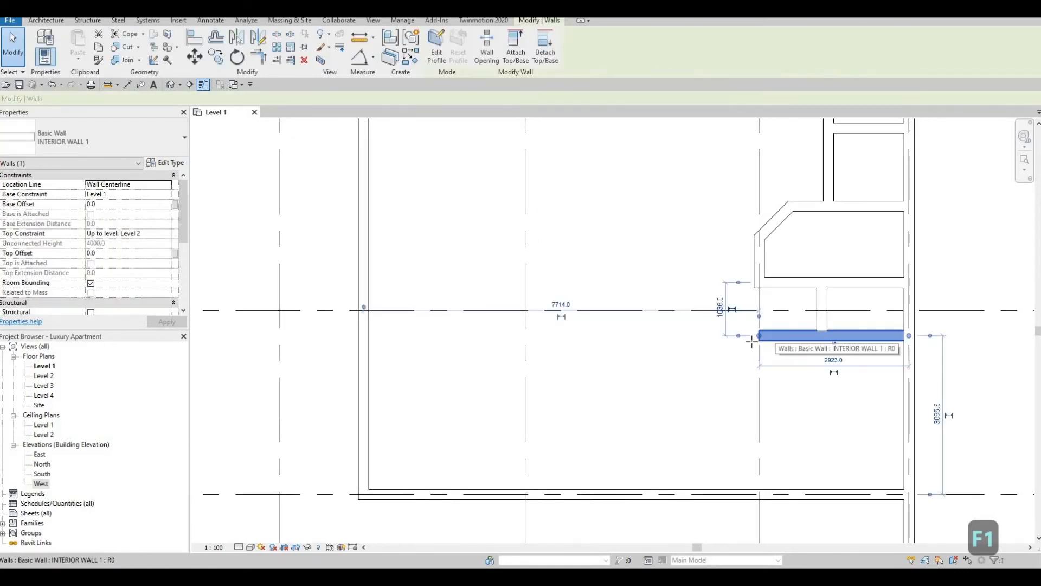
{"action": "key", "text": "c"}
{"action": "key", "text": "s"}
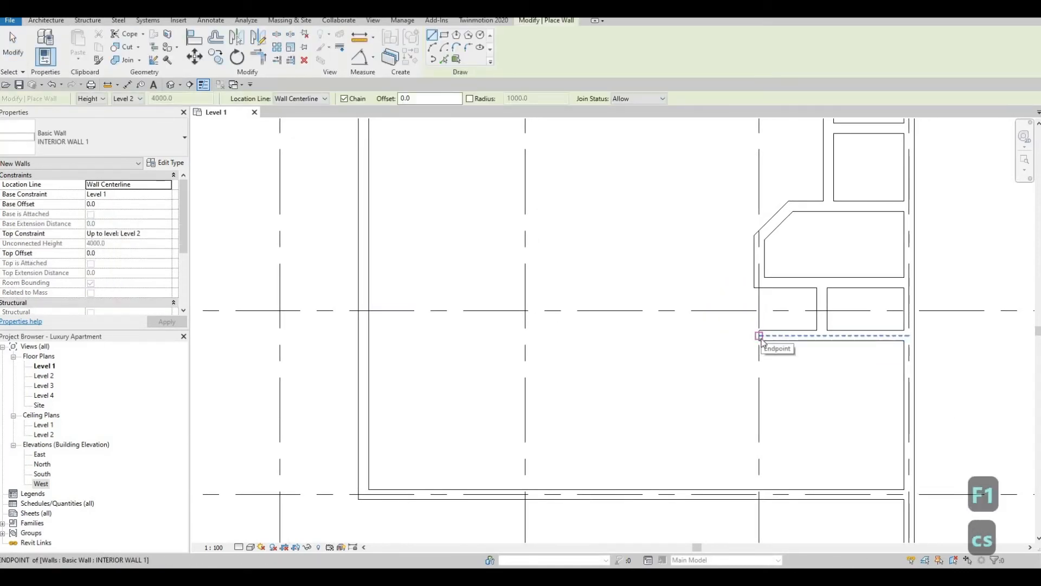
{"action": "key", "text": "Escape"}
{"action": "key", "text": "Escape"}
Set the third short horizontal wall's length to 3923 mm, extending its free left end beyond grid 3
{"action": "left_click", "coordinate": [763, 340]}
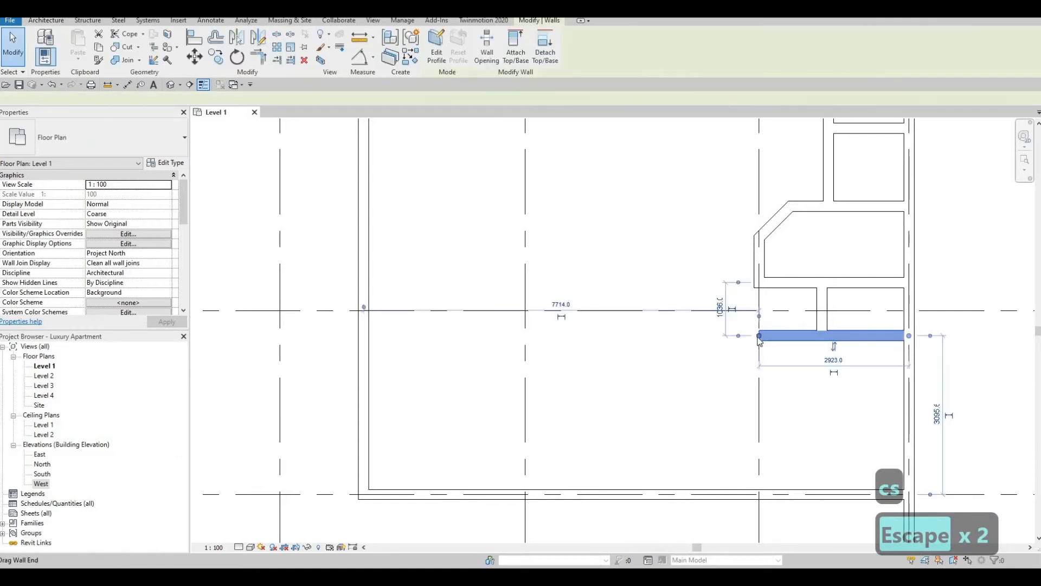
{"action": "left_click_drag", "start_coordinate": [759, 336], "coordinate": [760, 337]}
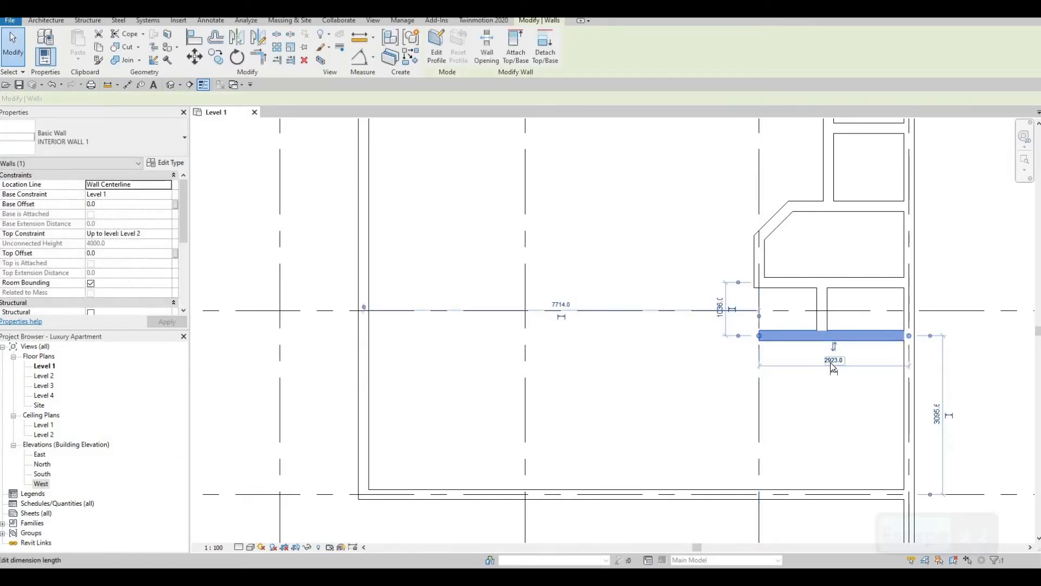
{"action": "left_click", "coordinate": [832, 361]}
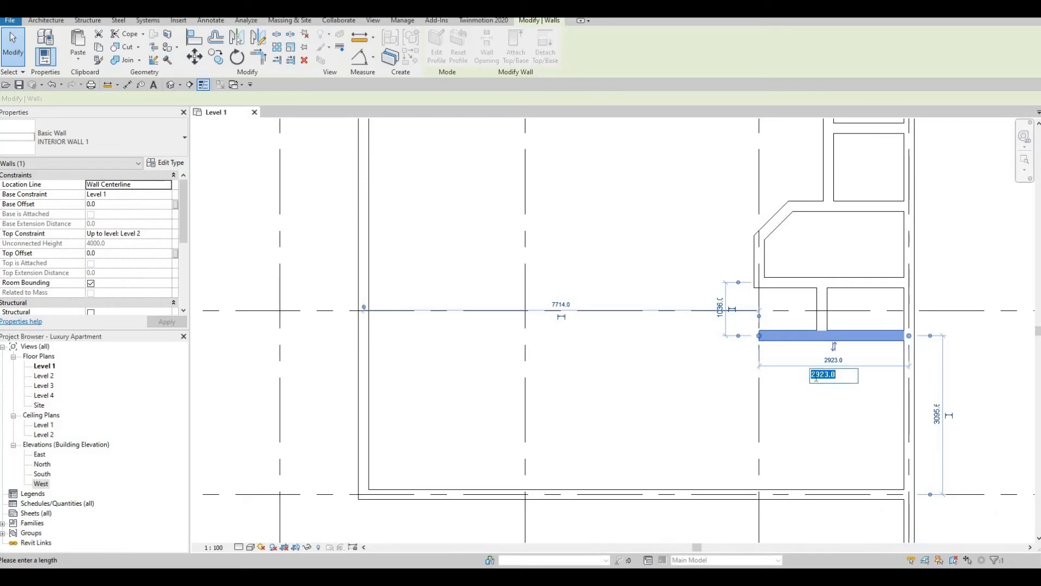
{"action": "left_click", "coordinate": [815, 375]}
{"action": "type", "text": "3"}
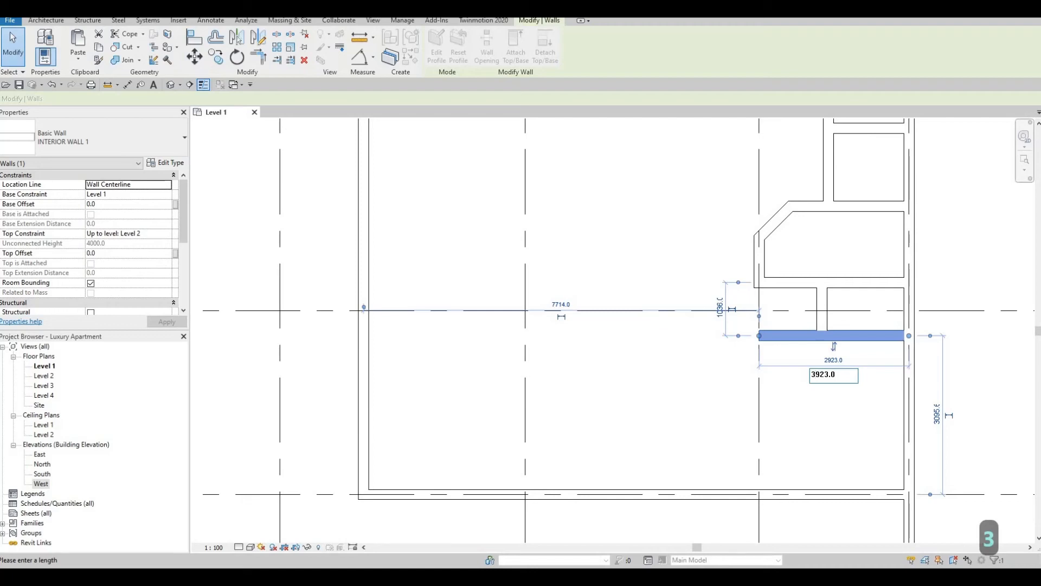
{"action": "key", "text": "Return"}
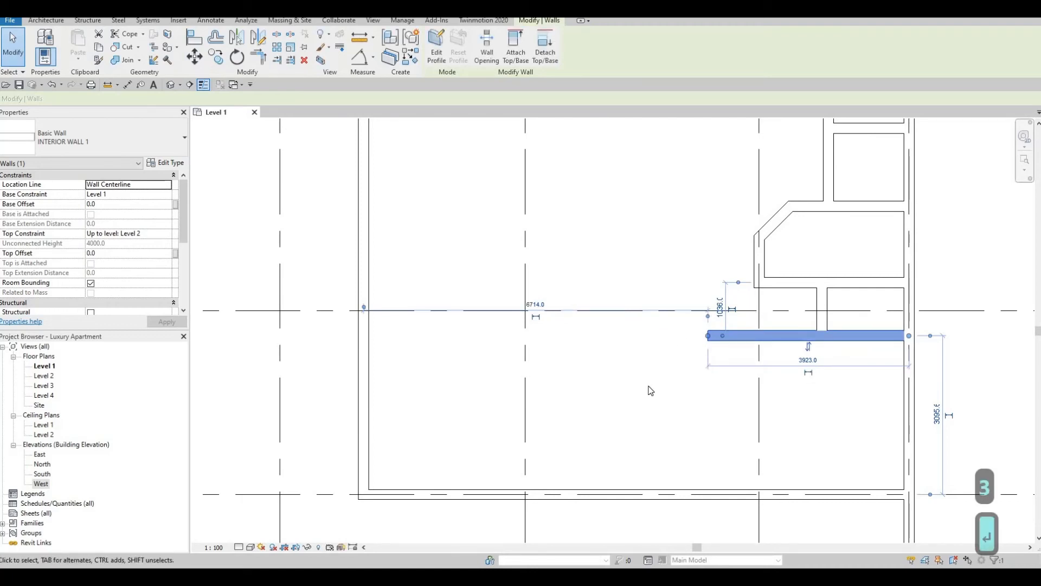
{"action": "middle_click_drag", "start_coordinate": [685, 367], "coordinate": [731, 305]}
{"action": "scroll", "coordinate": [732, 306], "scroll_direction": "down", "scroll_amount": 1}
{"action": "key", "text": "Escape"}
{"action": "key", "text": "Escape"}
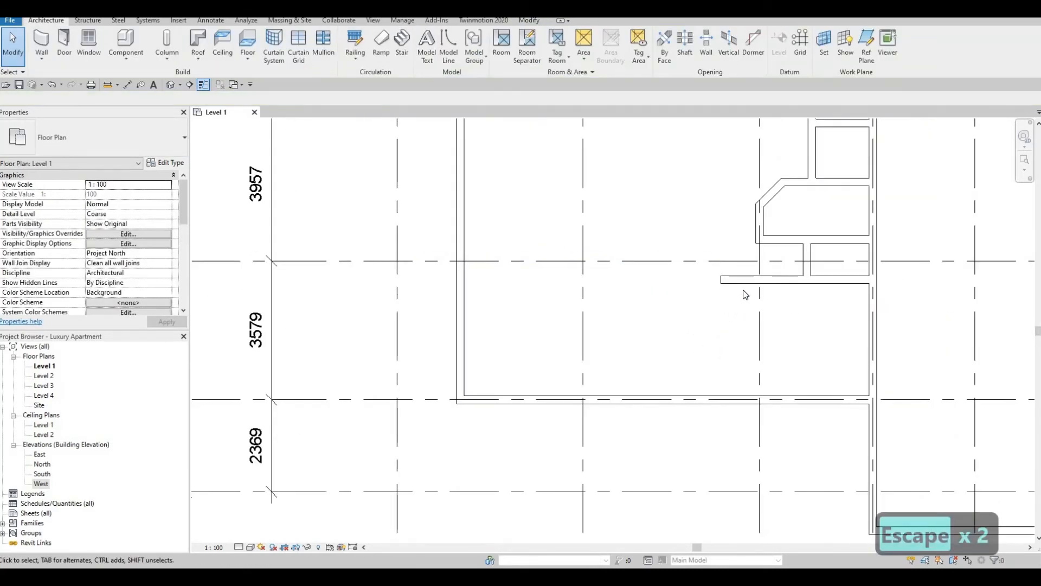
Draw chained INTERIOR WALL 1 segments from the extended wall's left end: 800 mm diagonally down-left at 135°, then 800 mm straight down
{"action": "left_click", "coordinate": [744, 280]}
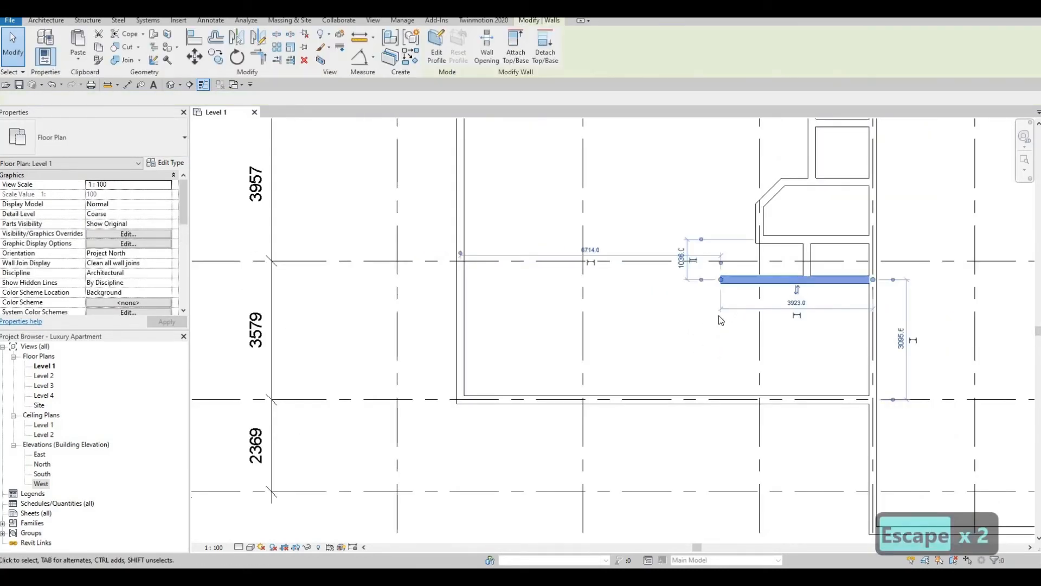
{"action": "key", "text": "c"}
{"action": "key", "text": "s"}
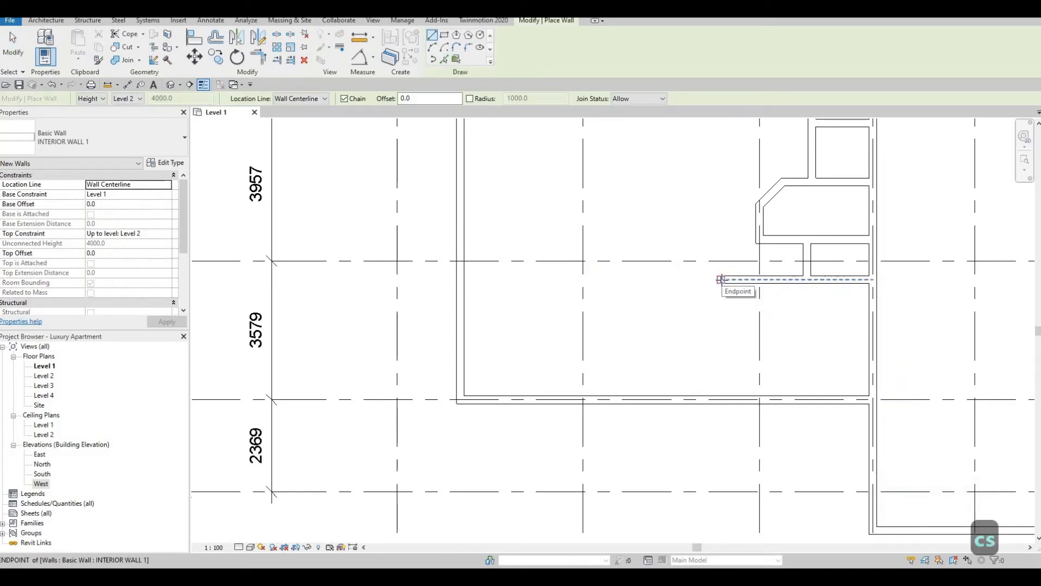
{"action": "left_click", "coordinate": [700, 295]}
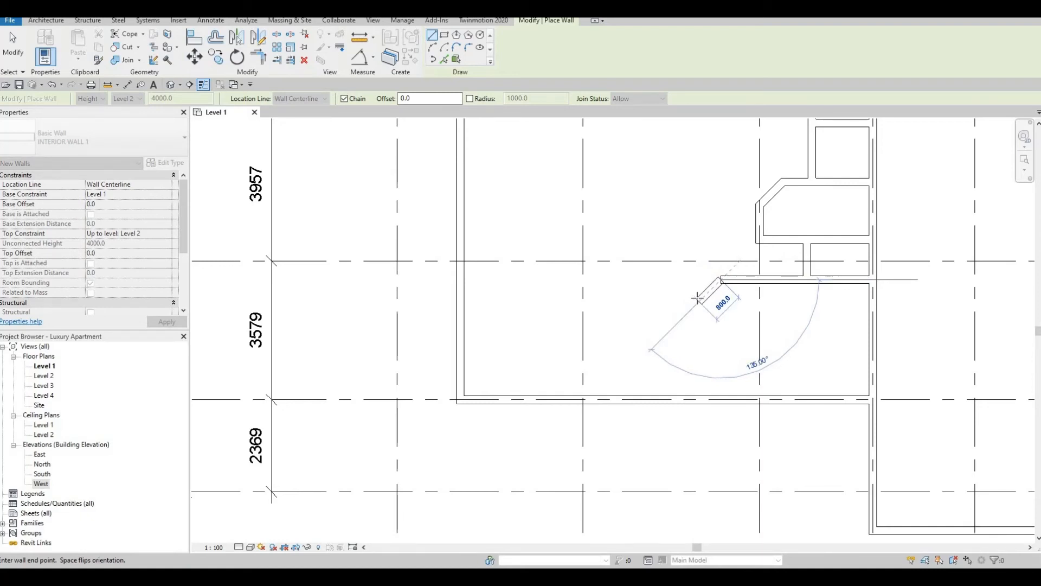
{"action": "left_click", "coordinate": [699, 300]}
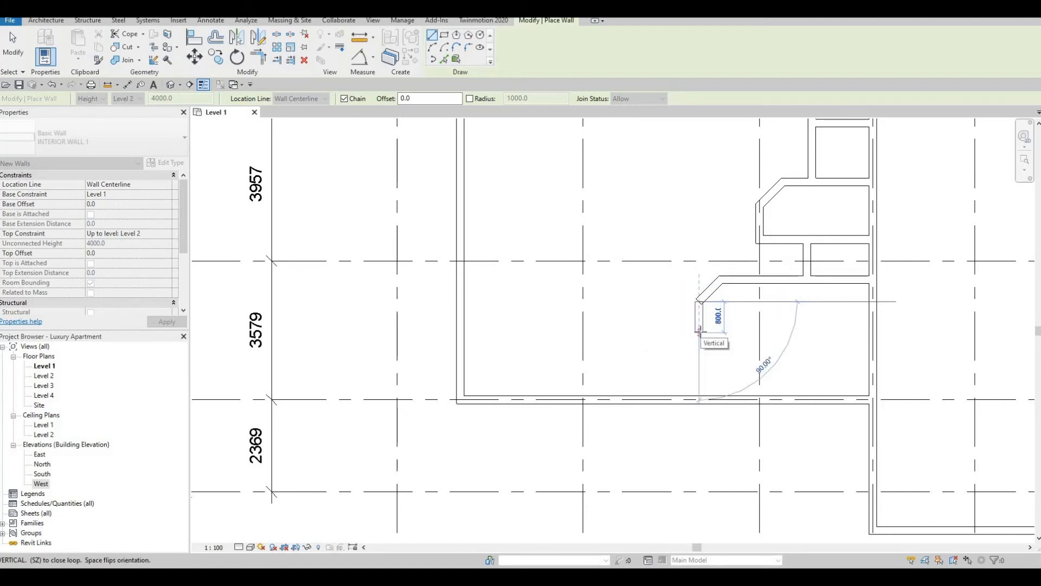
{"action": "left_click", "coordinate": [700, 331]}
{"action": "key", "text": "Escape"}
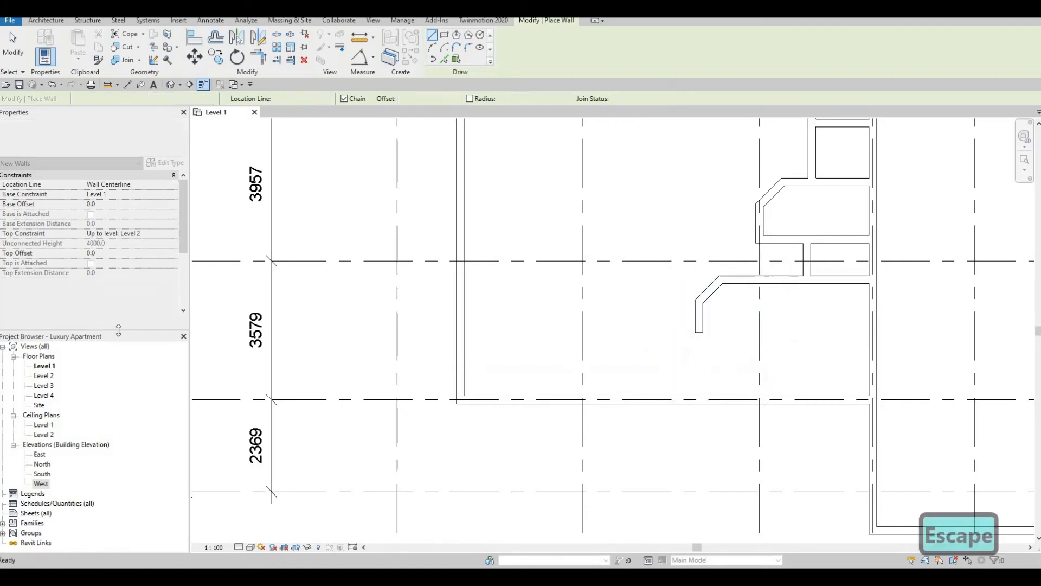
Draw a vertical INTERIOR WALL 1 along grid 3 from the exterior wall on grid G up to the extended horizontal wall
{"action": "scroll", "coordinate": [695, 320], "scroll_direction": "down", "scroll_amount": 1}
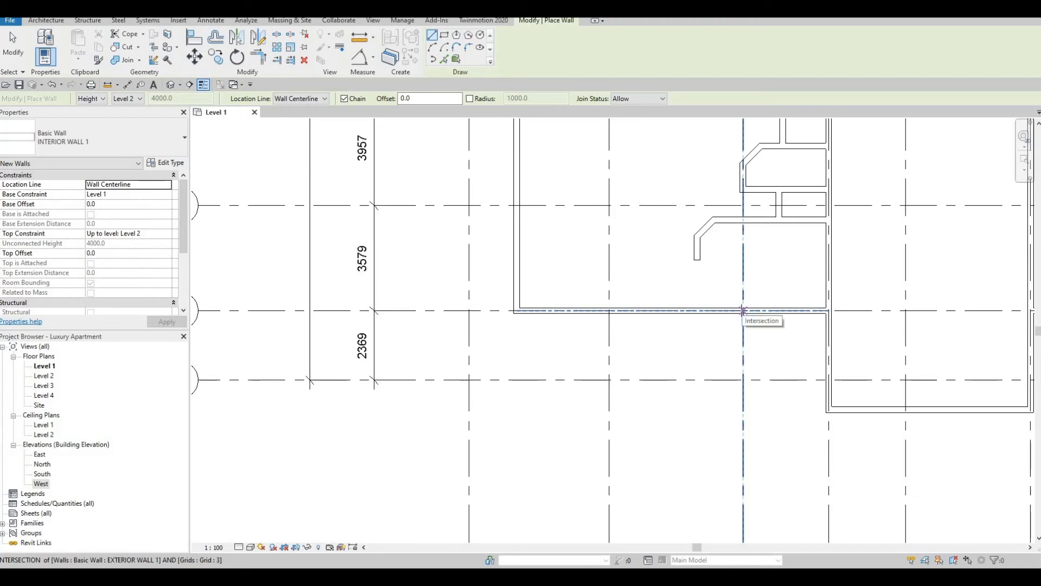
{"action": "scroll", "coordinate": [744, 311], "scroll_direction": "down", "scroll_amount": 1}
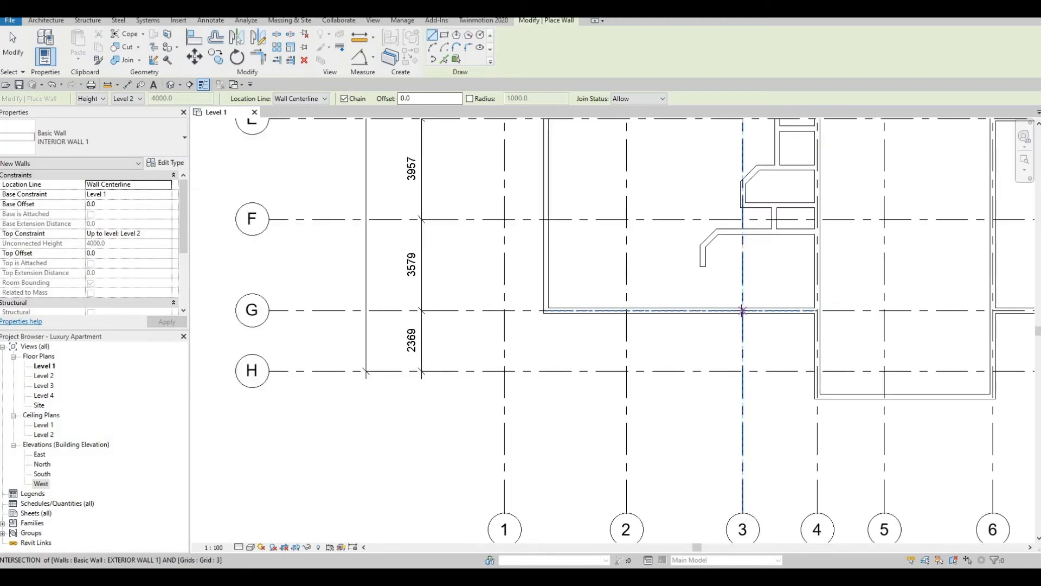
{"action": "left_click", "coordinate": [743, 310]}
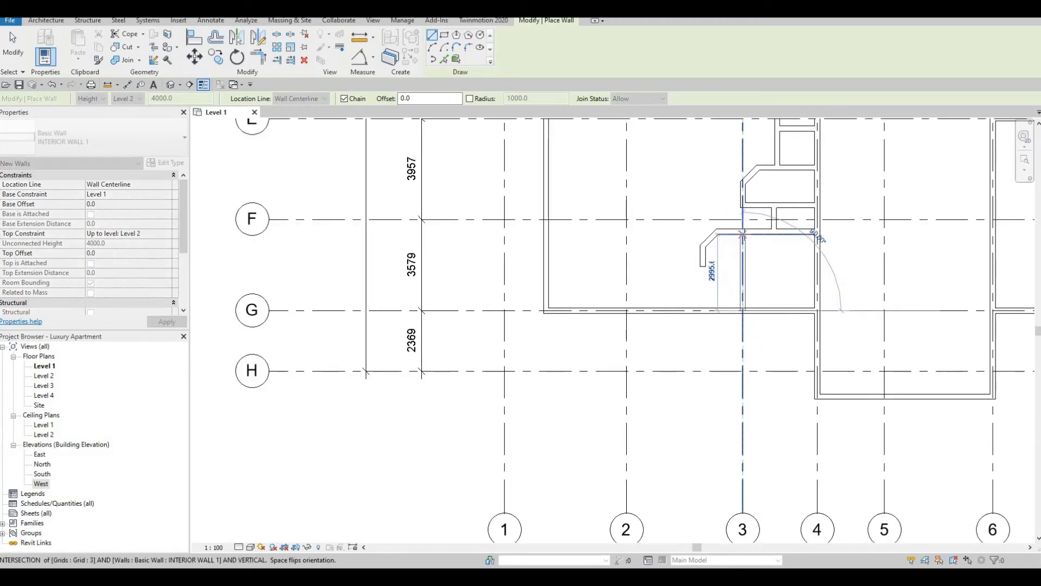
{"action": "key", "text": "Escape"}
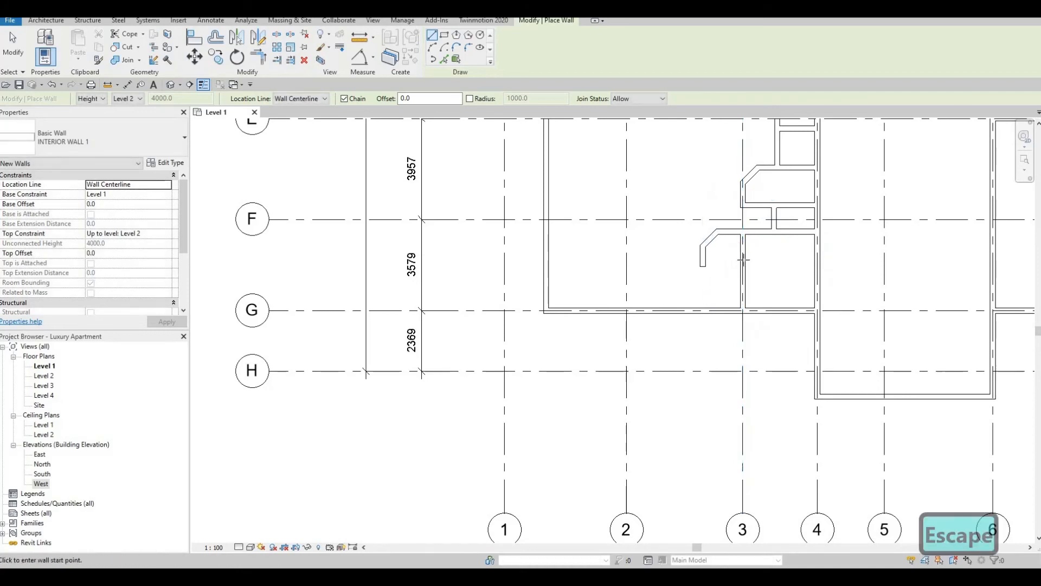
{"action": "key", "text": "Escape"}
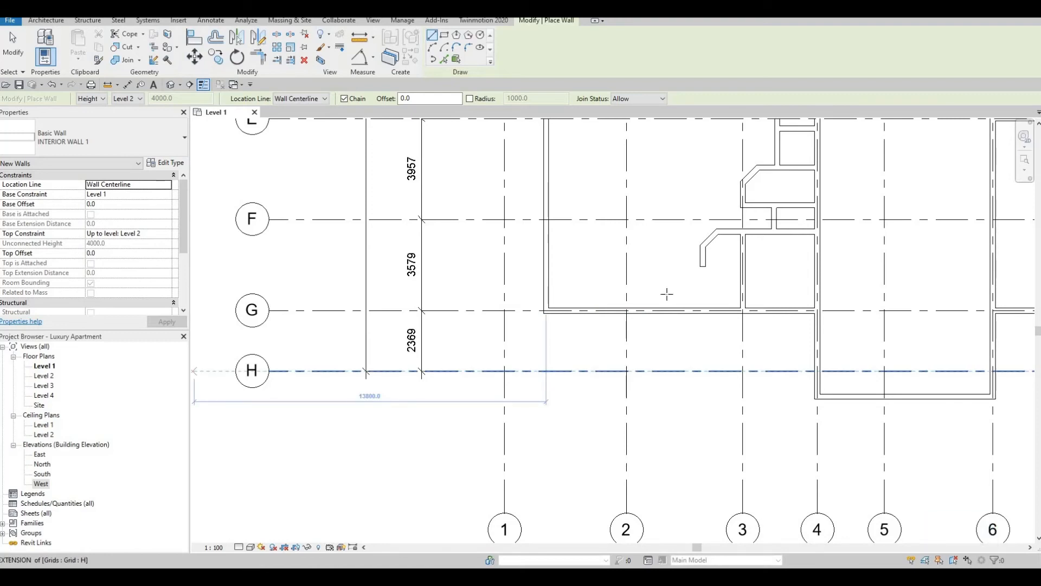
Draw a 2700 mm vertical INTERIOR WALL 1 up from the exterior wall on grid G, 1600 mm left of the short hanging wall
{"action": "scroll", "coordinate": [671, 295], "scroll_direction": "up", "scroll_amount": 1}
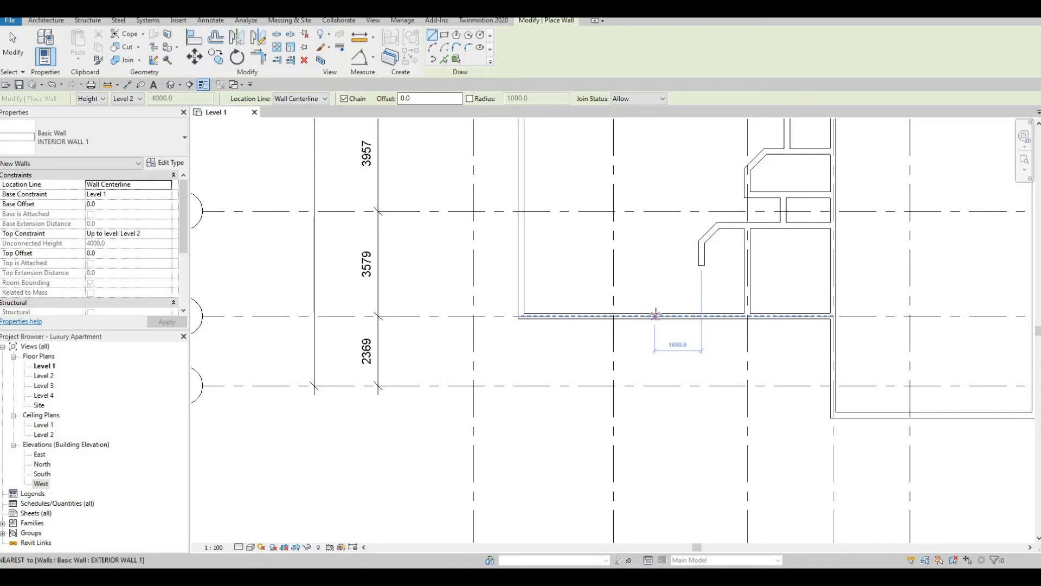
{"action": "left_click", "coordinate": [655, 316]}
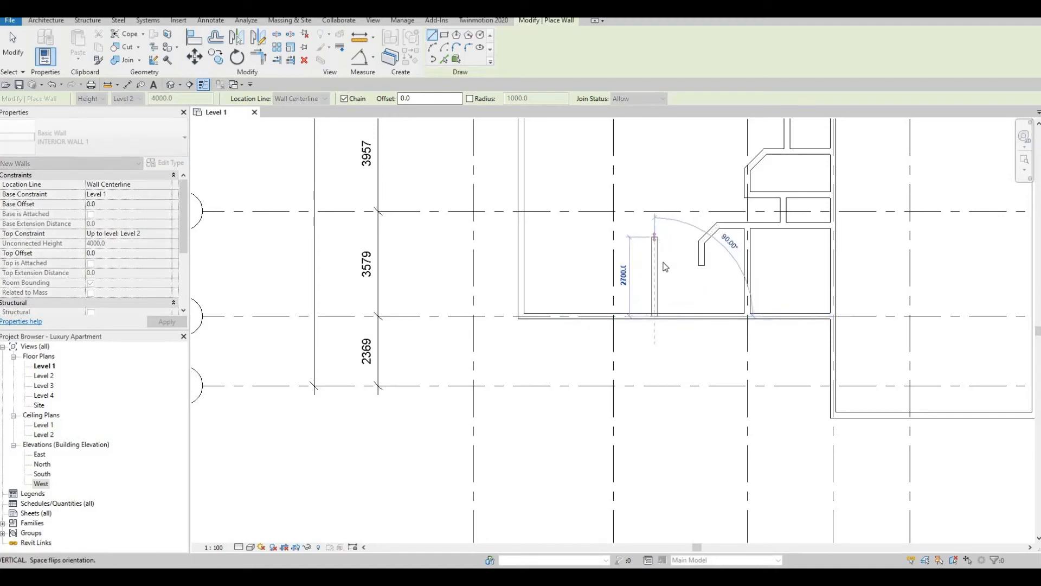
{"action": "left_click", "coordinate": [666, 266]}
{"action": "key", "text": "Escape"}
{"action": "key", "text": "Escape"}
Reference the new 2700 mm vertical wall's spacing to grid 3 and set that distance to 2145 mm
{"action": "left_click", "coordinate": [656, 279]}
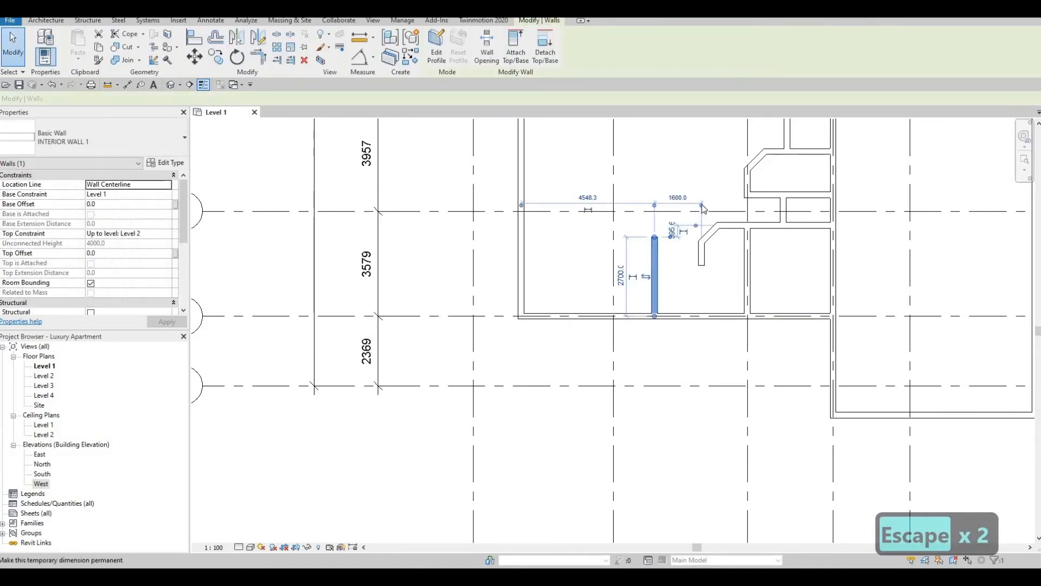
{"action": "left_click_drag", "start_coordinate": [754, 217], "coordinate": [749, 219]}
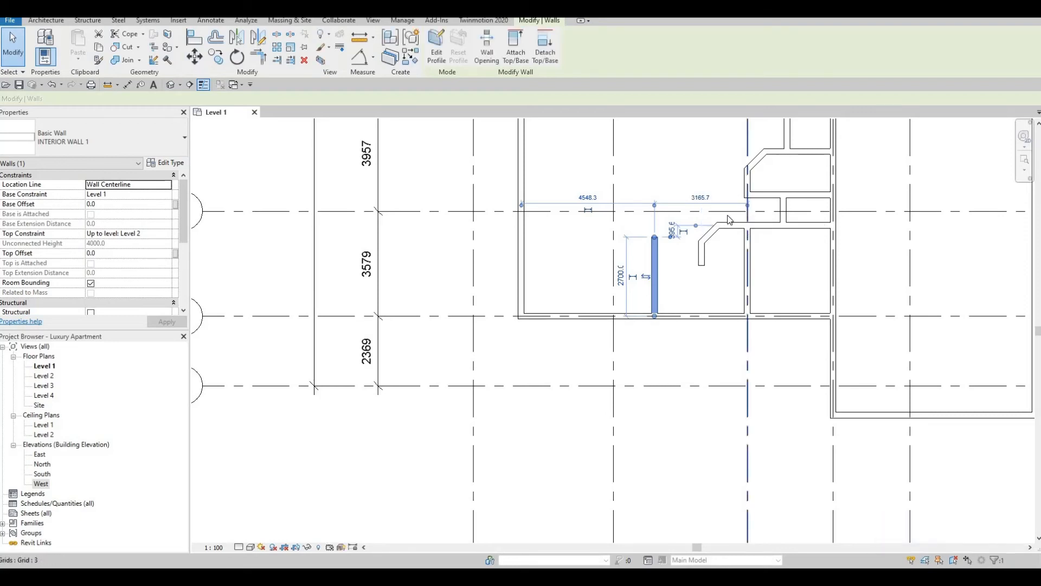
{"action": "left_click", "coordinate": [702, 199]}
{"action": "type", "text": "2"}
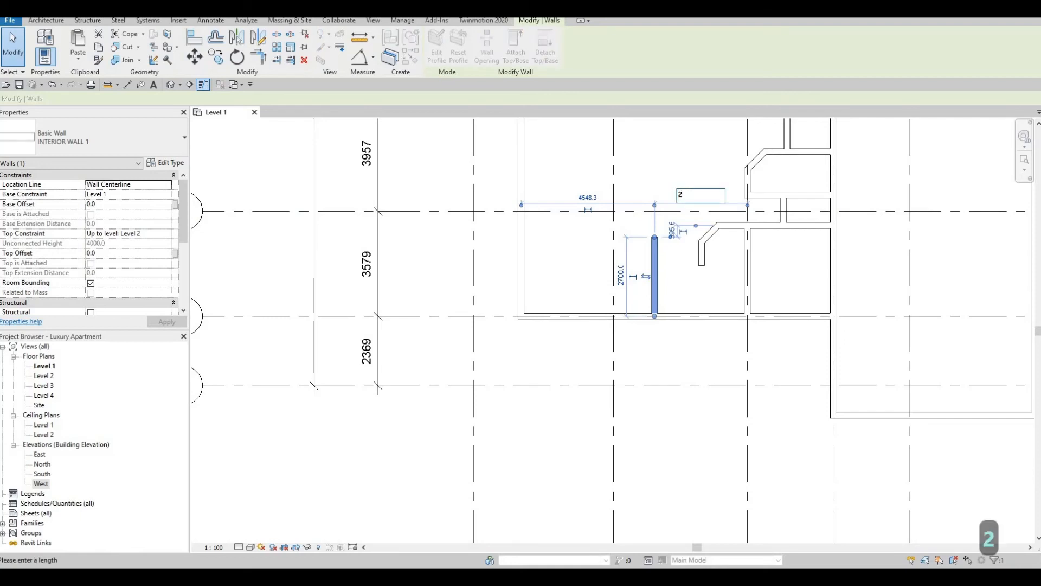
{"action": "type", "text": "145"}
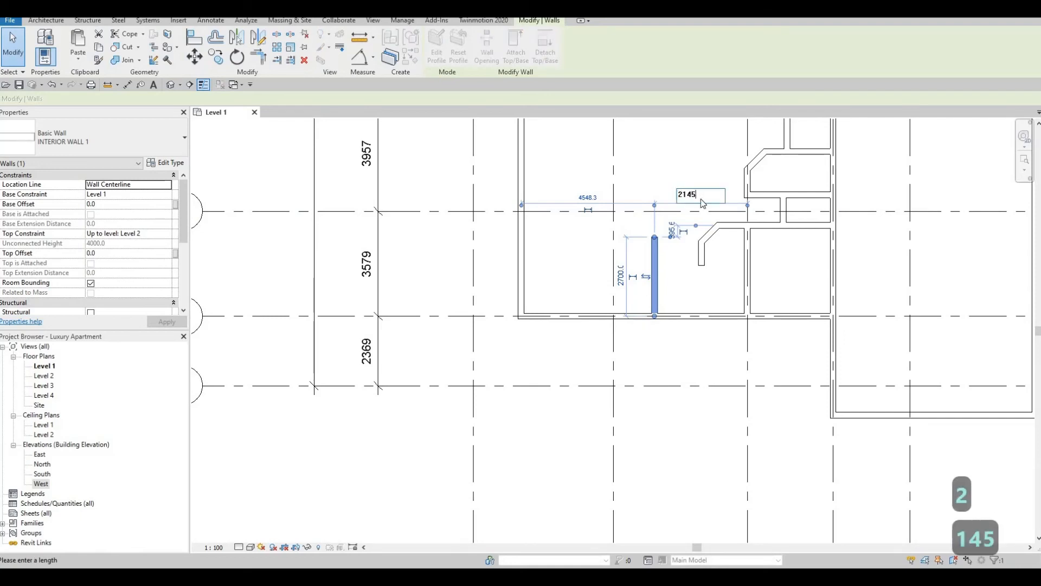
{"action": "key", "text": "Return"}
{"action": "scroll", "coordinate": [702, 250], "scroll_direction": "up", "scroll_amount": 4}
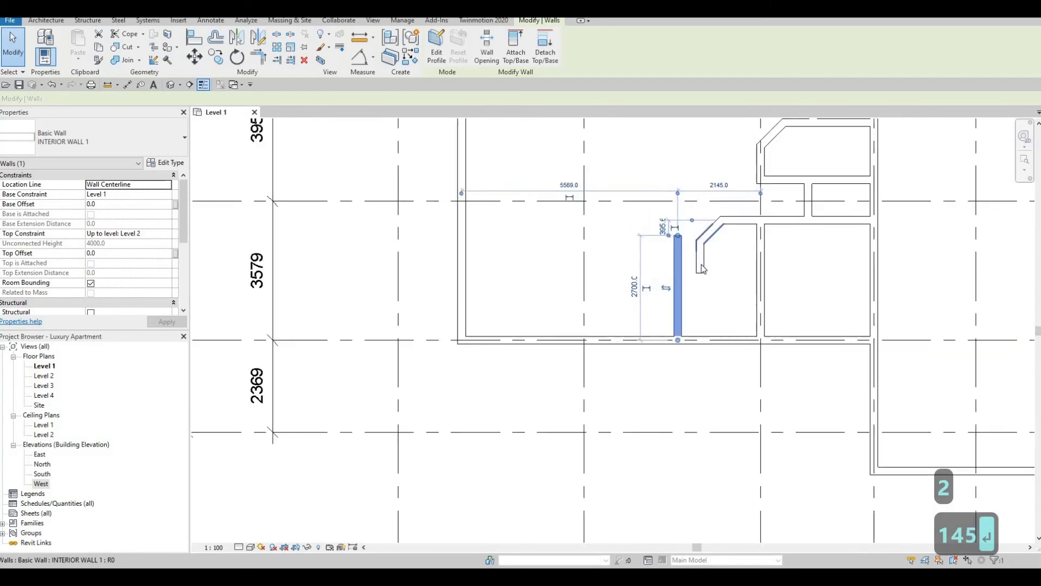
{"action": "key", "text": "Escape"}
Nudge the short hanging vertical wall right by a net six increments, shortening the diagonal wall above it
{"action": "left_click", "coordinate": [698, 266]}
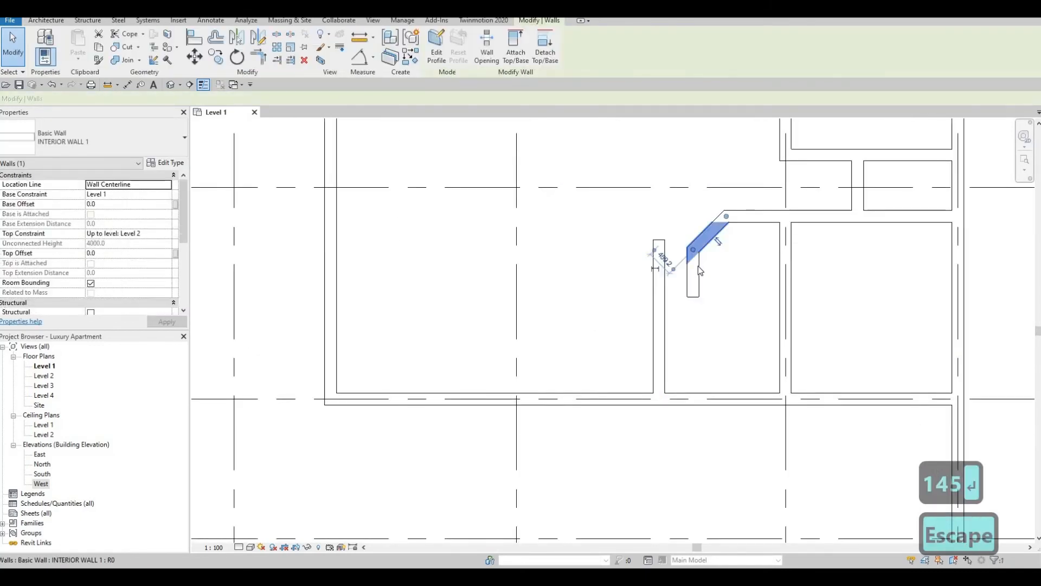
{"action": "key", "text": "Escape"}
{"action": "left_click", "coordinate": [697, 265]}
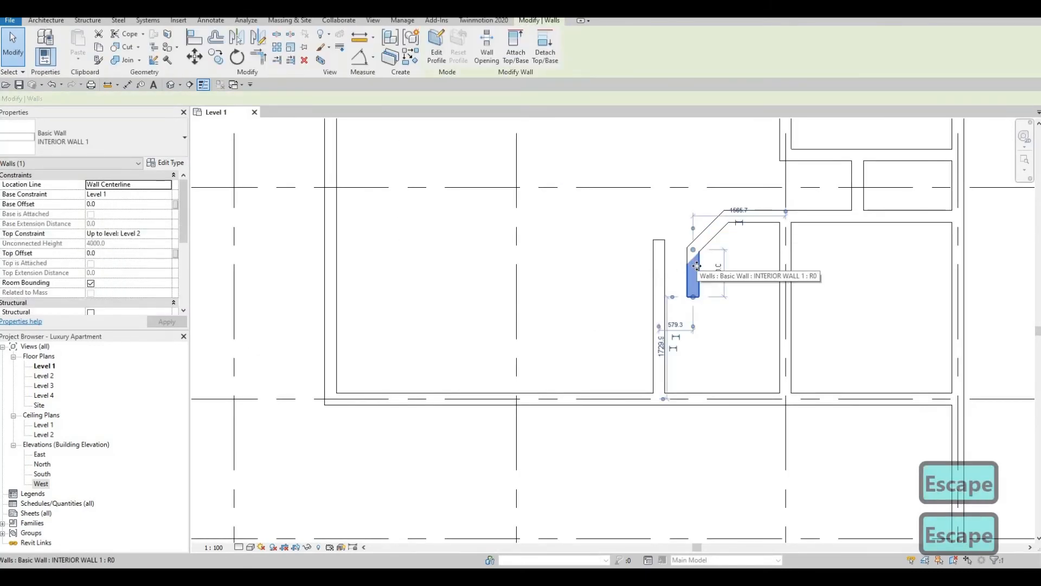
{"action": "key", "text": "Right"}
{"action": "key", "text": "Right"}
{"action": "key", "text": "Right"}
{"action": "key", "text": "Right"}
{"action": "key", "text": "Right"}
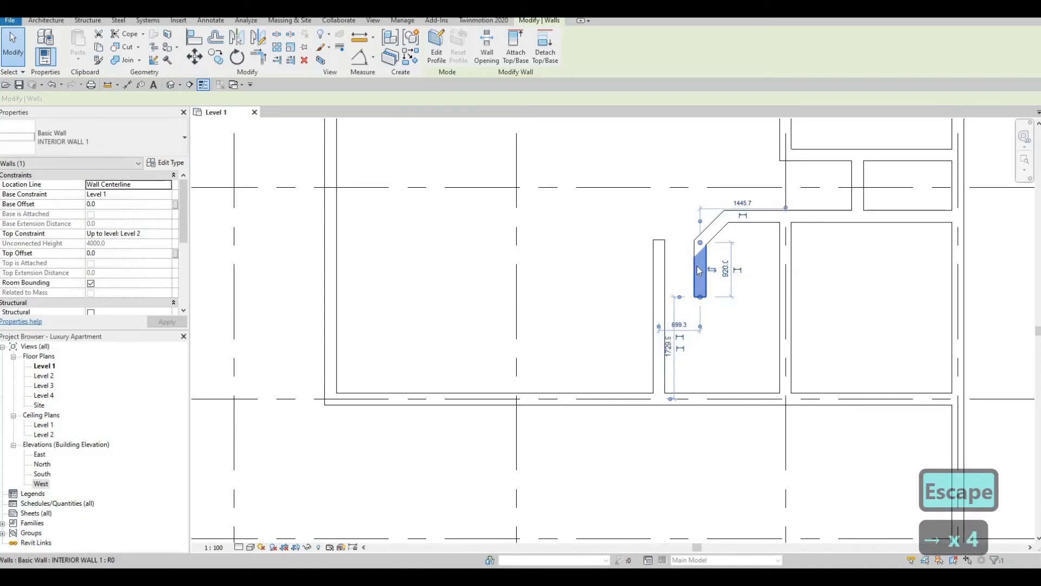
{"action": "key", "text": "Right"}
{"action": "key", "text": "Right"}
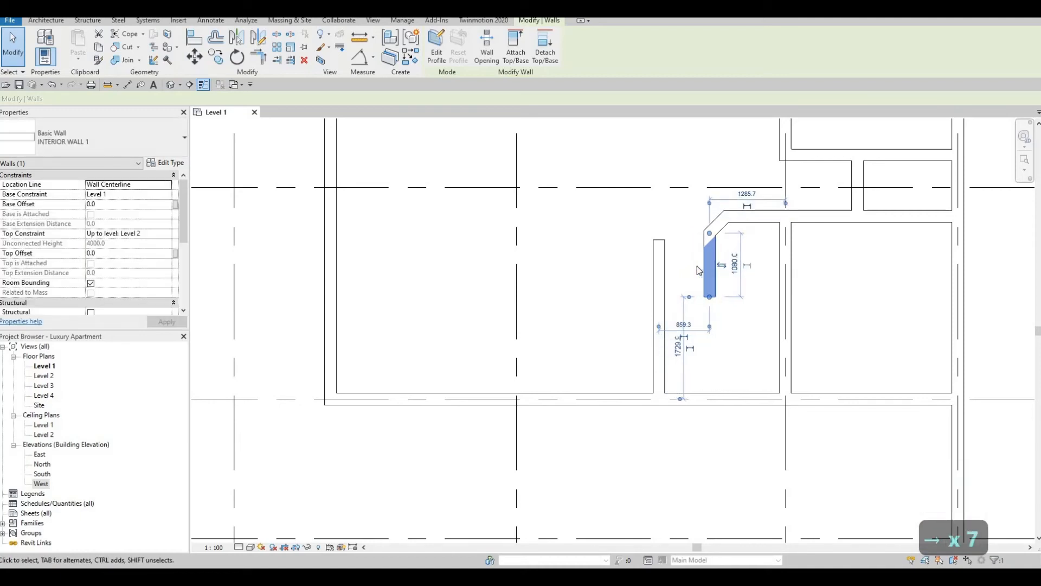
{"action": "key", "text": "Left"}
{"action": "key", "text": "Escape"}
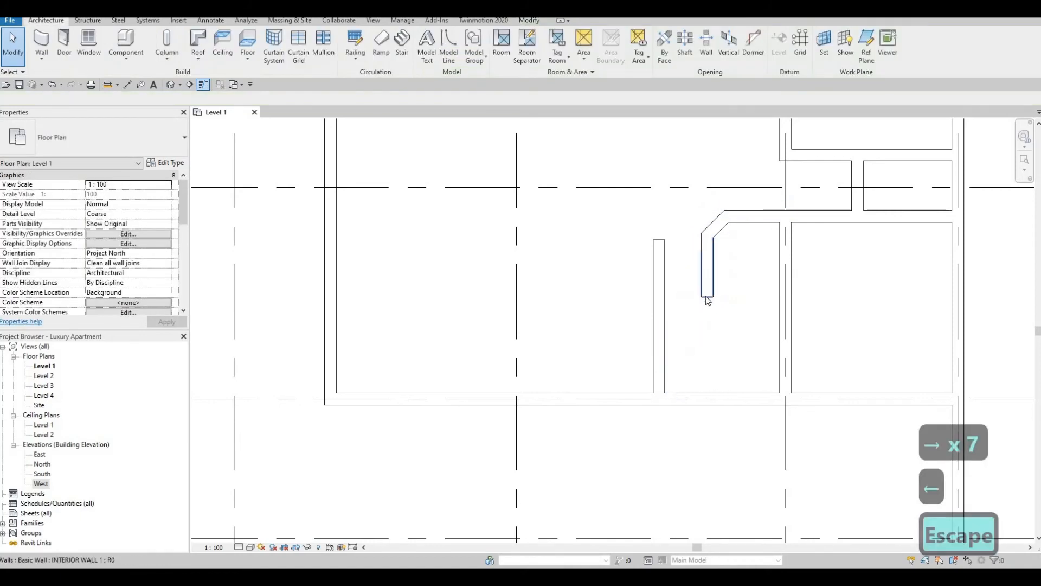
{"action": "left_click_drag", "start_coordinate": [704, 284], "coordinate": [705, 246]}
{"action": "key", "text": "Escape"}
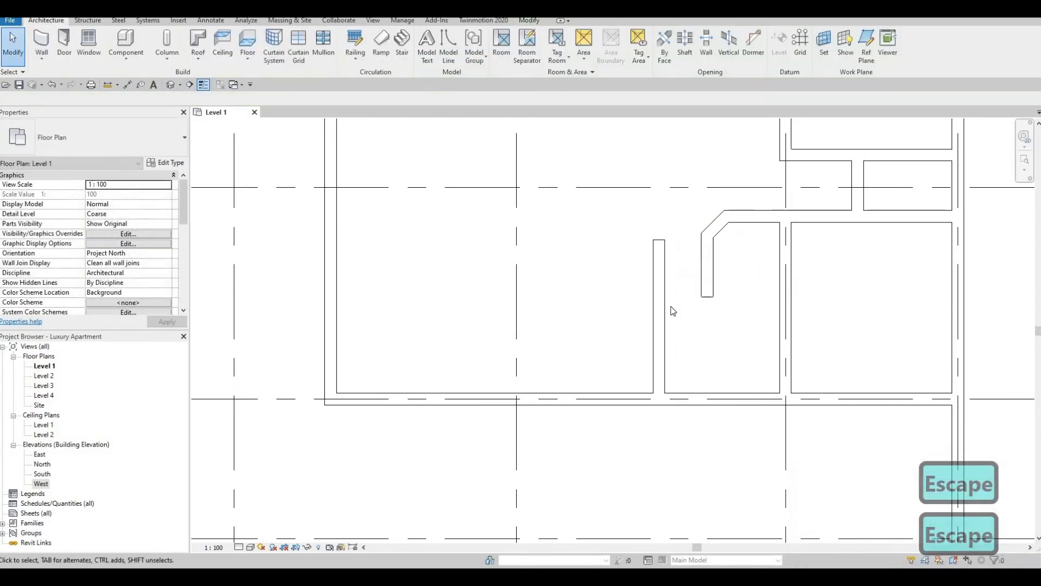
Set the Structure layer thickness of the INTERIOR WALL 1 type to 100 mm
{"action": "middle_click_drag", "start_coordinate": [670, 306], "coordinate": [664, 325]}
{"action": "key", "text": "F1"}
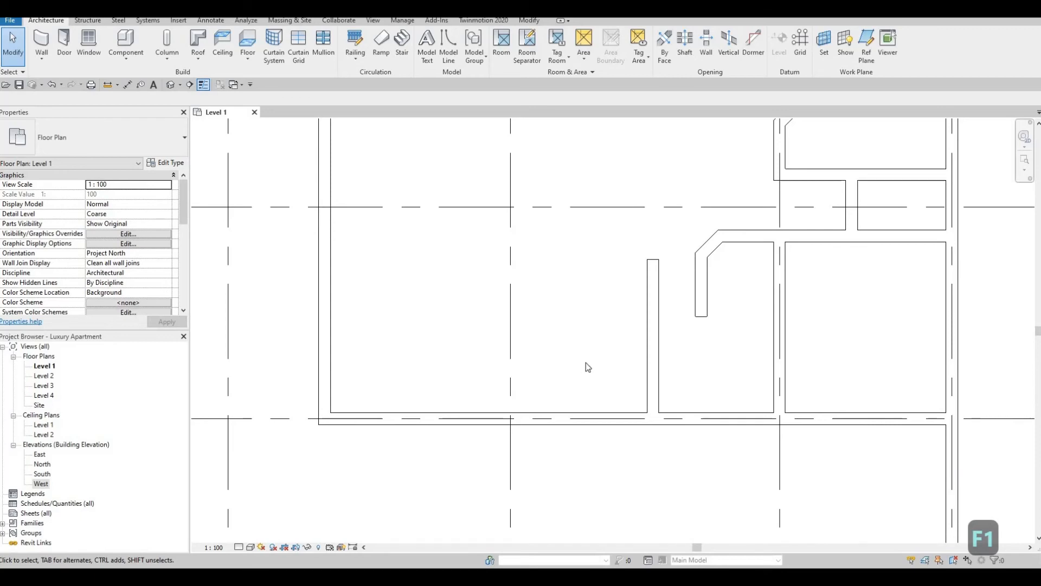
{"action": "key", "text": "Escape"}
{"action": "scroll", "coordinate": [586, 362], "scroll_direction": "down", "scroll_amount": 5}
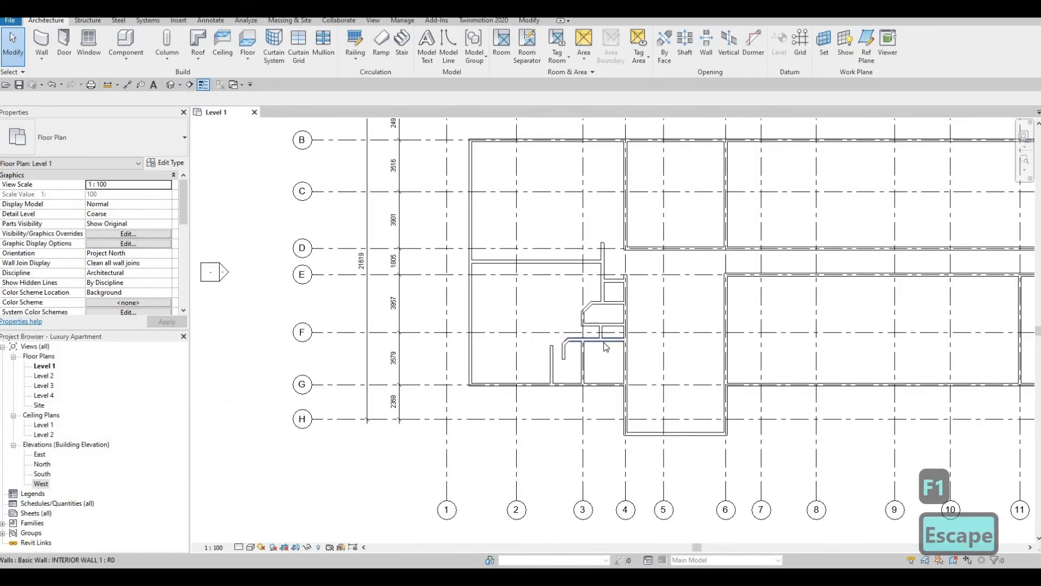
{"action": "left_click", "coordinate": [605, 343]}
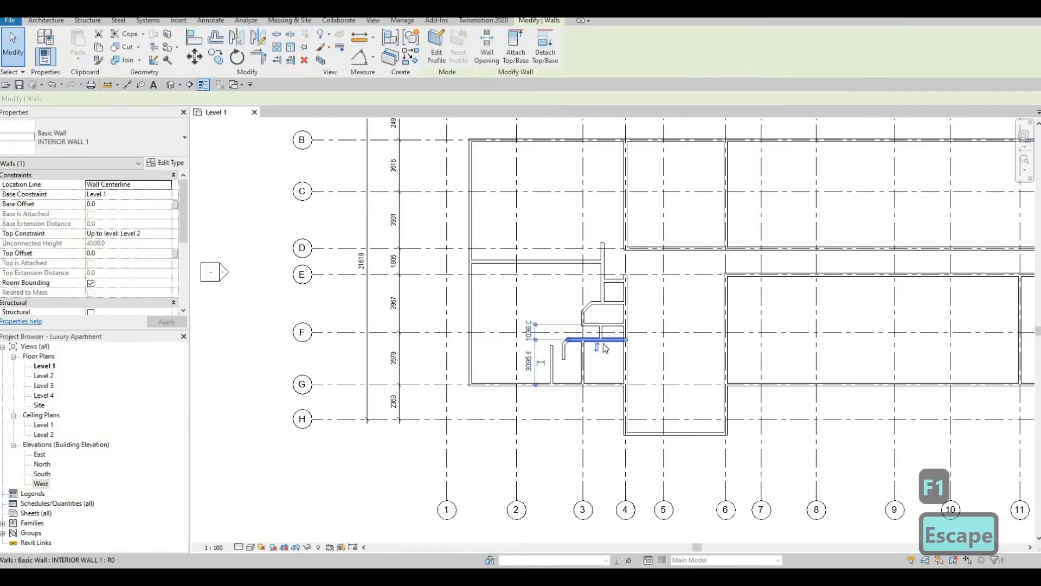
{"action": "left_click", "coordinate": [167, 164]}
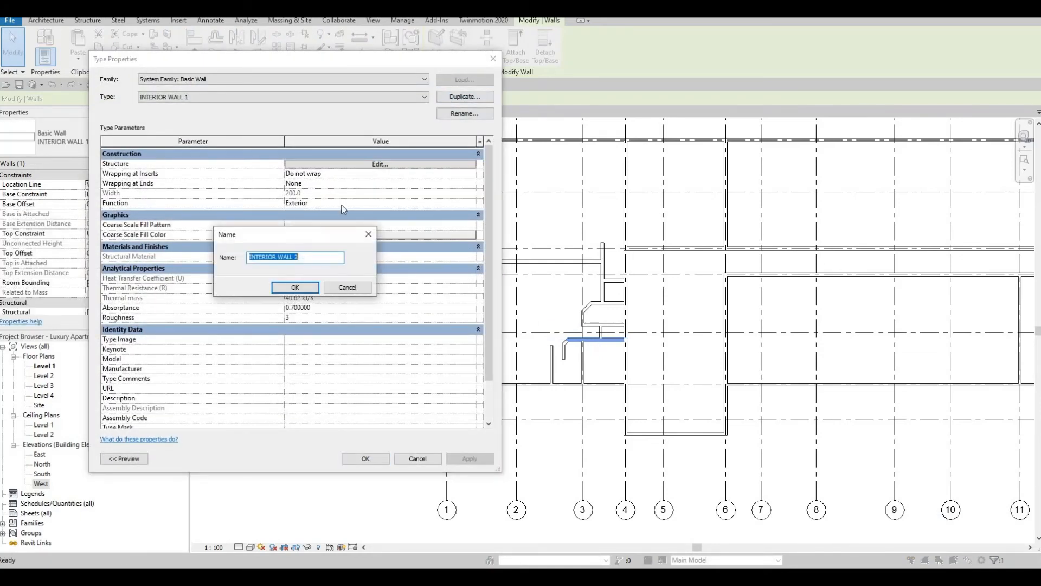
{"action": "key", "text": "Escape"}
{"action": "left_click", "coordinate": [368, 165]}
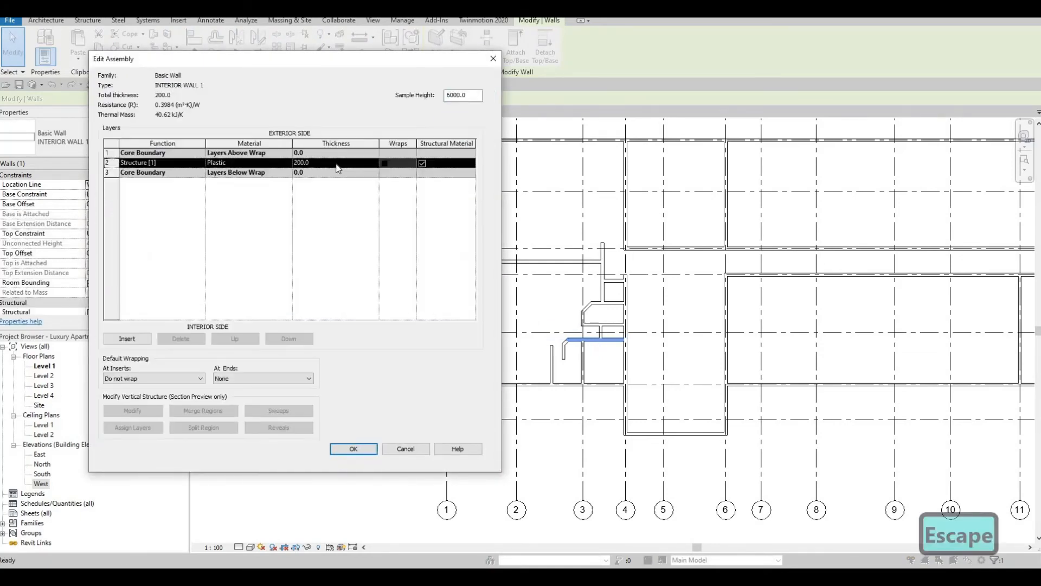
{"action": "left_click", "coordinate": [337, 163]}
{"action": "type", "text": "100"}
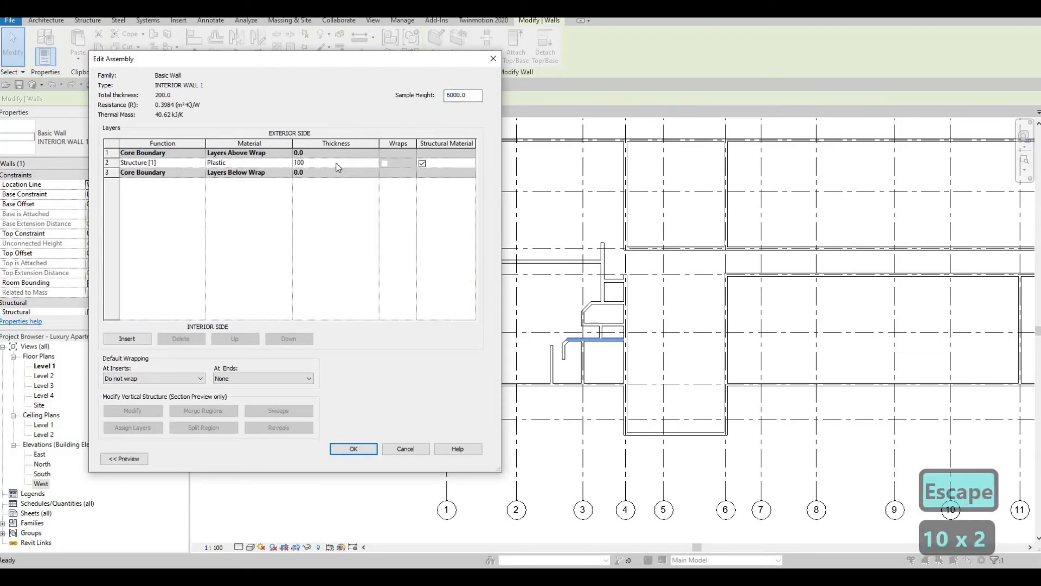
{"action": "key", "text": "Return"}
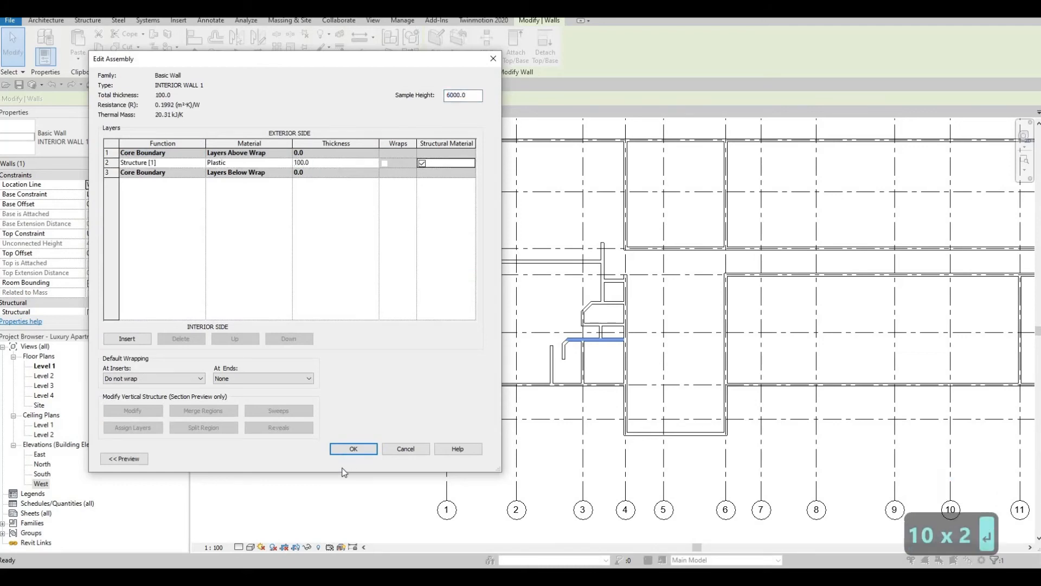
{"action": "left_click", "coordinate": [358, 450]}
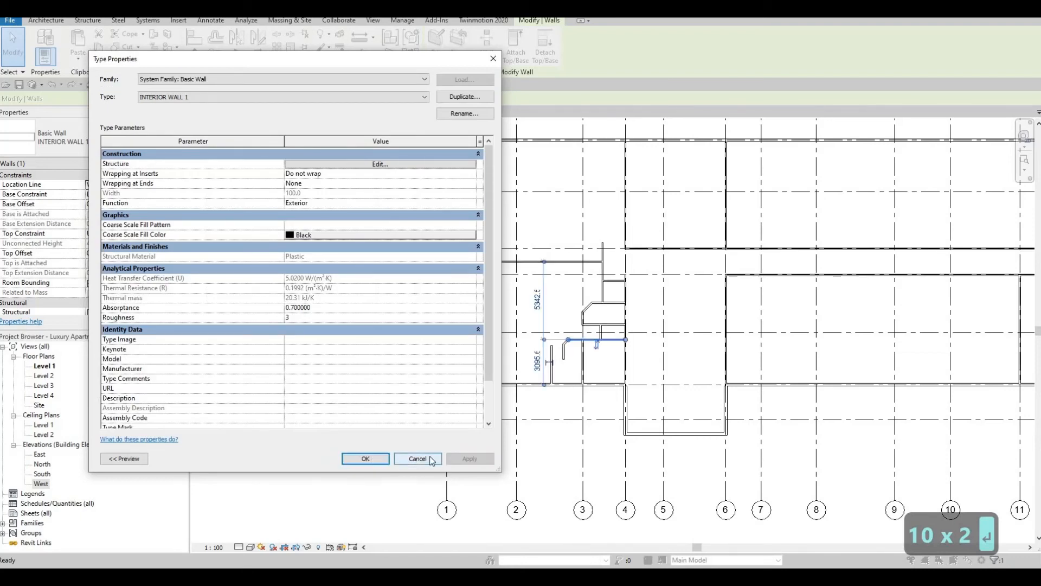
{"action": "key", "text": "Escape"}
Pull the lower end of the grid 4 interior wall back to about 356 mm above grid G, detaching it from the exterior wall
{"action": "middle_click_drag", "start_coordinate": [748, 363], "coordinate": [742, 371]}
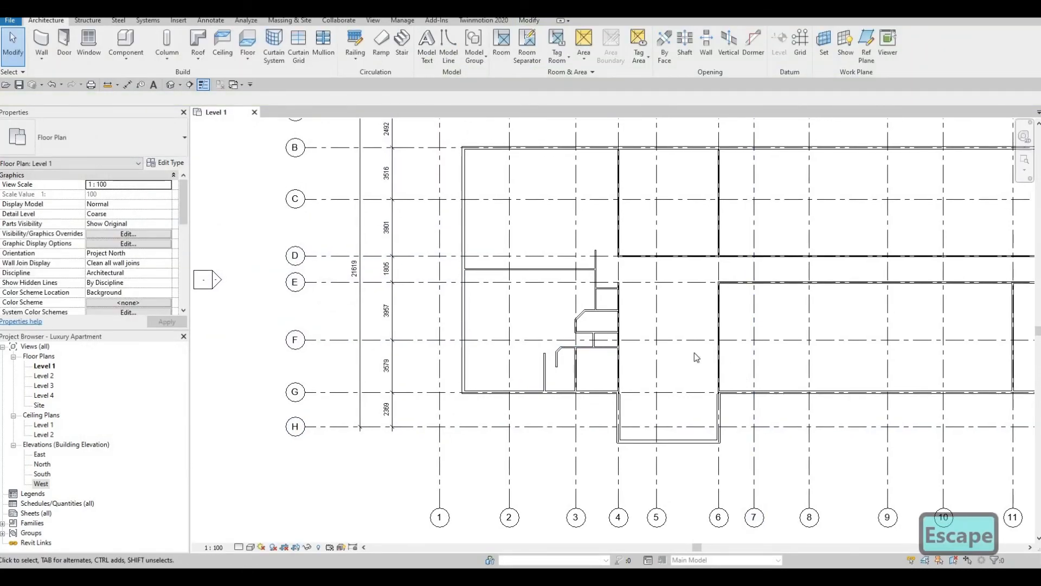
{"action": "scroll", "coordinate": [597, 309], "scroll_direction": "down", "scroll_amount": 4}
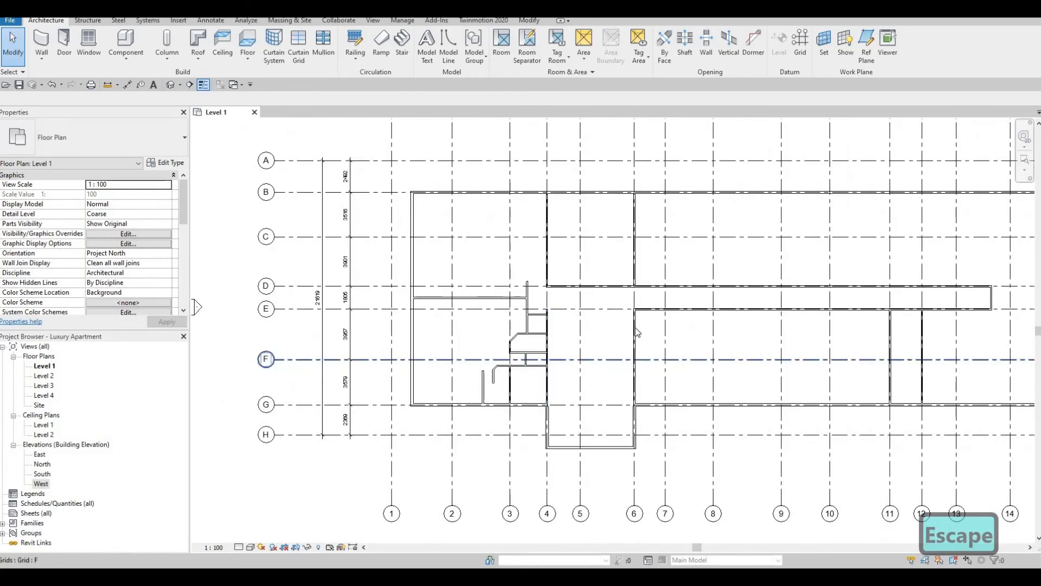
{"action": "scroll", "coordinate": [380, 358], "scroll_direction": "up", "scroll_amount": 5}
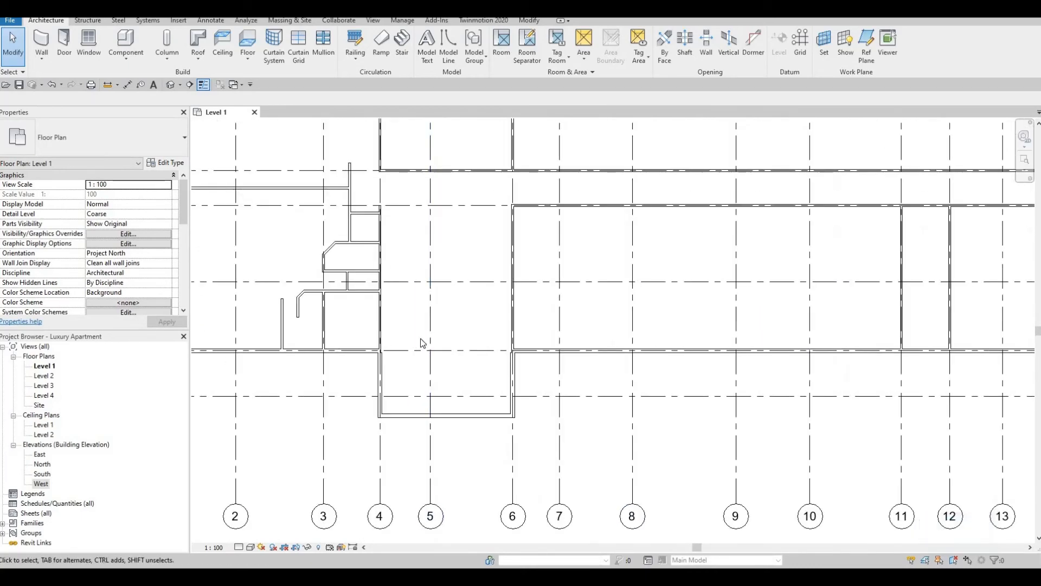
{"action": "scroll", "coordinate": [436, 337], "scroll_direction": "up", "scroll_amount": 2}
{"action": "scroll", "coordinate": [435, 332], "scroll_direction": "down", "scroll_amount": 4}
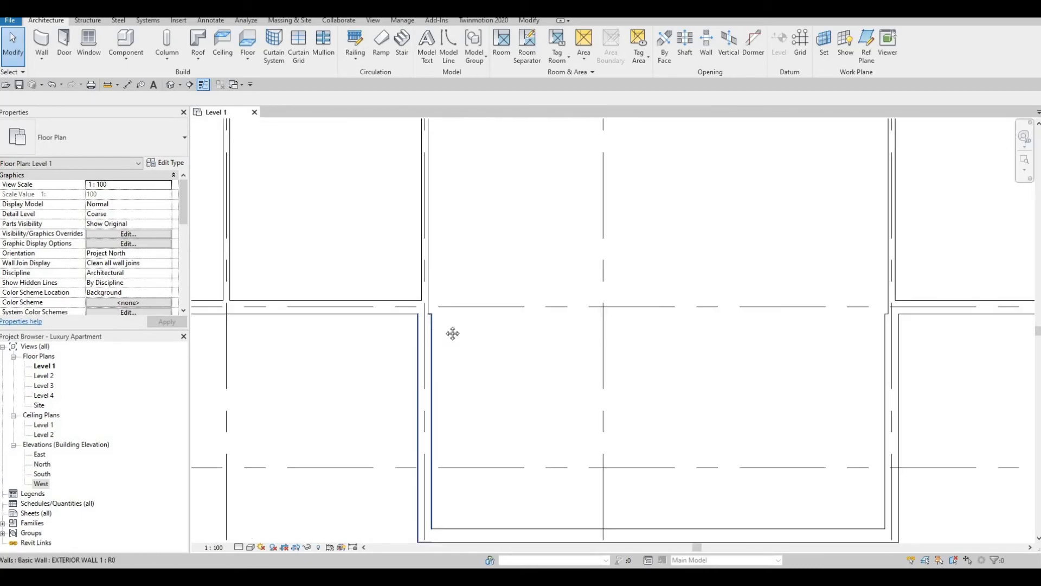
{"action": "middle_click_drag", "start_coordinate": [434, 313], "coordinate": [438, 331]}
{"action": "left_click", "coordinate": [432, 323]}
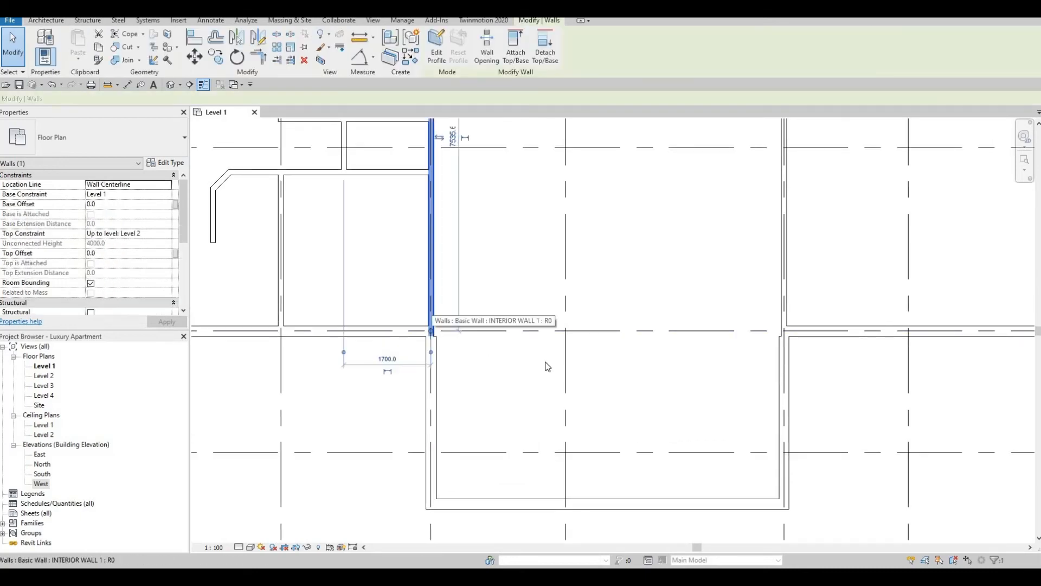
{"action": "middle_click_drag", "start_coordinate": [534, 331], "coordinate": [637, 375]}
{"action": "scroll", "coordinate": [535, 376], "scroll_direction": "up", "scroll_amount": 3}
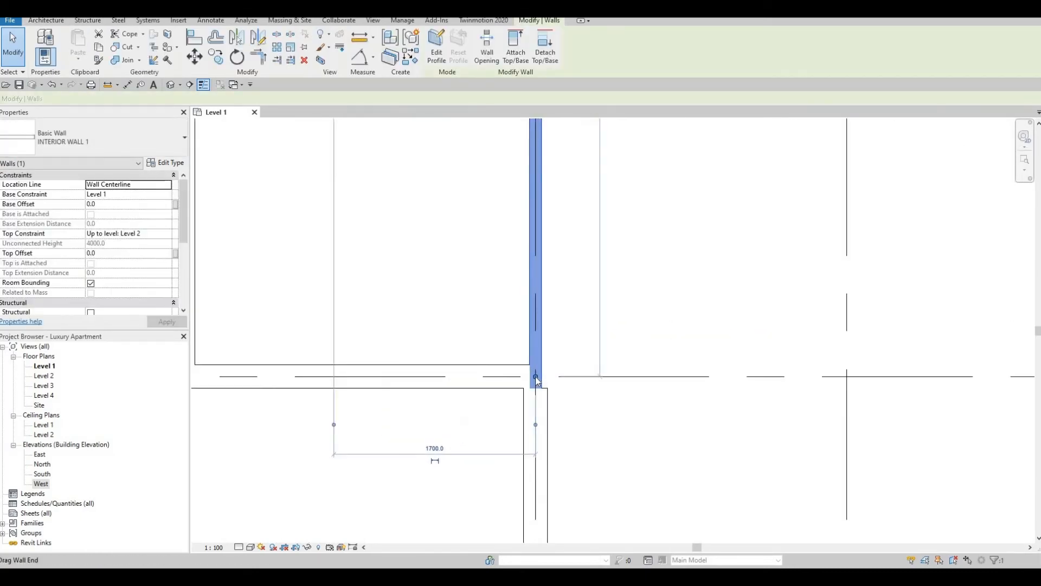
{"action": "left_click_drag", "start_coordinate": [535, 376], "coordinate": [536, 337]}
{"action": "left_click_drag", "start_coordinate": [668, 360], "coordinate": [669, 361]}
Pull the lower end of the grid 6 interior wall back to about 236 mm above grid G
{"action": "scroll", "coordinate": [781, 361], "scroll_direction": "down", "scroll_amount": 3}
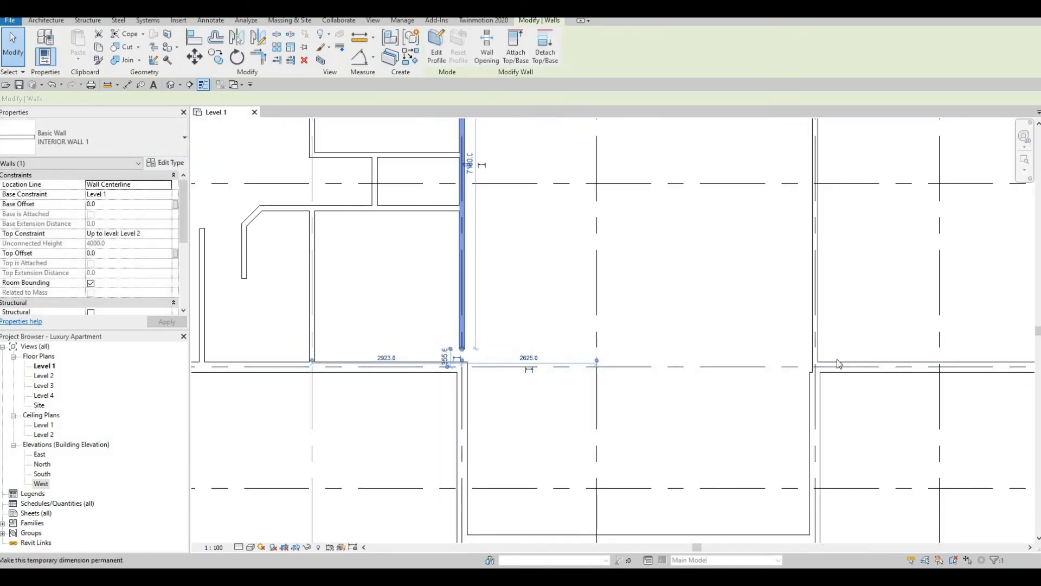
{"action": "left_click", "coordinate": [815, 348]}
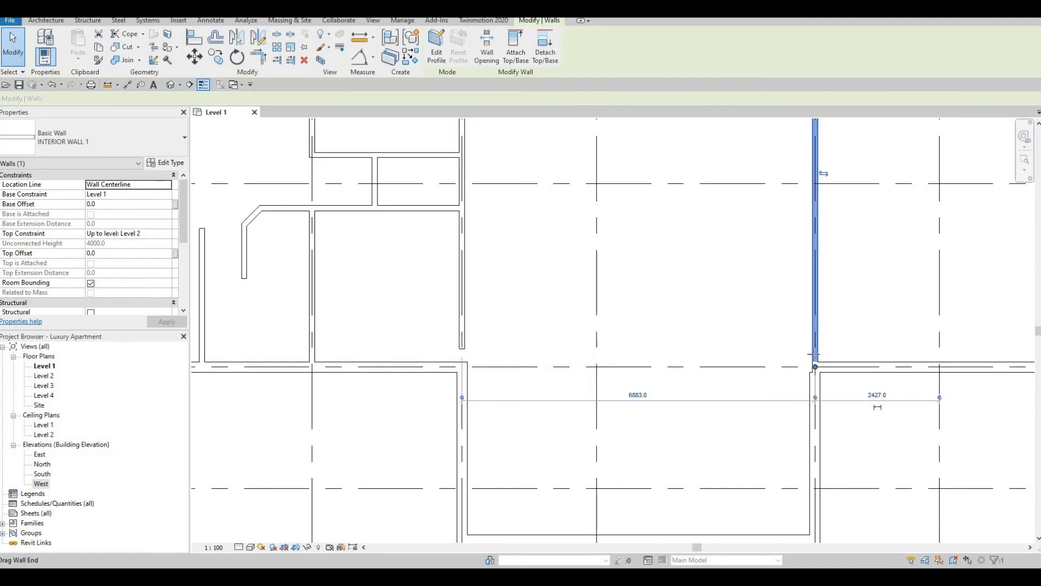
{"action": "key", "text": "Escape"}
Examine the interior wall ends on grids 4 and 6 against the exterior walls of the projecting bay below grid G
{"action": "scroll", "coordinate": [734, 437], "scroll_direction": "up", "scroll_amount": 3}
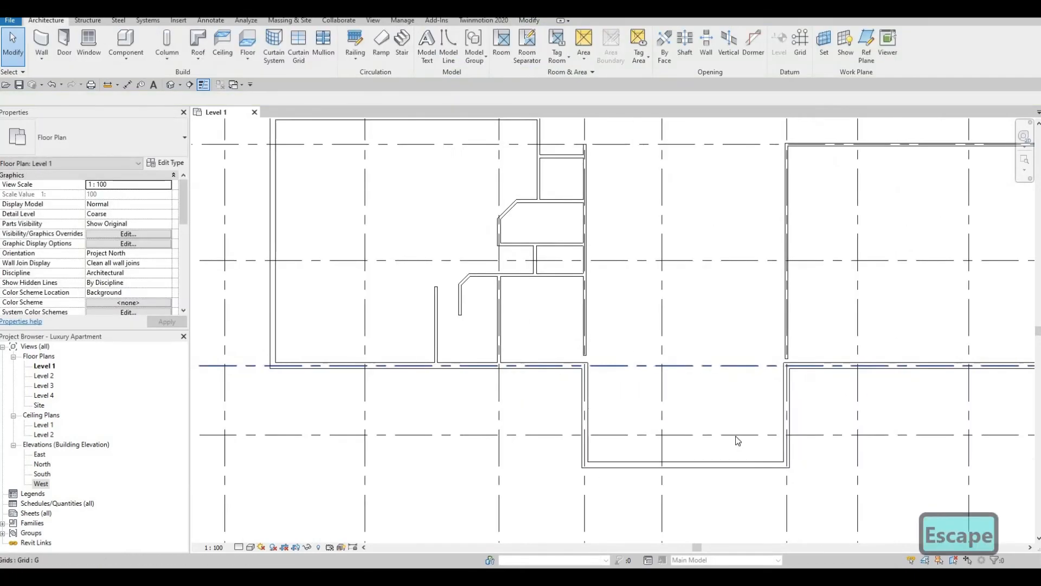
{"action": "scroll", "coordinate": [667, 504], "scroll_direction": "down", "scroll_amount": 2}
{"action": "scroll", "coordinate": [637, 389], "scroll_direction": "down", "scroll_amount": 2}
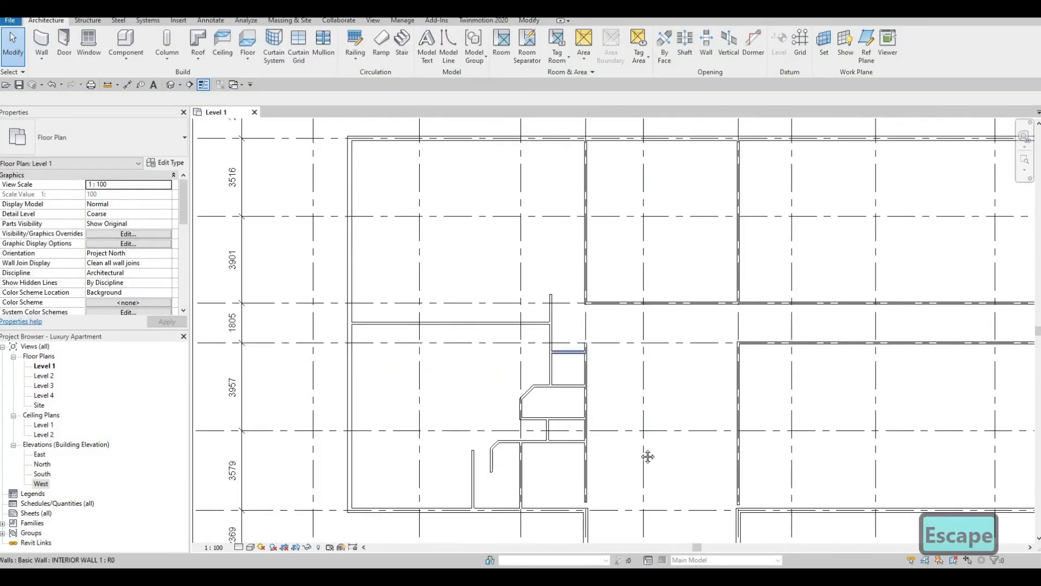
{"action": "scroll", "coordinate": [592, 365], "scroll_direction": "down", "scroll_amount": 2}
{"action": "scroll", "coordinate": [562, 338], "scroll_direction": "up", "scroll_amount": 4}
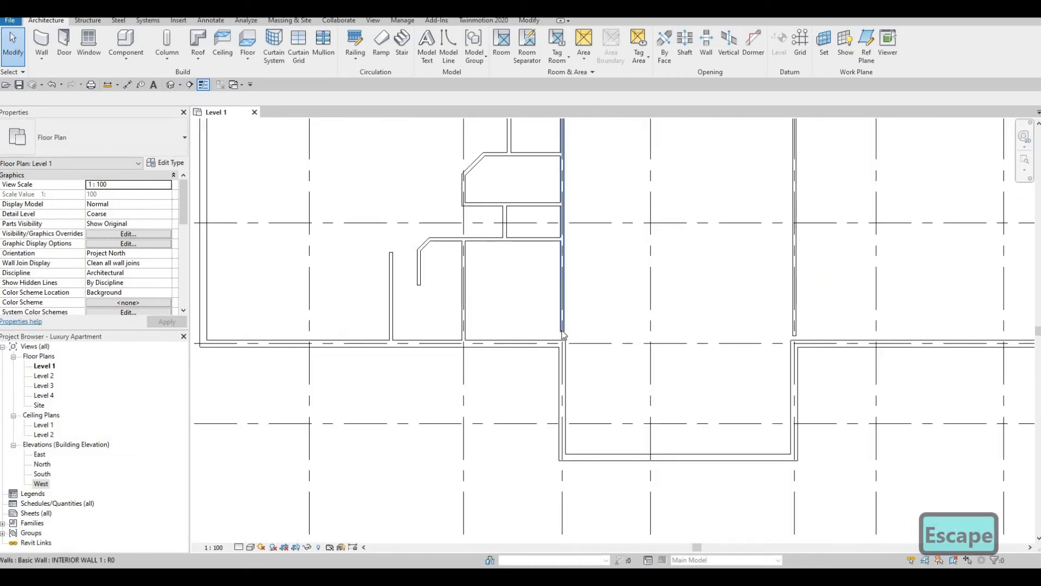
{"action": "scroll", "coordinate": [627, 344], "scroll_direction": "down", "scroll_amount": 4}
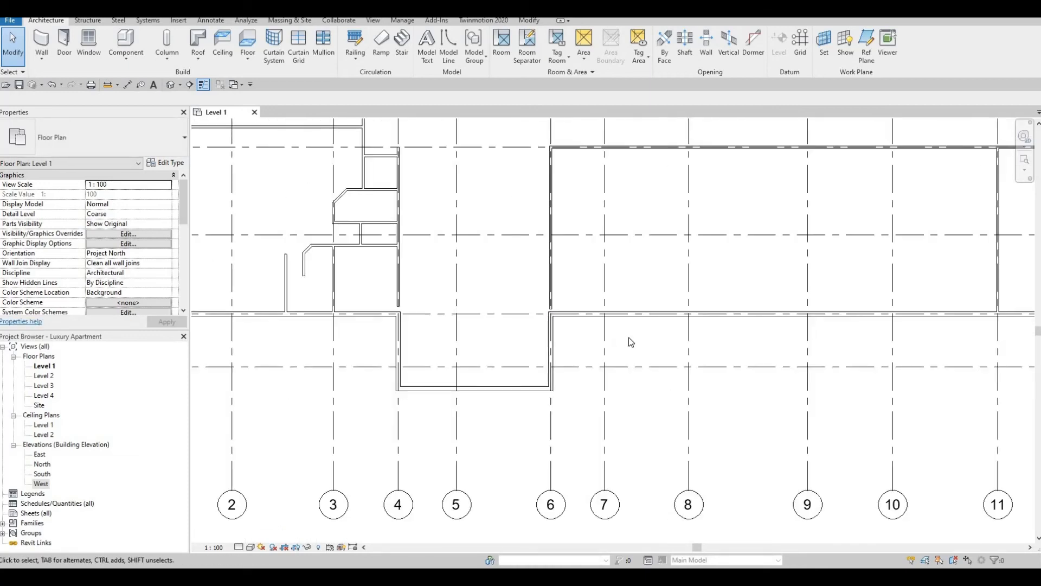
{"action": "middle_click_drag", "start_coordinate": [649, 343], "coordinate": [628, 314]}
{"action": "scroll", "coordinate": [506, 291], "scroll_direction": "up", "scroll_amount": 2}
{"action": "scroll", "coordinate": [558, 356], "scroll_direction": "up", "scroll_amount": 2}
{"action": "scroll", "coordinate": [586, 378], "scroll_direction": "up", "scroll_amount": 2}
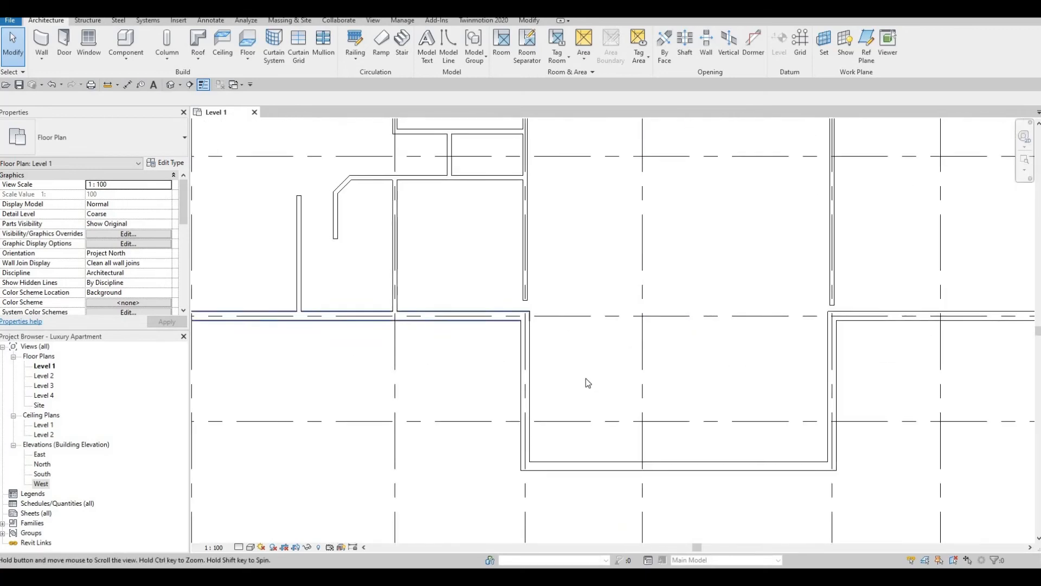
{"action": "scroll", "coordinate": [586, 378], "scroll_direction": "down", "scroll_amount": 2}
{"action": "scroll", "coordinate": [565, 370], "scroll_direction": "up", "scroll_amount": 3}
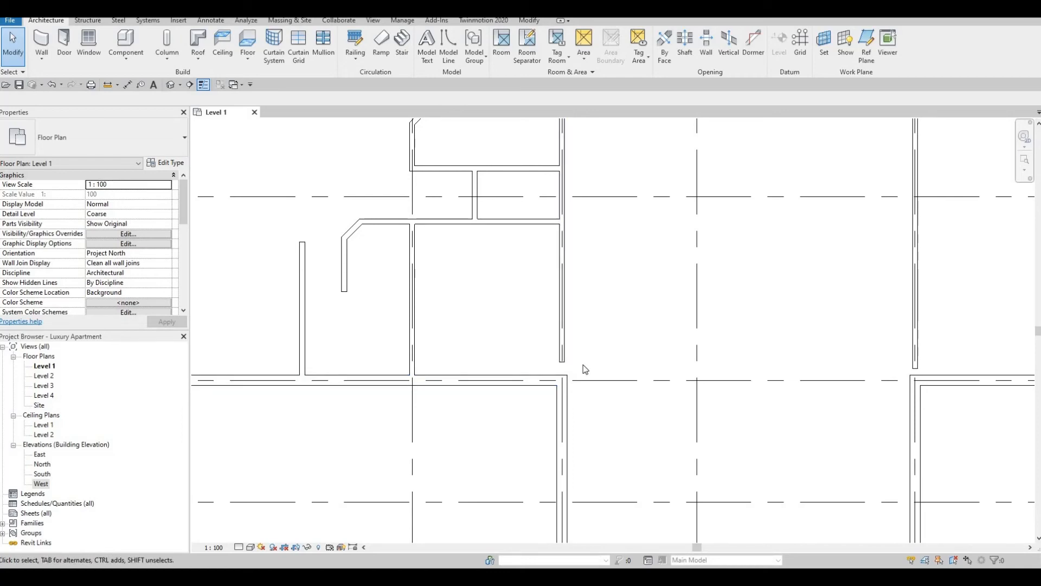
Align the right face of the grid 4 interior wall with the bay's inner exterior wall face below grid G
{"action": "key", "text": "a"}
{"action": "key", "text": "l"}
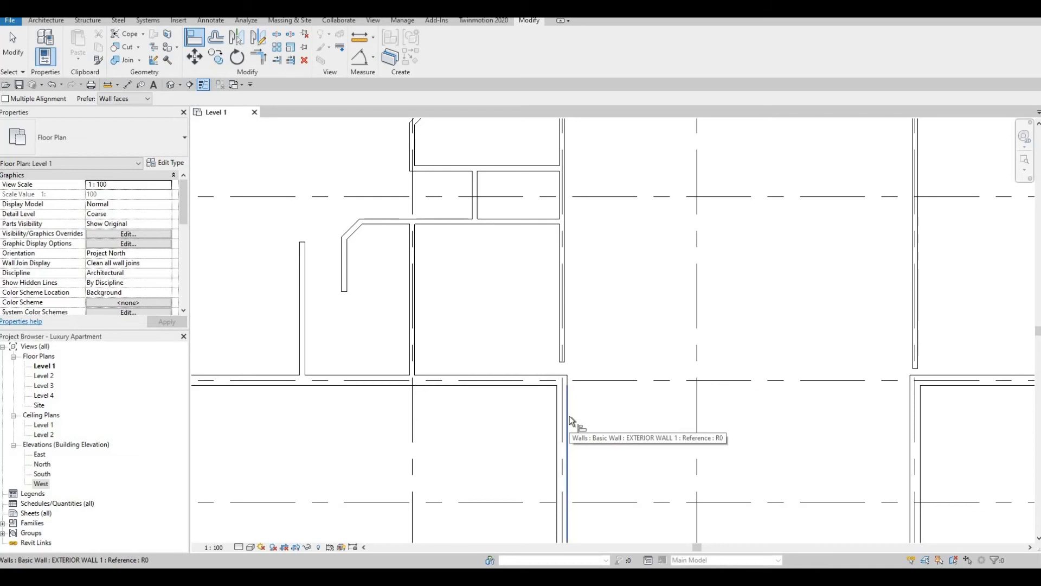
{"action": "left_click", "coordinate": [562, 325]}
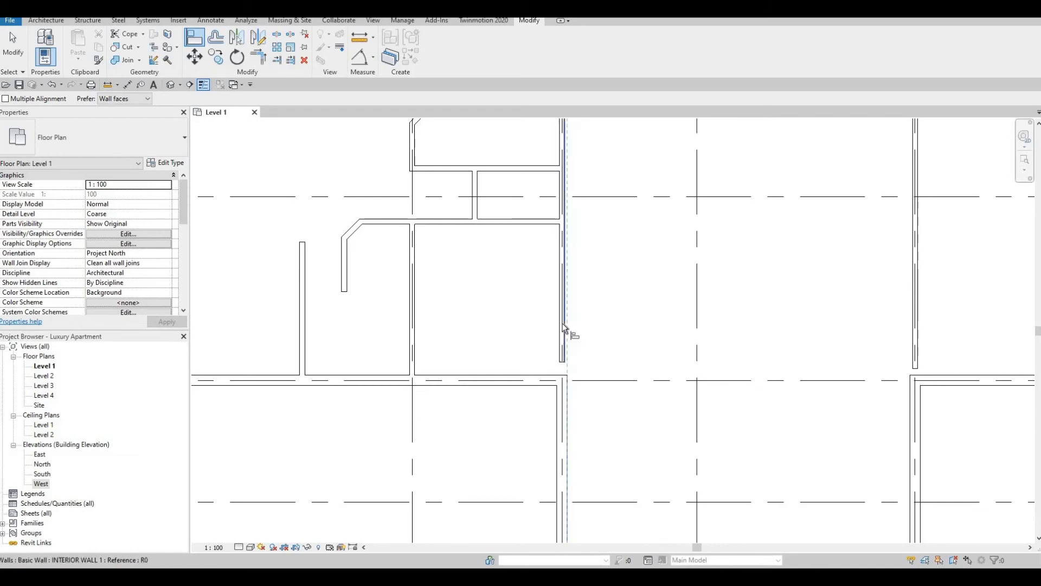
{"action": "scroll", "coordinate": [565, 327], "scroll_direction": "up", "scroll_amount": 2}
{"action": "left_click", "coordinate": [571, 363]}
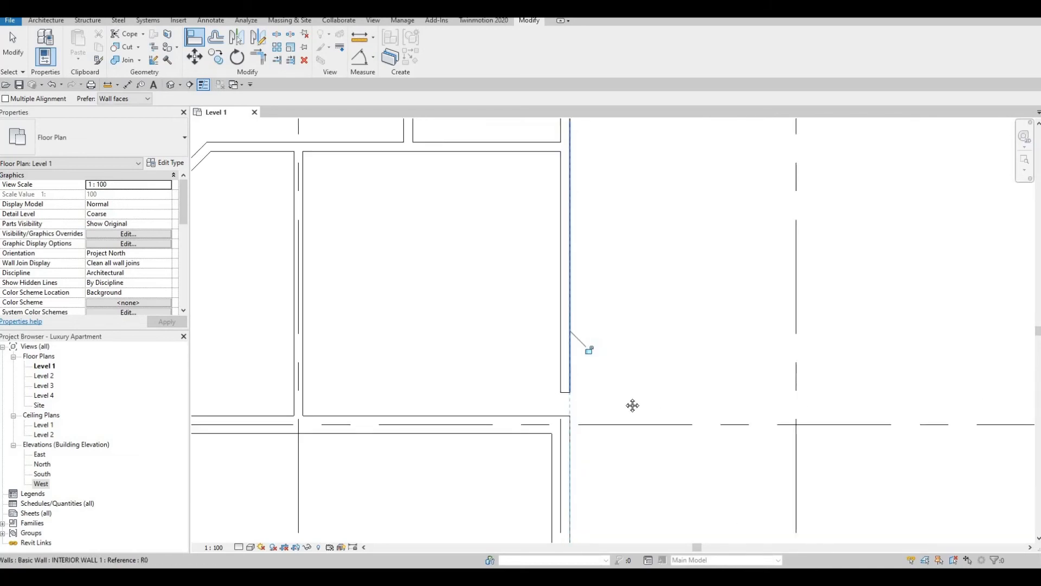
Align the left face of the grid 6 interior wall with the inner face of the exterior wall below it
{"action": "scroll", "coordinate": [767, 379], "scroll_direction": "down", "scroll_amount": 3}
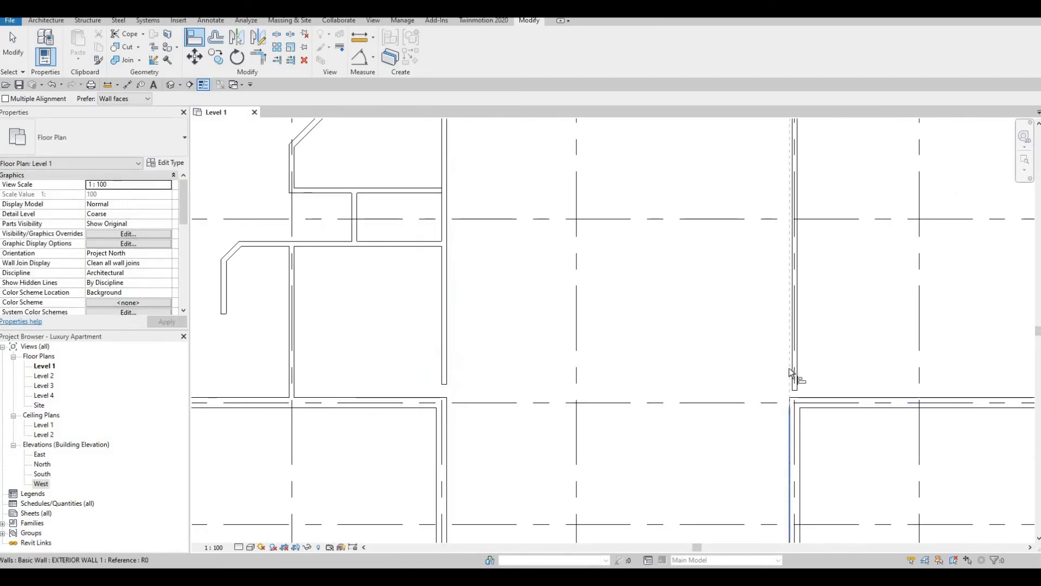
{"action": "left_click", "coordinate": [790, 367]}
{"action": "left_click", "coordinate": [795, 374]}
{"action": "key", "text": "Escape"}
{"action": "key", "text": "Escape"}
{"action": "key", "text": "Escape"}
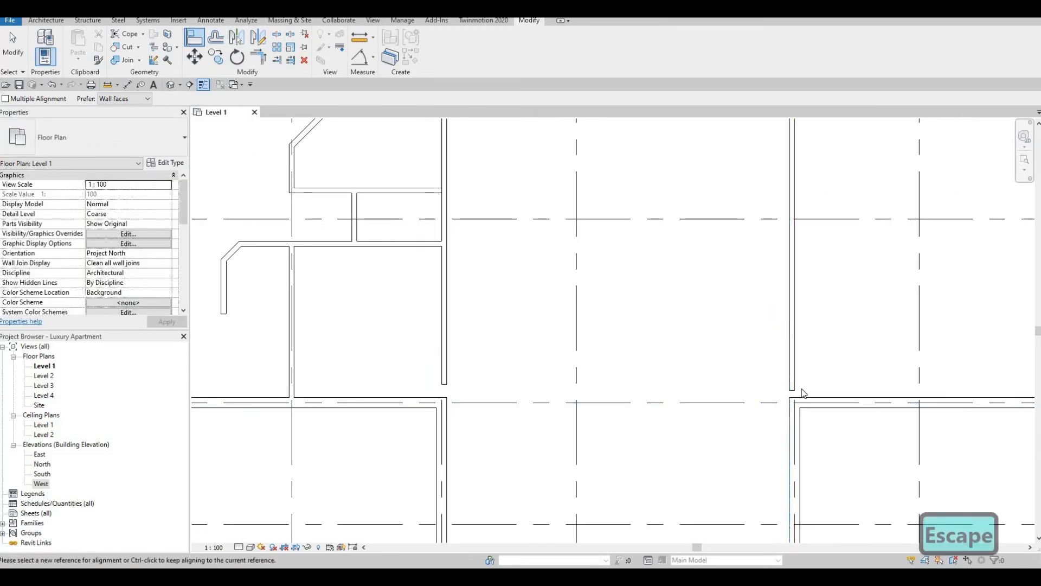
Extend the lower end of the grid 6 interior wall down to join the exterior wall at grid G
{"action": "scroll", "coordinate": [805, 396], "scroll_direction": "up", "scroll_amount": 2}
{"action": "left_click", "coordinate": [797, 400]}
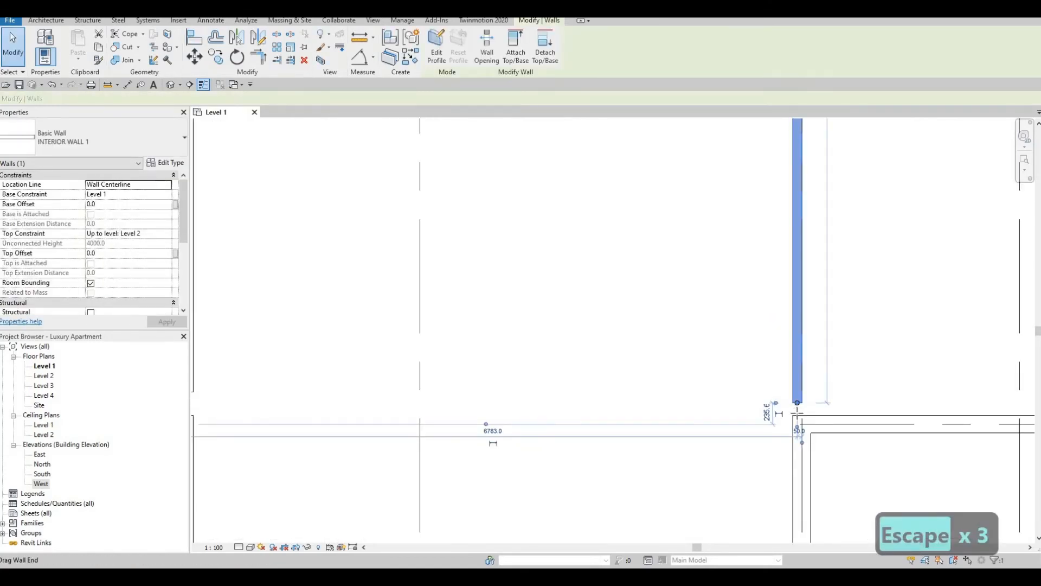
{"action": "left_click_drag", "start_coordinate": [798, 403], "coordinate": [798, 416]}
{"action": "left_click_drag", "start_coordinate": [688, 403], "coordinate": [688, 403]}
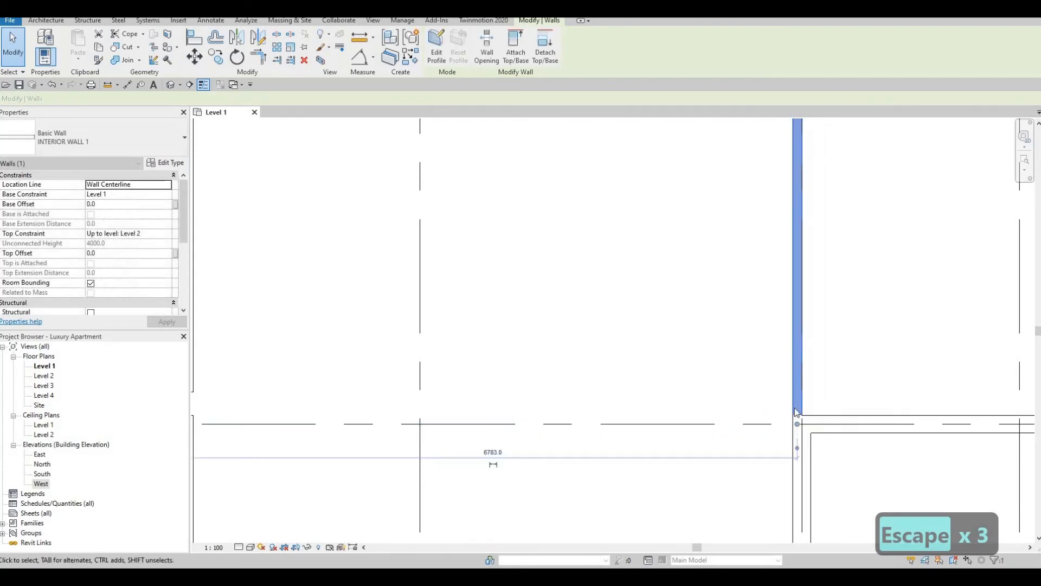
Extend the lower end of the grid 4 interior wall down to join the exterior wall corner at grid G
{"action": "scroll", "coordinate": [753, 405], "scroll_direction": "down", "scroll_amount": 2}
{"action": "left_click", "coordinate": [742, 400]}
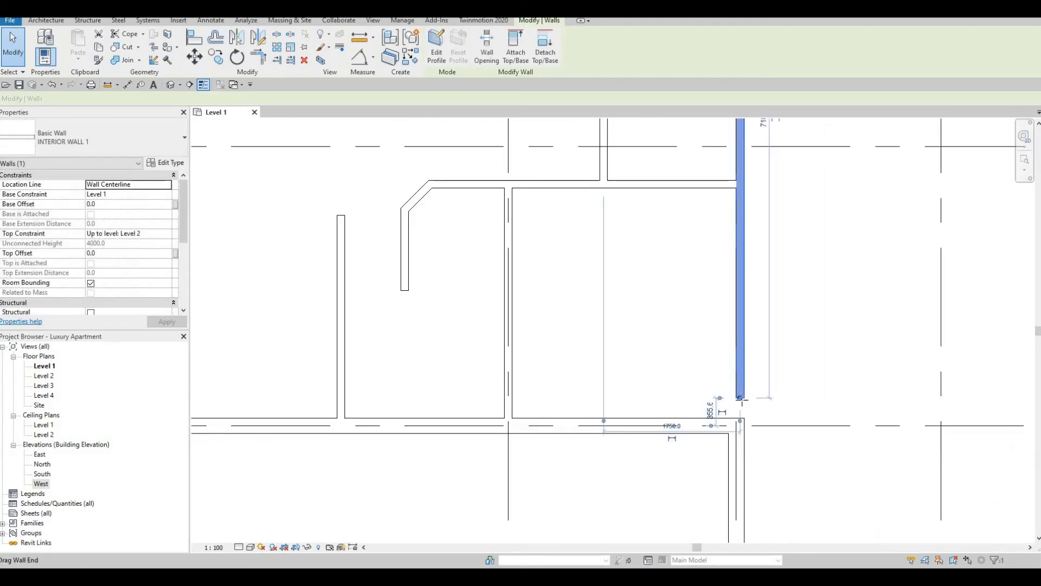
{"action": "left_click_drag", "start_coordinate": [742, 413], "coordinate": [756, 408]}
{"action": "scroll", "coordinate": [754, 409], "scroll_direction": "down", "scroll_amount": 1}
{"action": "scroll", "coordinate": [754, 408], "scroll_direction": "up", "scroll_amount": 3}
{"action": "key", "text": "Escape"}
{"action": "scroll", "coordinate": [708, 415], "scroll_direction": "down", "scroll_amount": 3}
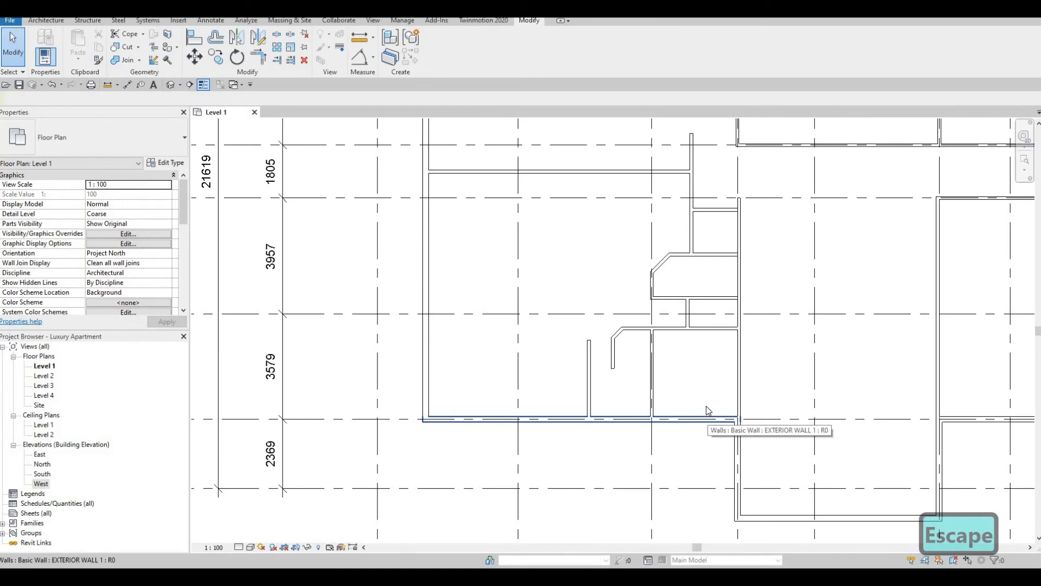
{"action": "scroll", "coordinate": [640, 373], "scroll_direction": "up", "scroll_amount": 3}
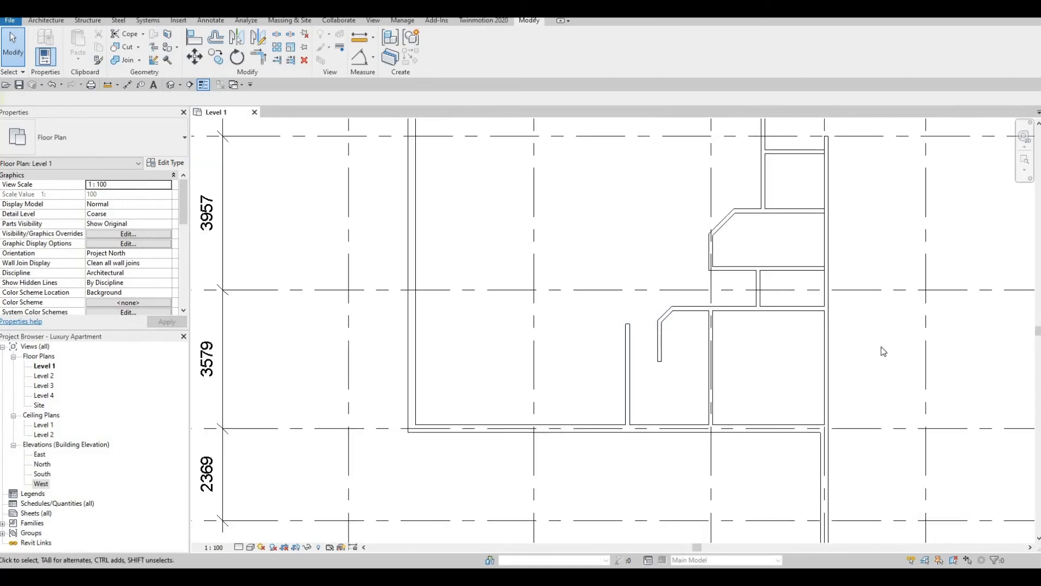
{"action": "scroll", "coordinate": [612, 363], "scroll_direction": "down", "scroll_amount": 3}
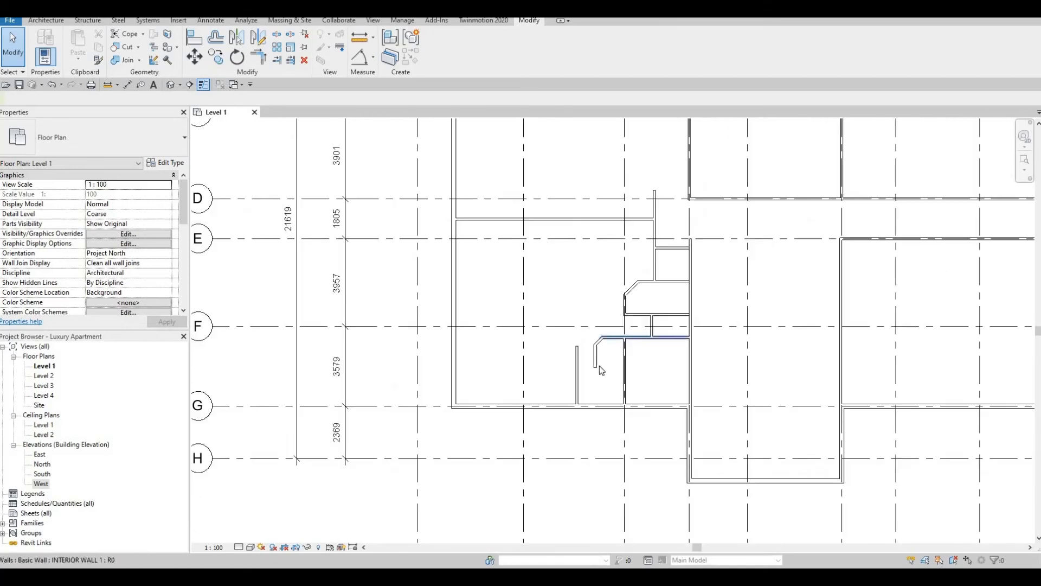
{"action": "middle_click_drag", "start_coordinate": [596, 373], "coordinate": [609, 335]}
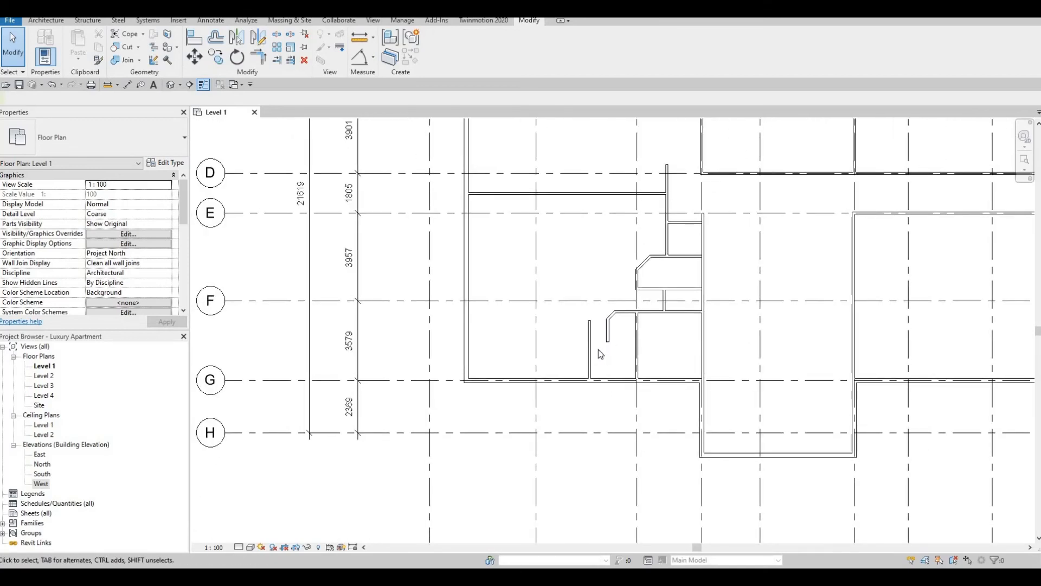
{"action": "scroll", "coordinate": [619, 354], "scroll_direction": "up", "scroll_amount": 2}
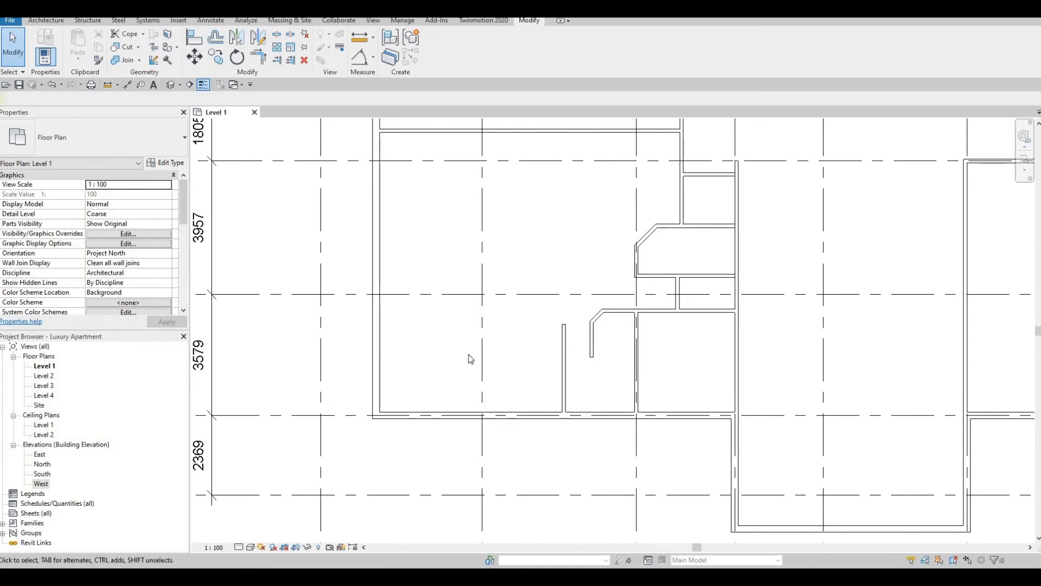
Check the length and spacing of the short vertical interior wall below the chamfered corner under grid F
{"action": "scroll", "coordinate": [583, 347], "scroll_direction": "up", "scroll_amount": 2}
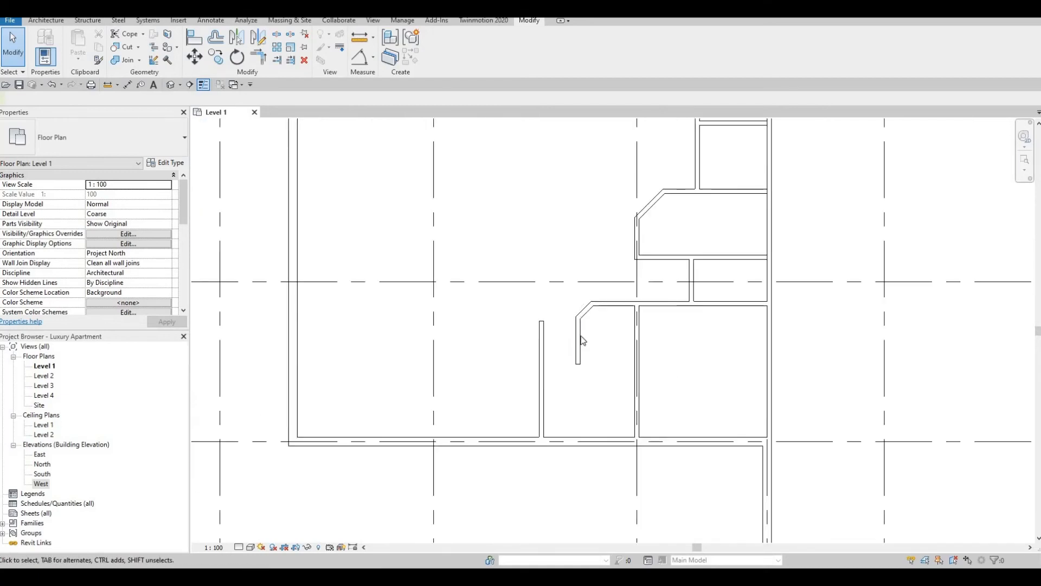
{"action": "key", "text": "F1"}
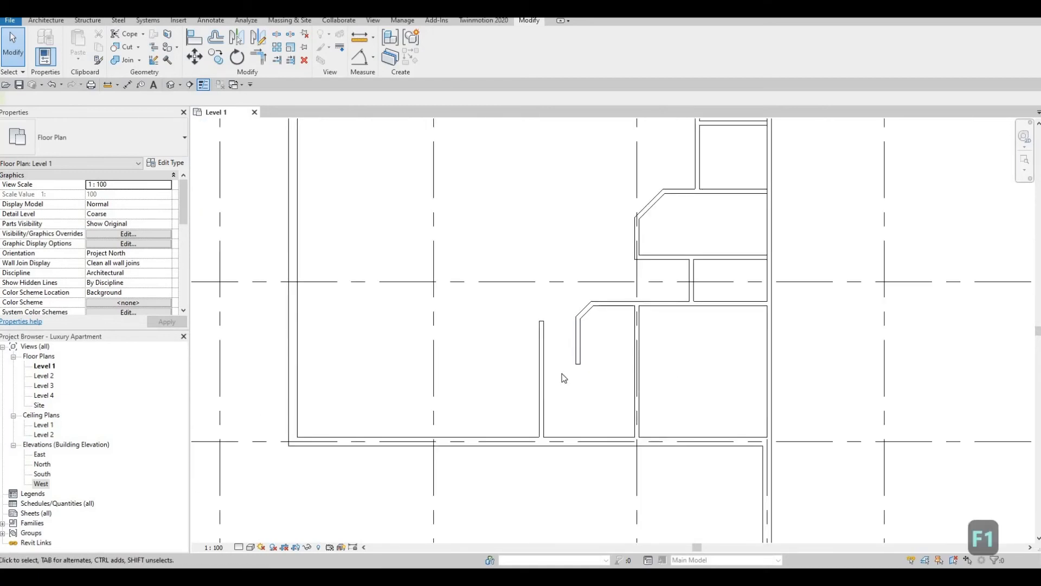
{"action": "middle_click_drag", "start_coordinate": [564, 357], "coordinate": [566, 360]}
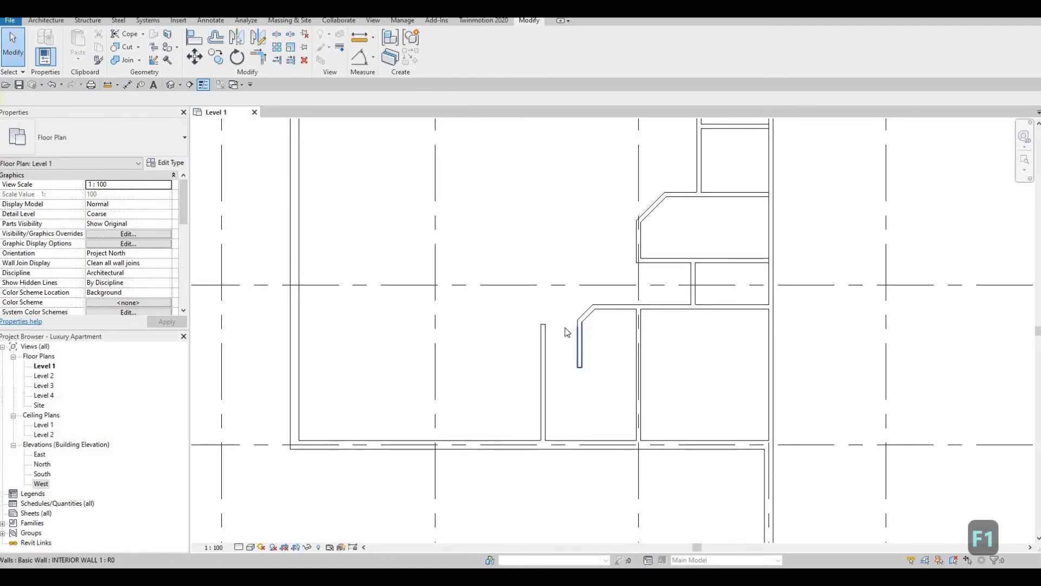
{"action": "scroll", "coordinate": [562, 353], "scroll_direction": "down", "scroll_amount": 1}
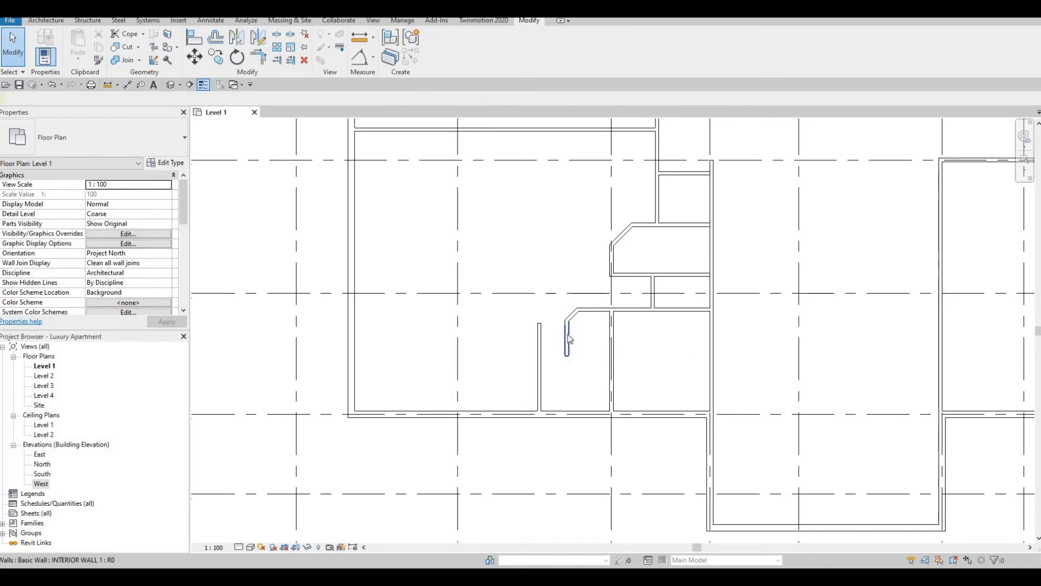
{"action": "left_click", "coordinate": [568, 337]}
{"action": "scroll", "coordinate": [601, 347], "scroll_direction": "down", "scroll_amount": 2}
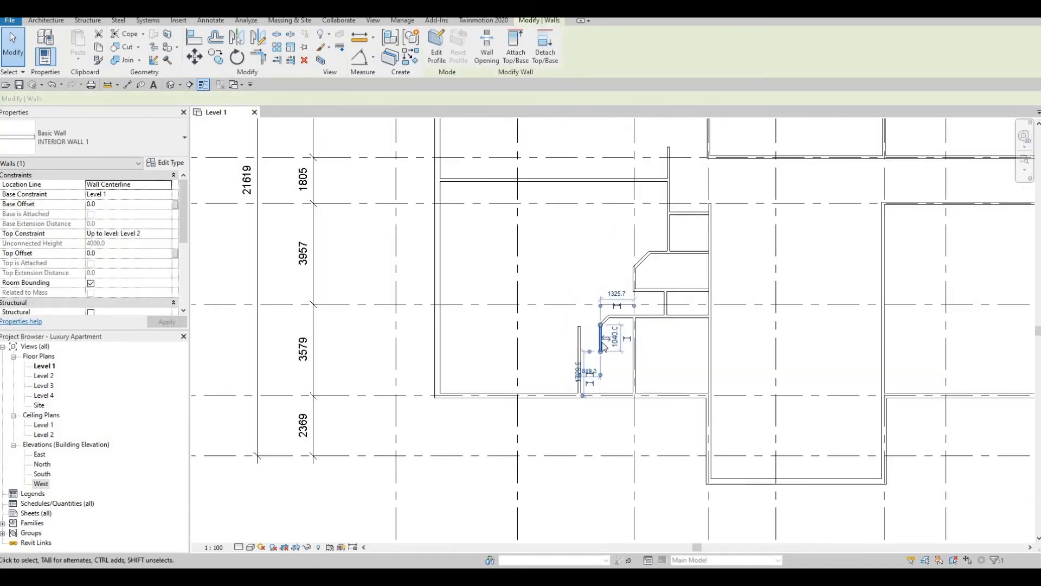
{"action": "scroll", "coordinate": [570, 347], "scroll_direction": "up", "scroll_amount": 4}
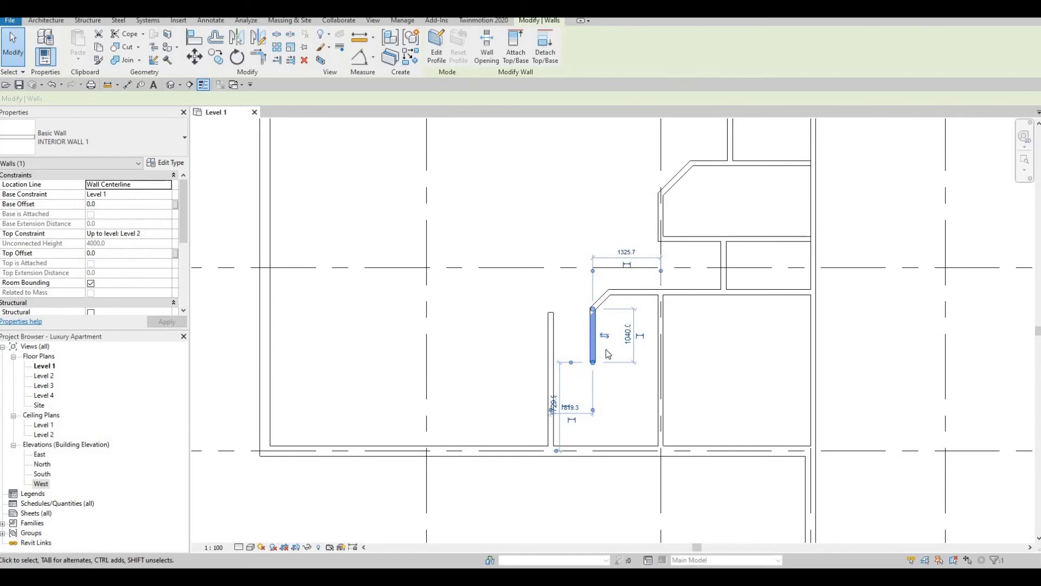
{"action": "key", "text": "Escape"}
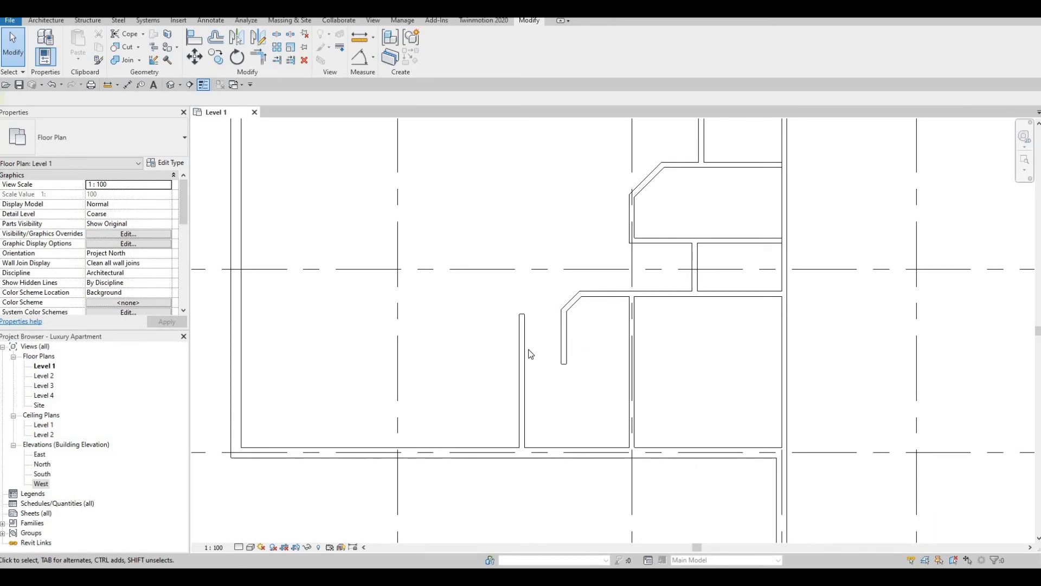
Set the length of the free-standing vertical interior wall above grid G to 2493 mm
{"action": "left_click", "coordinate": [521, 373]}
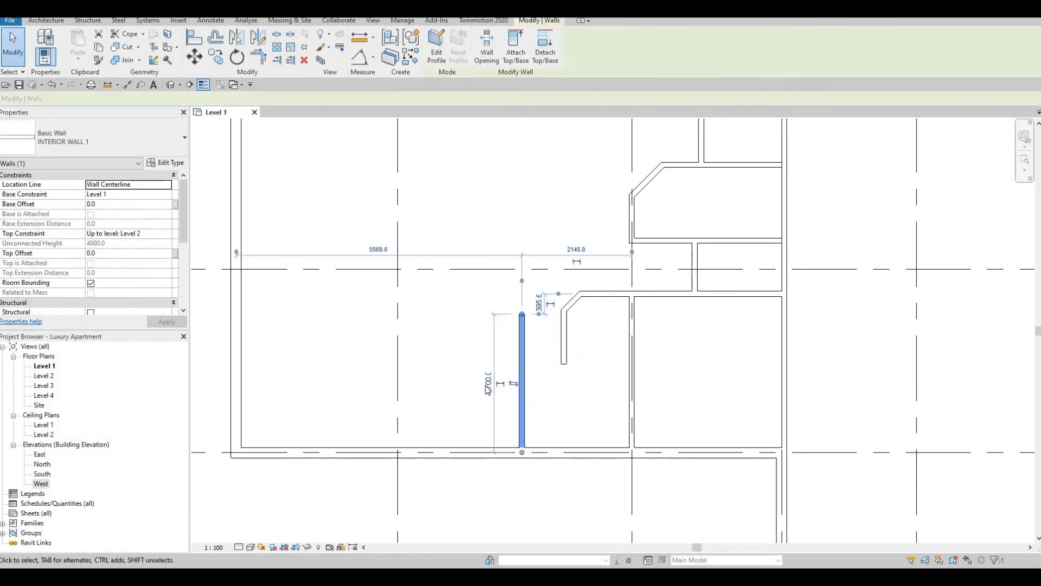
{"action": "left_click", "coordinate": [488, 383]}
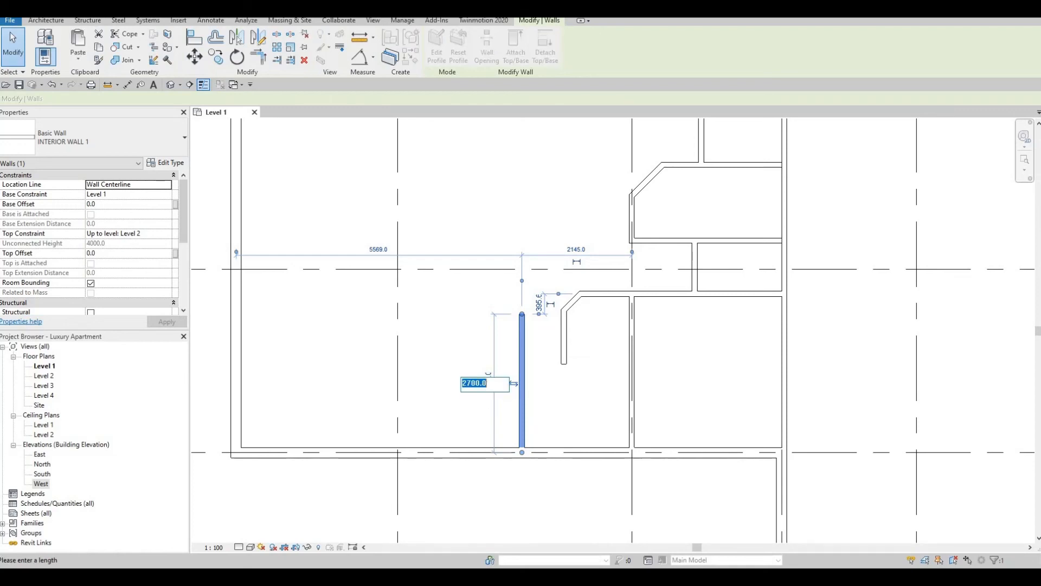
{"action": "type", "text": "24"}
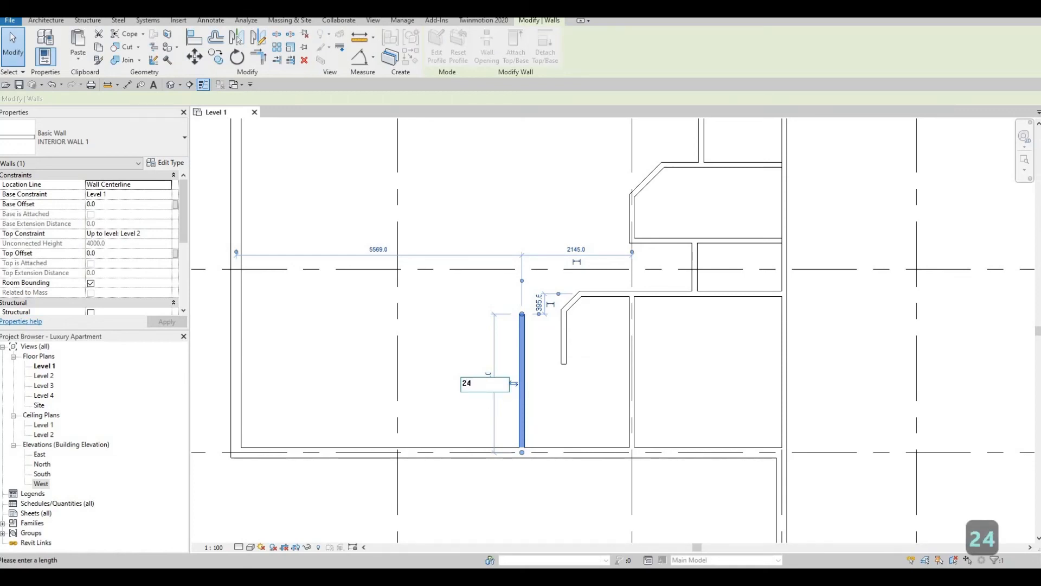
{"action": "type", "text": "9"}
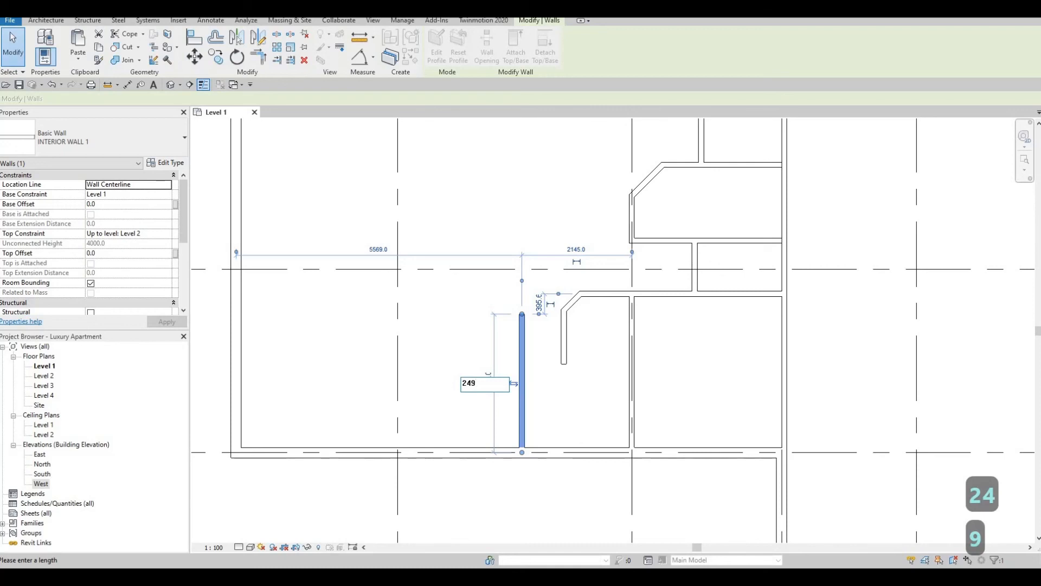
{"action": "type", "text": "3"}
{"action": "key", "text": "Return"}
{"action": "key", "text": "Escape"}
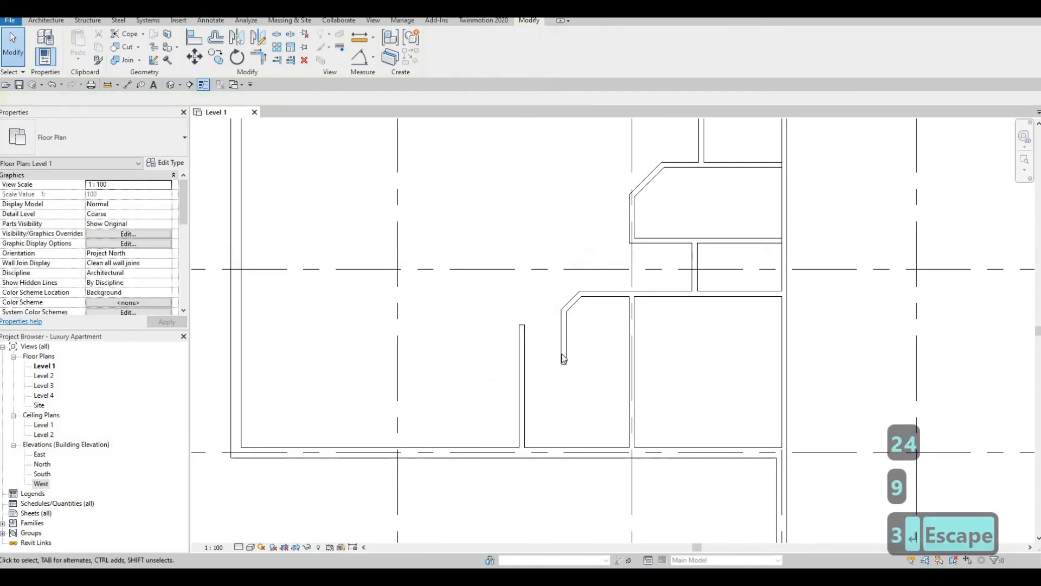
{"action": "key", "text": "Escape"}
{"action": "scroll", "coordinate": [563, 358], "scroll_direction": "up", "scroll_amount": 1}
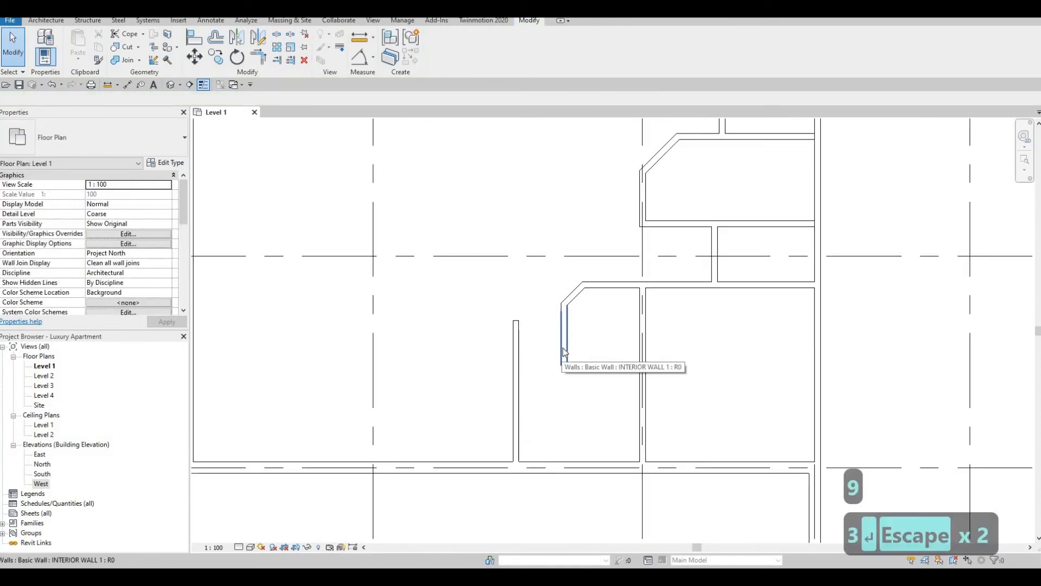
Draw a matching horizontal interior wall from the 2493 mm wall's upper end across to the next vertical interior wall
{"action": "left_click", "coordinate": [515, 334]}
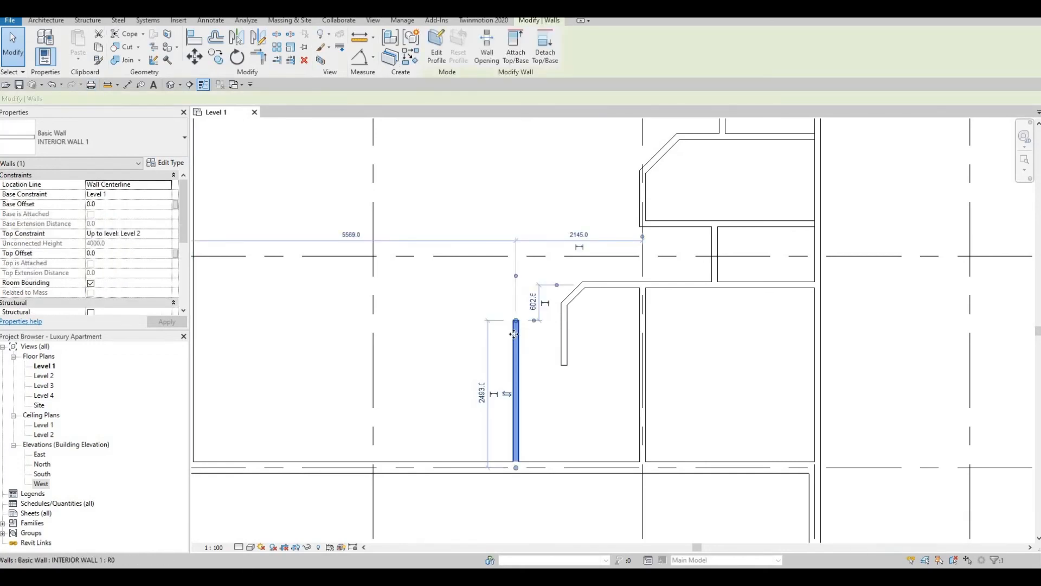
{"action": "key", "text": "c"}
{"action": "key", "text": "s"}
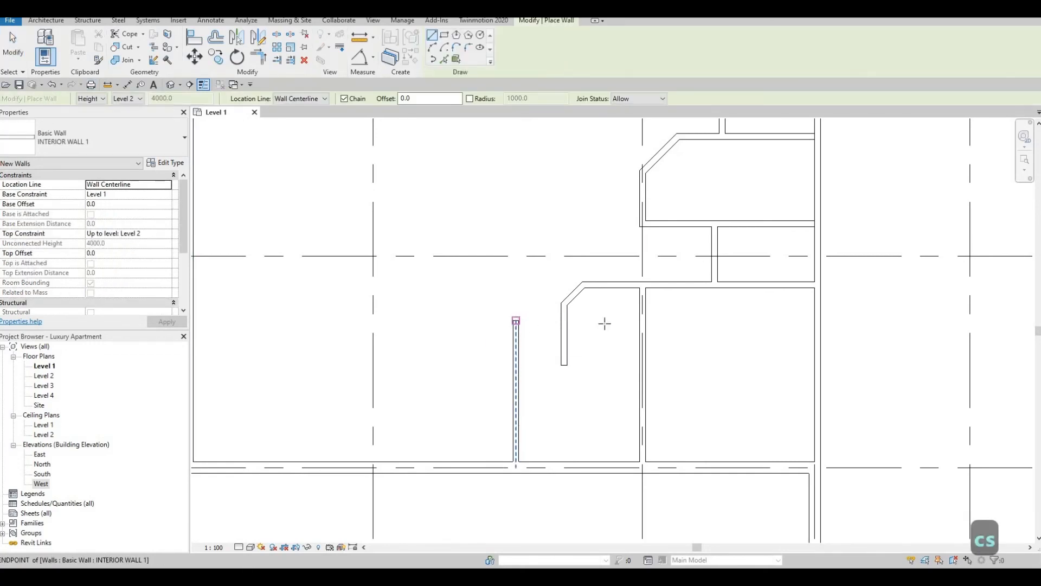
{"action": "left_click", "coordinate": [517, 320]}
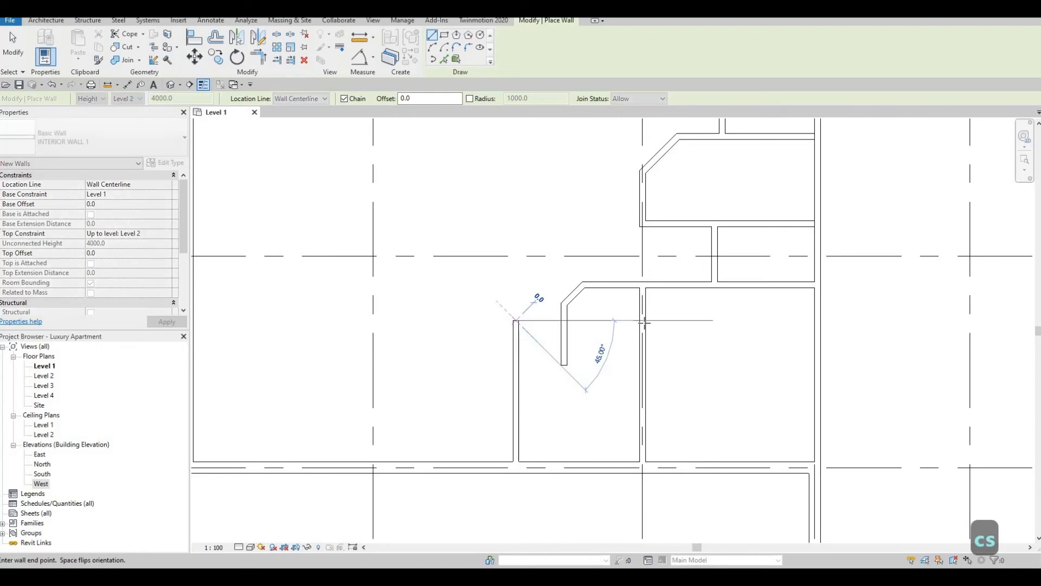
{"action": "key", "text": "Escape"}
{"action": "key", "text": "Escape"}
Shorten the vertical wall below the chamfer so its lower end meets the new horizontal wall
{"action": "left_click", "coordinate": [567, 350]}
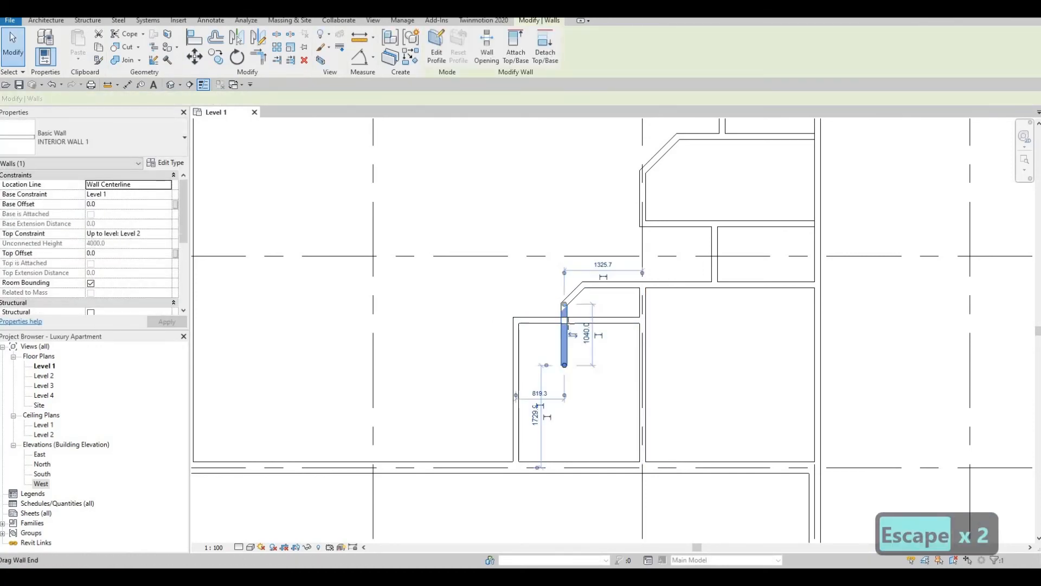
{"action": "left_click_drag", "start_coordinate": [565, 365], "coordinate": [564, 320]}
{"action": "key", "text": "Escape"}
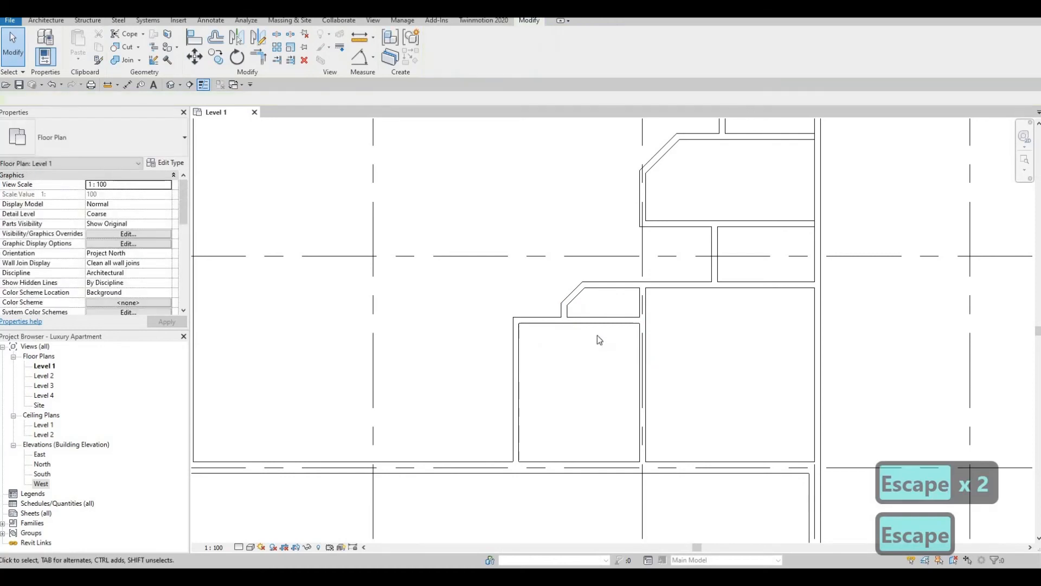
Draw a horizontal INTERIOR WALL 1 about 2800 mm long from the left exterior wall into the room between grids E and F
{"action": "middle_click_drag", "start_coordinate": [603, 323], "coordinate": [607, 311]}
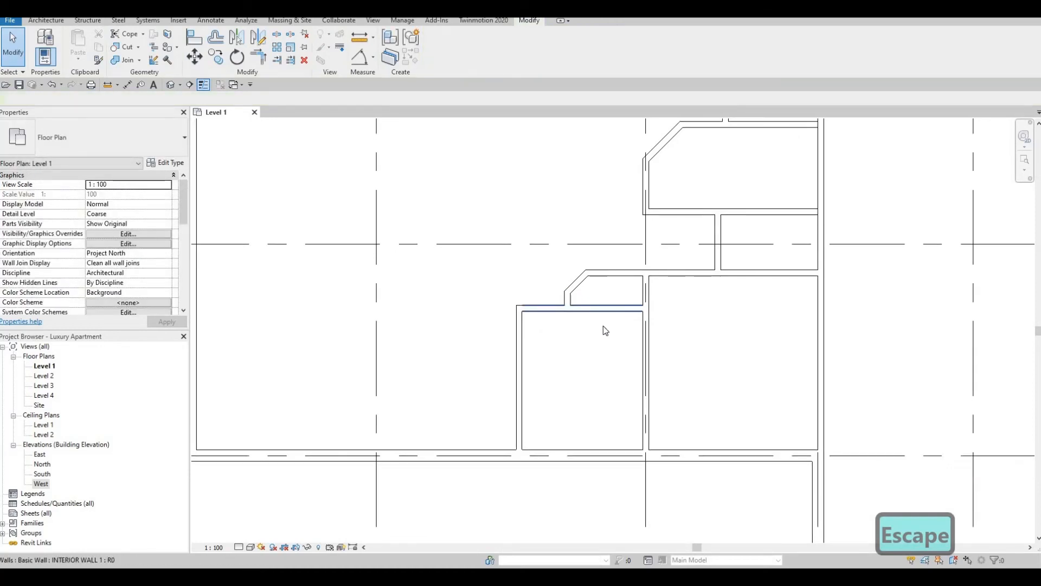
{"action": "scroll", "coordinate": [613, 337], "scroll_direction": "down", "scroll_amount": 2}
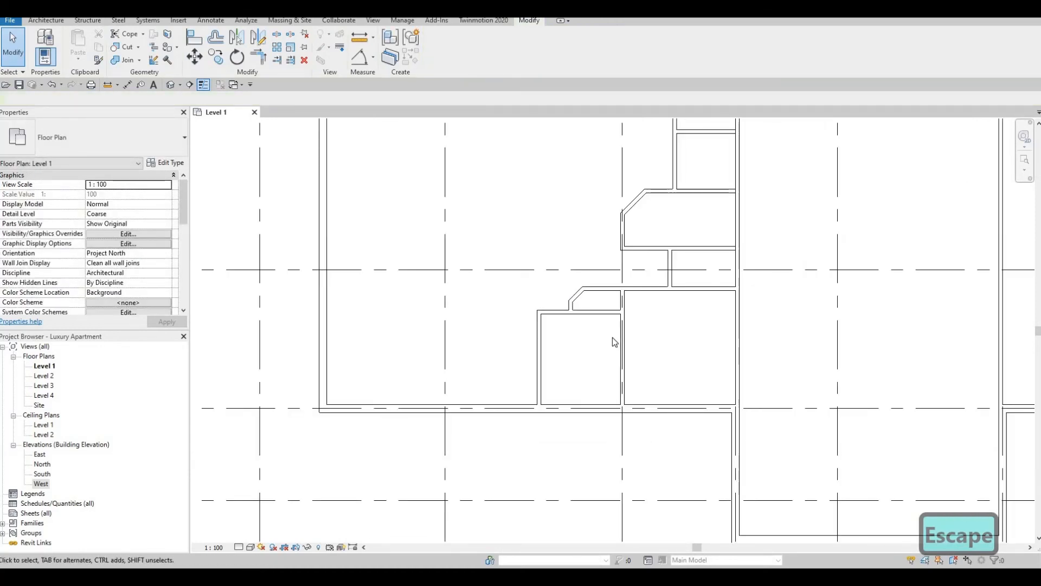
{"action": "scroll", "coordinate": [632, 374], "scroll_direction": "down", "scroll_amount": 1}
{"action": "middle_click_drag", "start_coordinate": [621, 336], "coordinate": [635, 382]}
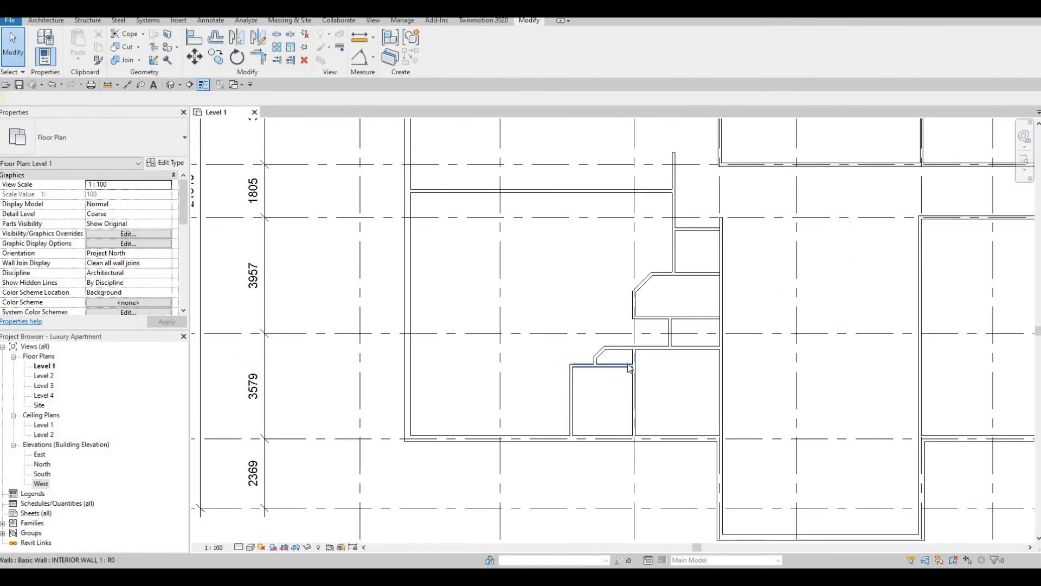
{"action": "middle_click_drag", "start_coordinate": [424, 323], "coordinate": [427, 347]}
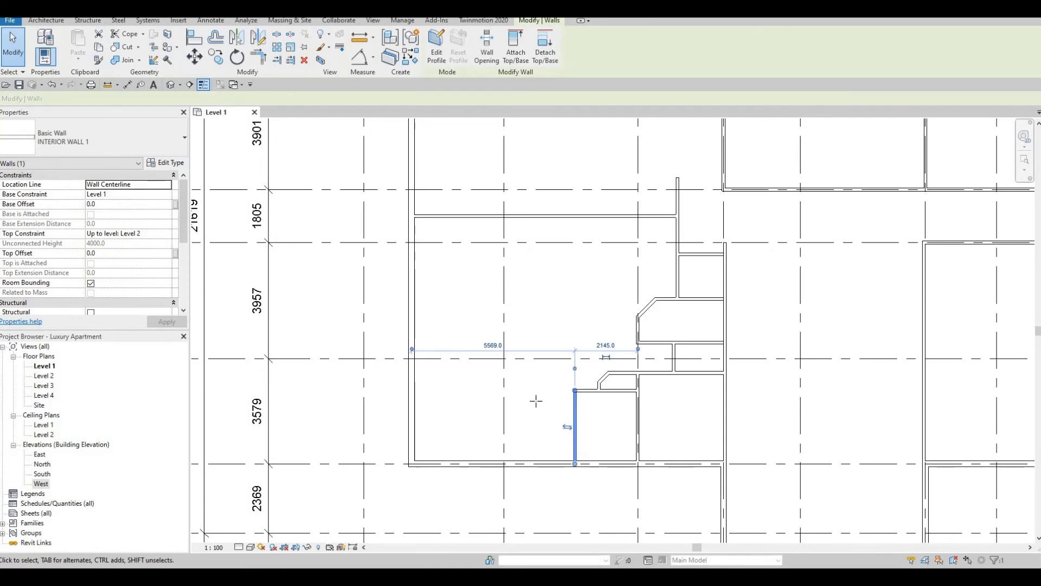
{"action": "key", "text": "c"}
{"action": "key", "text": "s"}
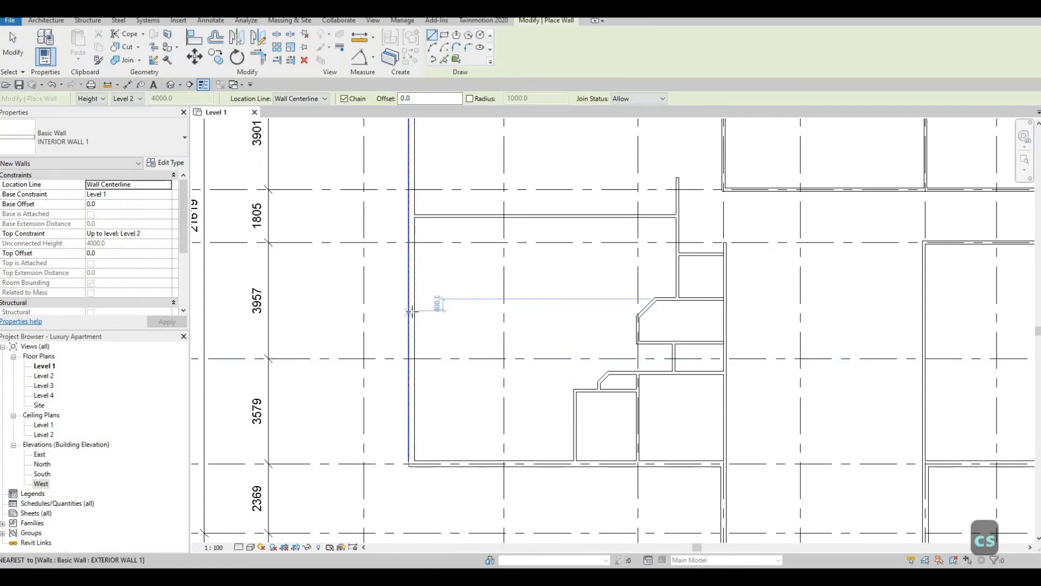
{"action": "left_click", "coordinate": [412, 310]}
{"action": "left_click", "coordinate": [495, 311]}
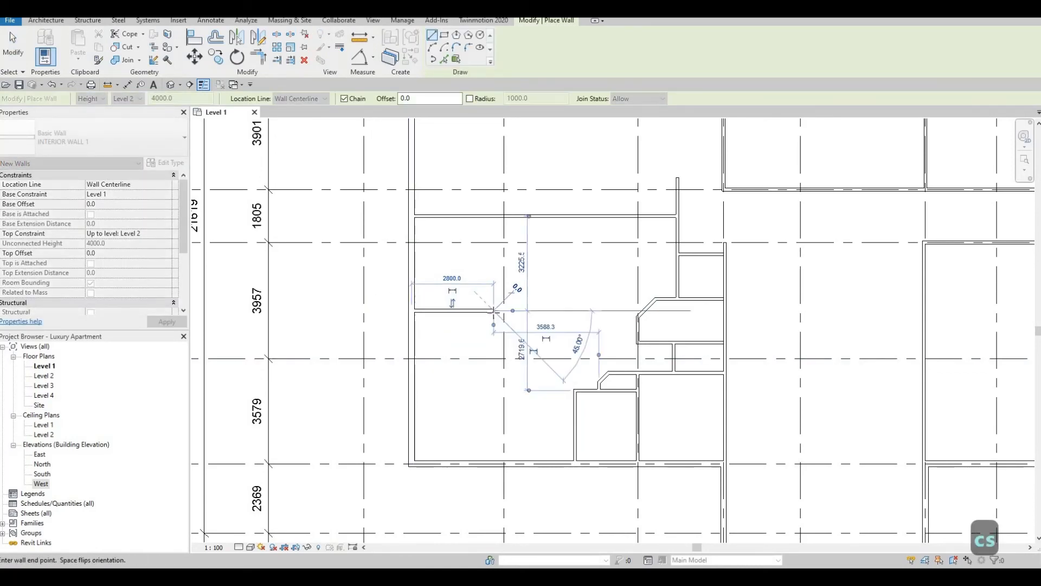
{"action": "key", "text": "Escape"}
{"action": "key", "text": "Escape"}
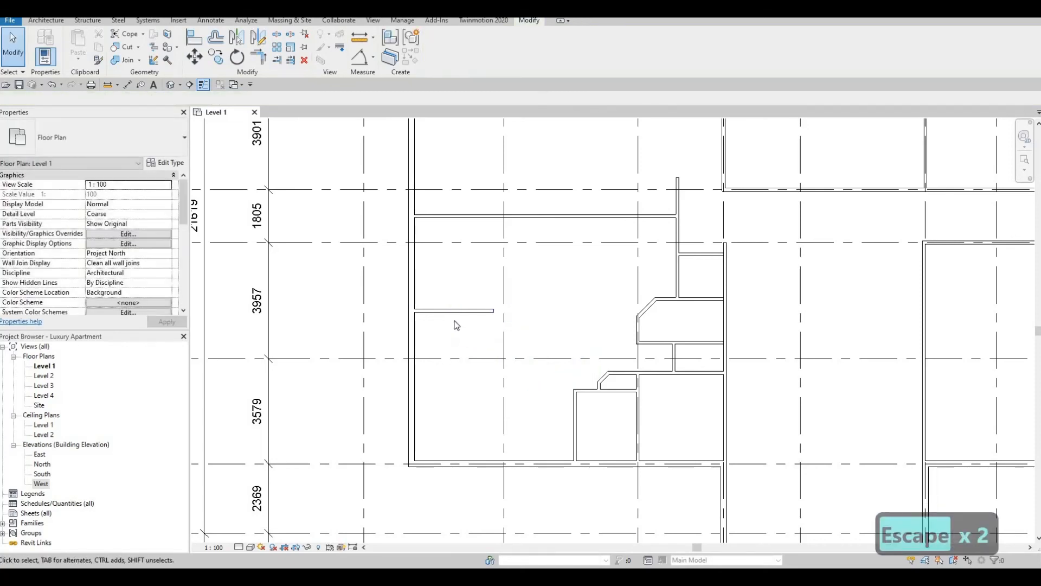
Set the spacing between the 2800 mm wall and the horizontal interior wall above it to 3673 mm
{"action": "left_click", "coordinate": [483, 294]}
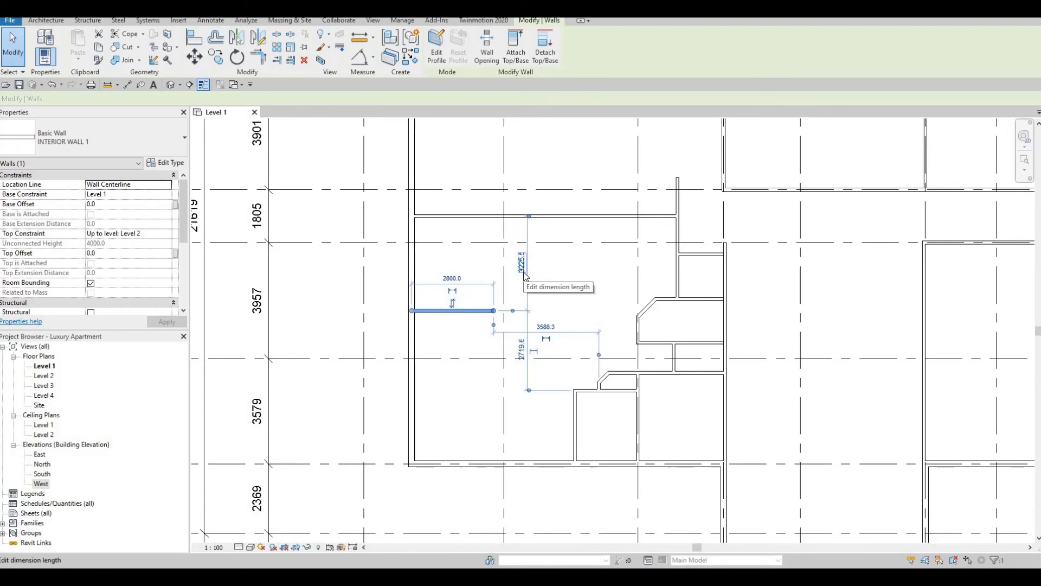
{"action": "left_click", "coordinate": [522, 271]}
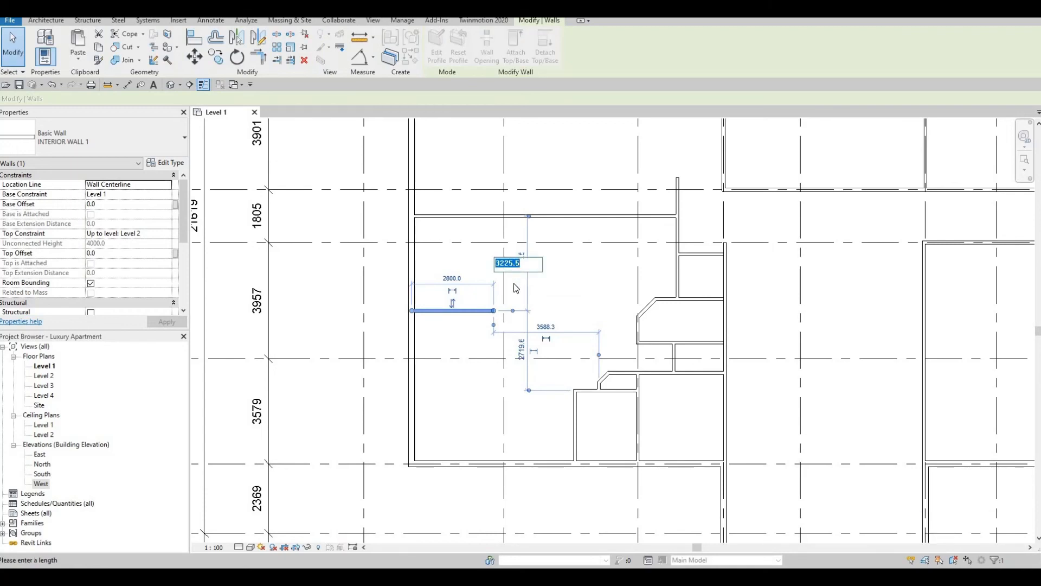
{"action": "type", "text": "36"}
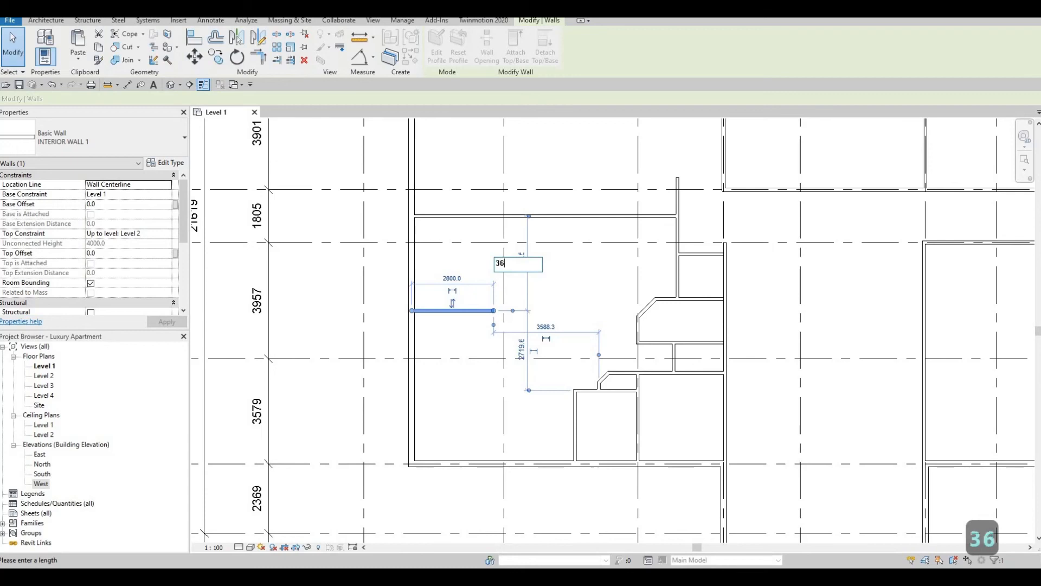
{"action": "type", "text": "7"}
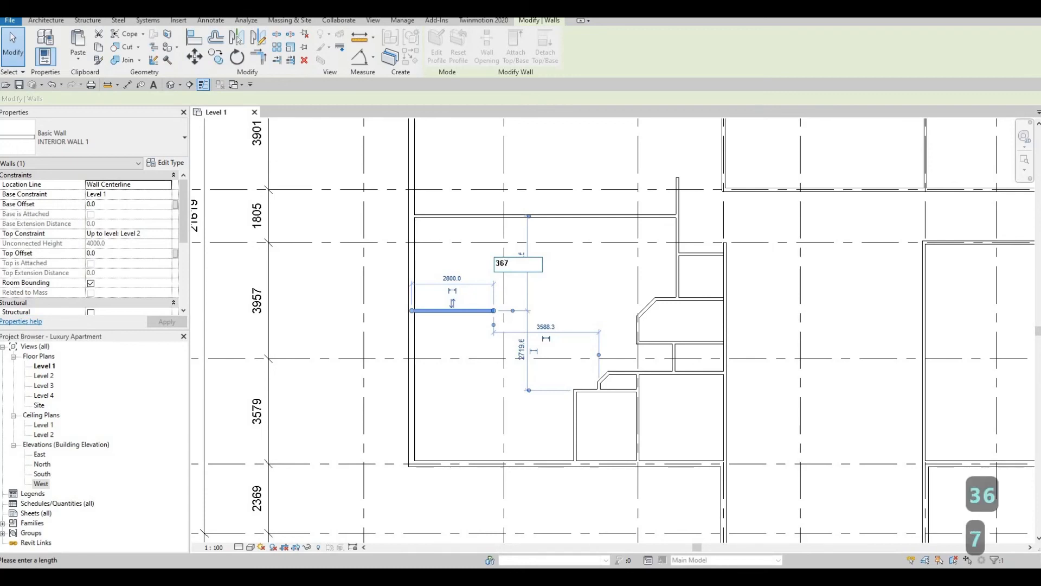
{"action": "type", "text": "3"}
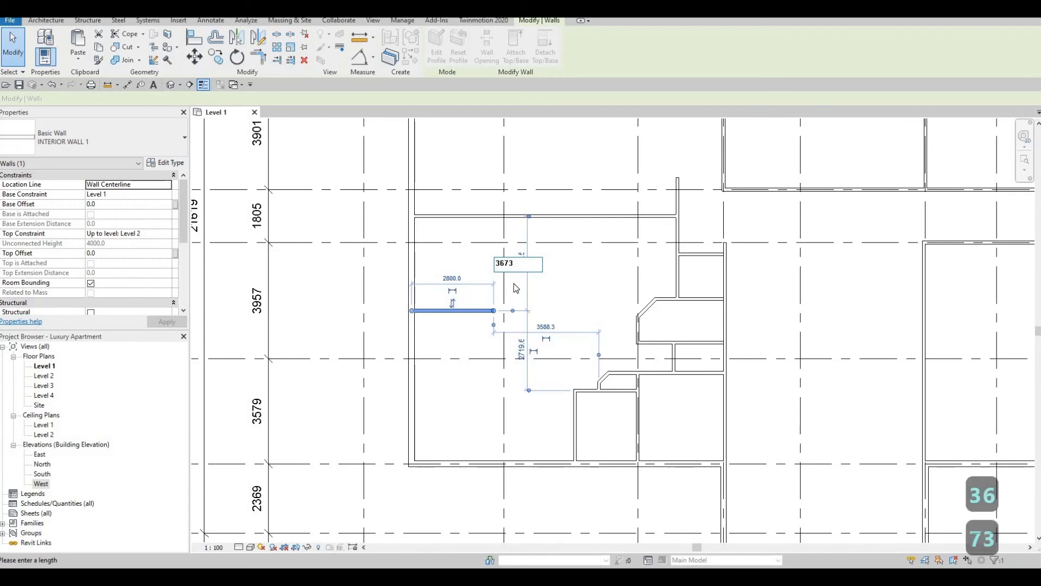
{"action": "key", "text": "Return"}
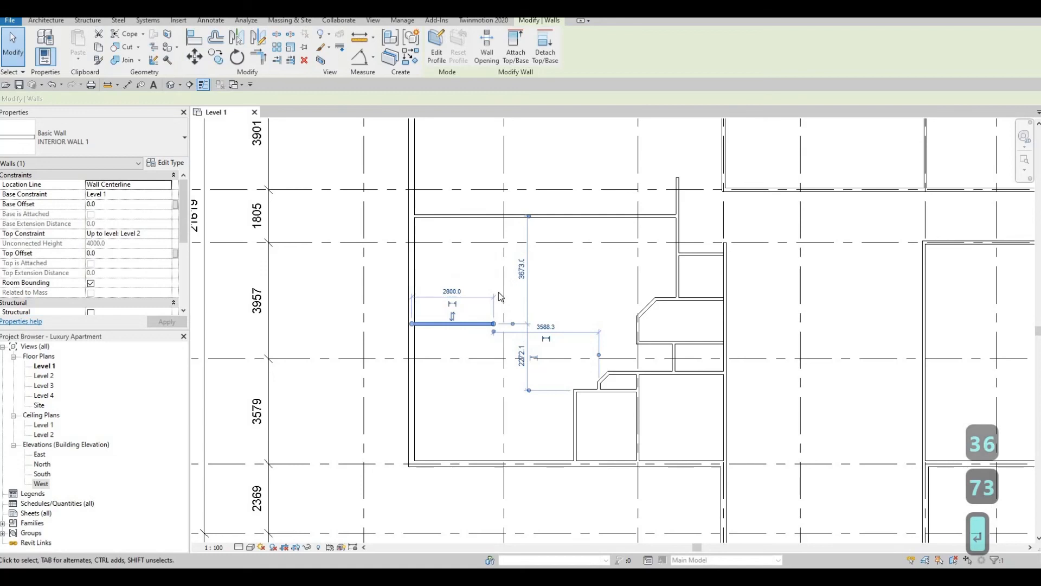
{"action": "key", "text": "Escape"}
Draw a matching vertical interior wall along grid 2 from the upper horizontal wall down 3673 mm, level with the 2800 mm wall
{"action": "left_click", "coordinate": [481, 324]}
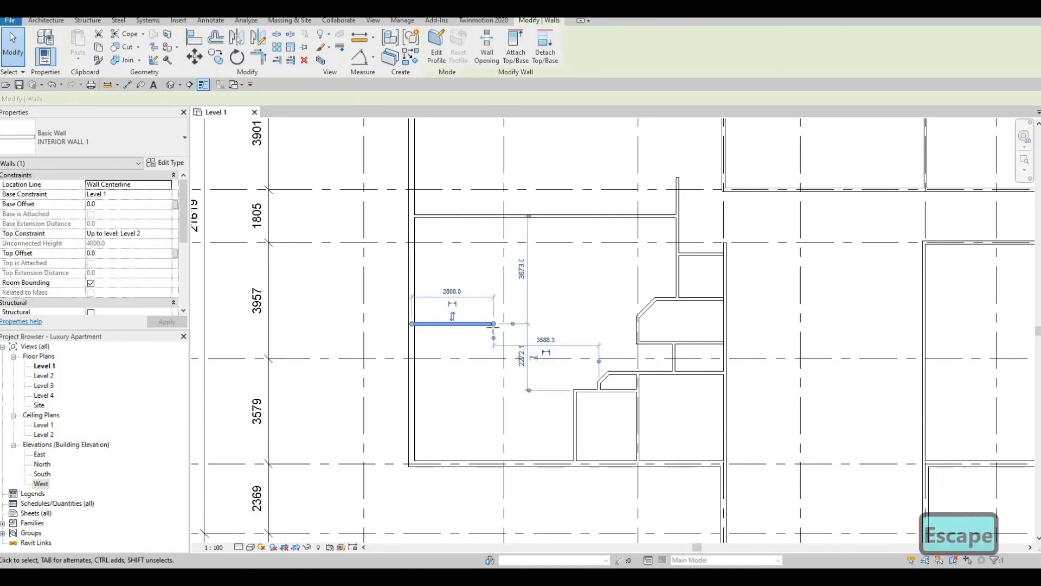
{"action": "key", "text": "c"}
{"action": "key", "text": "s"}
{"action": "scroll", "coordinate": [504, 232], "scroll_direction": "up", "scroll_amount": 1}
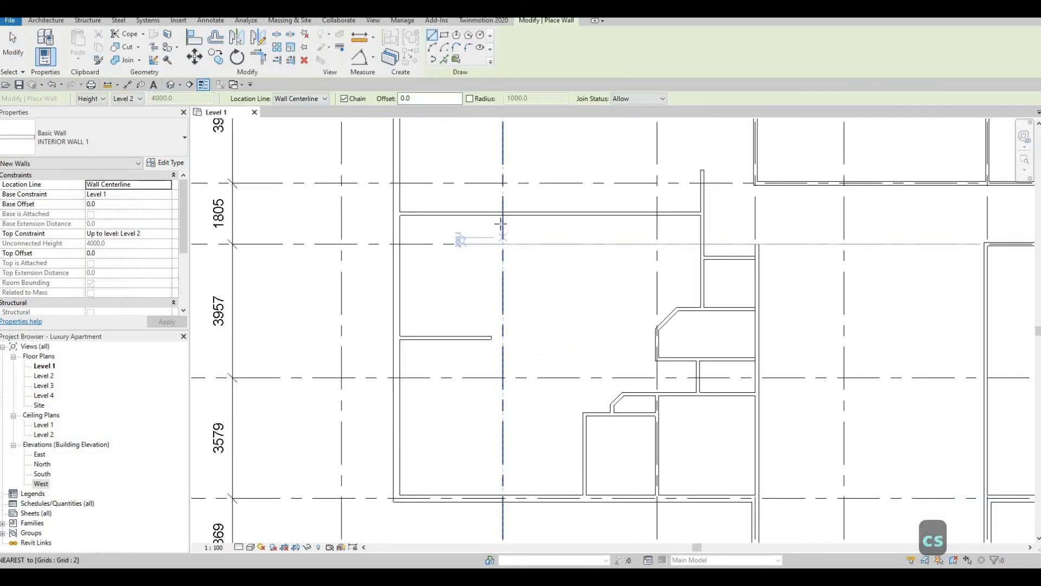
{"action": "left_click", "coordinate": [502, 214]}
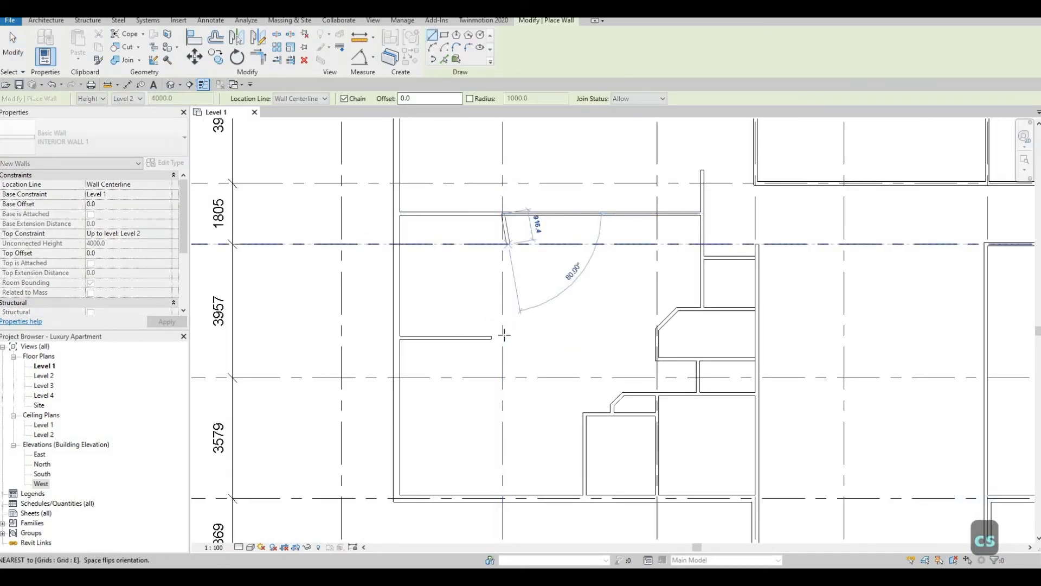
{"action": "left_click", "coordinate": [502, 339]}
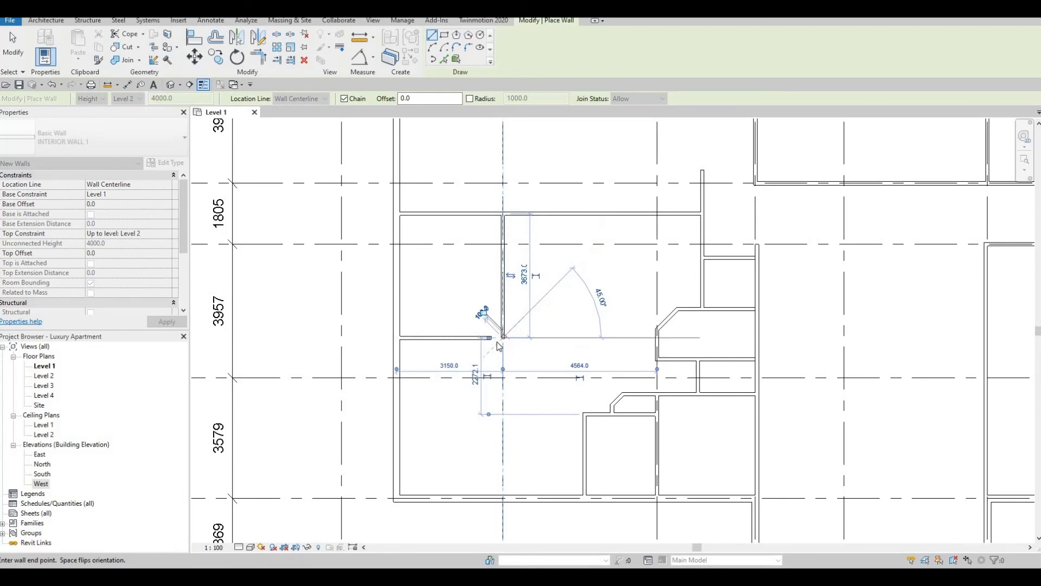
Extend the 2800 mm horizontal wall's free end to meet the lower end of the vertical wall on grid 2
{"action": "key", "text": "Escape"}
{"action": "key", "text": "Escape"}
{"action": "left_click", "coordinate": [490, 338]}
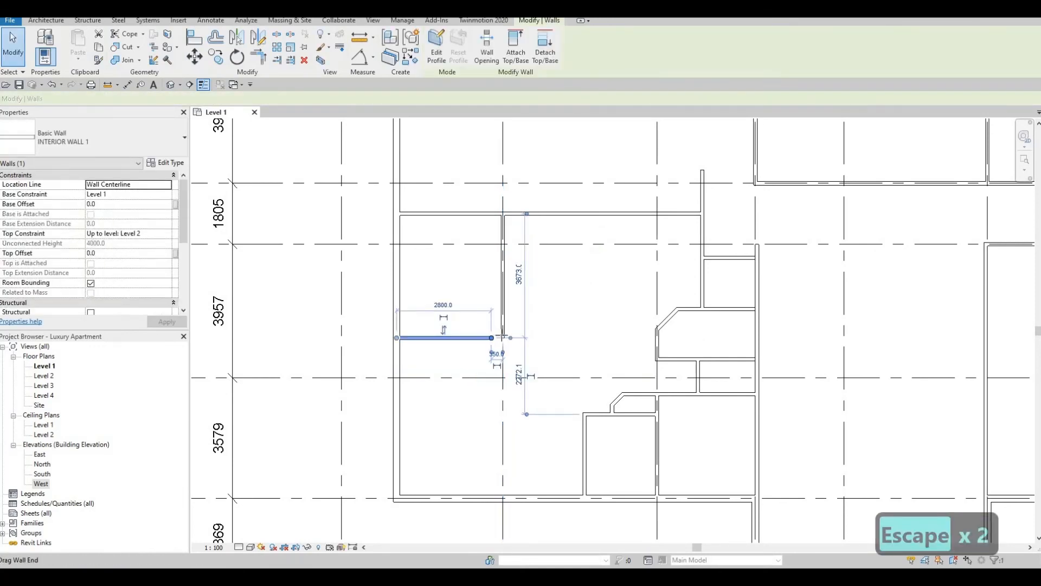
{"action": "left_click_drag", "start_coordinate": [491, 338], "coordinate": [502, 337]}
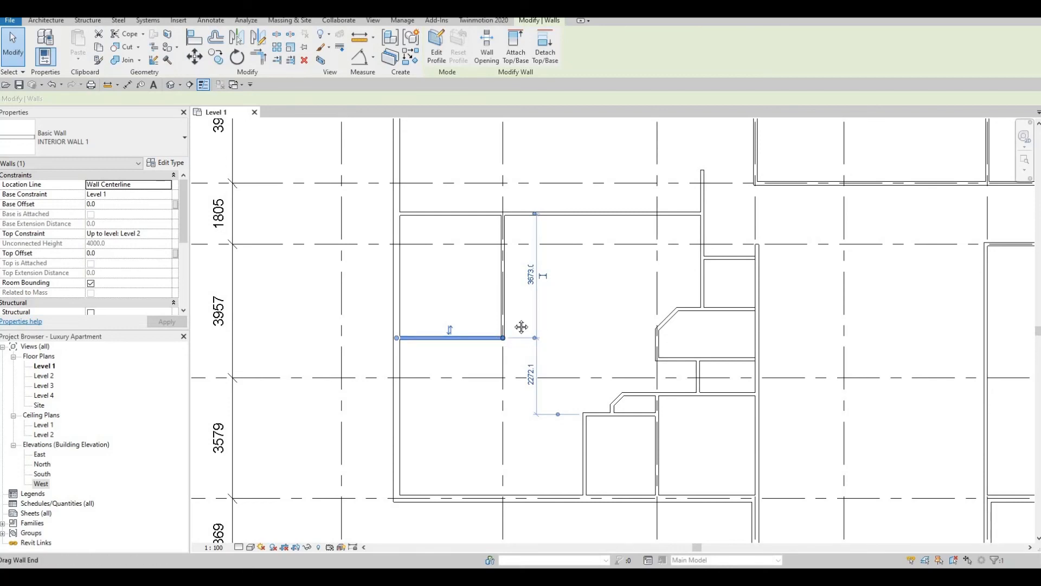
{"action": "key", "text": "Escape"}
Draw a vertical INTERIOR WALL 1 along grid 3, running 1329 mm down from the upper horizontal wall
{"action": "scroll", "coordinate": [515, 317], "scroll_direction": "down", "scroll_amount": 2}
{"action": "scroll", "coordinate": [520, 320], "scroll_direction": "up", "scroll_amount": 2}
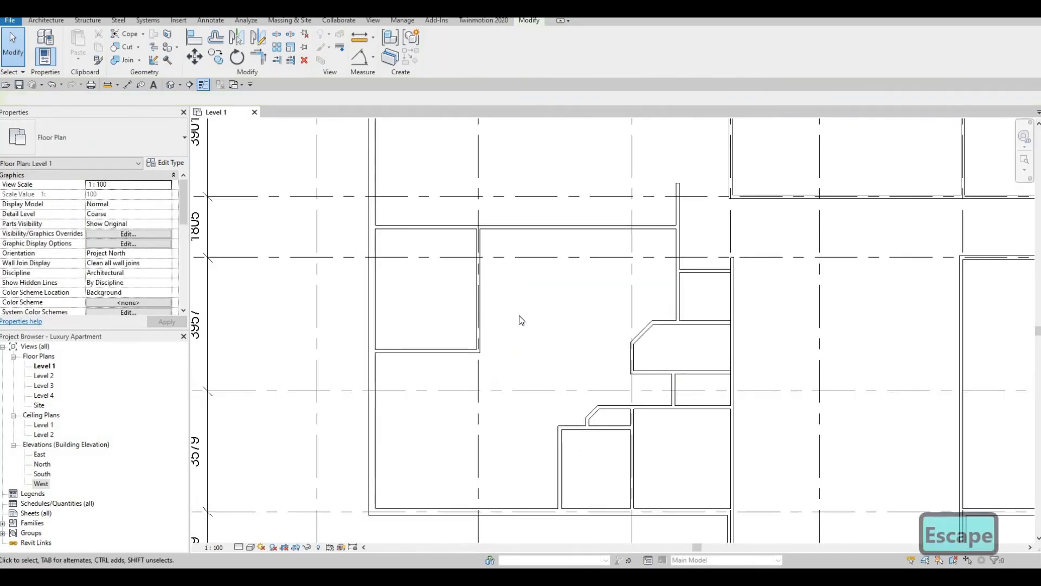
{"action": "mouse_move", "coordinate": [537, 362]}
{"action": "middle_mouse_down"}
{"action": "mouse_move", "coordinate": [532, 344]}
{"action": "mouse_move", "coordinate": [555, 354]}
{"action": "middle_mouse_up"}
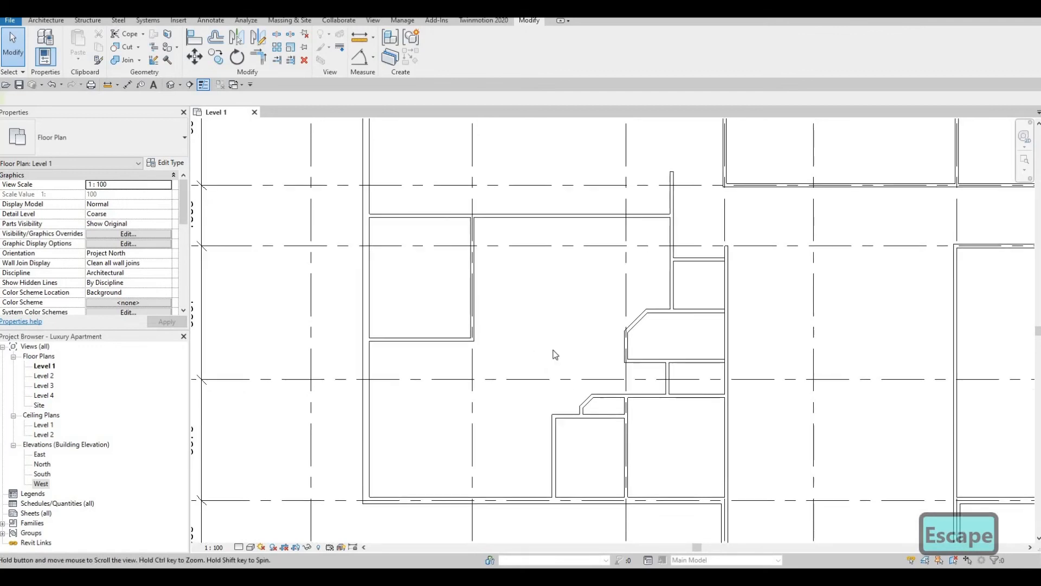
{"action": "scroll", "coordinate": [555, 354], "scroll_direction": "down", "scroll_amount": 2}
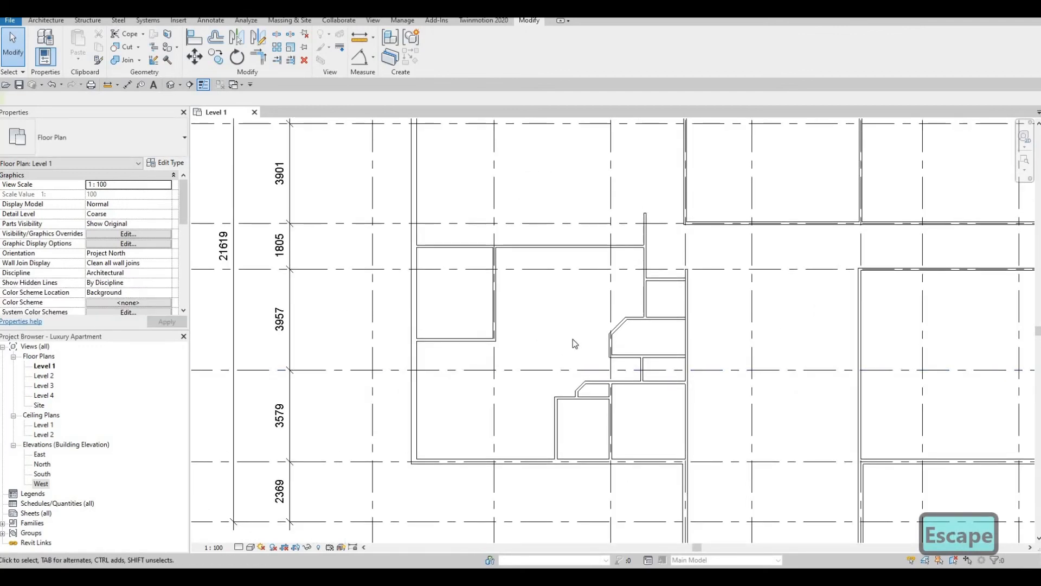
{"action": "middle_click_drag", "start_coordinate": [574, 345], "coordinate": [542, 351]}
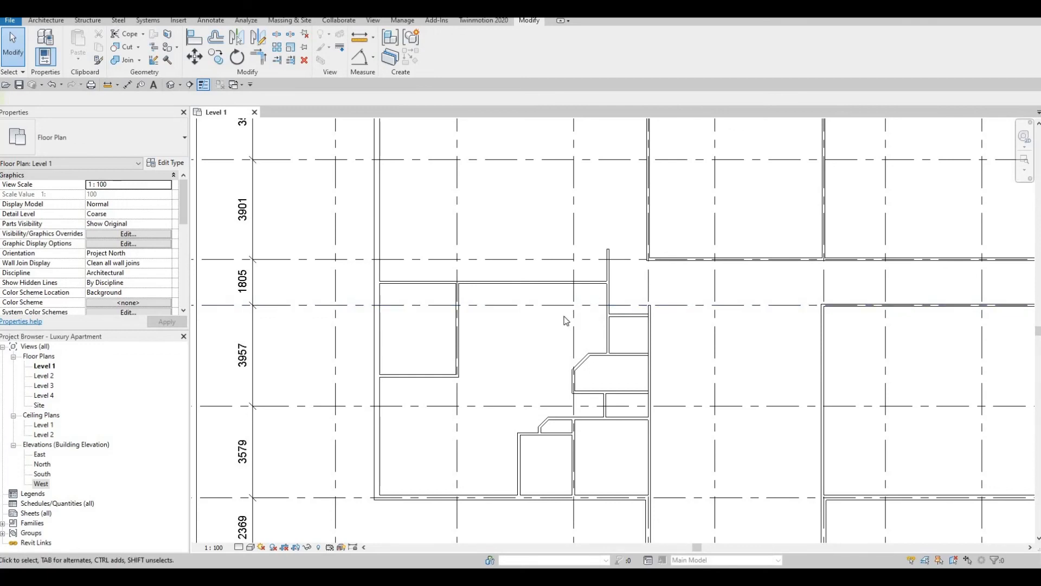
{"action": "left_click", "coordinate": [607, 332]}
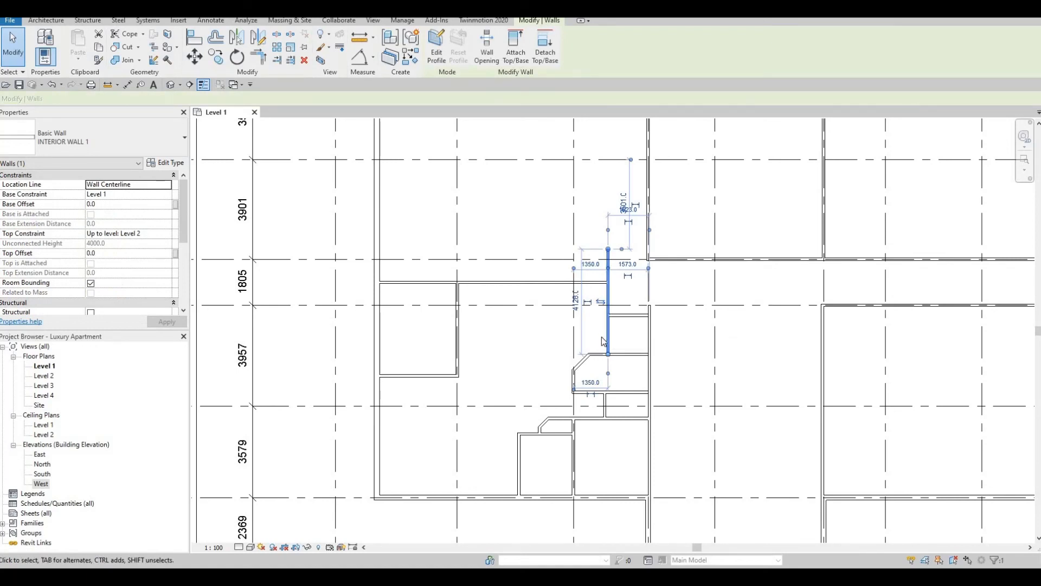
{"action": "key", "text": "c"}
{"action": "key", "text": "s"}
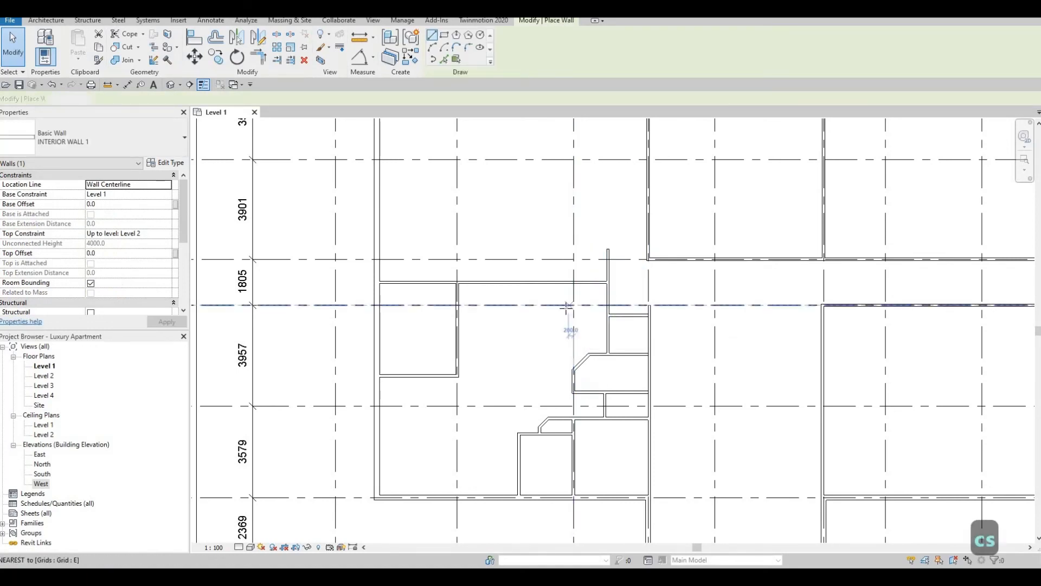
{"action": "scroll", "coordinate": [564, 314], "scroll_direction": "up", "scroll_amount": 2}
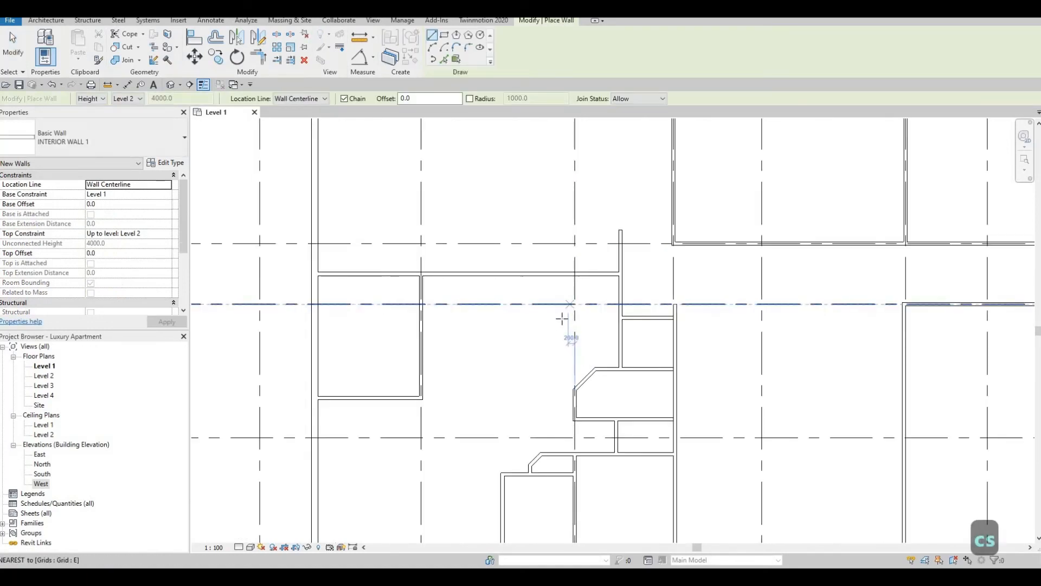
{"action": "left_click", "coordinate": [575, 277]}
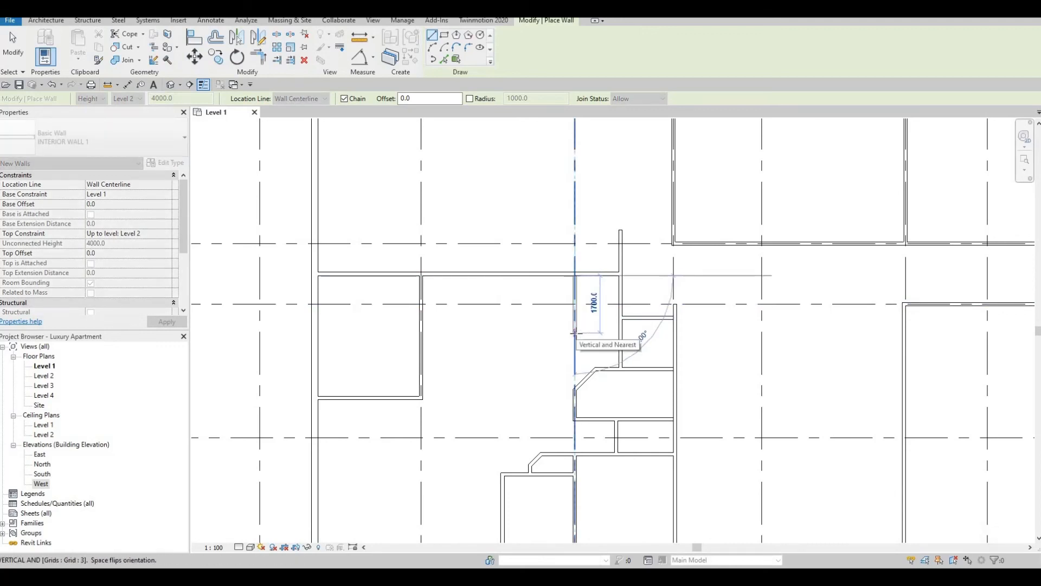
{"action": "type", "text": "13"}
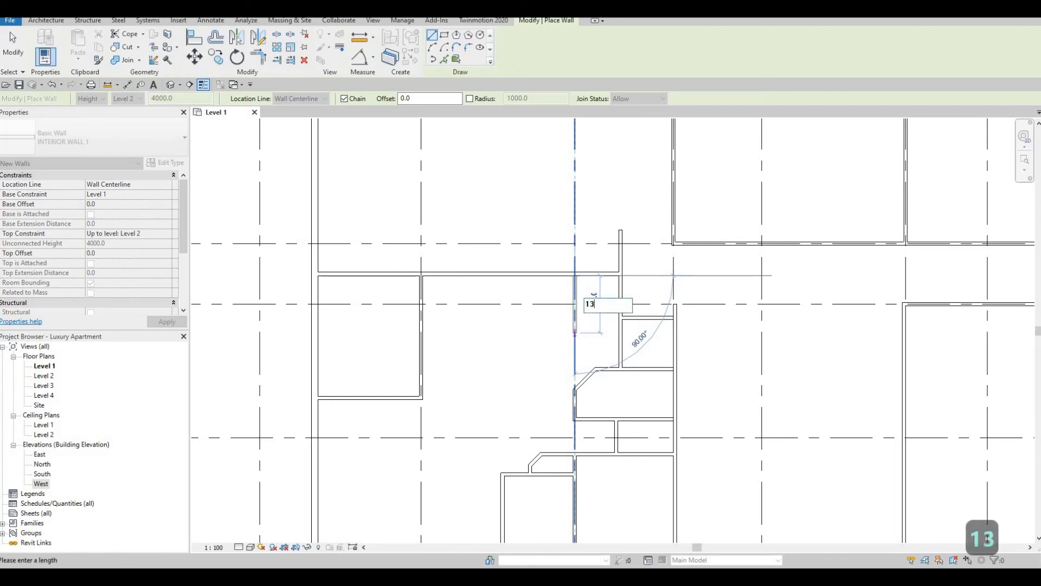
{"action": "type", "text": "2"}
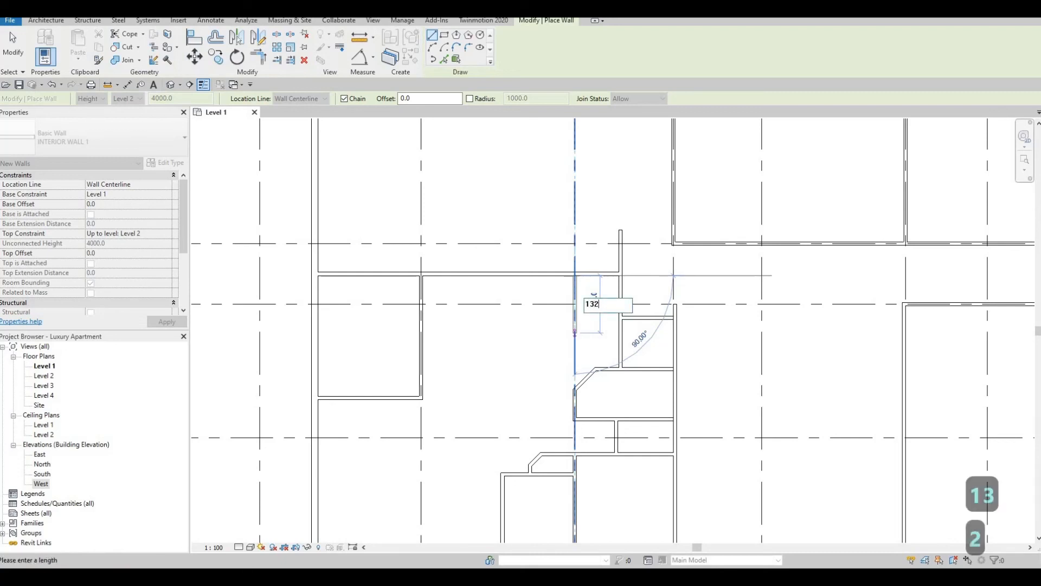
{"action": "type", "text": "9"}
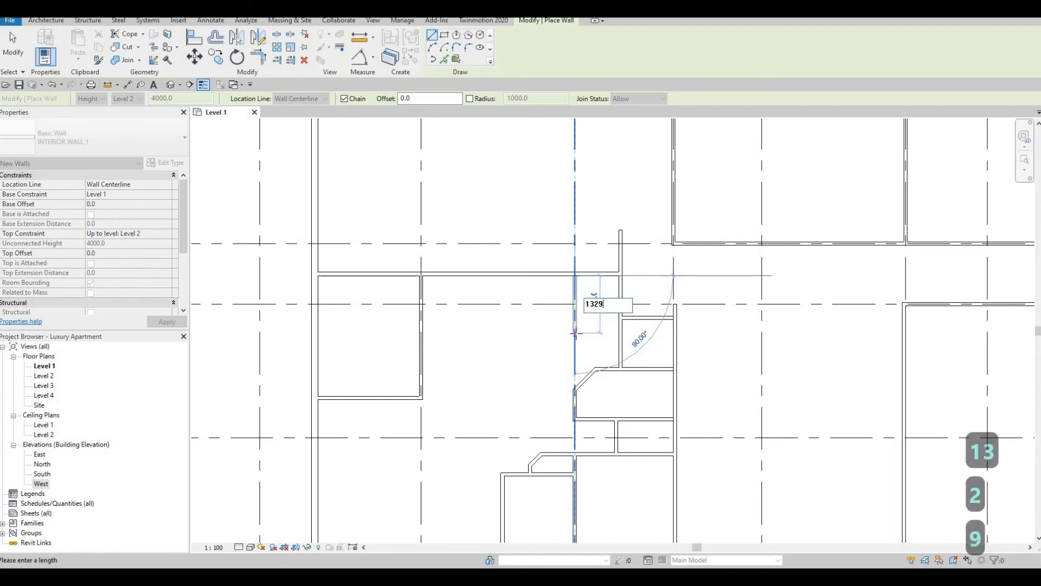
{"action": "key", "text": "Return"}
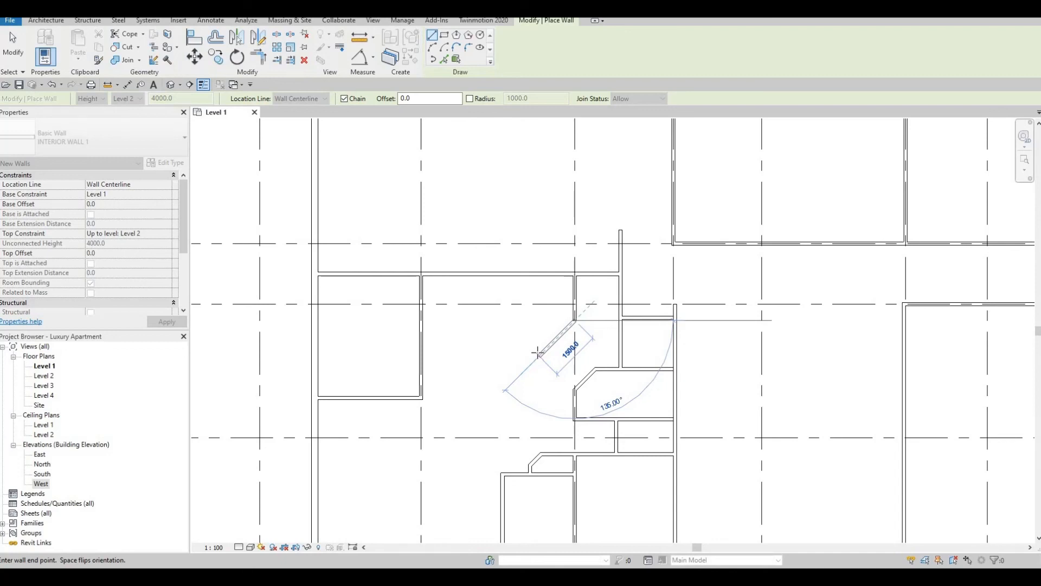
Continue the grid 3 wall with a 1422 mm diagonal at 135° down-left, and a horizontal wall to the grid 2 wall
{"action": "key", "text": "F1"}
{"action": "type", "text": "14"}
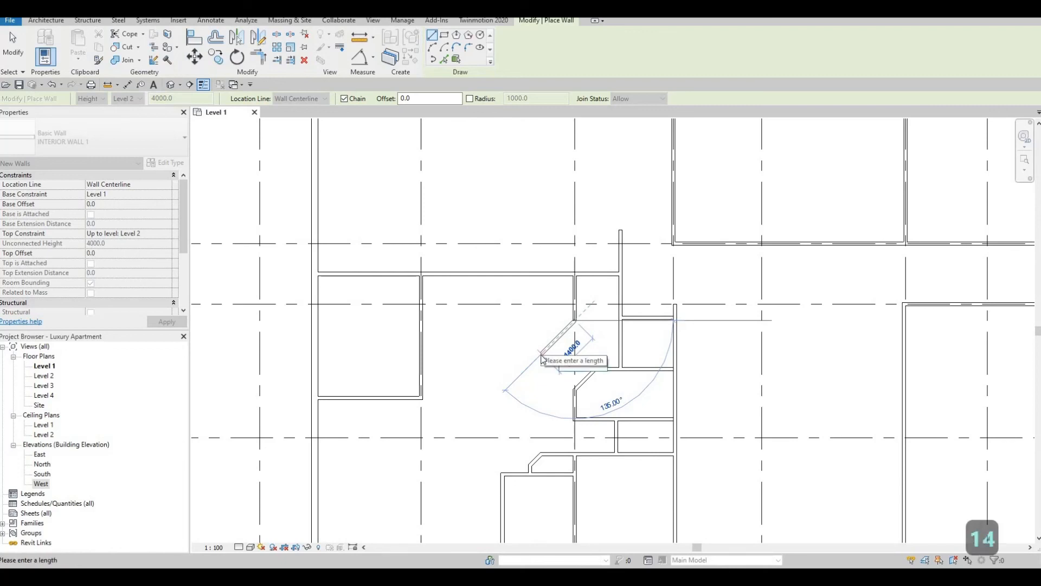
{"action": "type", "text": "22"}
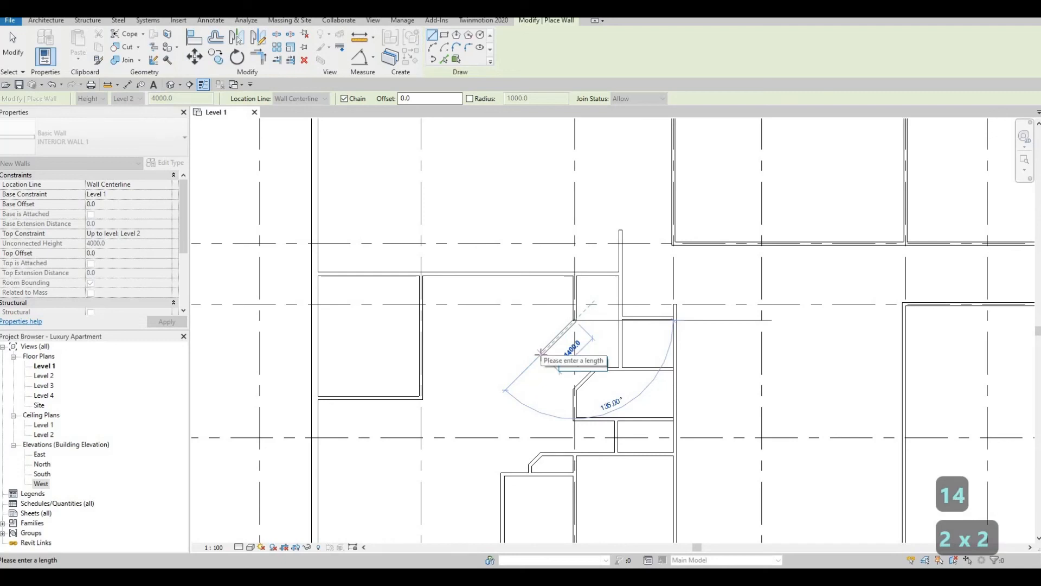
{"action": "key", "text": "Return"}
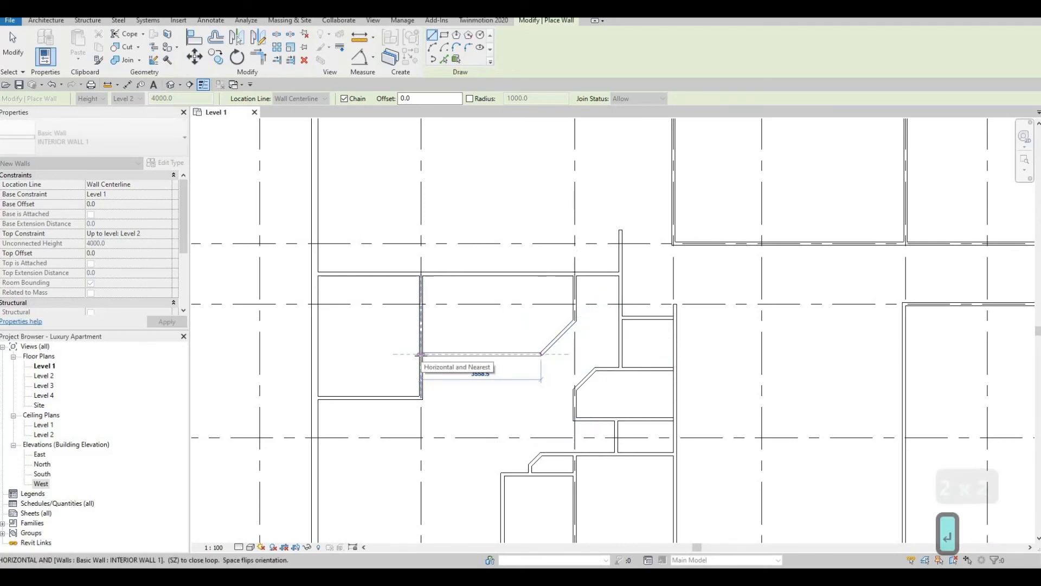
{"action": "left_click", "coordinate": [421, 355]}
{"action": "key", "text": "Escape"}
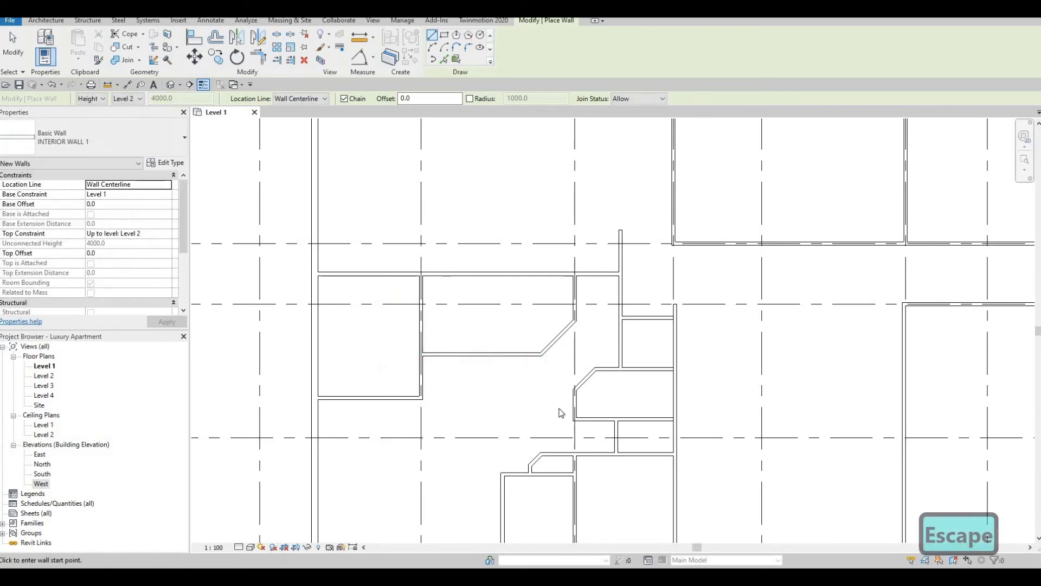
{"action": "key", "text": "Escape"}
Examine the interior wall layout of the apartment between grids 1–4 and D–G
{"action": "scroll", "coordinate": [561, 412], "scroll_direction": "down", "scroll_amount": 3}
{"action": "mouse_move", "coordinate": [550, 383]}
{"action": "middle_mouse_down"}
{"action": "mouse_move", "coordinate": [563, 377]}
{"action": "mouse_move", "coordinate": [549, 372]}
{"action": "middle_mouse_up"}
{"action": "scroll", "coordinate": [551, 360], "scroll_direction": "down", "scroll_amount": 1}
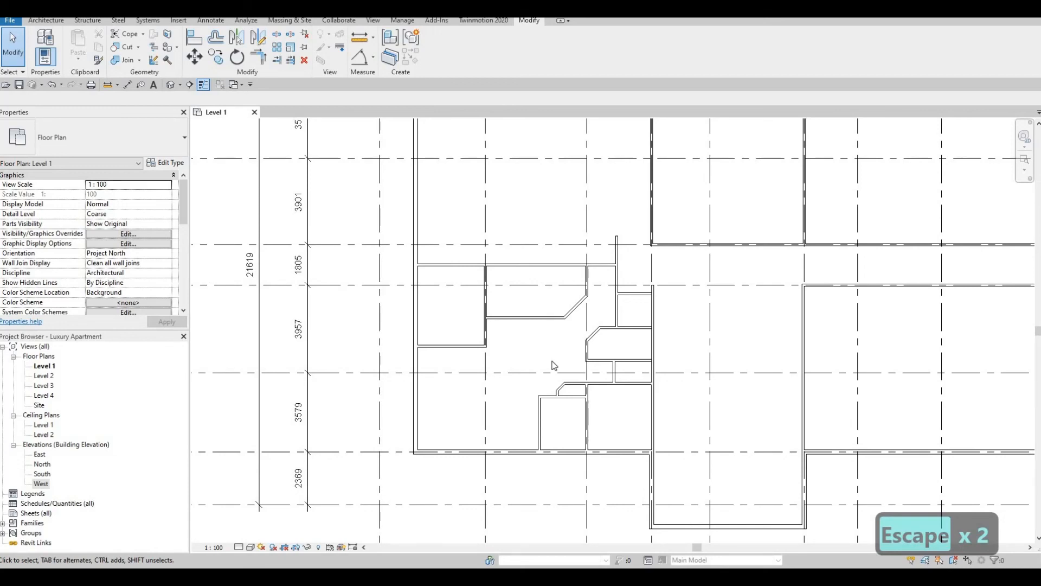
{"action": "scroll", "coordinate": [554, 355], "scroll_direction": "up", "scroll_amount": 2}
{"action": "scroll", "coordinate": [551, 360], "scroll_direction": "up", "scroll_amount": 1}
{"action": "middle_click_drag", "start_coordinate": [550, 351], "coordinate": [554, 255]}
{"action": "scroll", "coordinate": [544, 349], "scroll_direction": "down", "scroll_amount": 1}
{"action": "scroll", "coordinate": [524, 356], "scroll_direction": "up", "scroll_amount": 2}
{"action": "scroll", "coordinate": [553, 255], "scroll_direction": "down", "scroll_amount": 2}
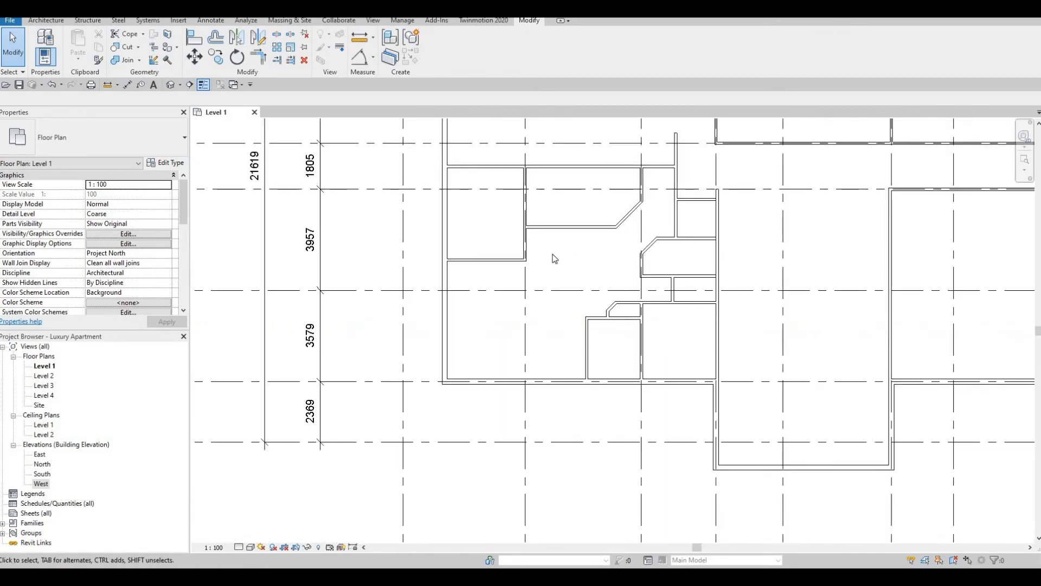
{"action": "scroll", "coordinate": [543, 258], "scroll_direction": "up", "scroll_amount": 1}
{"action": "scroll", "coordinate": [537, 295], "scroll_direction": "down", "scroll_amount": 1}
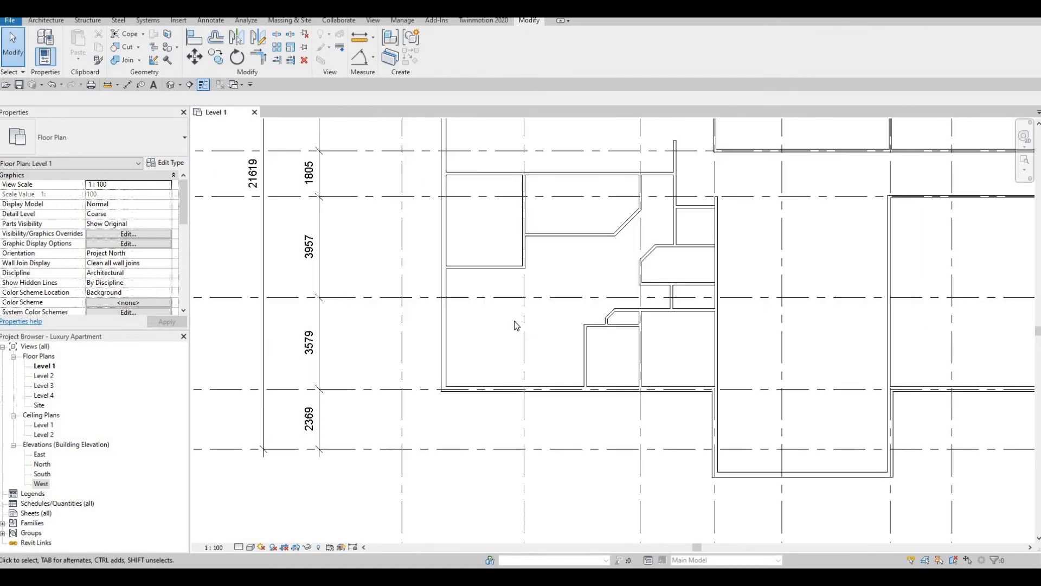
{"action": "middle_click_drag", "start_coordinate": [652, 288], "coordinate": [628, 285]}
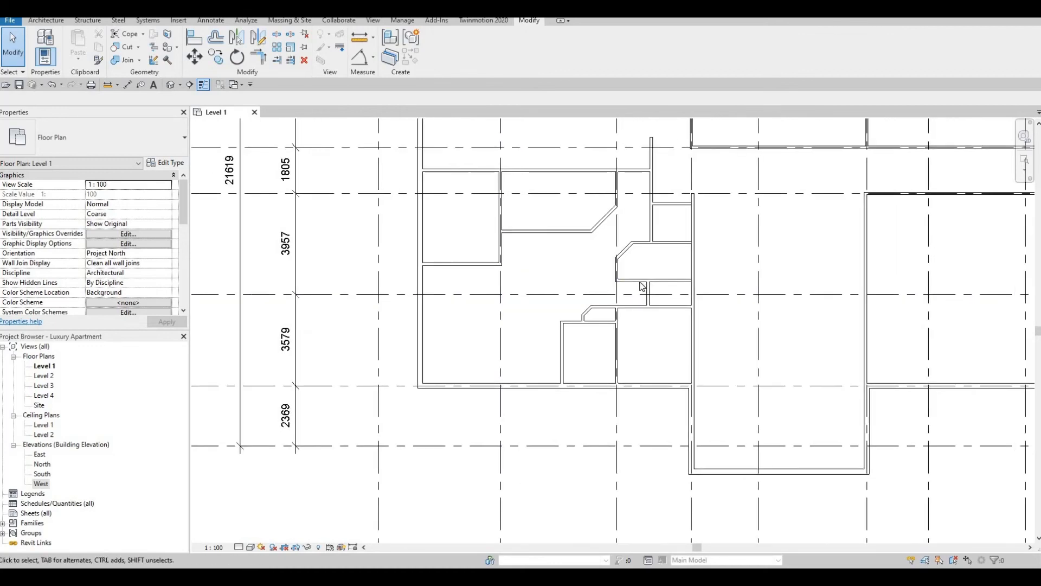
{"action": "scroll", "coordinate": [602, 298], "scroll_direction": "down", "scroll_amount": 2}
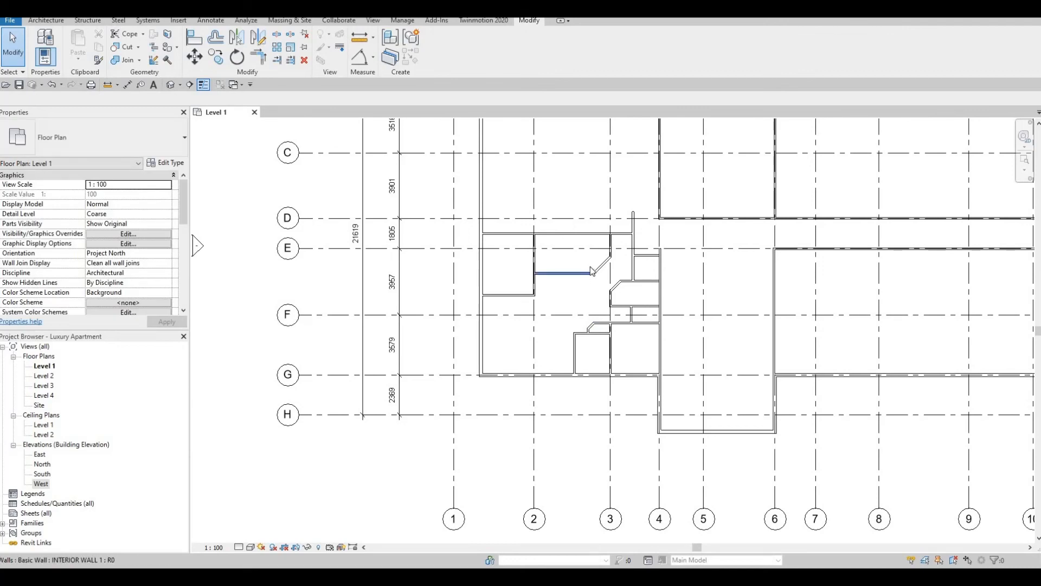
{"action": "middle_click_drag", "start_coordinate": [599, 304], "coordinate": [592, 357]}
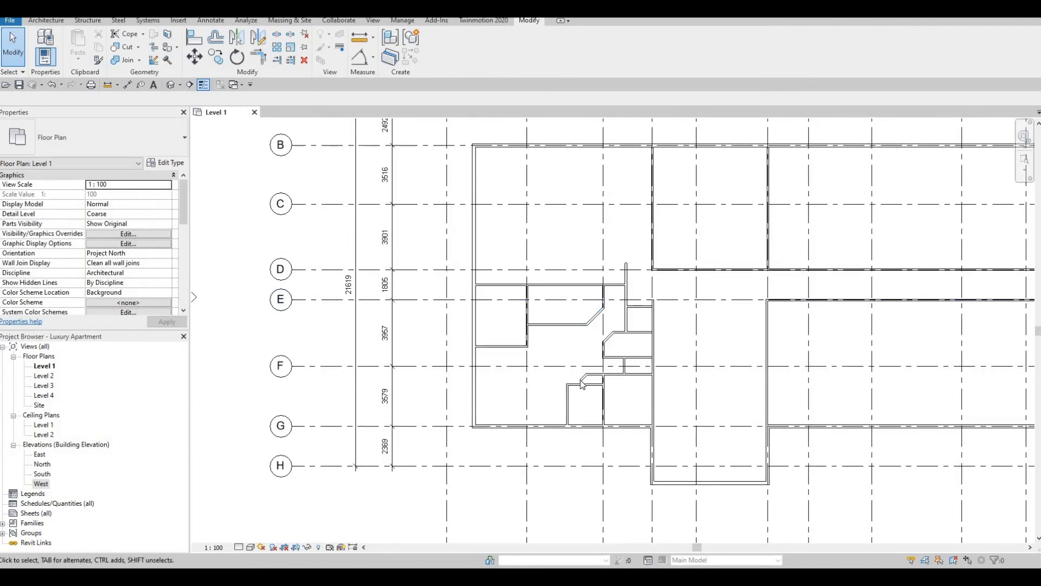
{"action": "middle_click_drag", "start_coordinate": [561, 320], "coordinate": [554, 281]}
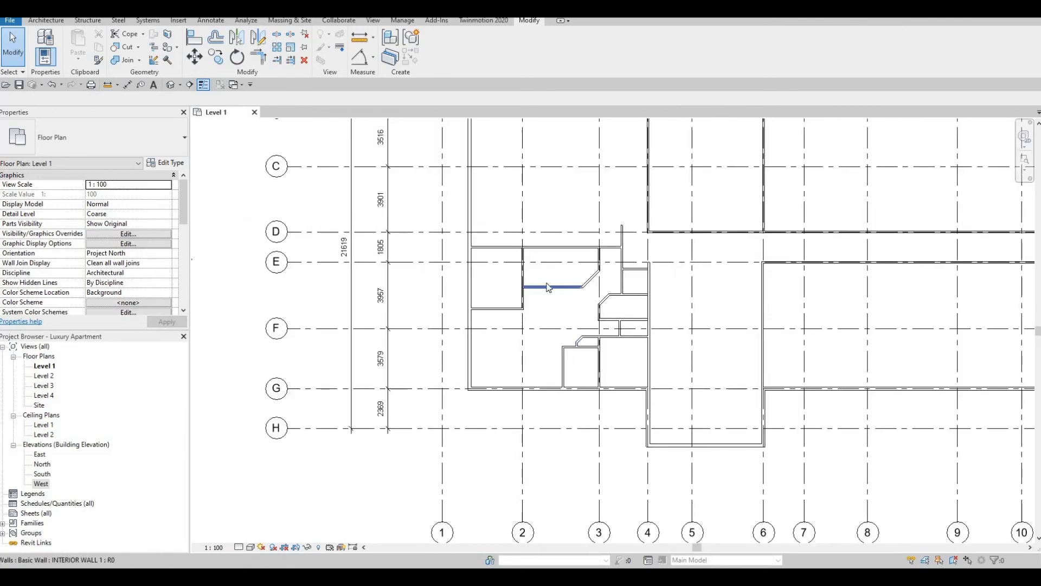
{"action": "scroll", "coordinate": [546, 289], "scroll_direction": "up", "scroll_amount": 1}
{"action": "scroll", "coordinate": [547, 321], "scroll_direction": "up", "scroll_amount": 1}
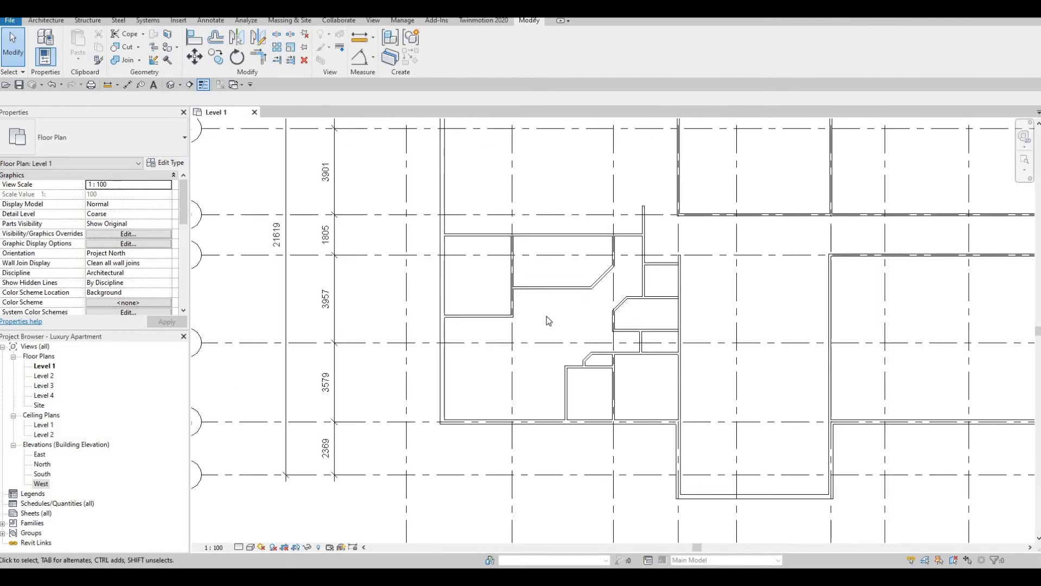